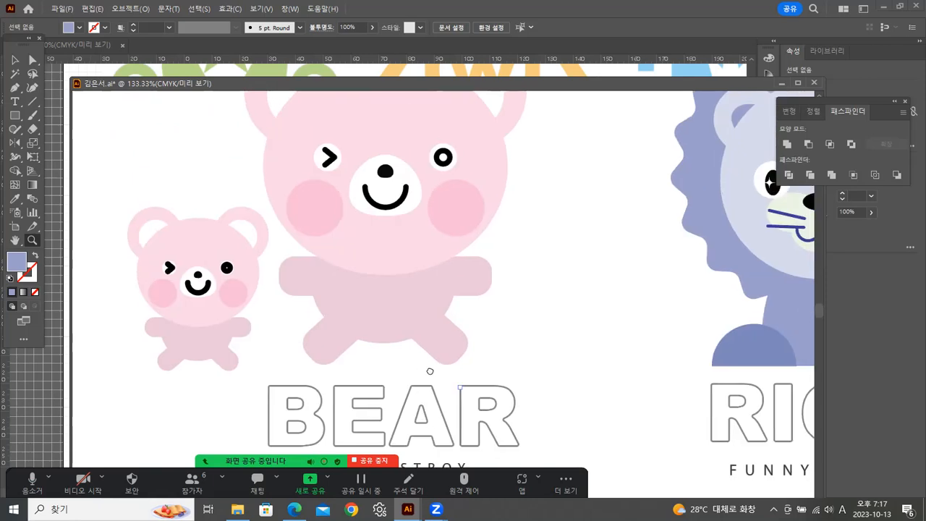
# Inspect the stroke settings of the large bear's smile.
pyautogui.click(15, 60)
pyautogui.click(314, 207)
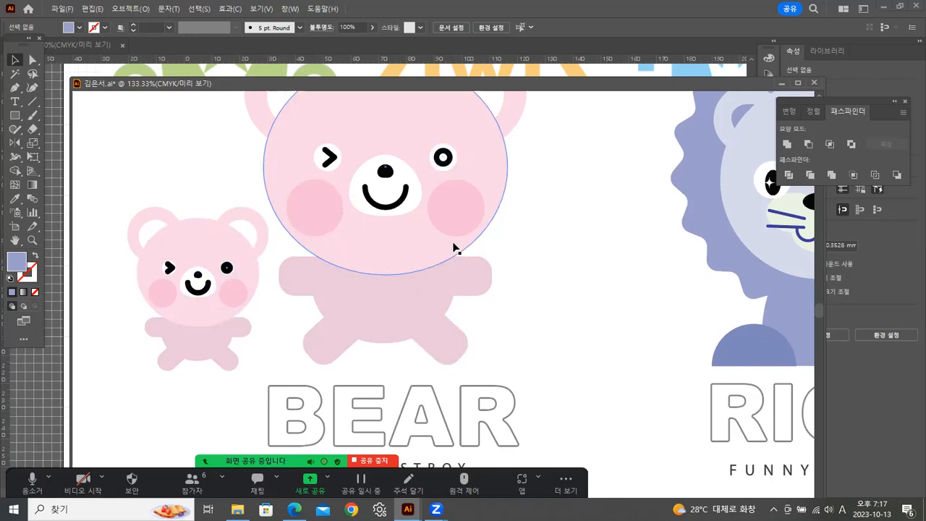
pyautogui.click(390, 208)
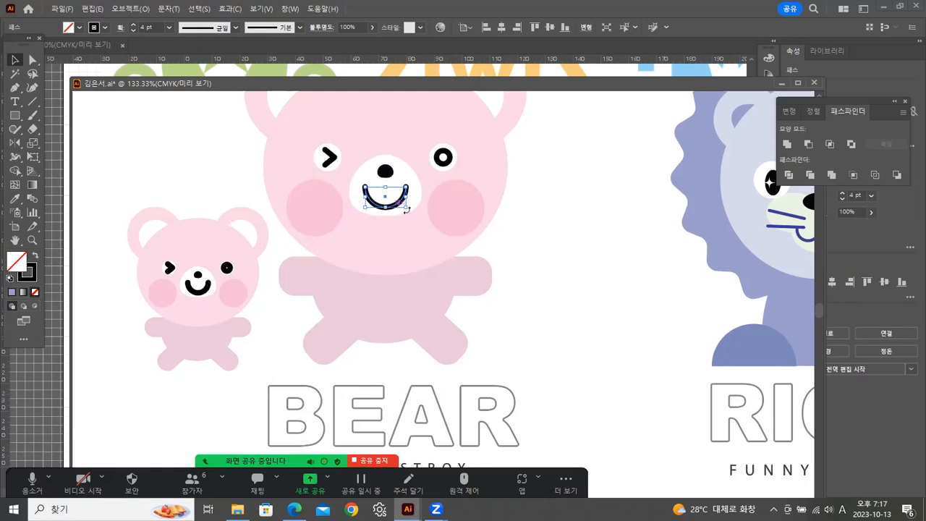
pyautogui.click(541, 221)
pyautogui.moveTo(548, 216); pyautogui.dragTo(517, 238)
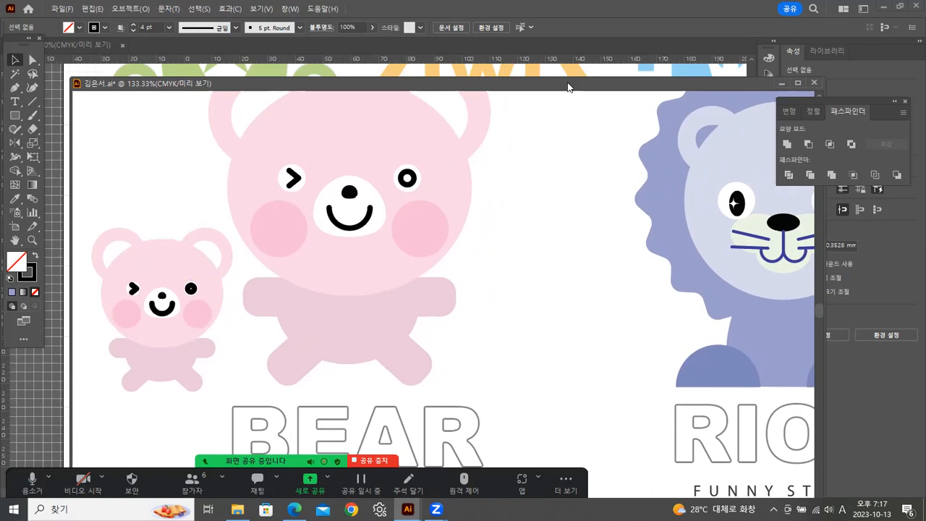
# Move the bear document window higher and shift the Pathfinder panel away from the artwork.
pyautogui.moveTo(567, 85); pyautogui.dragTo(559, 58)
pyautogui.moveTo(832, 106); pyautogui.dragTo(862, 107)
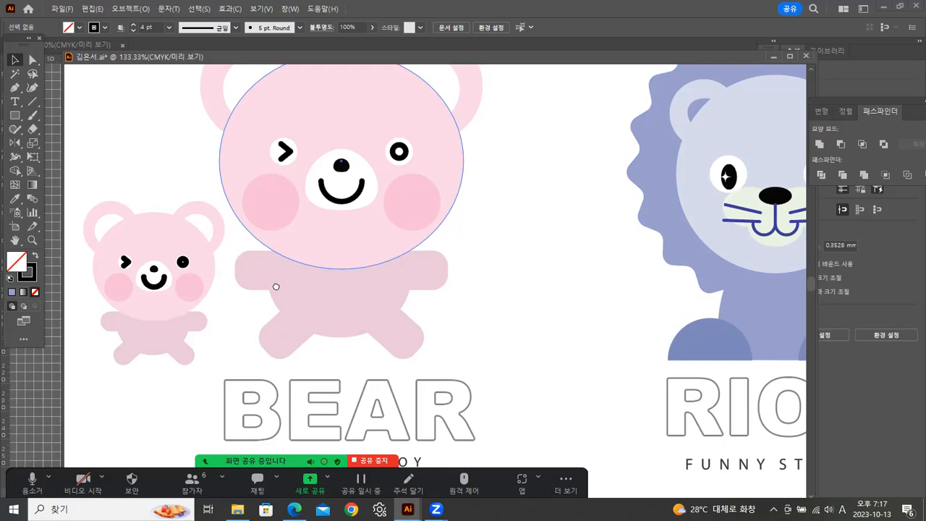
pyautogui.scroll(1, 293, 282)
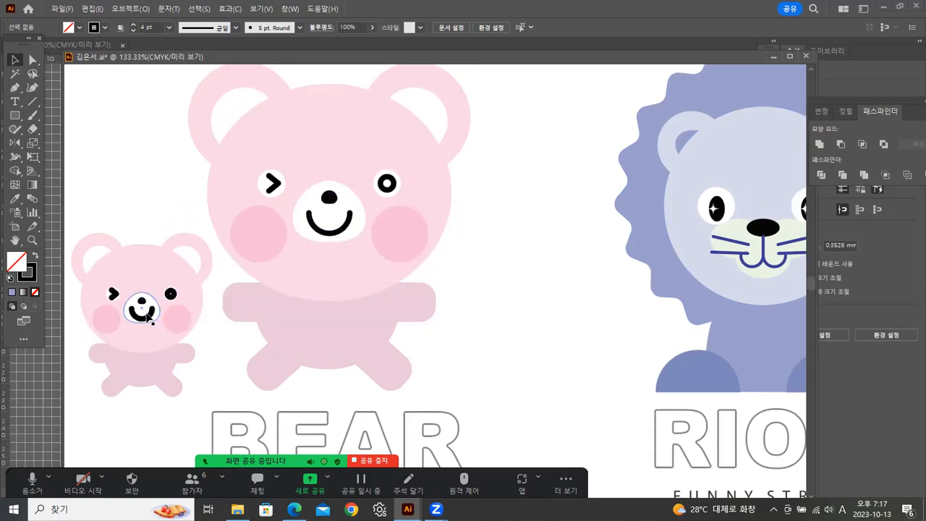
# Compare the stroke weights of the large and small bears' smiles.
pyautogui.click(331, 233)
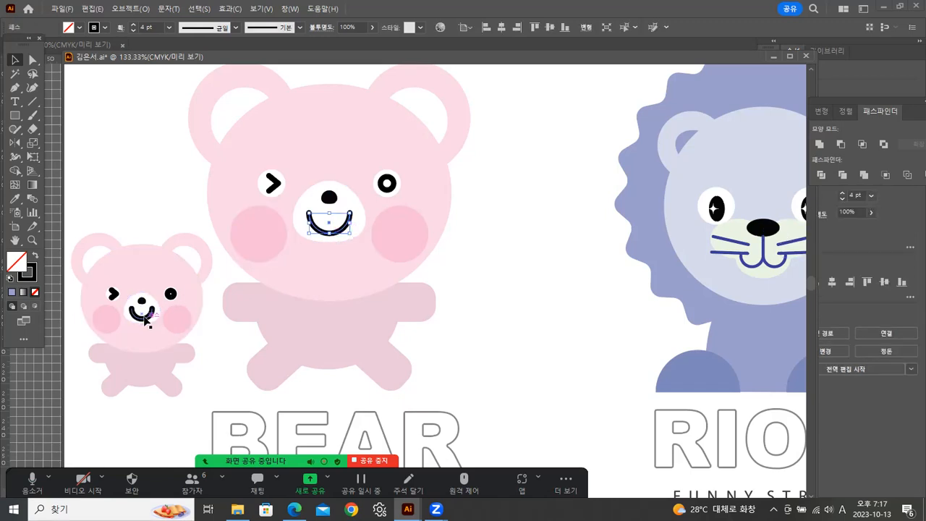
pyautogui.click(144, 317)
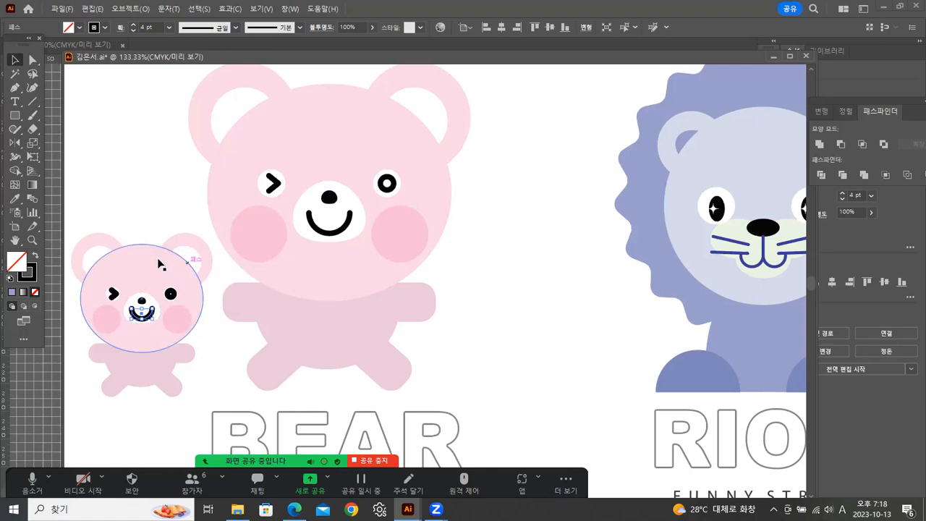
pyautogui.click(494, 240)
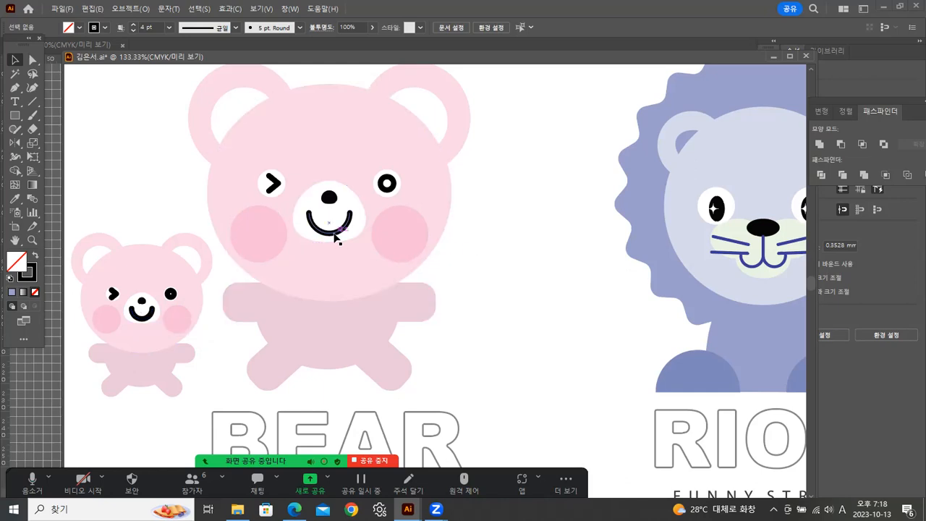
# Convert the large bear's smile stroke into a filled shape with Outline Stroke.
pyautogui.click(335, 237)
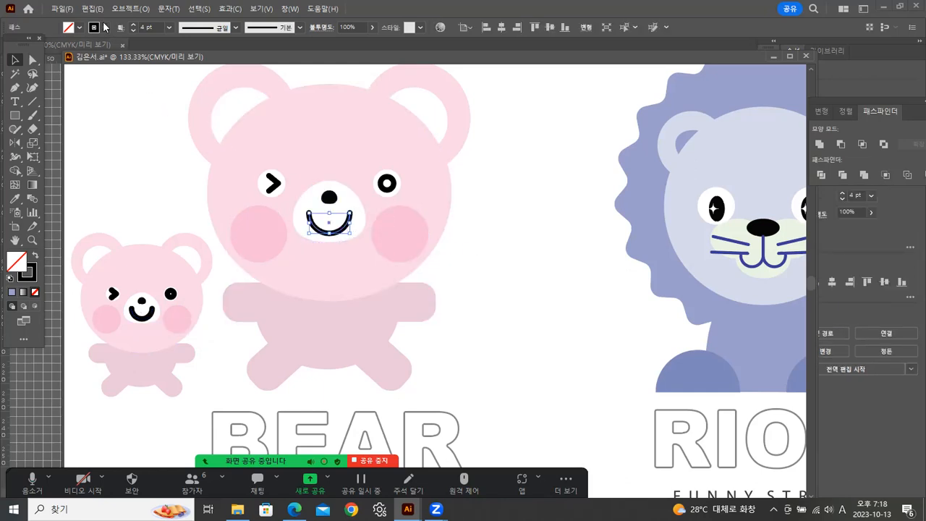
pyautogui.click(125, 11)
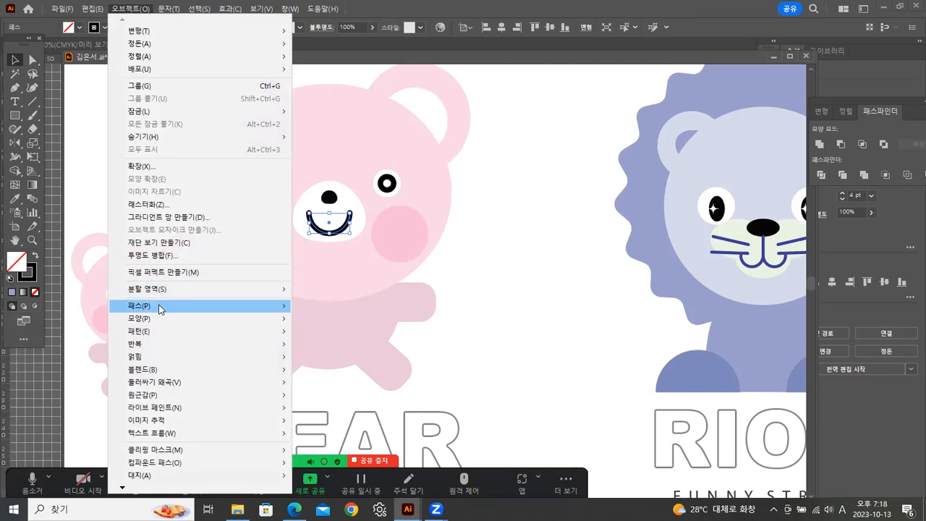
pyautogui.moveTo(159, 306)
pyautogui.click(319, 336)
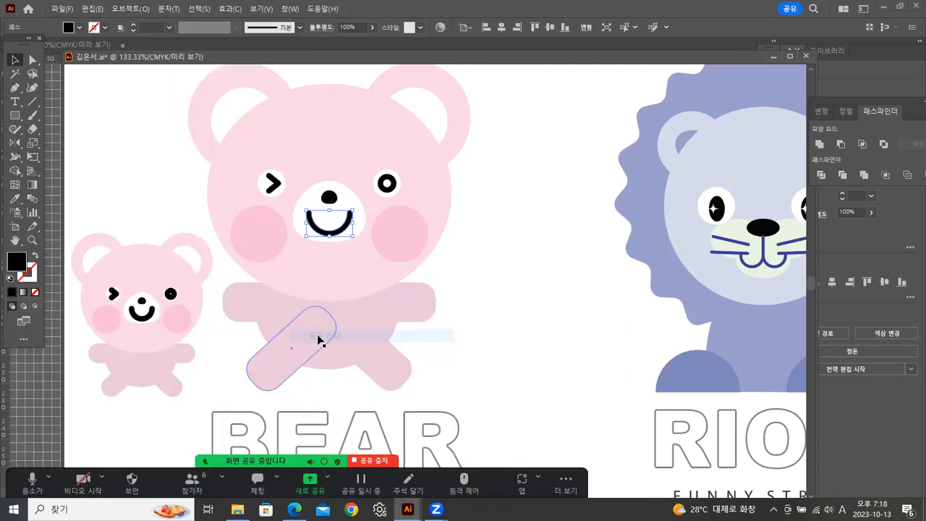
# Apply Outline Stroke to the large bear's round ring-shaped eye.
pyautogui.click(390, 189)
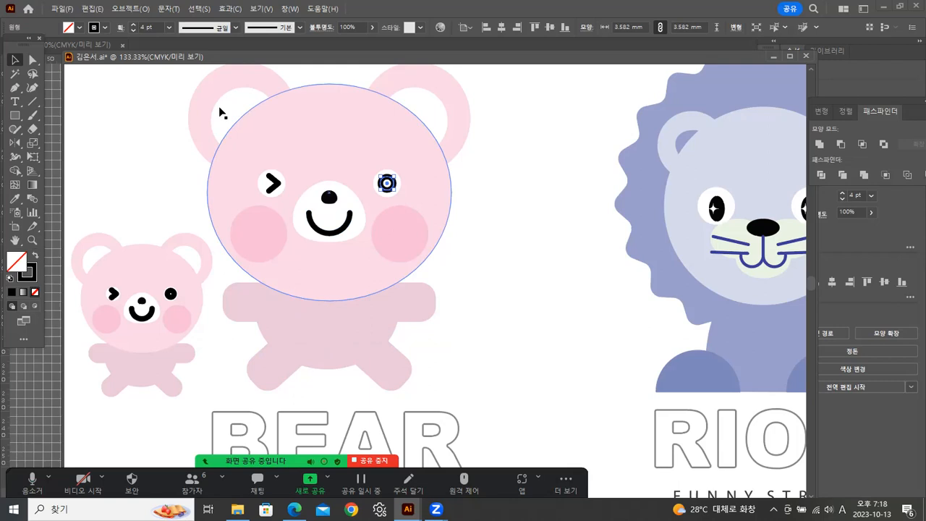
pyautogui.click(129, 9)
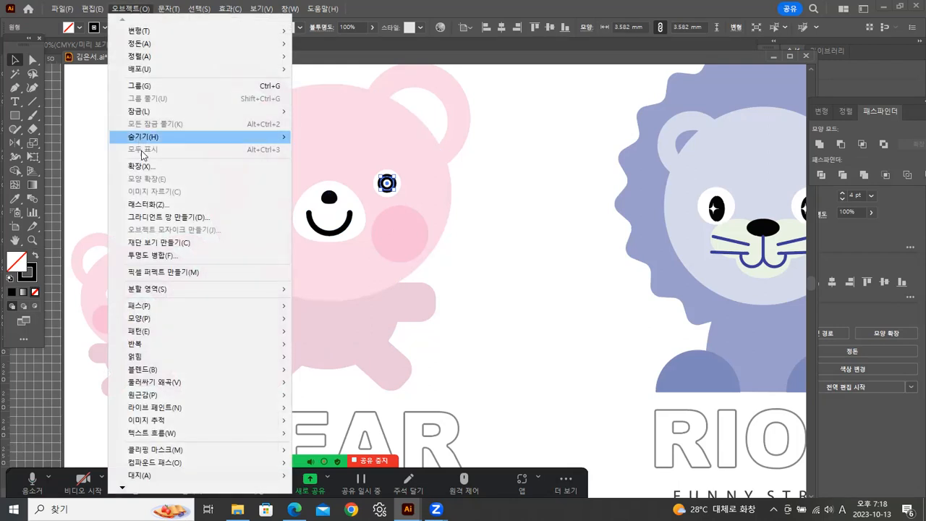
pyautogui.moveTo(171, 308)
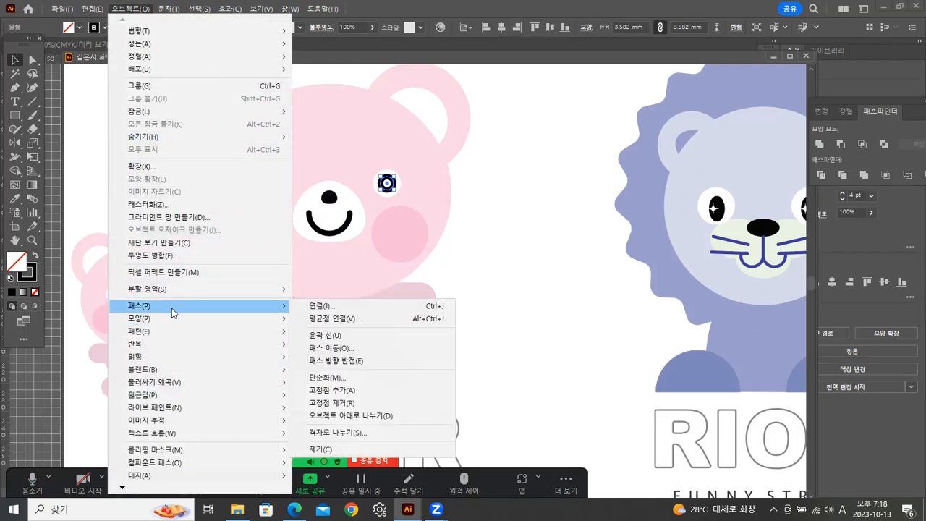
pyautogui.click(394, 333)
pyautogui.click(556, 245)
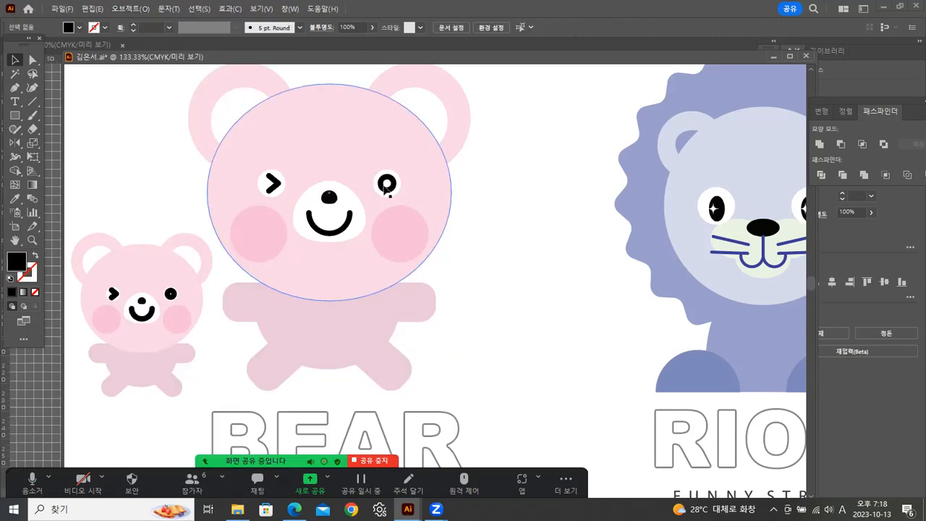
# Apply Outline Stroke to the large bear's winking, arrow-shaped eye.
pyautogui.click(274, 183)
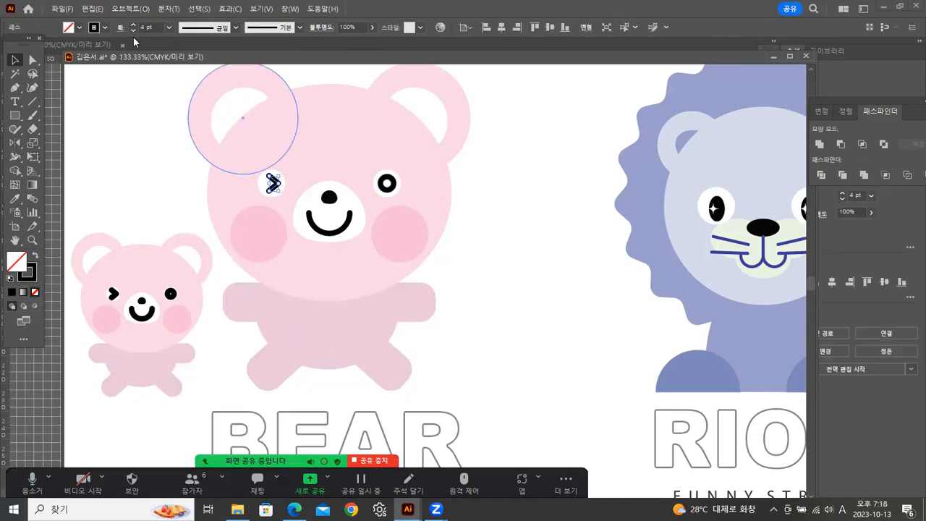
pyautogui.click(130, 10)
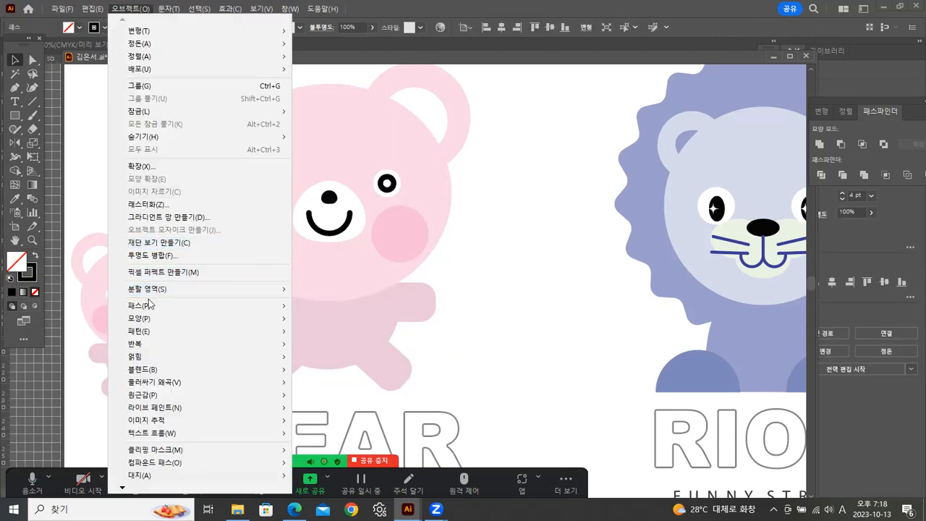
pyautogui.moveTo(148, 306)
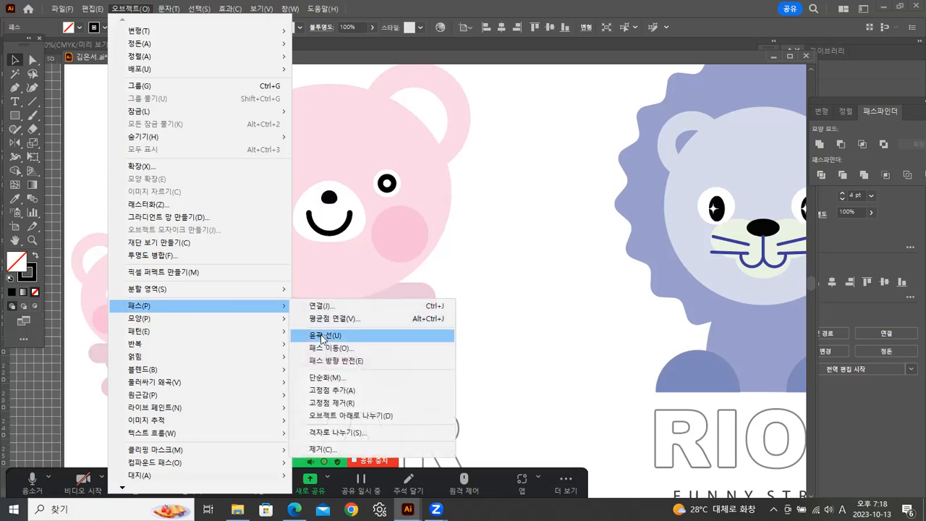
pyautogui.click(323, 337)
pyautogui.click(610, 276)
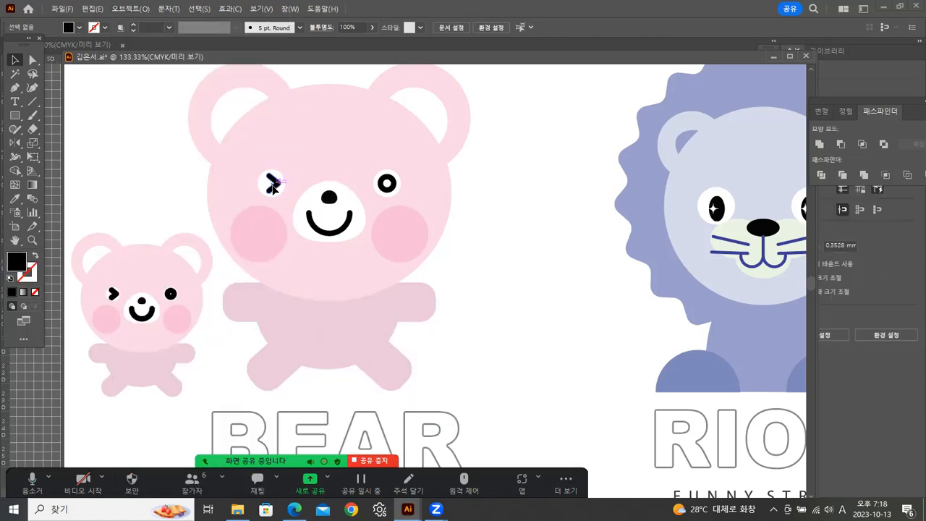
# Check that the large bear's eyes, smile and nose are filled shapes without strokes.
pyautogui.click(273, 185)
pyautogui.click(330, 233)
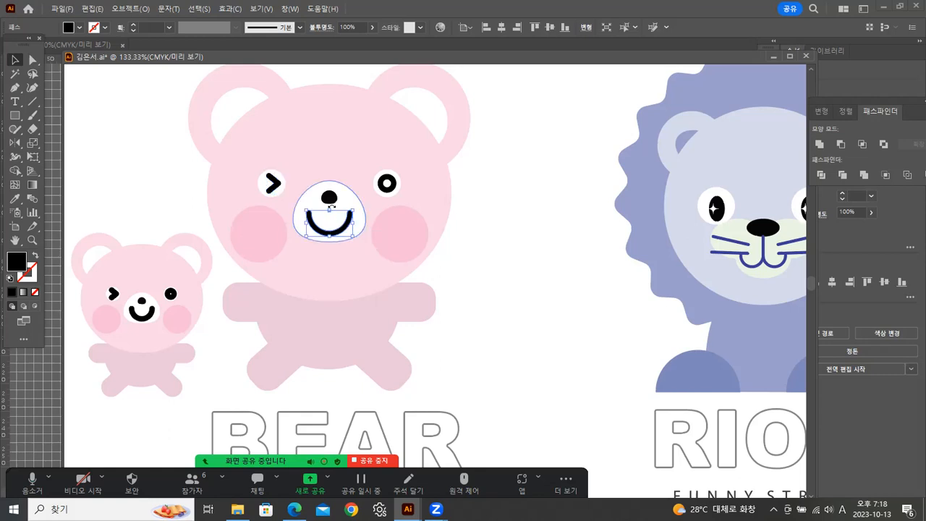
pyautogui.click(329, 197)
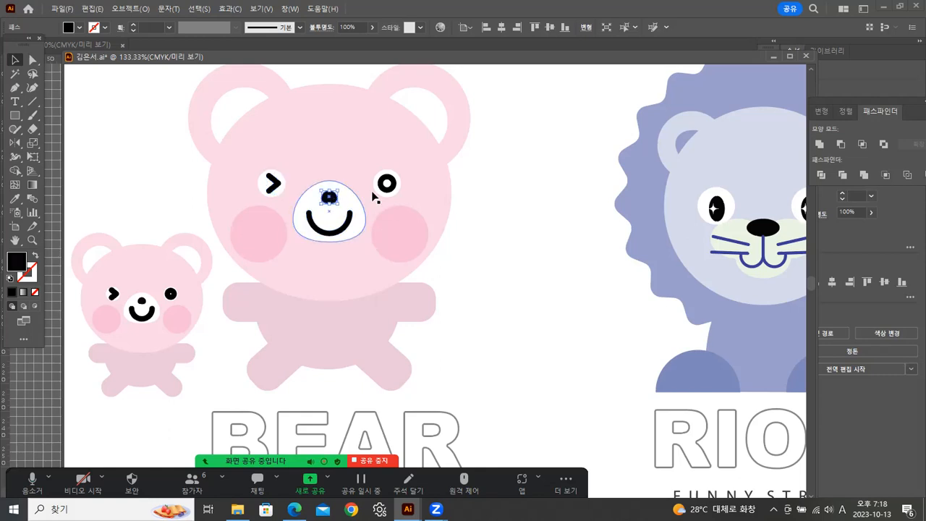
pyautogui.click(492, 196)
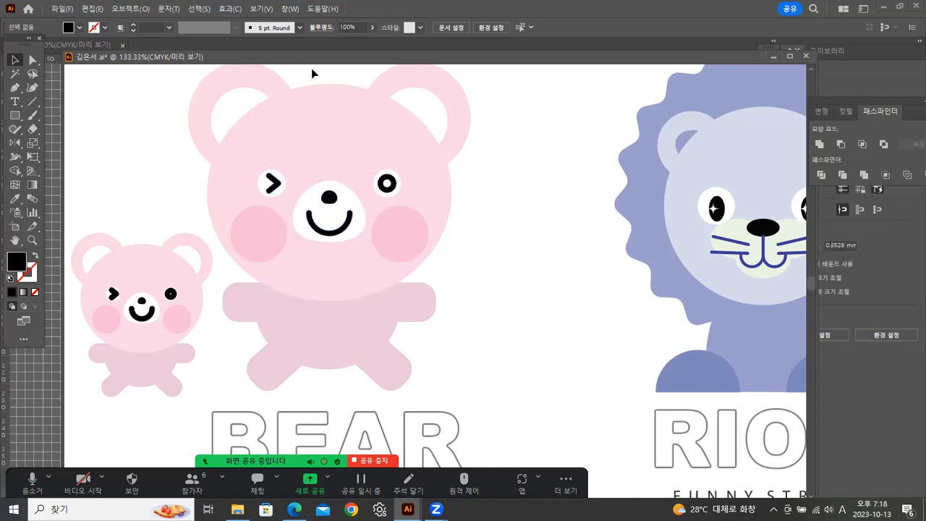
# Duplicate the whole large bear, scale the copy down to a small bear and place it above the existing small one.
pyautogui.click(310, 113)
pyautogui.click(487, 136)
pyautogui.moveTo(514, 85); pyautogui.dragTo(253, 361)
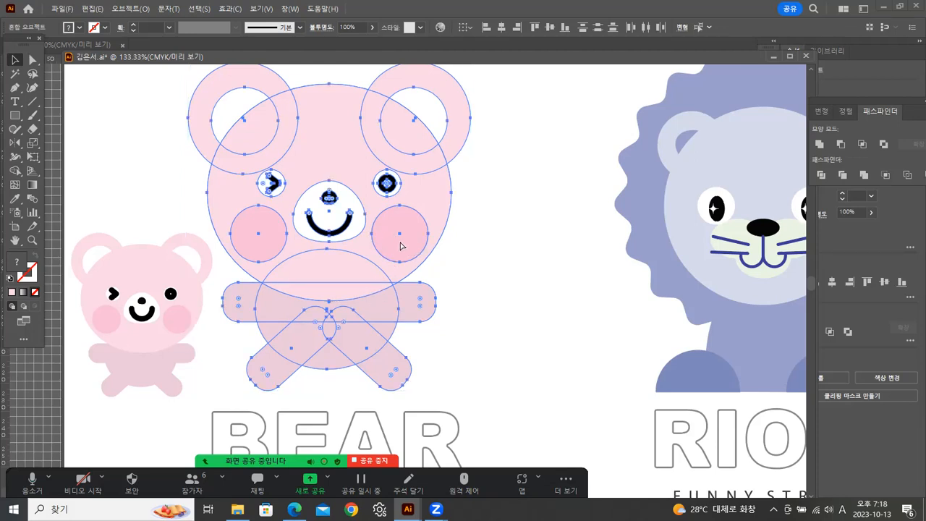
pyautogui.moveTo(394, 258); pyautogui.dragTo(499, 312)
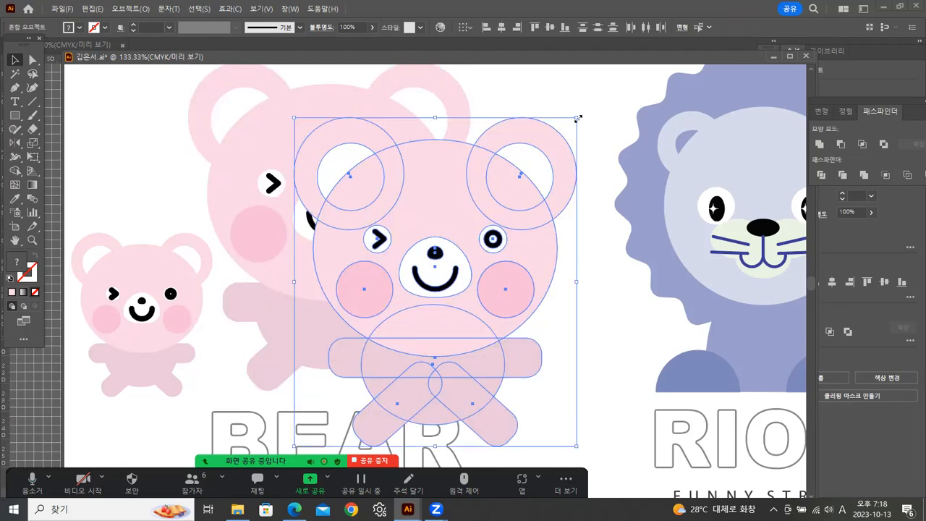
pyautogui.moveTo(576, 117); pyautogui.dragTo(490, 218)
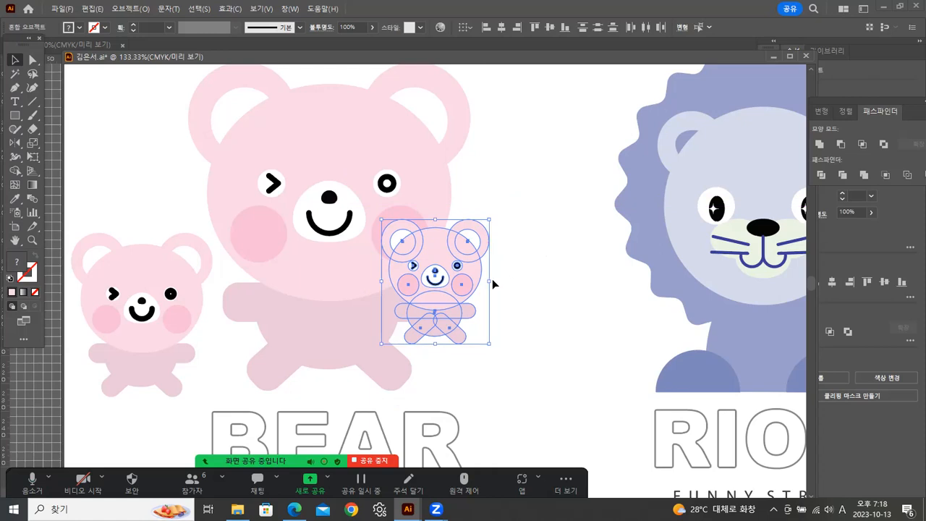
pyautogui.moveTo(456, 281); pyautogui.dragTo(151, 149)
pyautogui.click(544, 162)
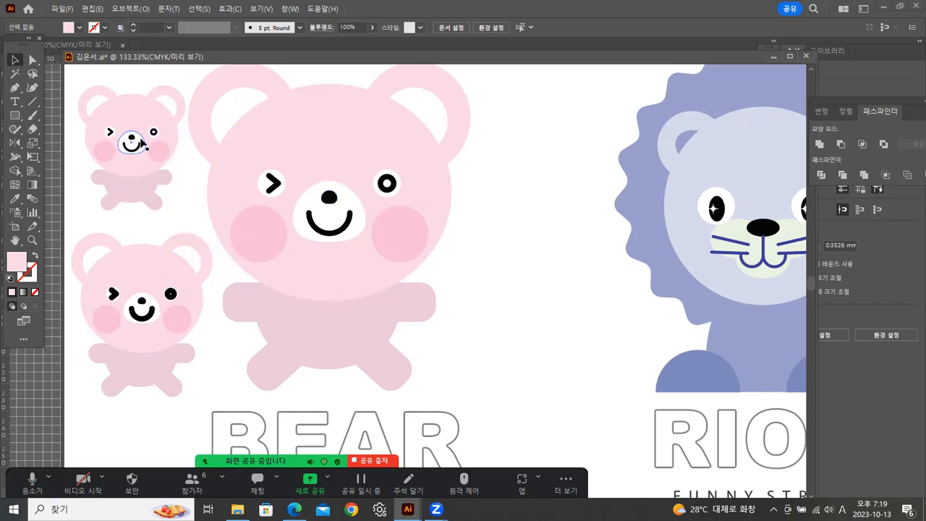
# Zoom in on both small bears to compare the thickness of their eye and mouth lines.
pyautogui.click(131, 137)
pyautogui.click(32, 240)
pyautogui.click(176, 186)
pyautogui.click(457, 261)
pyautogui.click(447, 256)
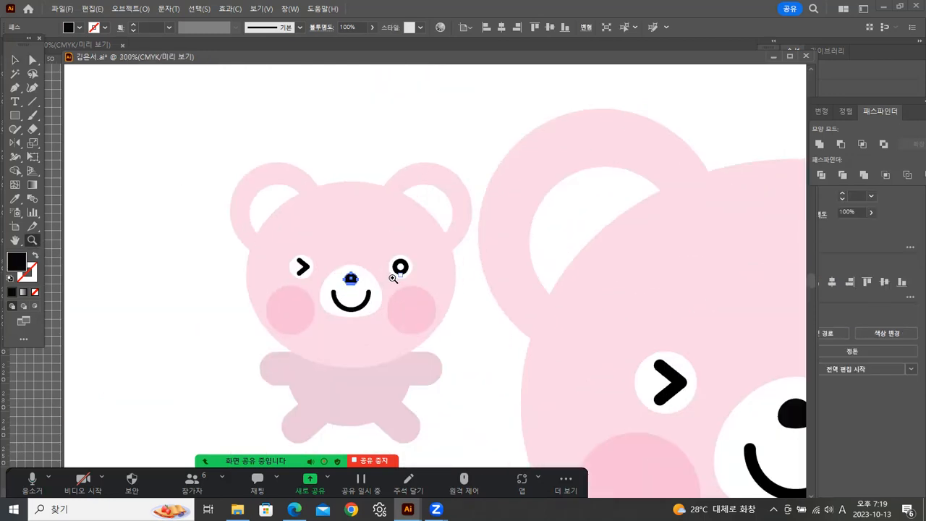
pyautogui.click(391, 277)
pyautogui.click(15, 63)
pyautogui.click(188, 165)
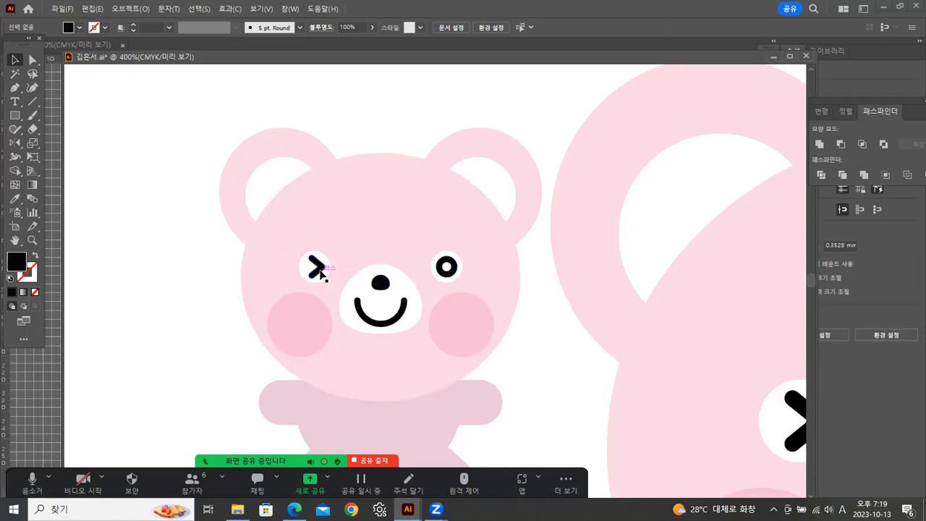
pyautogui.click(15, 241)
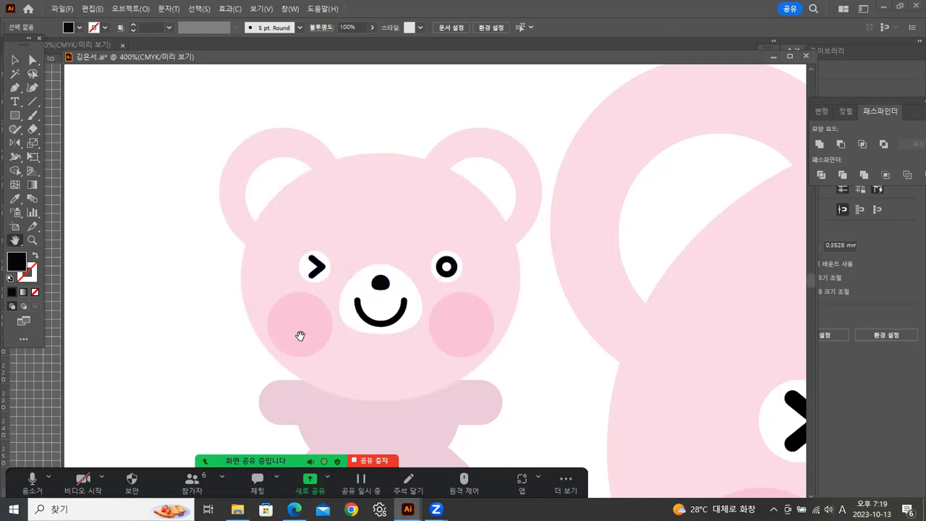
pyautogui.moveTo(305, 450); pyautogui.dragTo(279, 325)
pyautogui.scroll(-10, 278, 325)
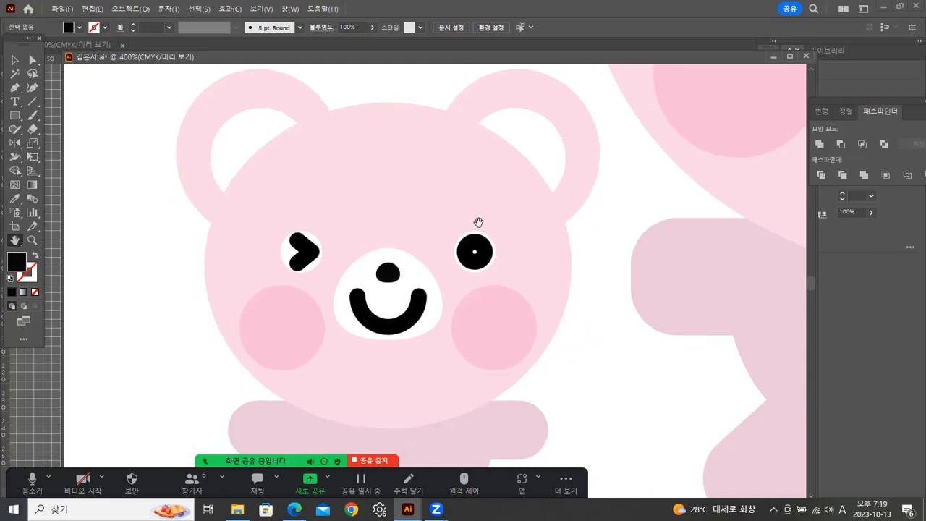
pyautogui.doubleClick(32, 240)
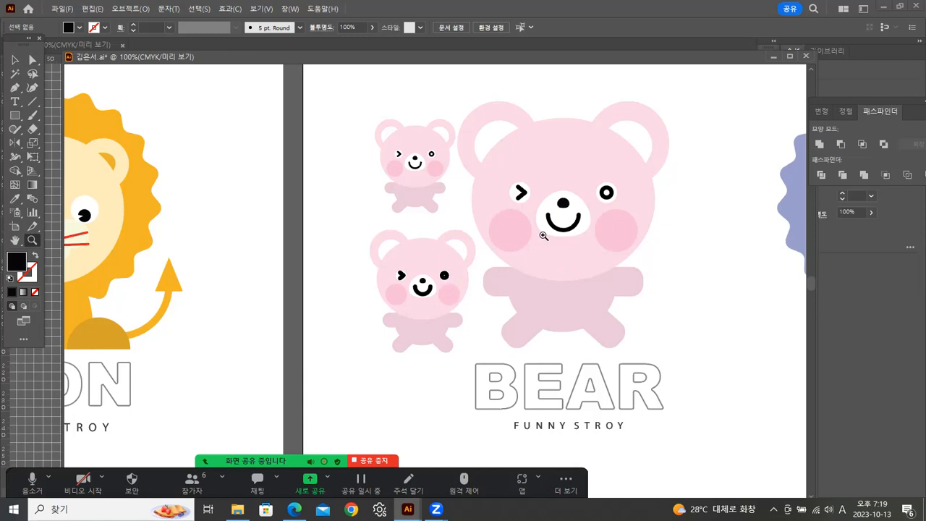
# Move the lower small bear to the artboard's lower-left area beside the BEAR title and enlarge it proportionally.
pyautogui.click(15, 60)
pyautogui.click(622, 228)
pyautogui.click(651, 214)
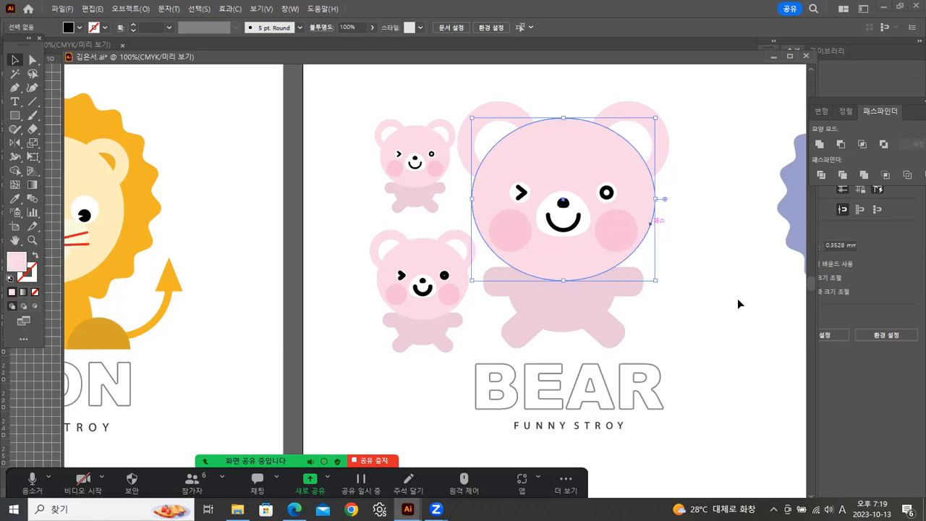
pyautogui.click(712, 256)
pyautogui.moveTo(554, 265); pyautogui.dragTo(457, 100)
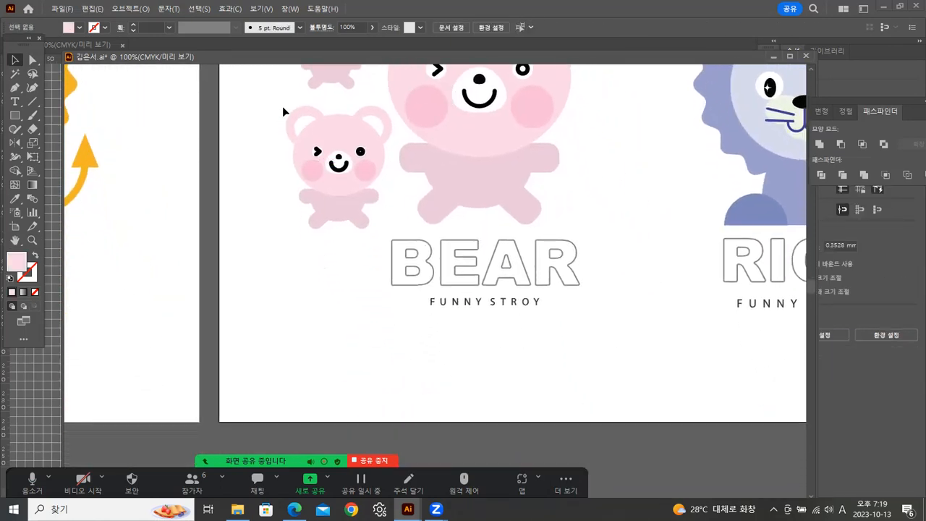
pyautogui.moveTo(355, 233); pyautogui.dragTo(351, 220)
pyautogui.moveTo(339, 165); pyautogui.dragTo(298, 332)
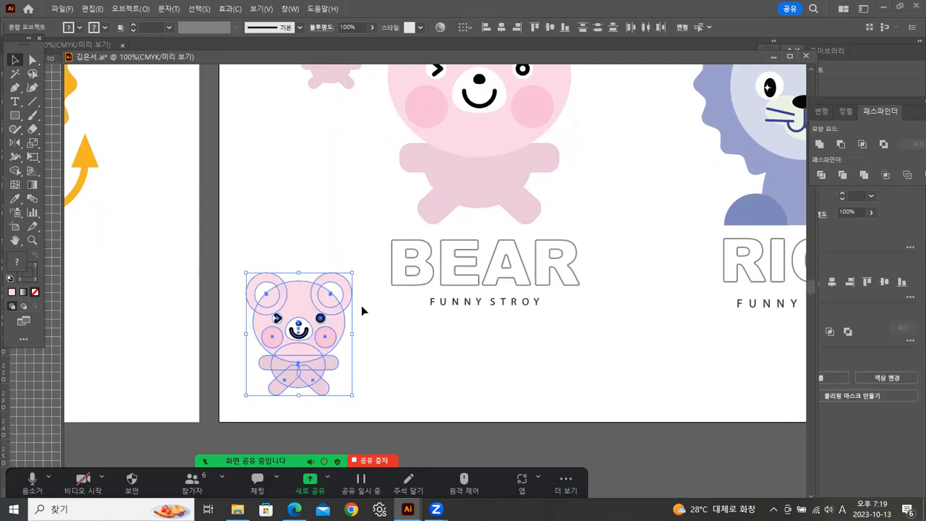
pyautogui.moveTo(353, 270); pyautogui.dragTo(433, 181)
# Delete the BEAR title and its FUNNY STROY subtitle.
pyautogui.click(479, 346)
pyautogui.click(530, 275)
pyautogui.press('Delete')
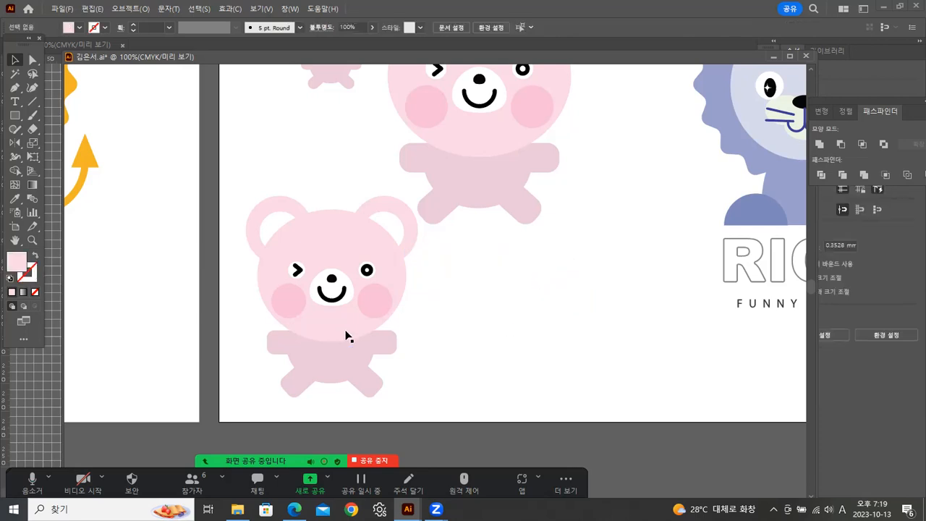
# Inspect the stroke settings of the lower-left bear's round eye and mouth, leaving nothing selected.
pyautogui.click(366, 270)
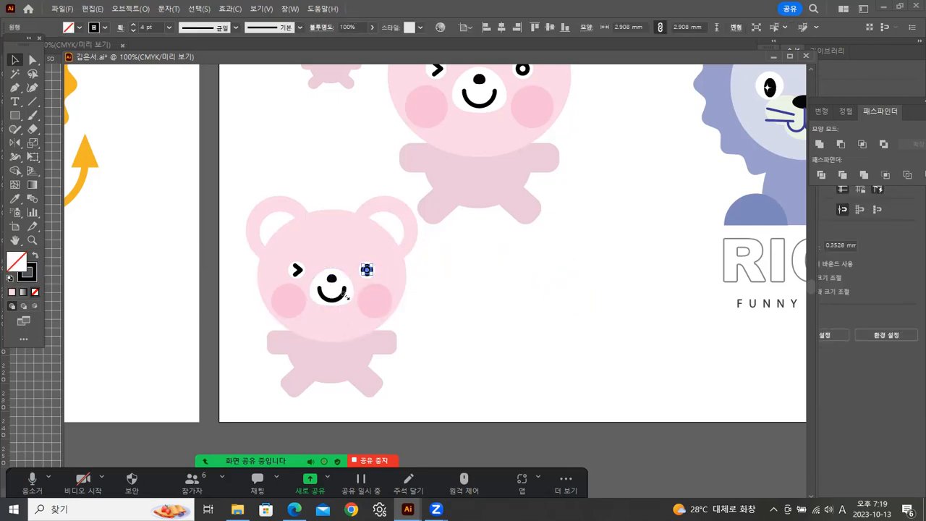
pyautogui.click(339, 300)
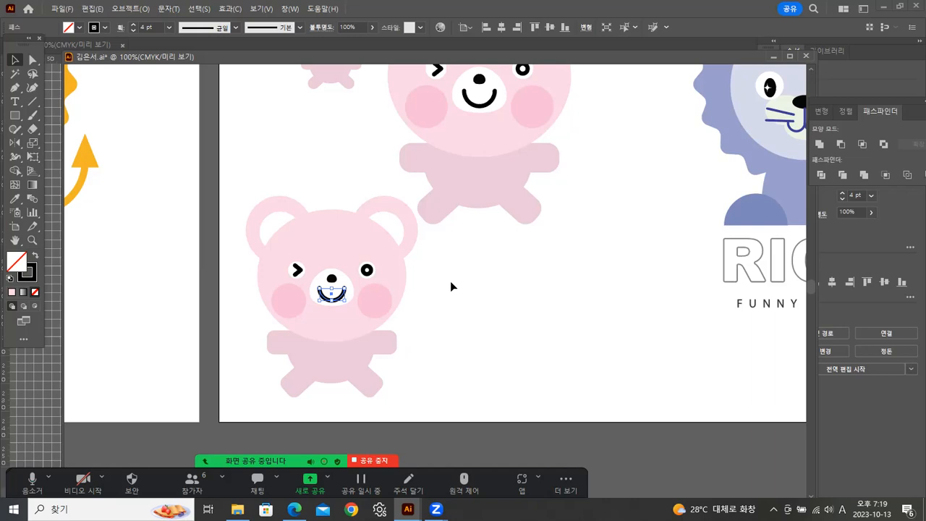
pyautogui.click(410, 272)
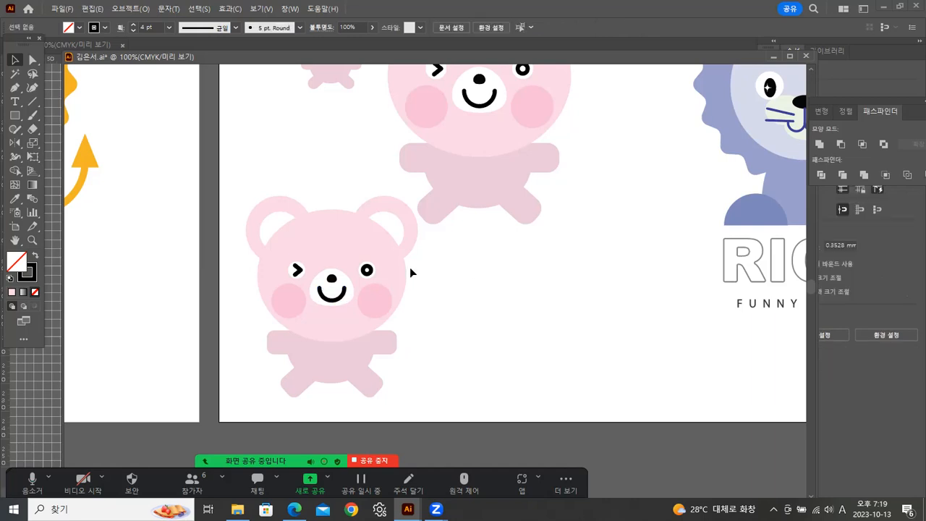
# Enable scaling of strokes and effects in the Scale options, with a uniform scale of 50%.
pyautogui.doubleClick(33, 144)
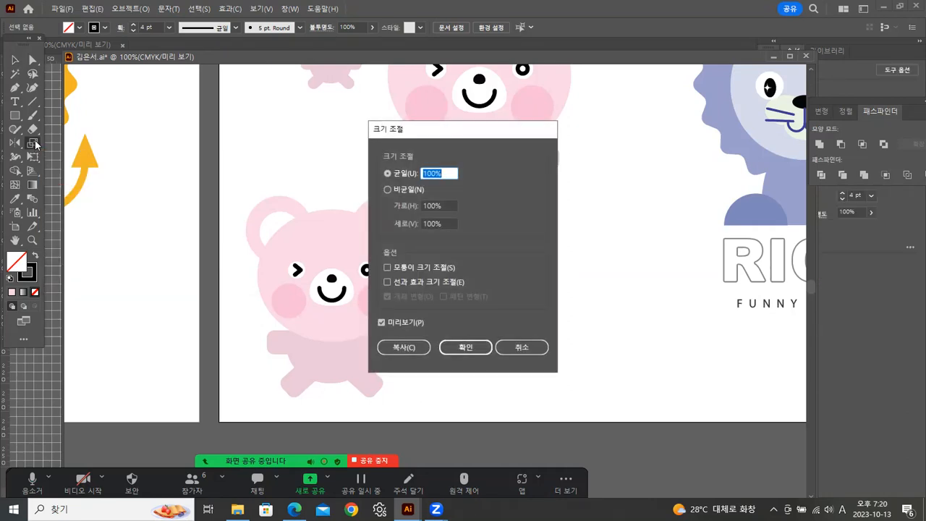
pyautogui.moveTo(442, 137); pyautogui.dragTo(524, 146)
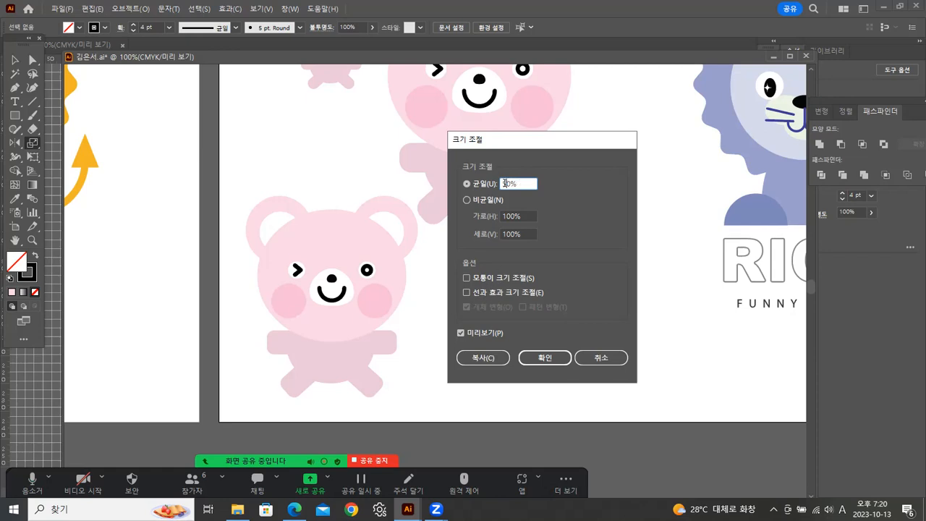
pyautogui.press('Tab')
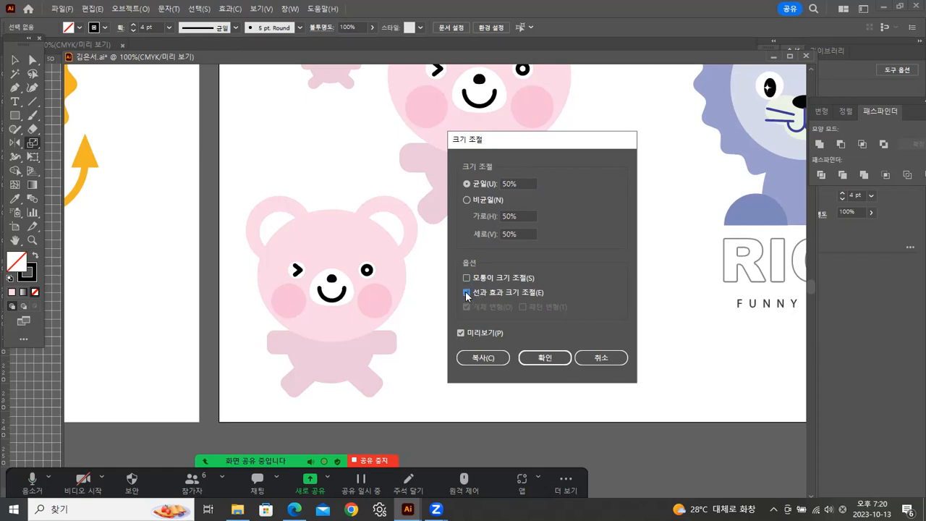
pyautogui.click(483, 359)
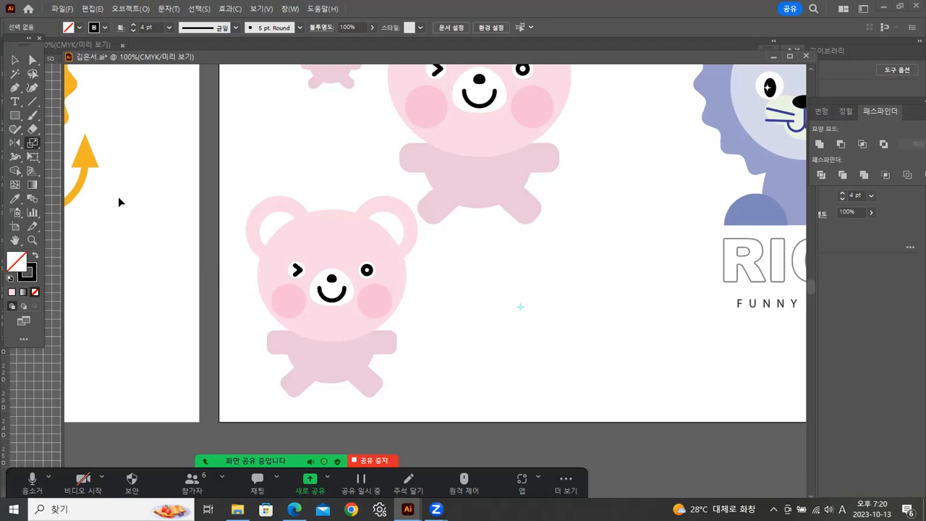
# Select the whole lower-left bear and create a copy scaled uniformly to 50%, with strokes and effects scaled too.
pyautogui.click(14, 61)
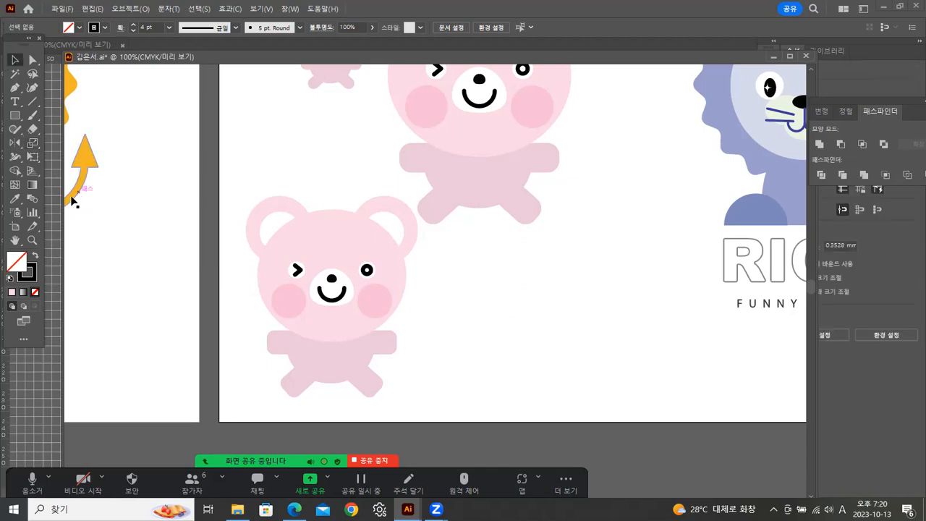
pyautogui.click(33, 241)
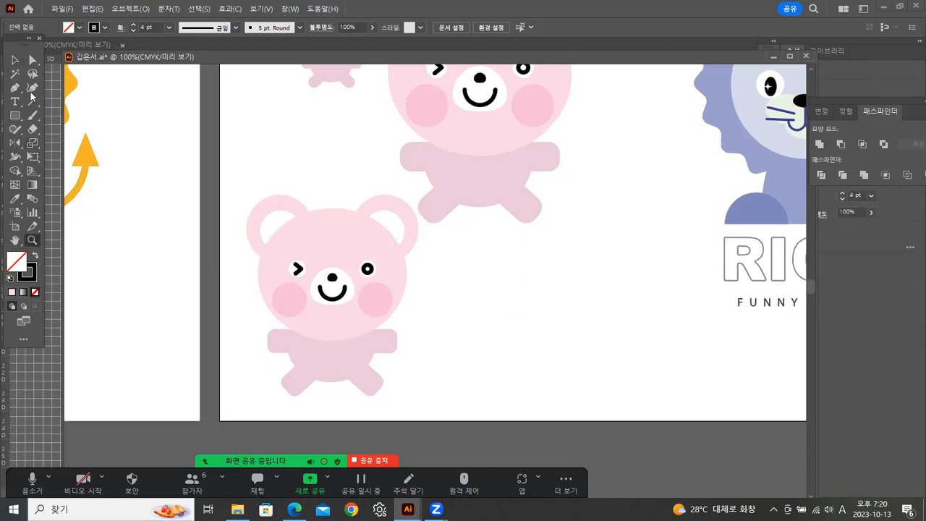
pyautogui.click(14, 61)
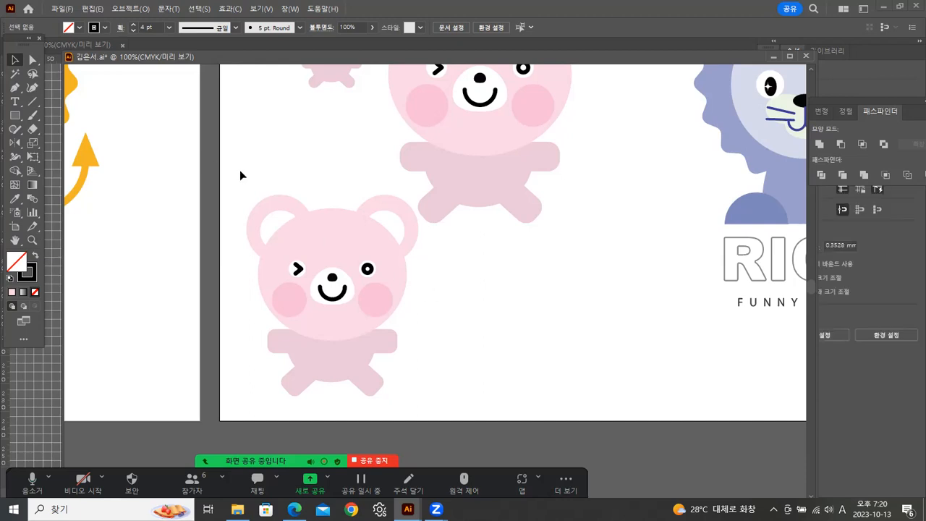
pyautogui.moveTo(313, 338); pyautogui.dragTo(381, 395)
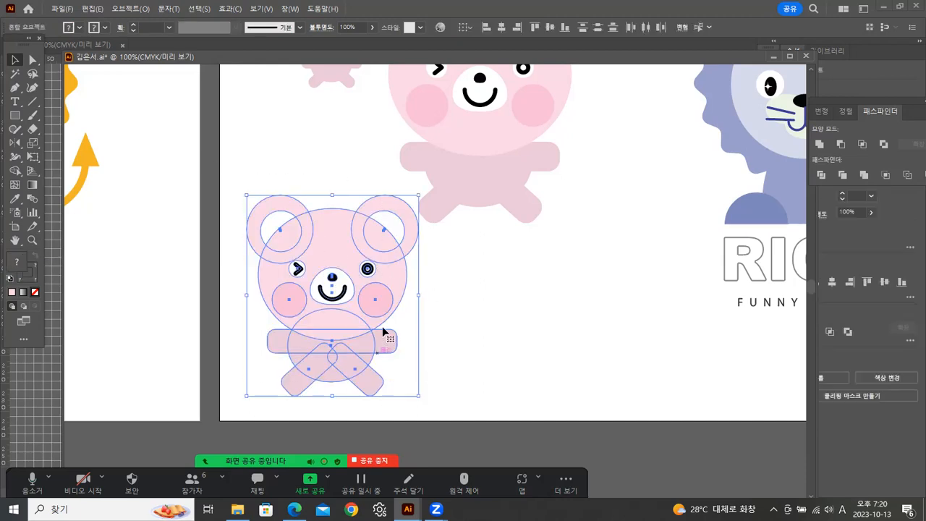
pyautogui.doubleClick(32, 142)
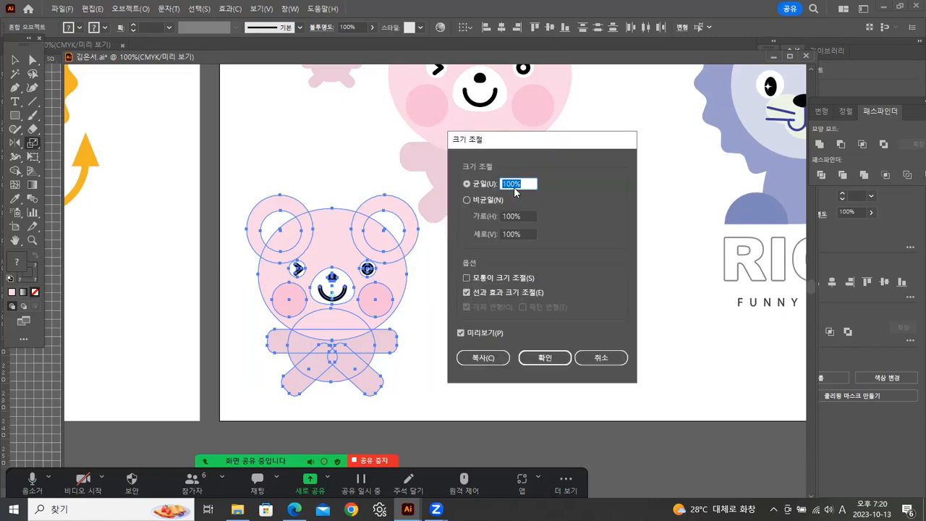
pyautogui.write('5')
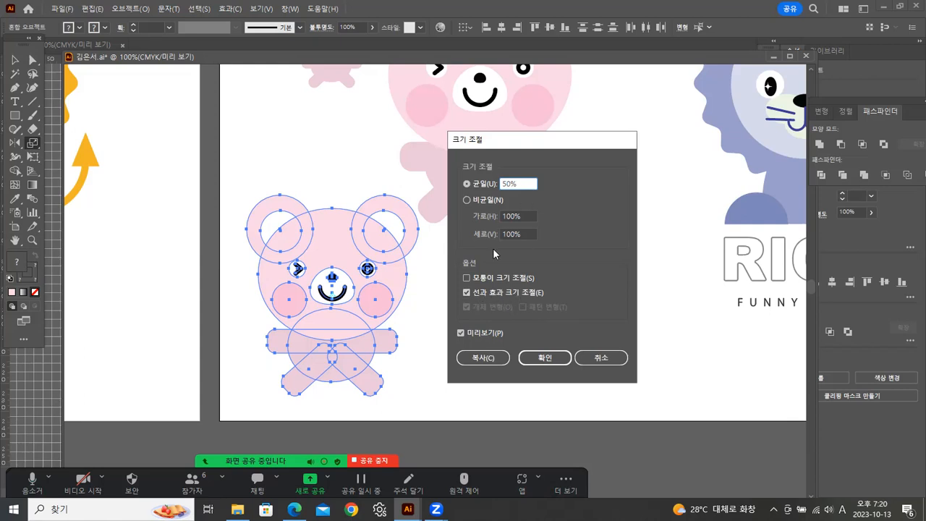
pyautogui.click(482, 357)
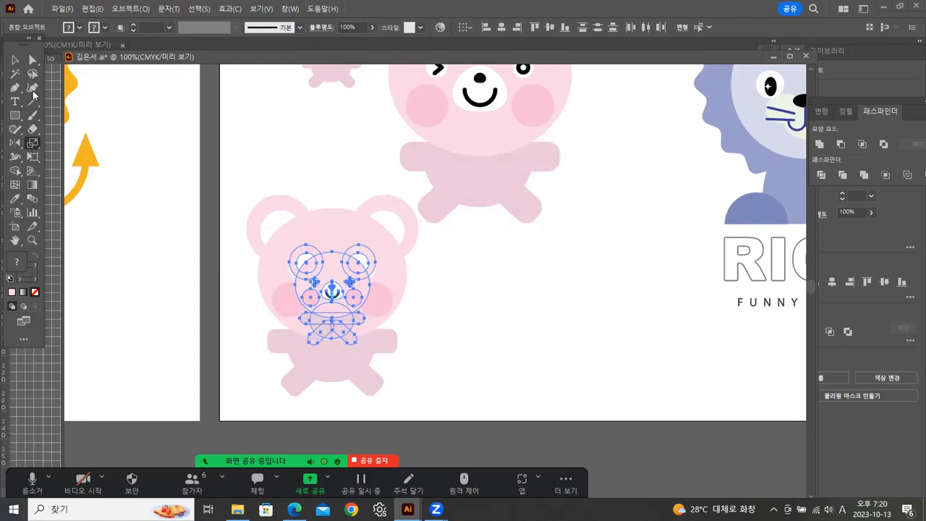
# Move the half-size bear copy to the right of the lower-left bear and deselect it.
pyautogui.click(15, 59)
pyautogui.moveTo(327, 275); pyautogui.dragTo(456, 325)
pyautogui.click(565, 269)
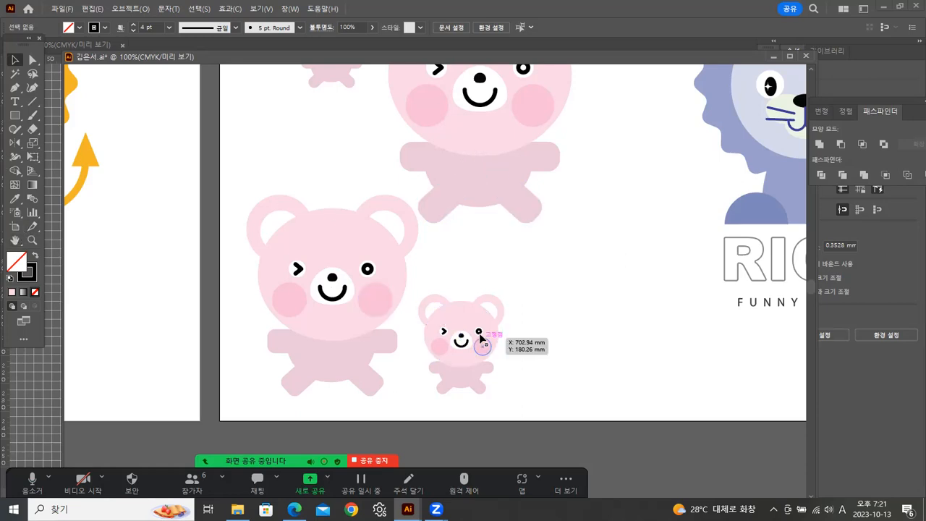
# Review the stroke and effect scaling setting in the Scale options without applying a transformation.
pyautogui.doubleClick(32, 146)
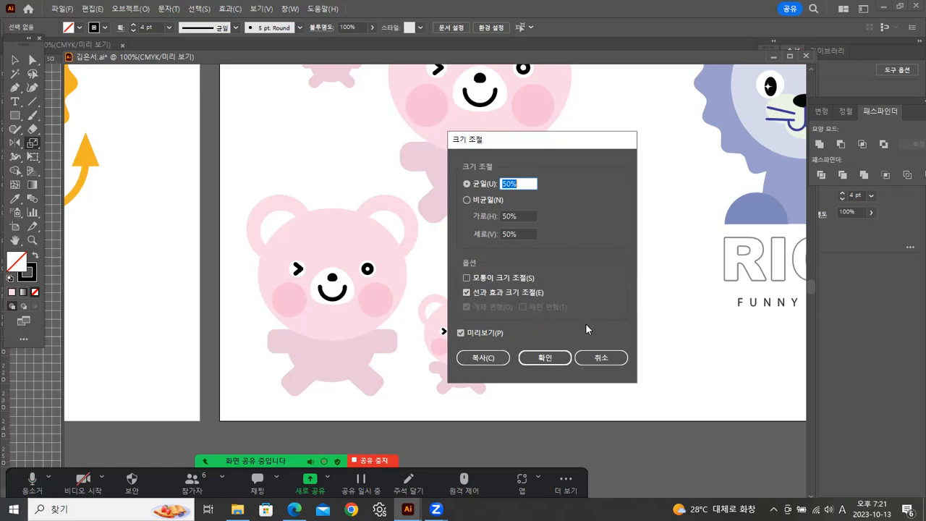
pyautogui.click(597, 359)
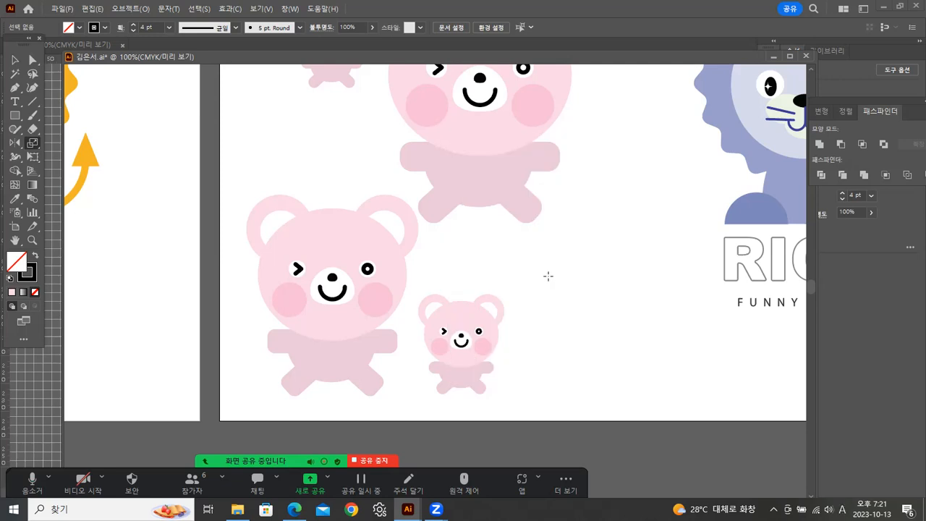
pyautogui.click(17, 62)
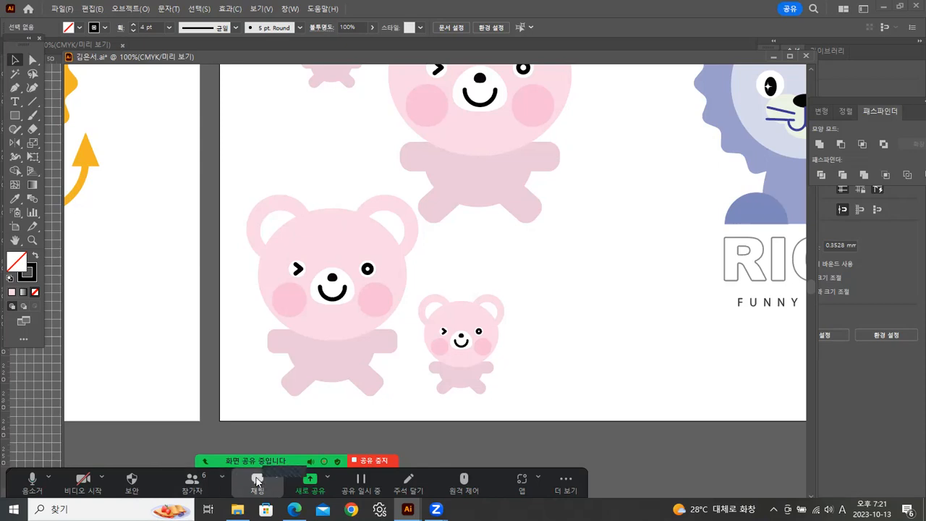
# Check the Zoom meeting's chat and participants windows, moving them aside from the artwork.
pyautogui.click(257, 481)
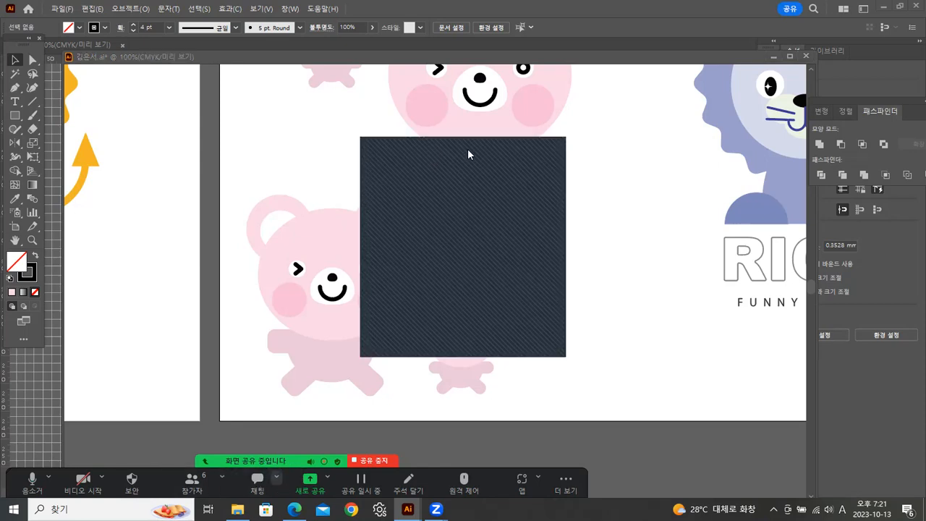
pyautogui.moveTo(698, 144); pyautogui.dragTo(748, 137)
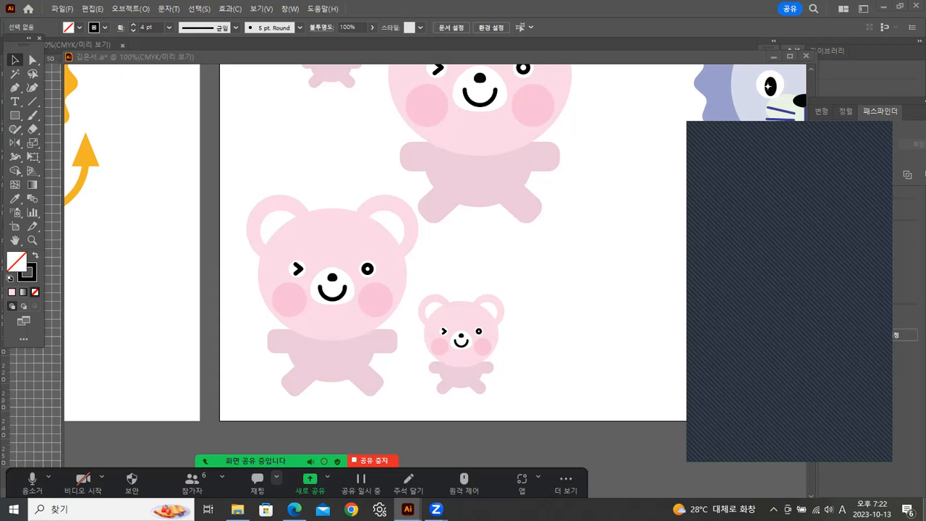
pyautogui.click(199, 488)
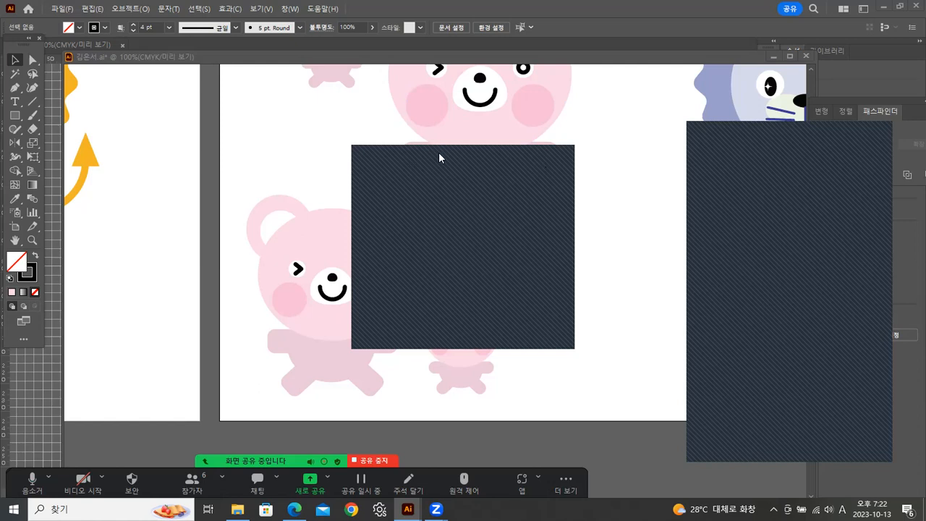
pyautogui.moveTo(439, 156); pyautogui.dragTo(483, 178)
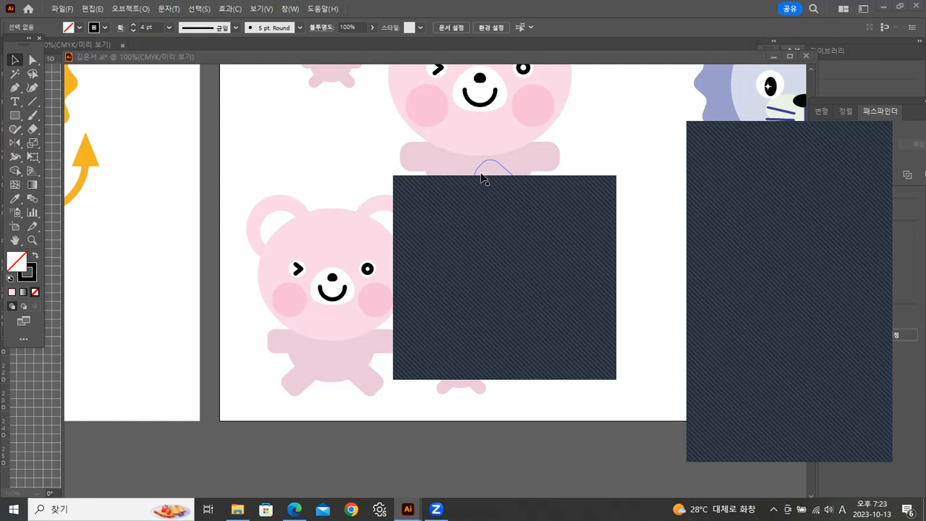
pyautogui.click(554, 190)
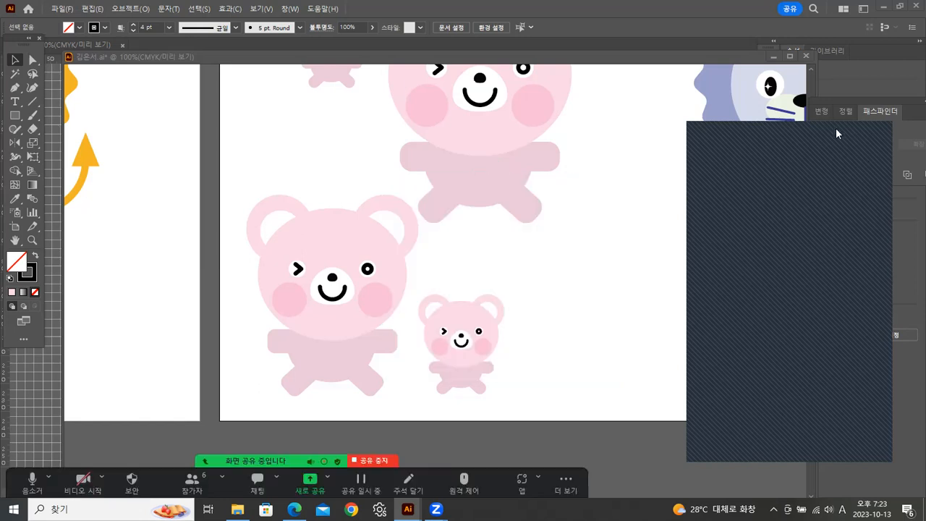
# Close the document containing the bears and lions without saving its changes.
pyautogui.press('z')
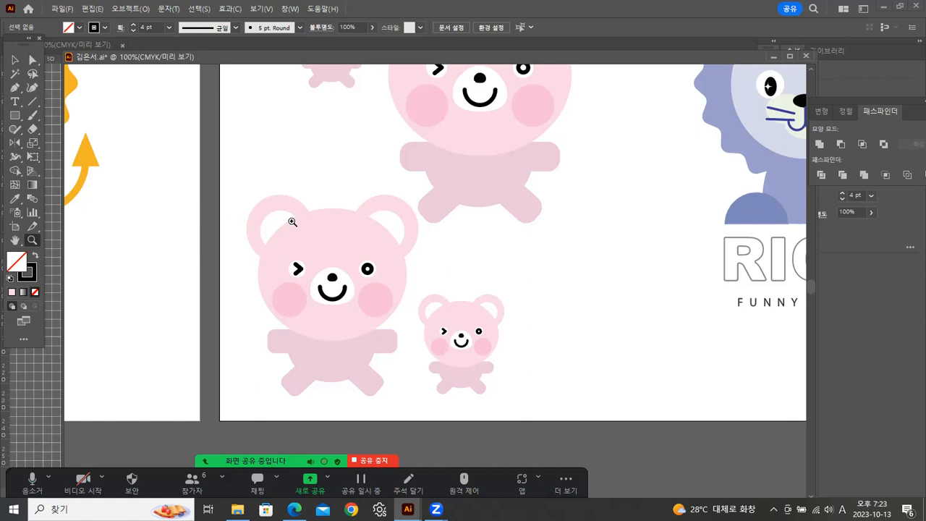
pyautogui.keyDown('alt'); pyautogui.click(504, 249); pyautogui.keyUp('alt')
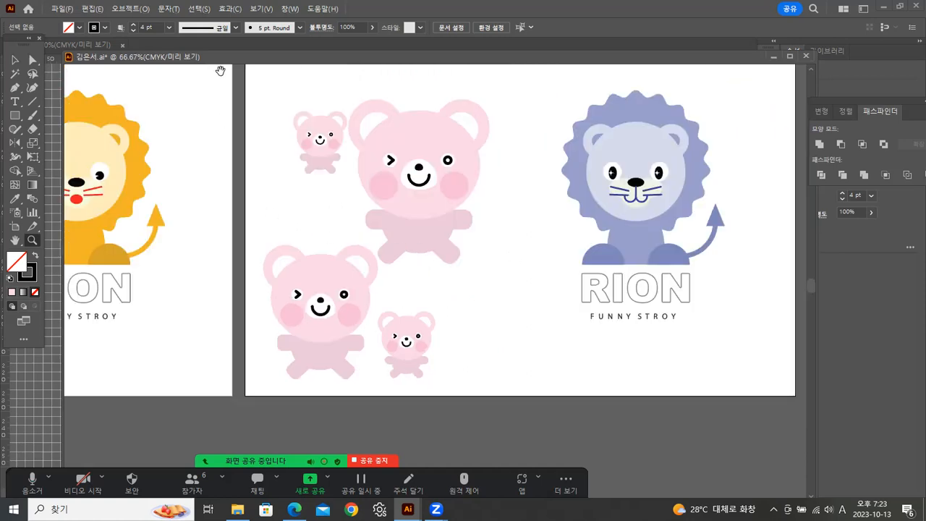
pyautogui.moveTo(318, 61); pyautogui.dragTo(287, 64)
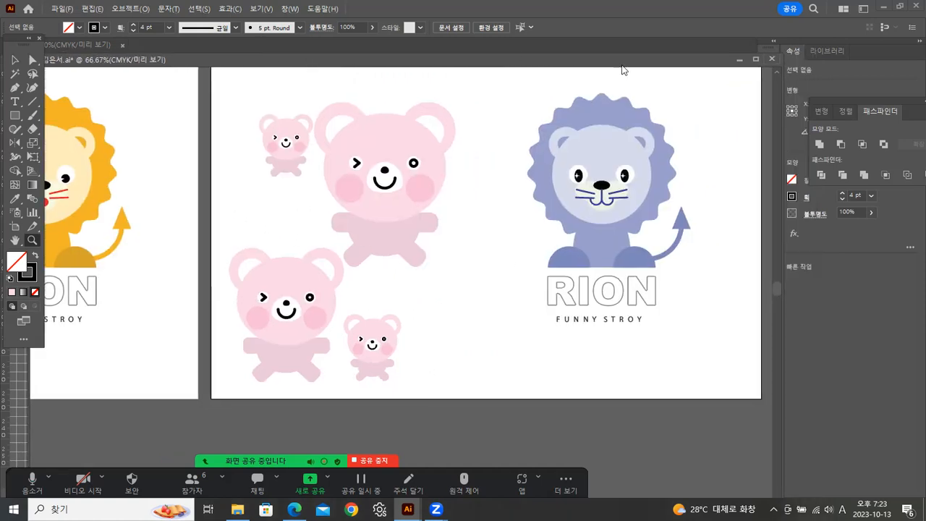
pyautogui.click(771, 58)
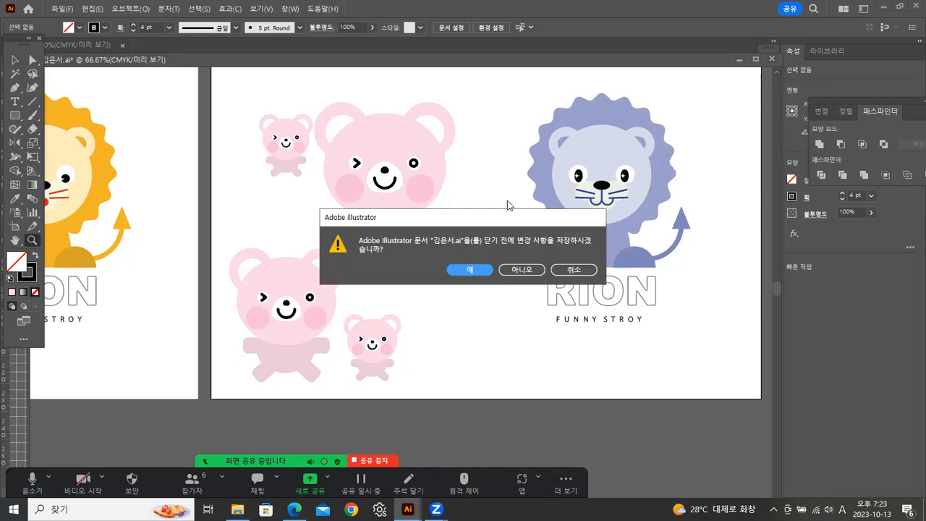
pyautogui.click(522, 270)
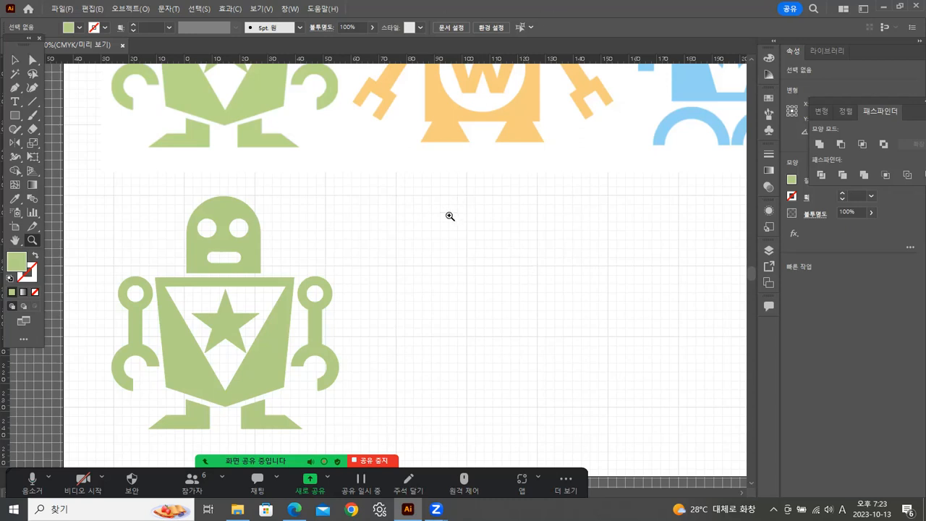
# Draw a circle about 21.7 mm in diameter over the blue robot's left eye and swap its fill and stroke.
pyautogui.moveTo(419, 238); pyautogui.dragTo(314, 383)
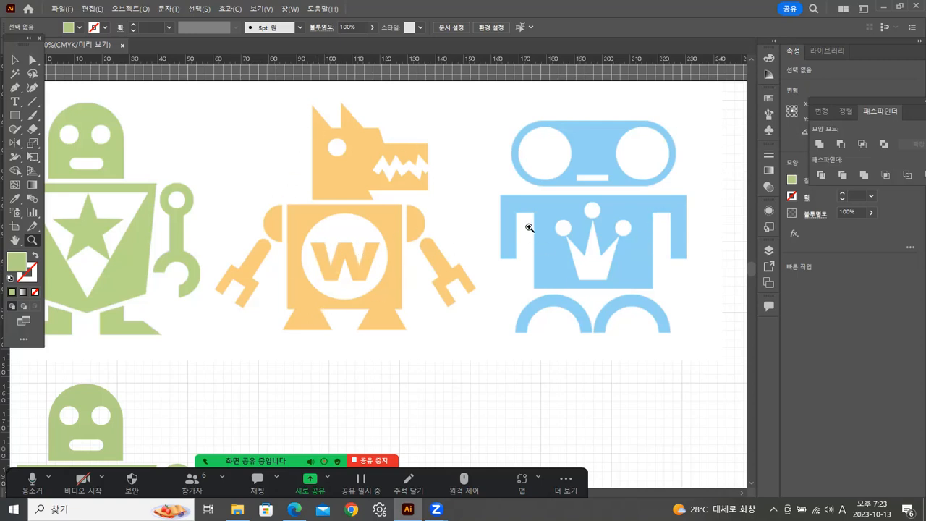
pyautogui.click(15, 242)
pyautogui.moveTo(453, 235); pyautogui.dragTo(269, 231)
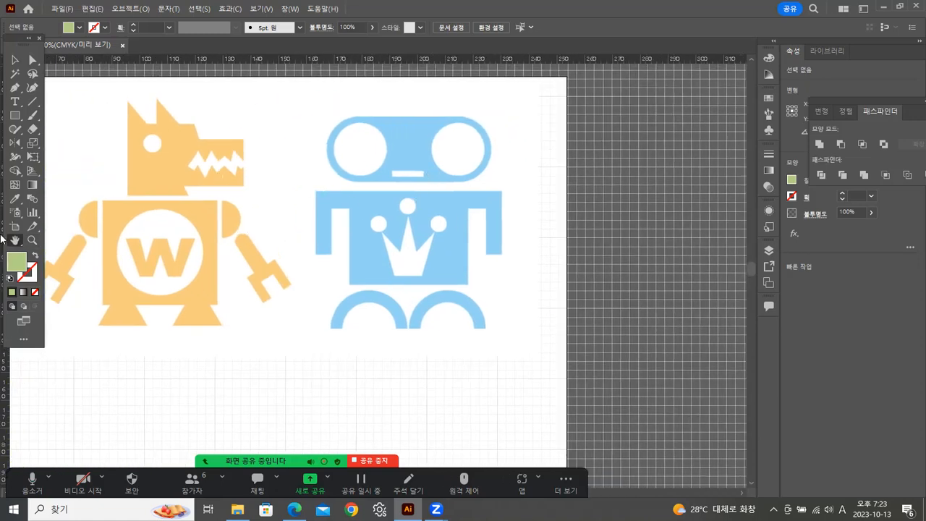
pyautogui.press('z')
pyautogui.click(422, 230)
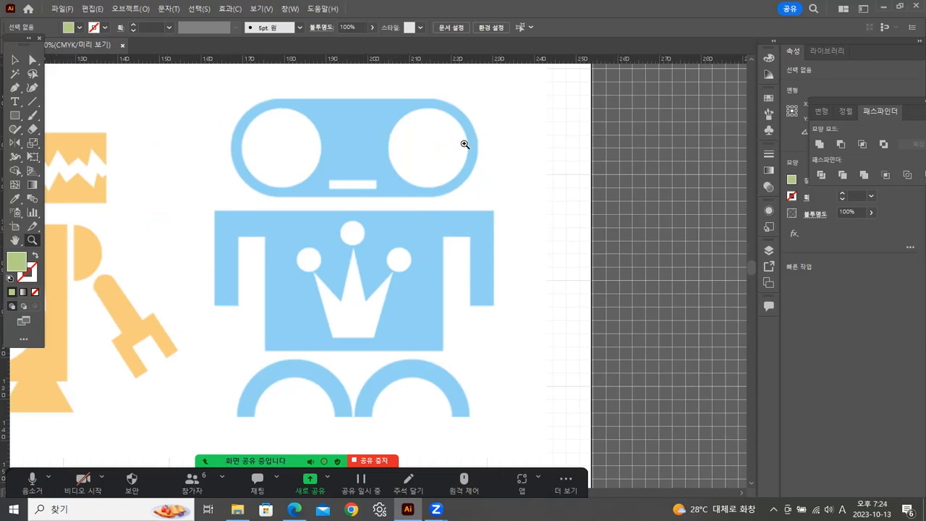
pyautogui.click(16, 118)
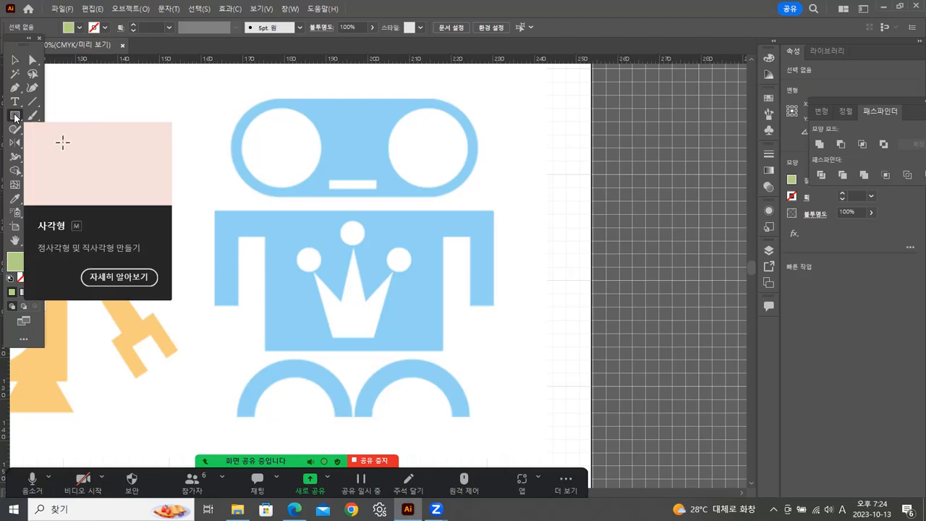
pyautogui.click(14, 116)
pyautogui.click(62, 143)
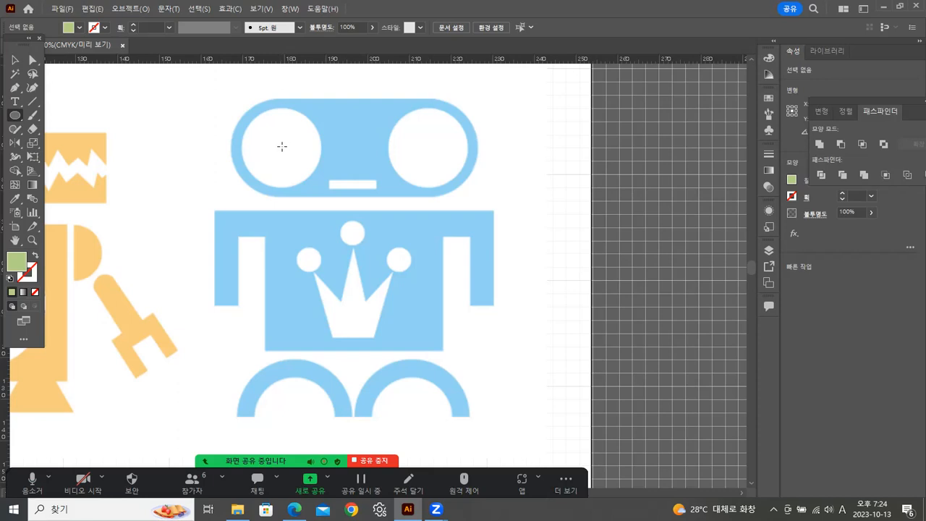
pyautogui.moveTo(282, 146)
pyautogui.mouseDown()
pyautogui.moveTo(337, 151)
pyautogui.moveTo(327, 143)
pyautogui.mouseUp()
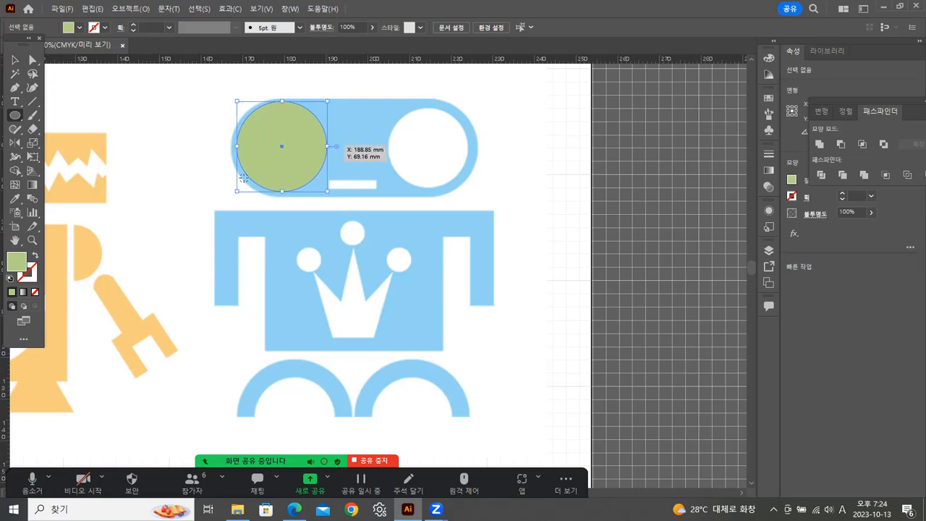
pyautogui.click(34, 255)
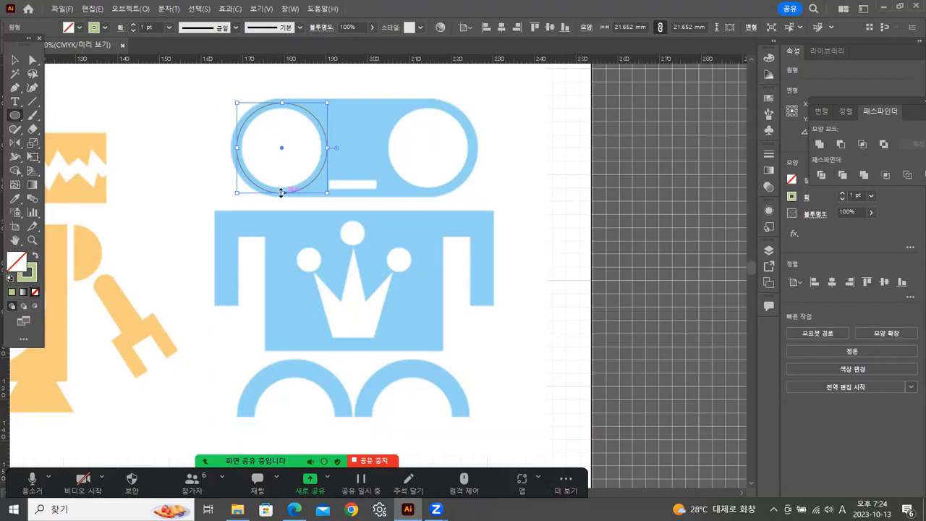
# Set the stroke weight of the circle over the blue robot's left eye to 6 pt.
pyautogui.click(871, 196)
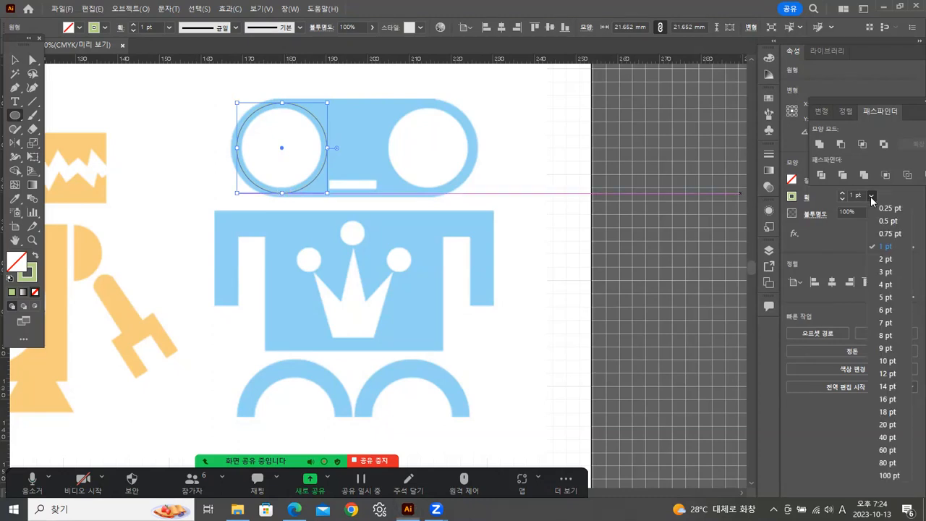
pyautogui.click(889, 336)
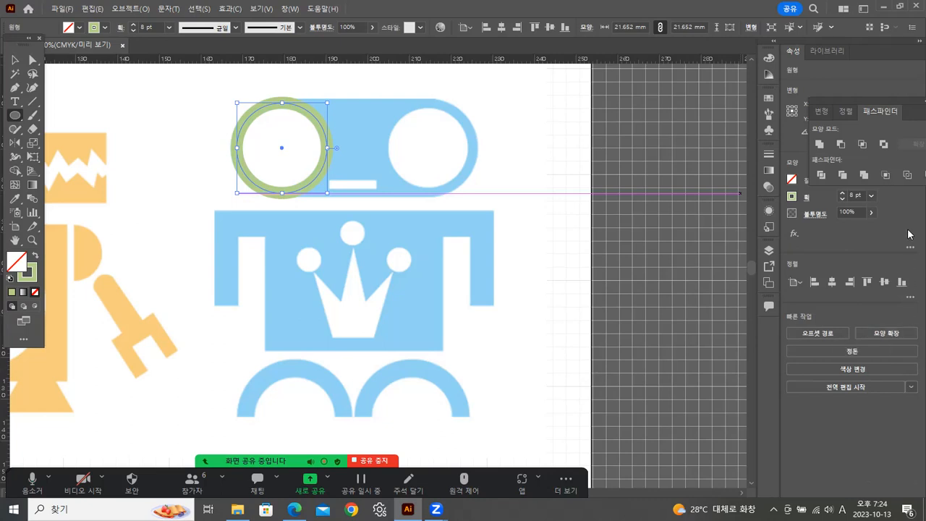
pyautogui.click(870, 196)
pyautogui.click(881, 322)
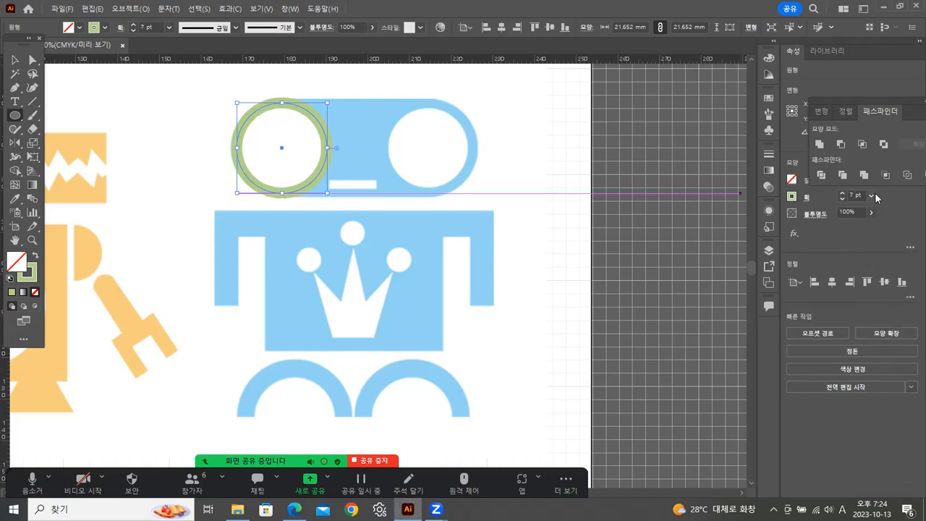
pyautogui.click(875, 192)
pyautogui.click(886, 294)
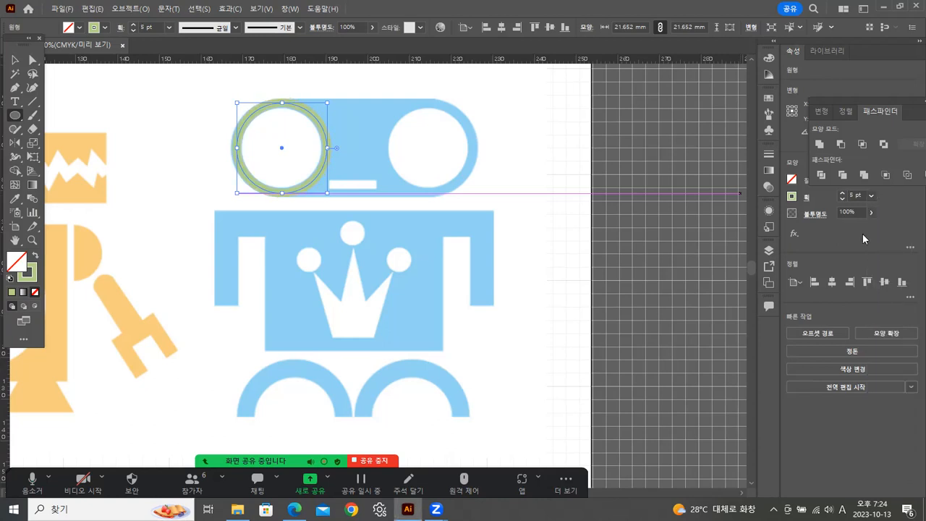
pyautogui.click(872, 194)
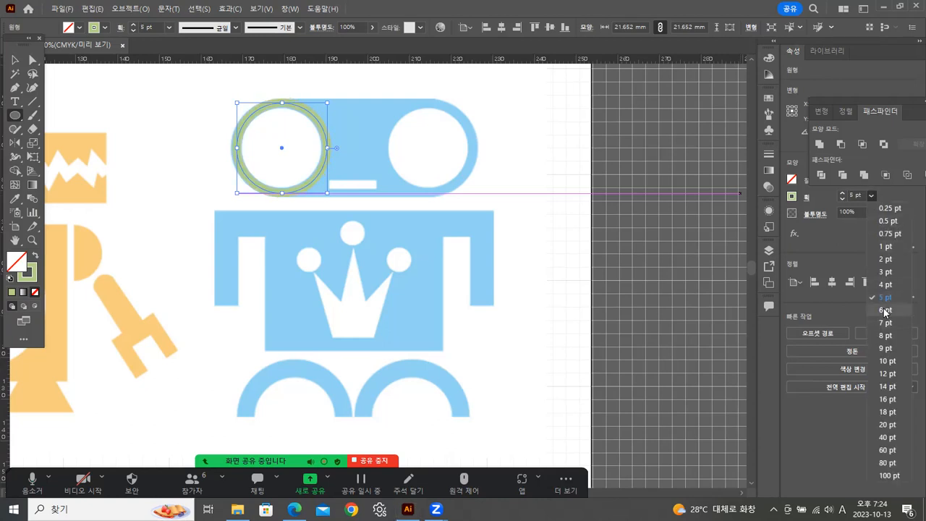
pyautogui.click(884, 309)
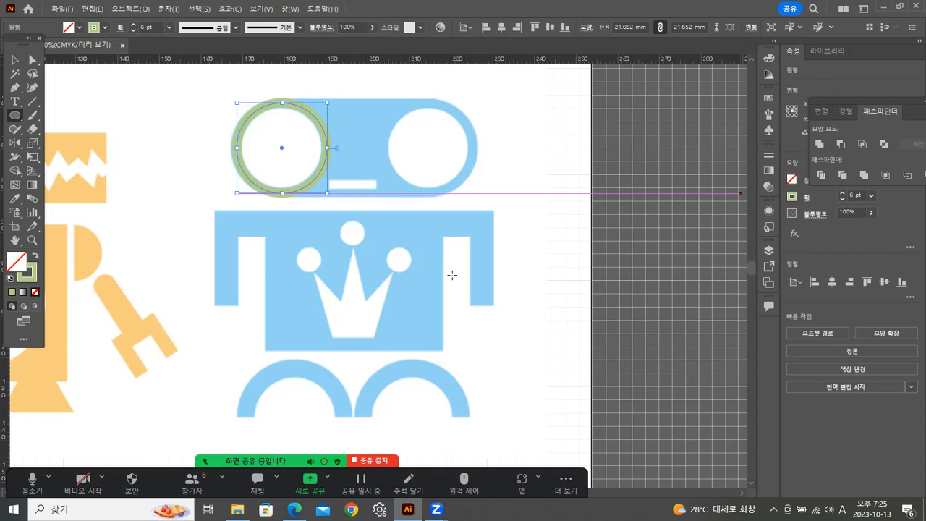
# Resize the circle proportionally to about 21.3 mm in diameter so it fits the rim of the robot's left eye.
pyautogui.click(32, 240)
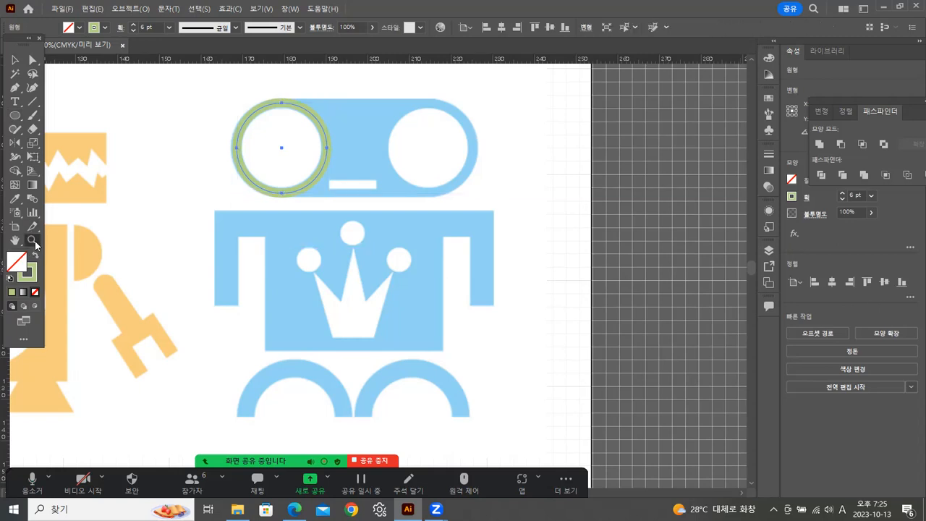
pyautogui.click(325, 207)
pyautogui.click(333, 213)
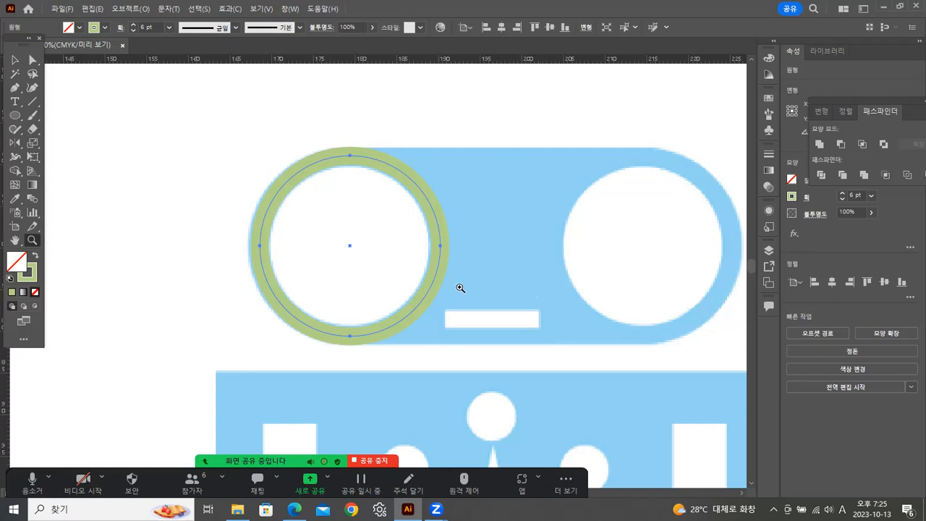
pyautogui.click(13, 61)
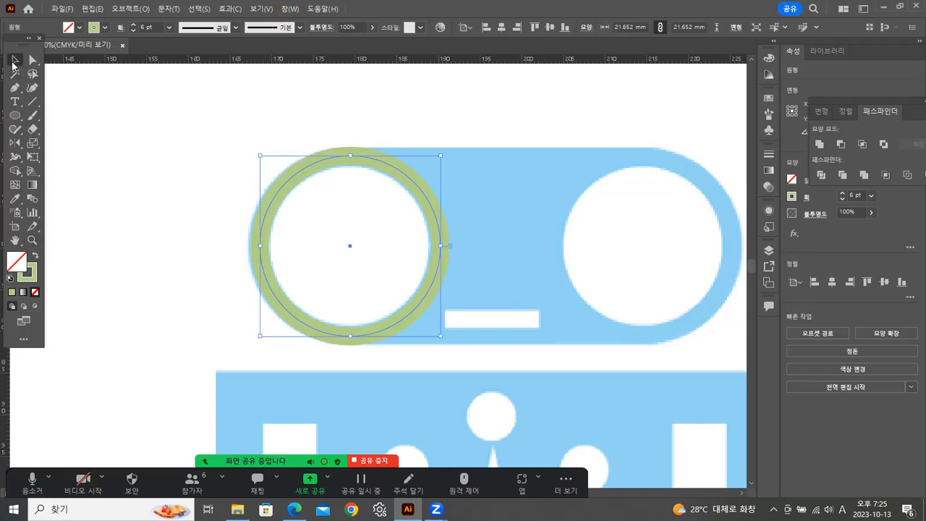
pyautogui.press('Left')
pyautogui.press('Right')
pyautogui.moveTo(440, 335); pyautogui.dragTo(446, 331)
pyautogui.press('Down')
pyautogui.press('Up')
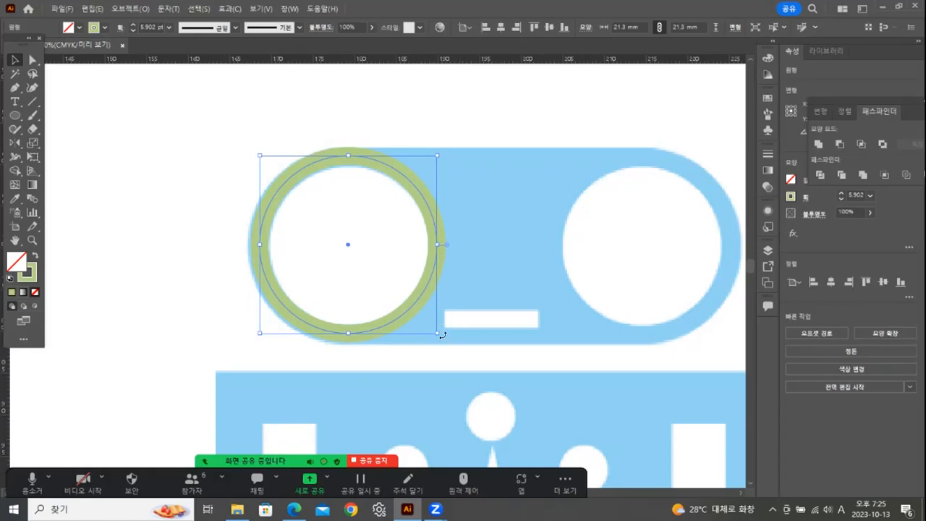
pyautogui.moveTo(437, 333); pyautogui.dragTo(448, 333)
# Set the resized eye circle's stroke weight to 6.5 pt.
pyautogui.click(872, 194)
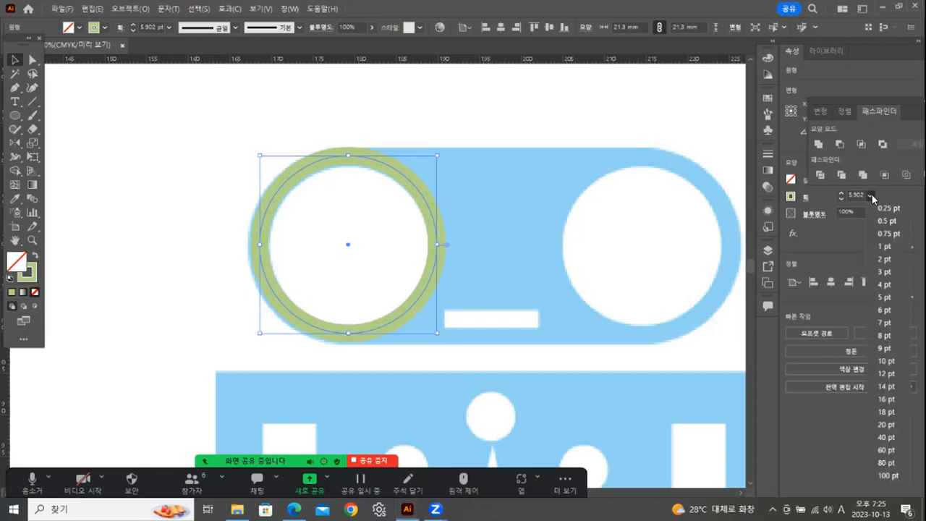
pyautogui.click(888, 318)
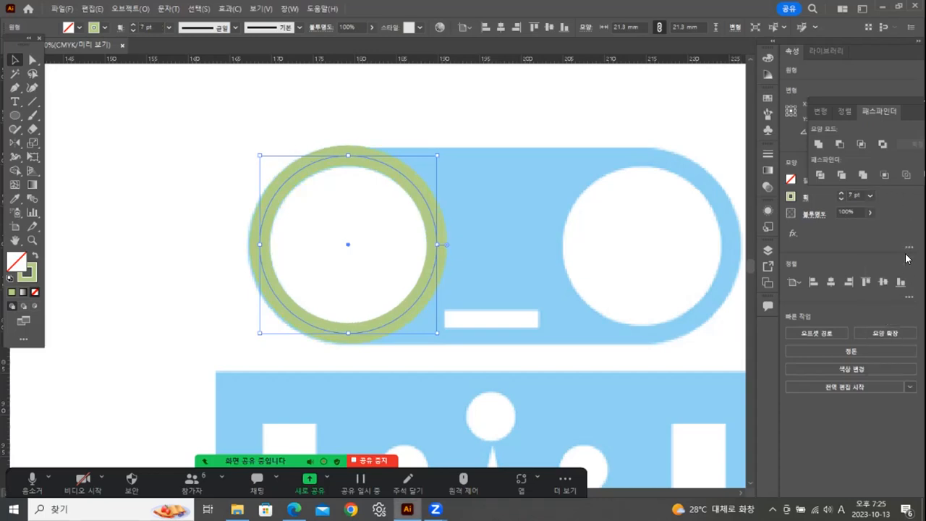
pyautogui.click(869, 195)
pyautogui.click(882, 309)
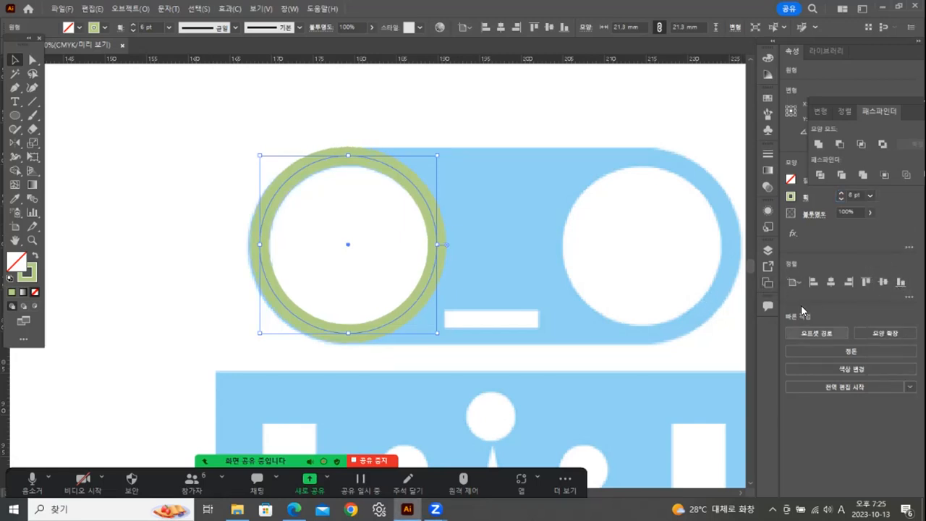
pyautogui.click(855, 197)
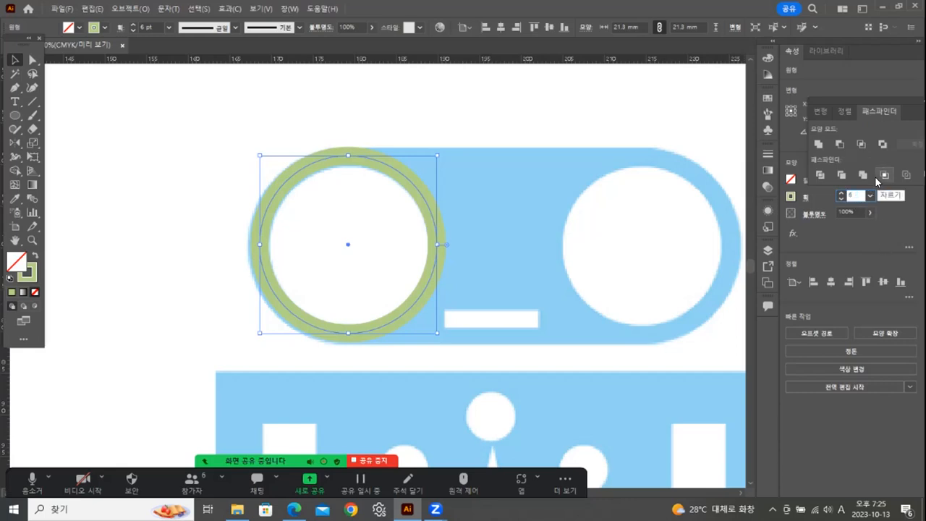
pyautogui.write('.5')
pyautogui.press('Return')
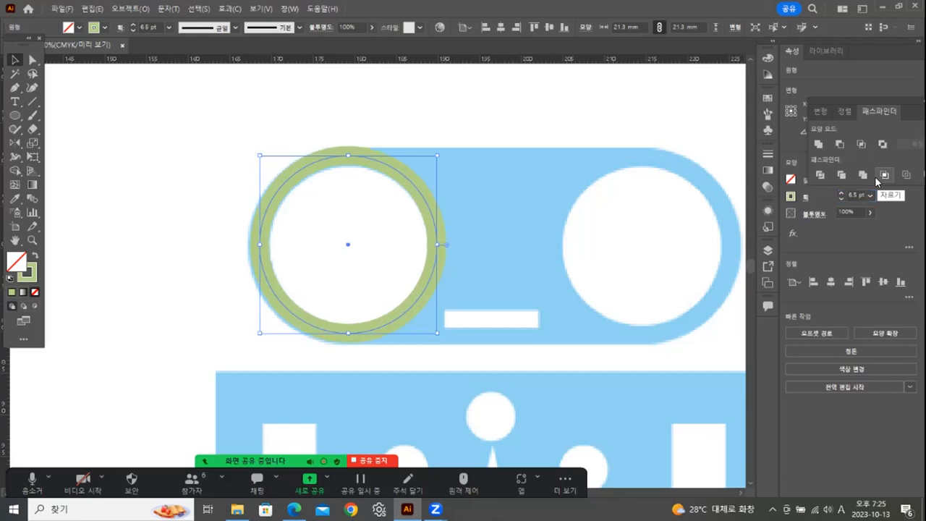
# Nudge the stroked circle until it lines up with the blue rim around the left eye.
pyautogui.press('Down')
pyautogui.press('Left')
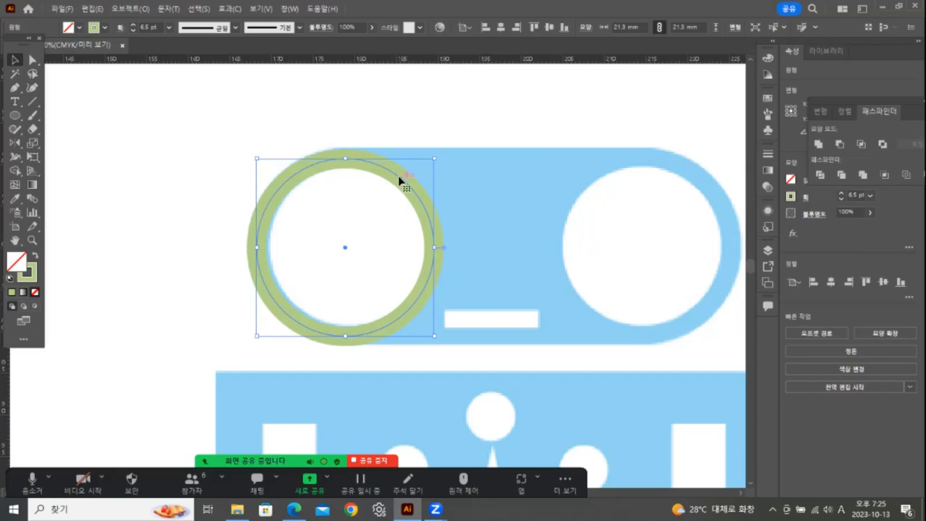
pyautogui.moveTo(397, 175); pyautogui.dragTo(404, 173)
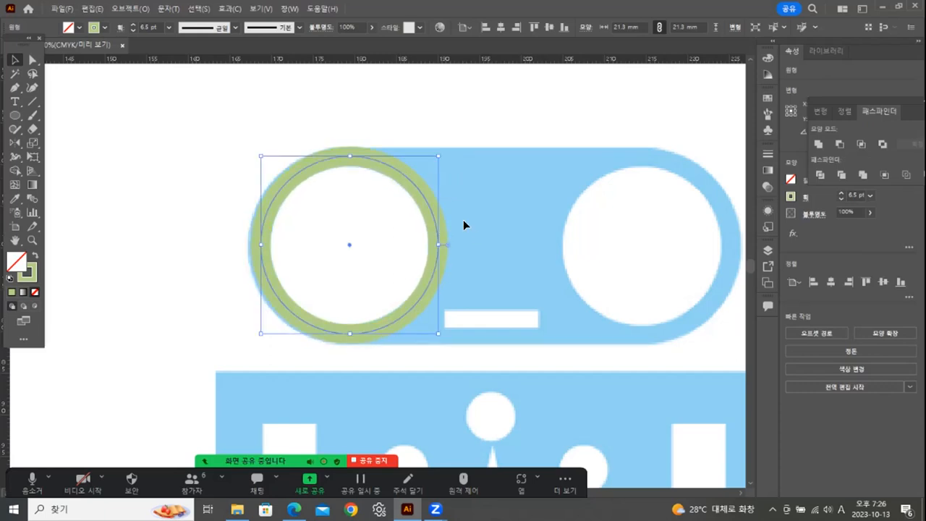
pyautogui.press('Down')
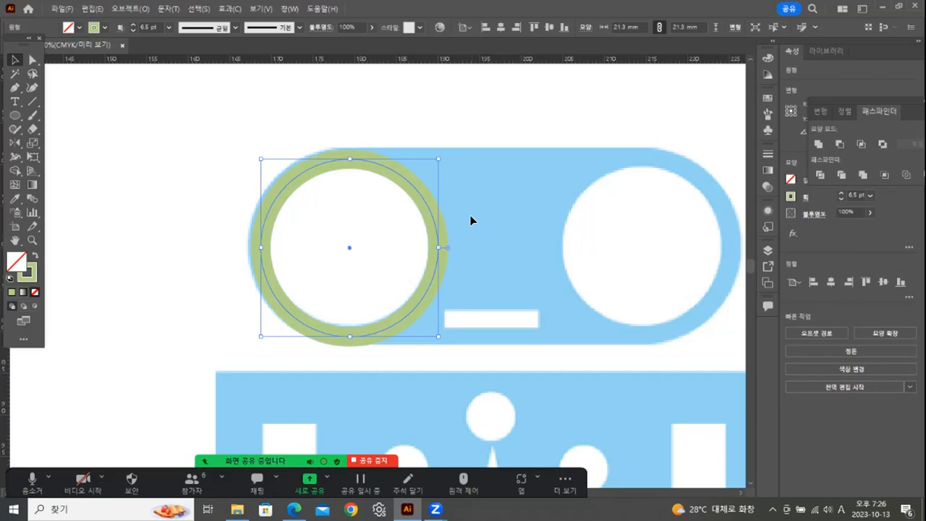
pyautogui.press('Up')
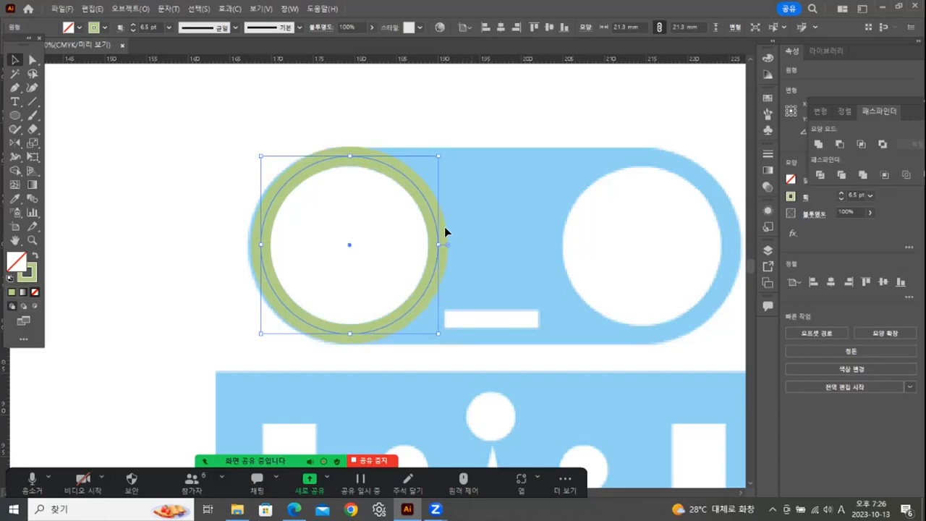
pyautogui.press('Left')
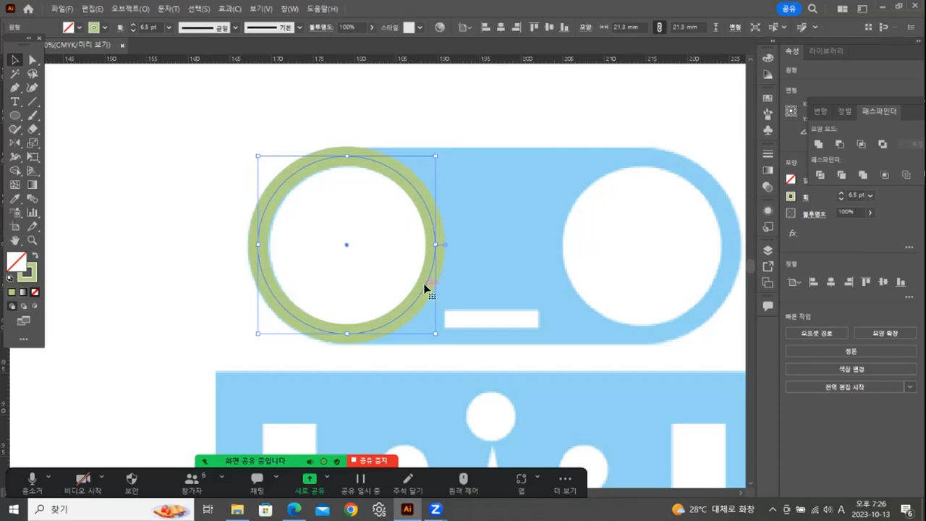
# Convert the eye circle's stroke into a filled ring with Outline Stroke.
pyautogui.click(120, 8)
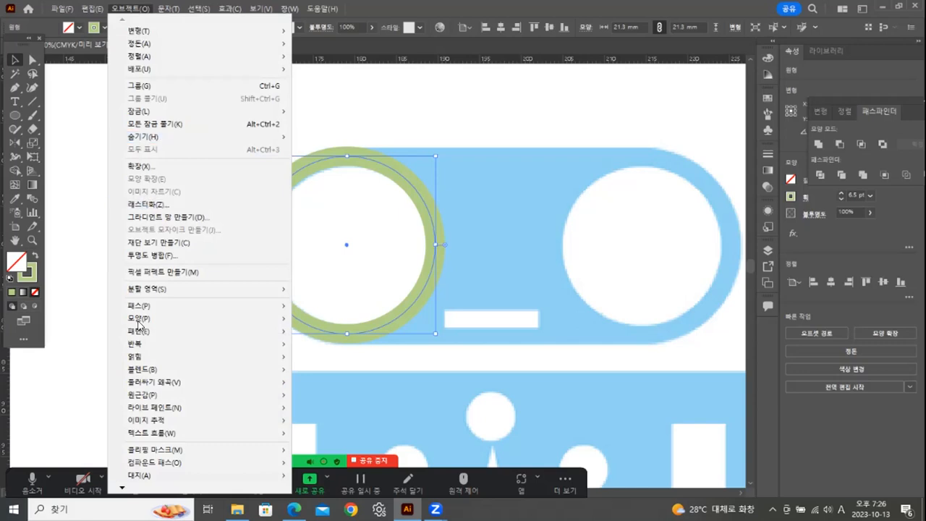
pyautogui.moveTo(279, 308)
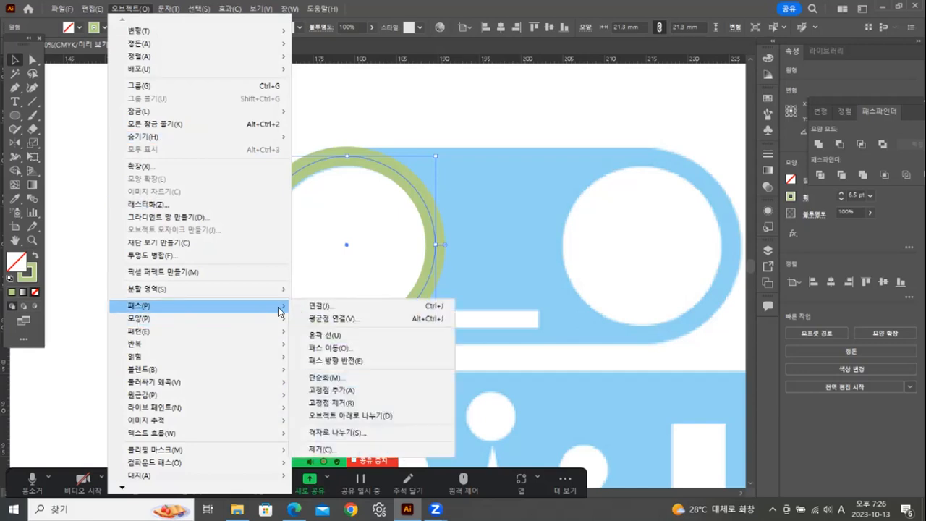
pyautogui.click(324, 335)
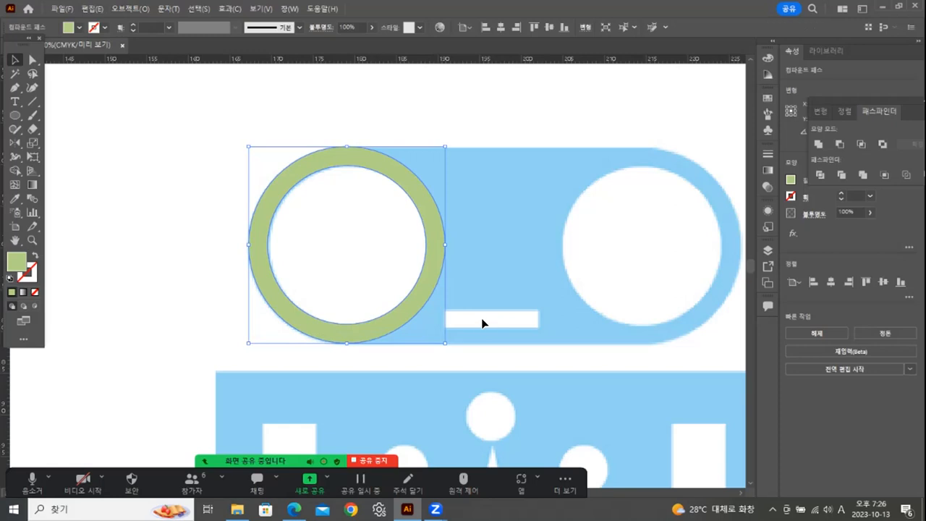
# Fine-tune the outlined ring's size from its upper-left corner to match the edge of the robot's head.
pyautogui.click(34, 242)
pyautogui.click(419, 259)
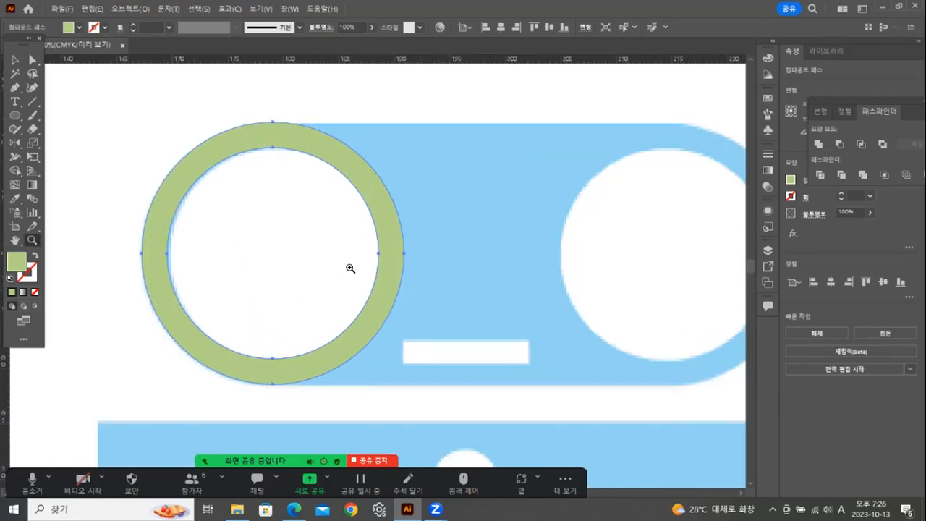
pyautogui.click(350, 268)
pyautogui.click(348, 269)
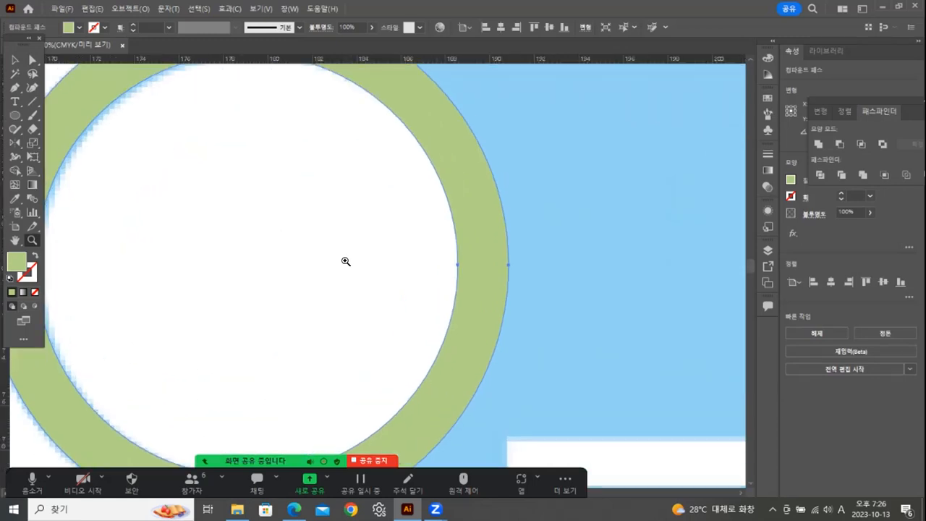
pyautogui.doubleClick(32, 241)
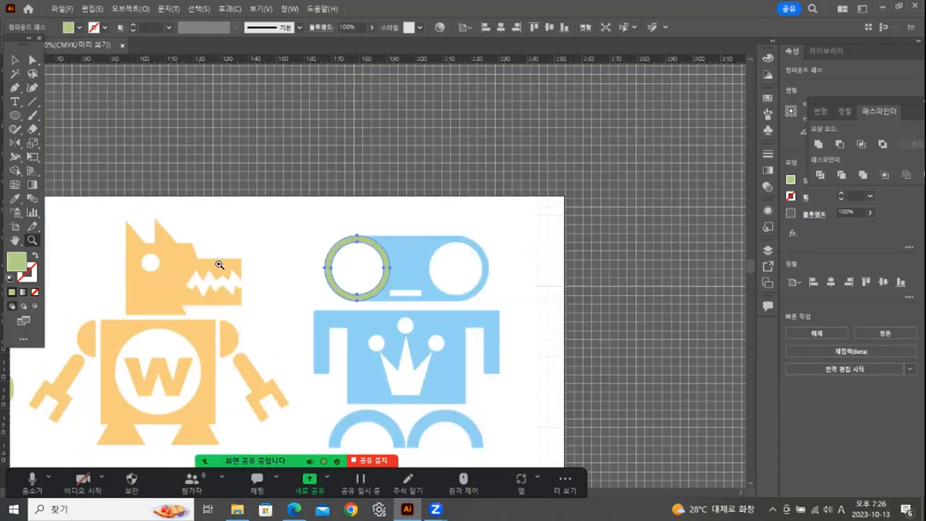
pyautogui.click(424, 275)
pyautogui.click(439, 273)
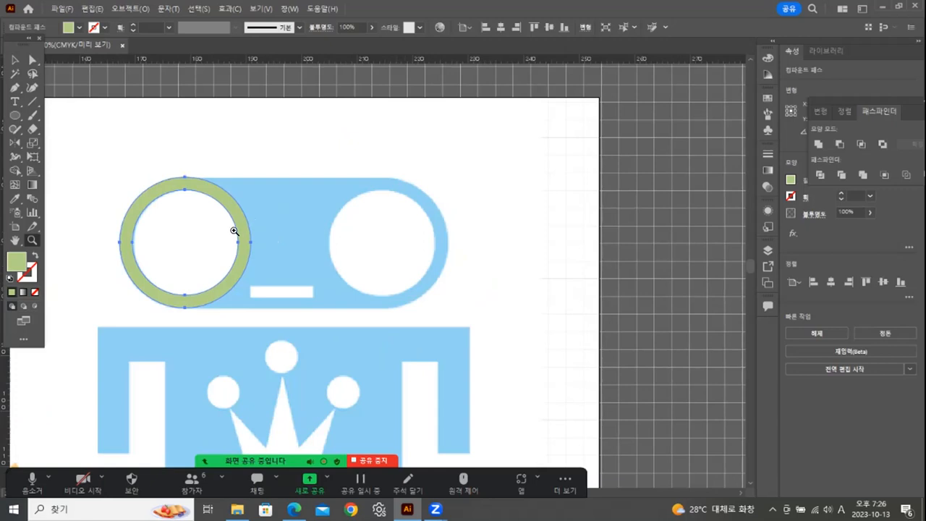
pyautogui.click(16, 59)
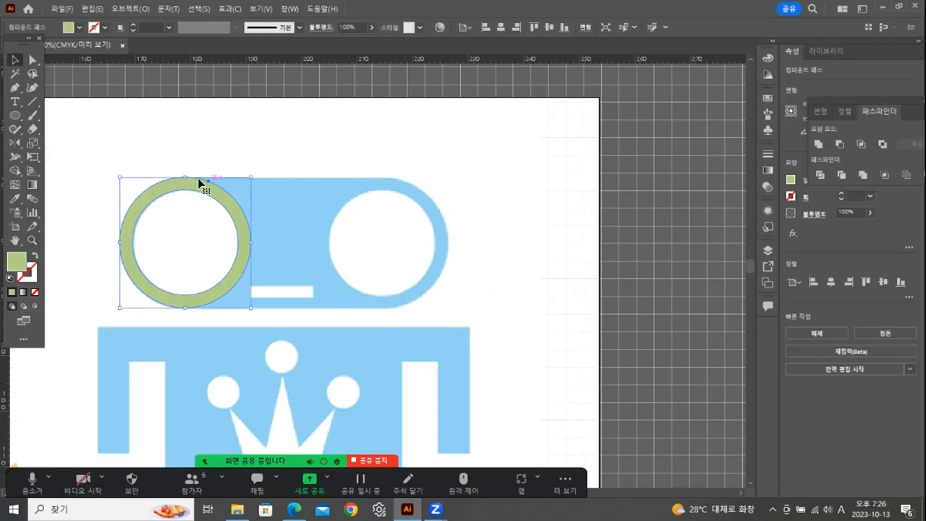
pyautogui.click(32, 240)
pyautogui.click(167, 242)
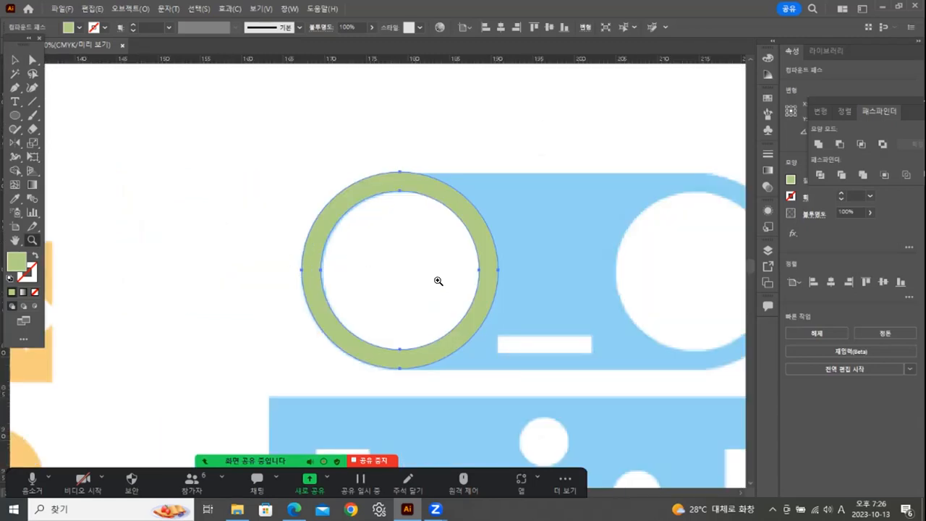
pyautogui.click(12, 58)
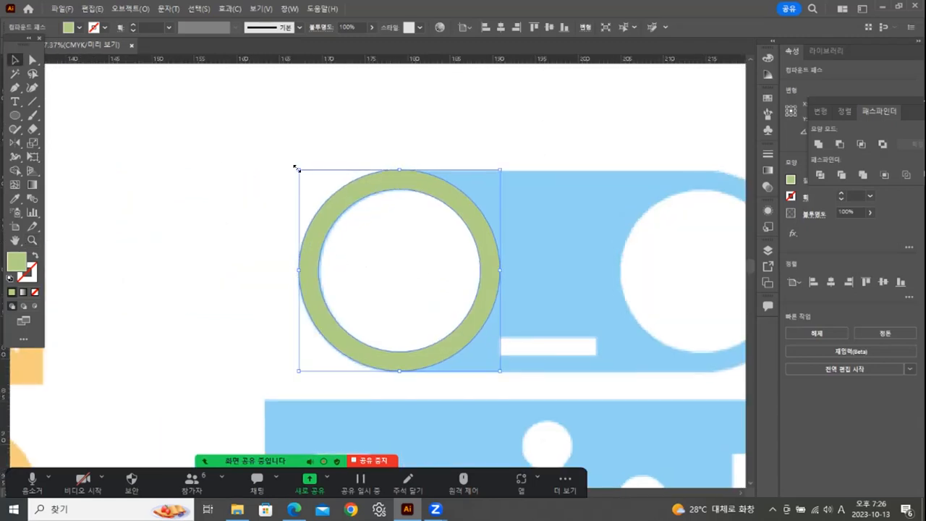
pyautogui.moveTo(296, 167)
pyautogui.mouseDown()
pyautogui.moveTo(306, 178)
pyautogui.moveTo(299, 168)
pyautogui.mouseUp()
# Shift the ring slightly downward over the left eye and check its fit along the head's edges.
pyautogui.click(32, 241)
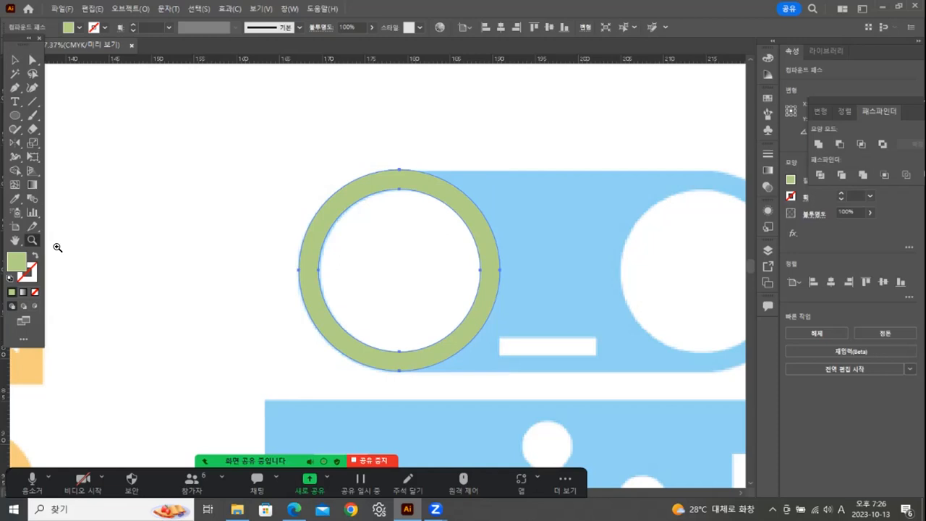
pyautogui.moveTo(383, 292); pyautogui.dragTo(432, 294)
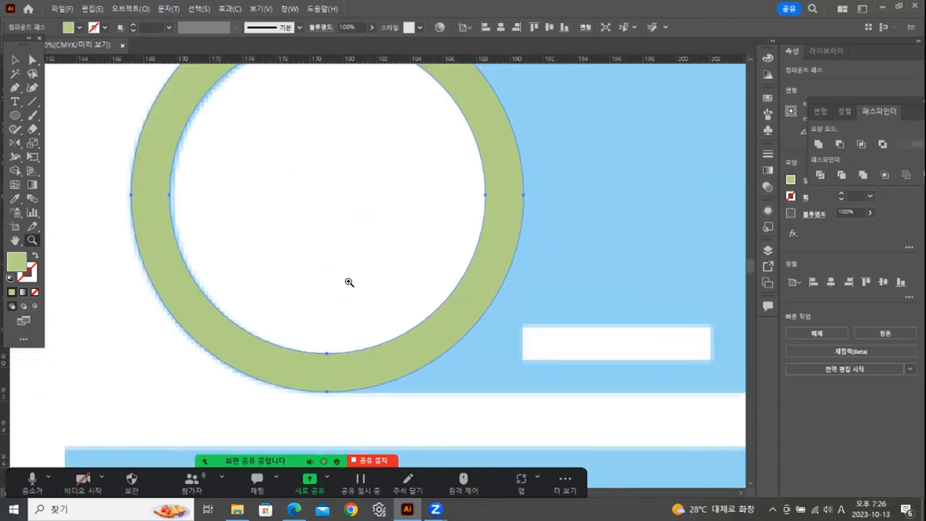
pyautogui.press('v')
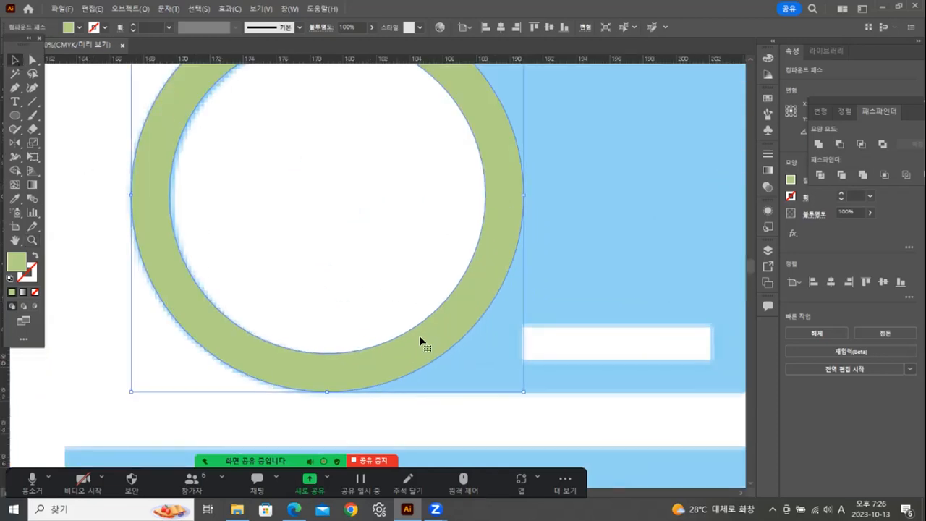
pyautogui.moveTo(408, 327); pyautogui.dragTo(408, 333)
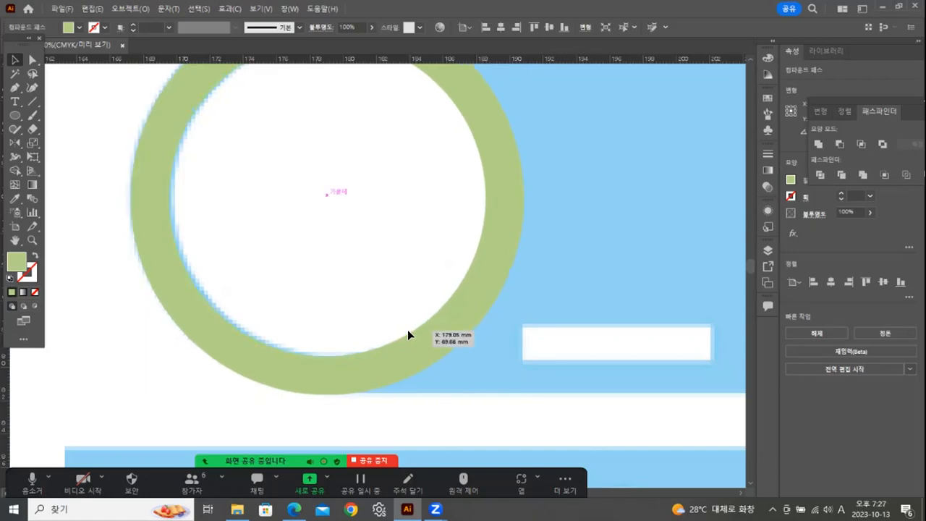
pyautogui.moveTo(478, 233); pyautogui.dragTo(424, 395)
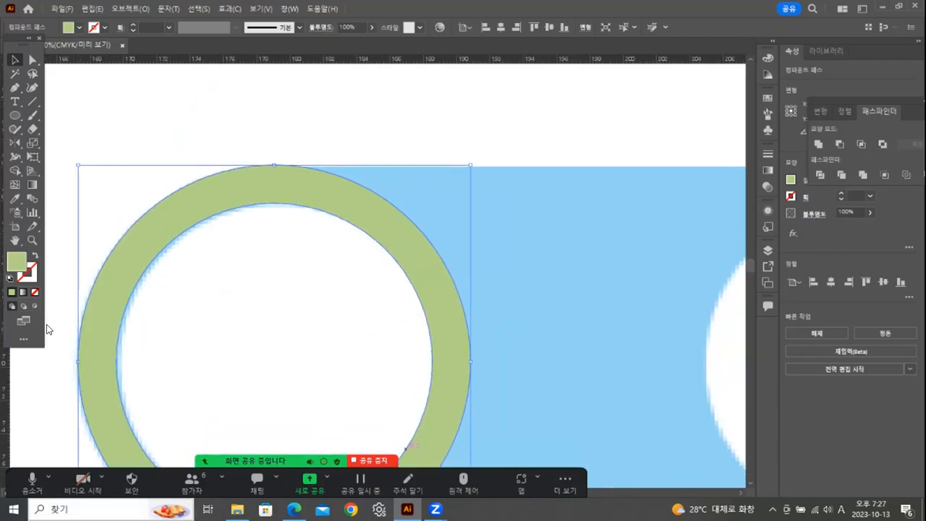
pyautogui.doubleClick(33, 240)
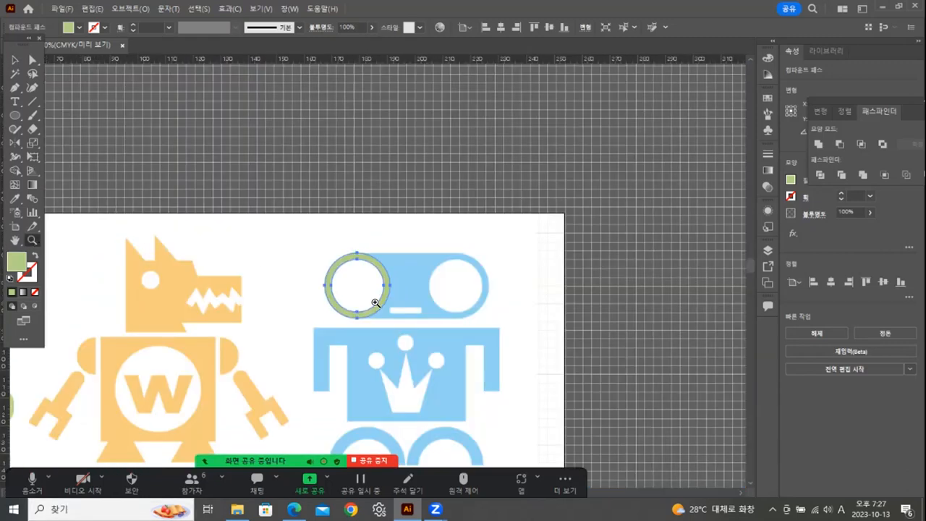
# Copy the outlined ring from the robot's left eye and place the copy exactly over the right eye.
pyautogui.click(394, 277)
pyautogui.click(14, 60)
pyautogui.click(256, 216)
pyautogui.moveTo(272, 211); pyautogui.dragTo(471, 219)
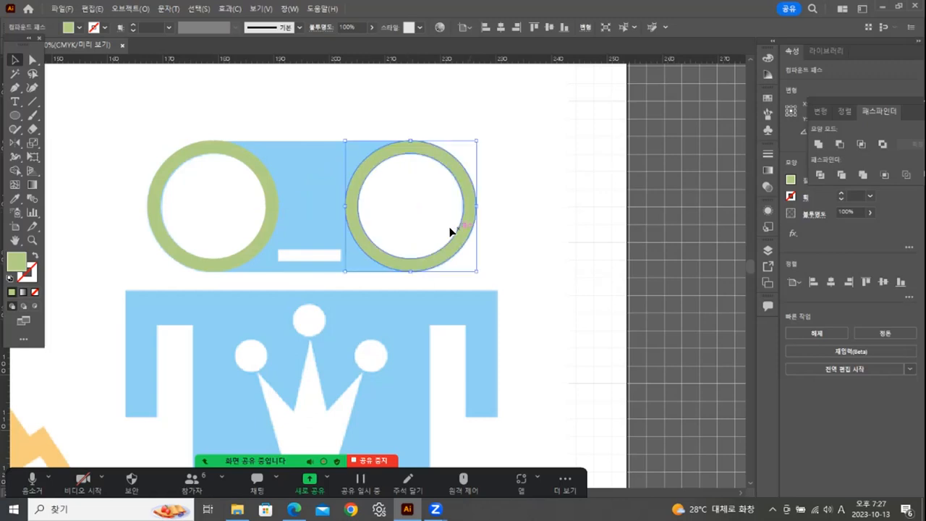
pyautogui.click(84, 89)
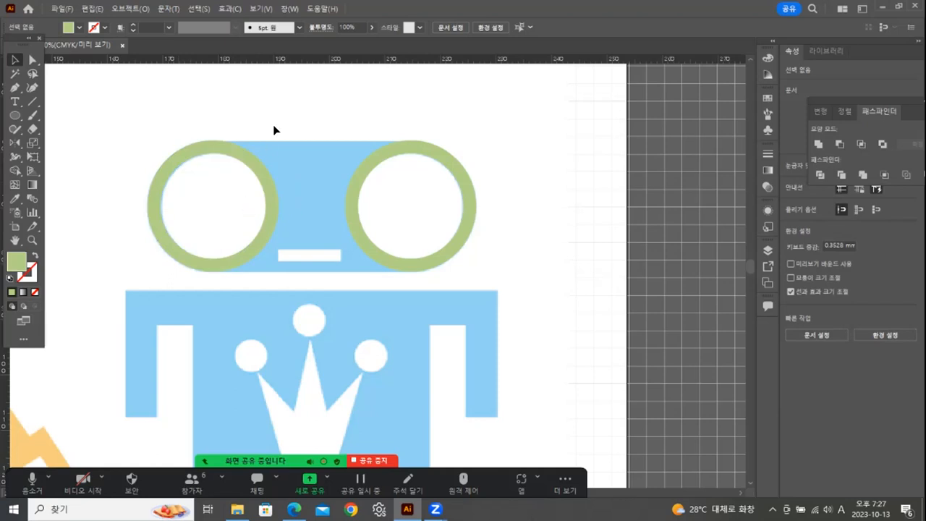
# Draw a green rectangle spanning from the center of one eye ring to the other, matching the head's full height.
pyautogui.click(15, 115)
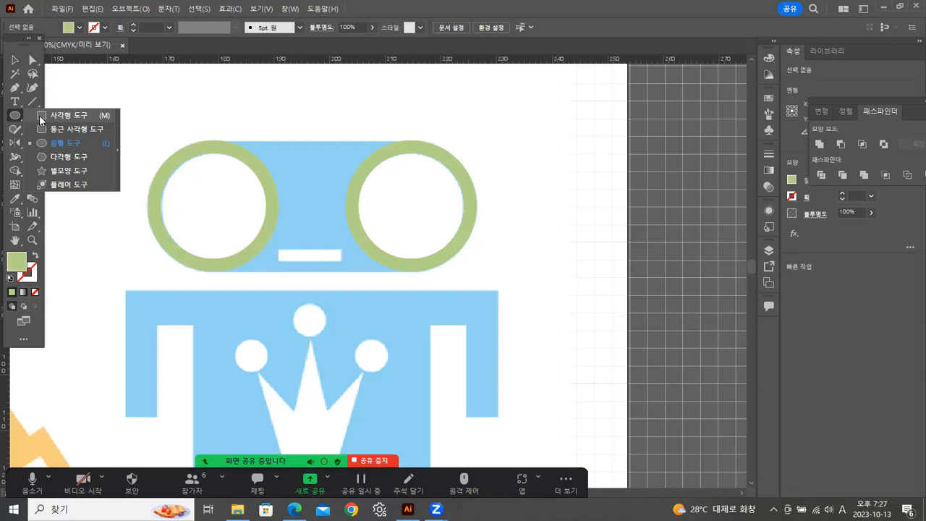
pyautogui.click(68, 115)
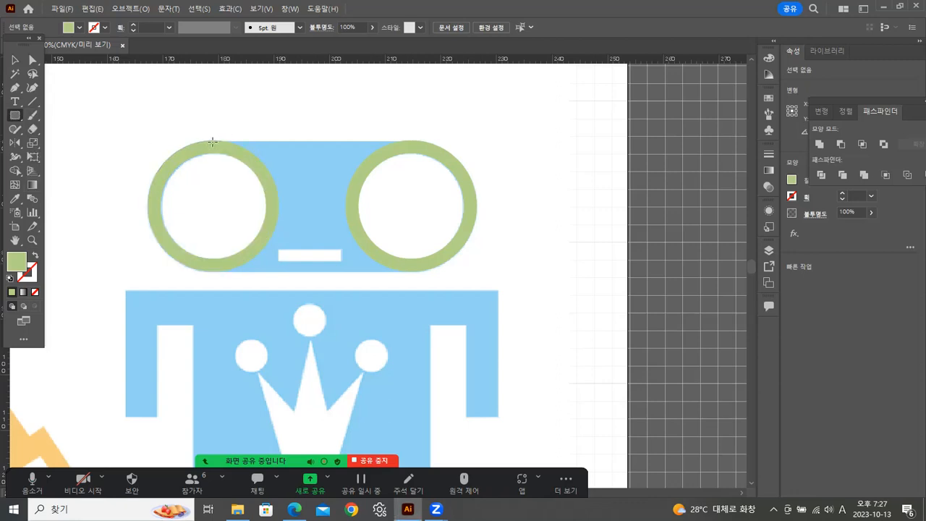
pyautogui.moveTo(213, 141); pyautogui.dragTo(411, 272)
pyautogui.click(13, 61)
pyautogui.click(434, 112)
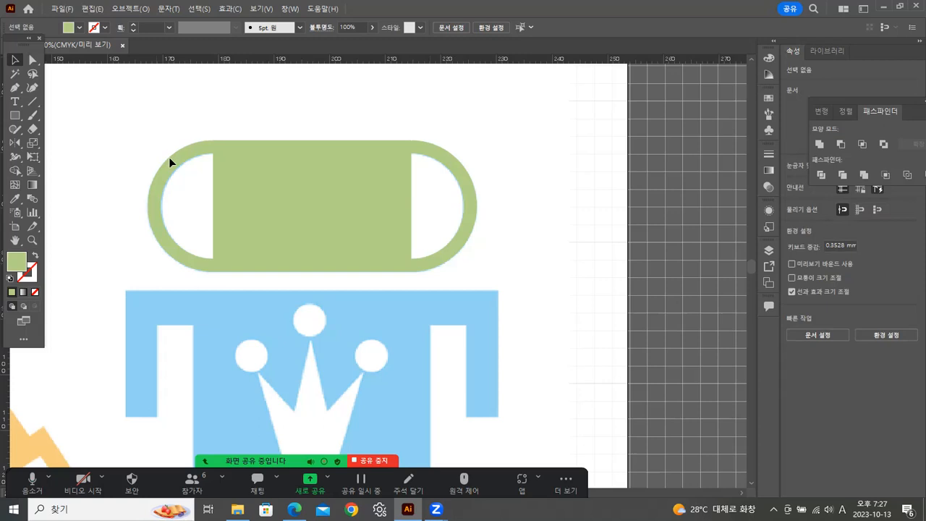
# Select the two eye rings and combine them with Pathfinder Unite.
pyautogui.click(192, 152)
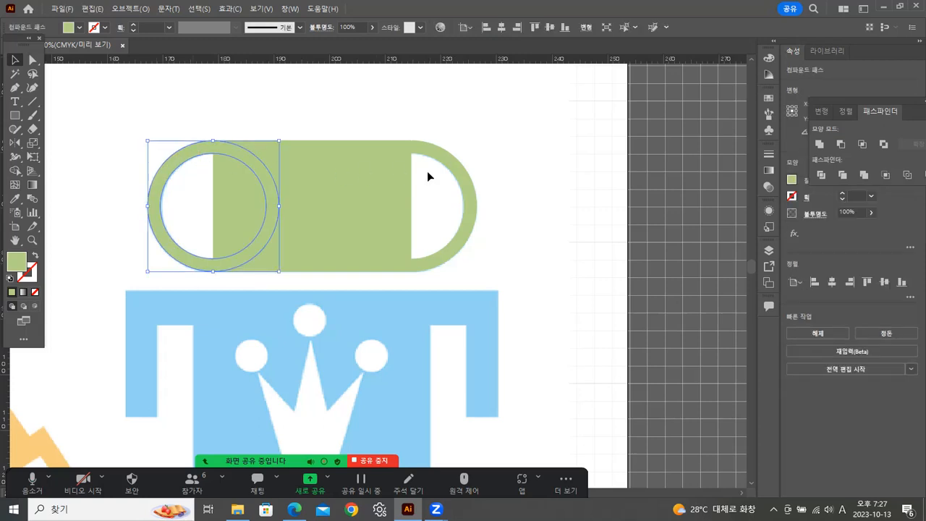
pyautogui.keyDown('shift'); pyautogui.click(427, 150); pyautogui.keyUp('shift')
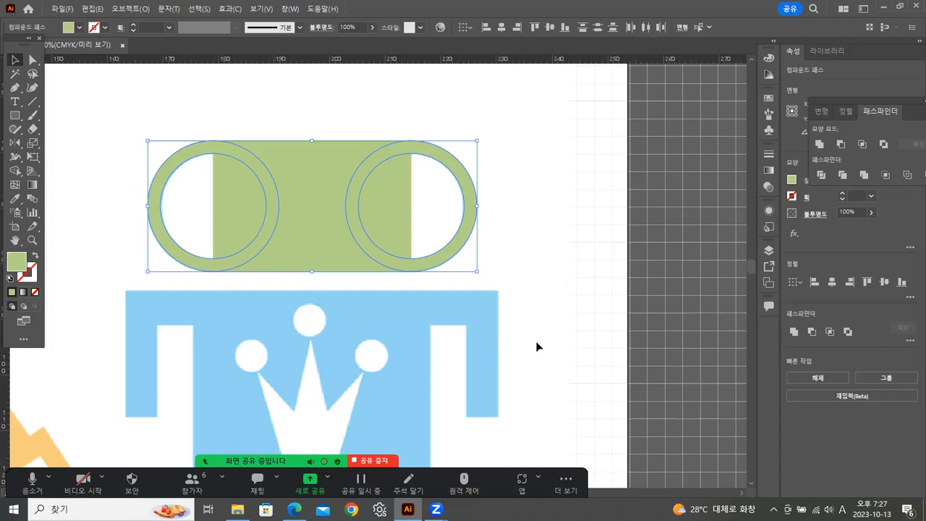
pyautogui.moveTo(904, 116); pyautogui.dragTo(745, 113)
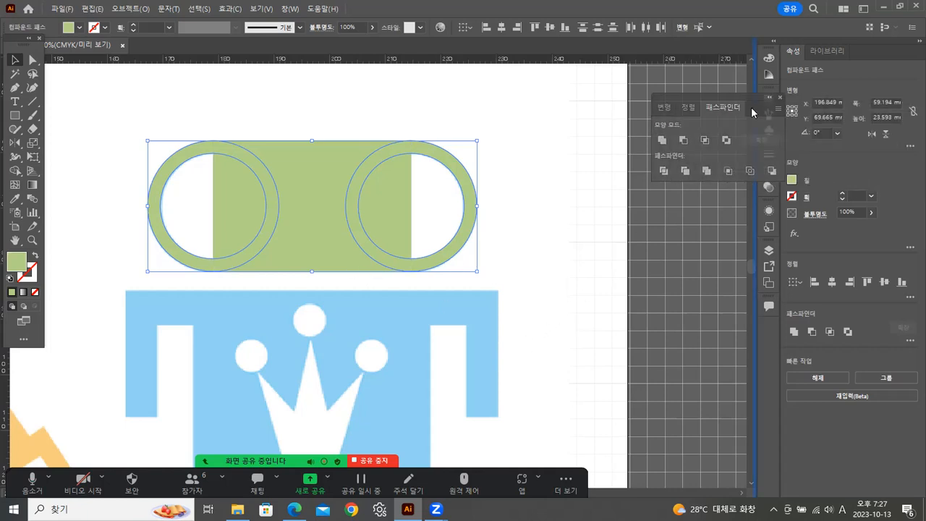
pyautogui.click(661, 141)
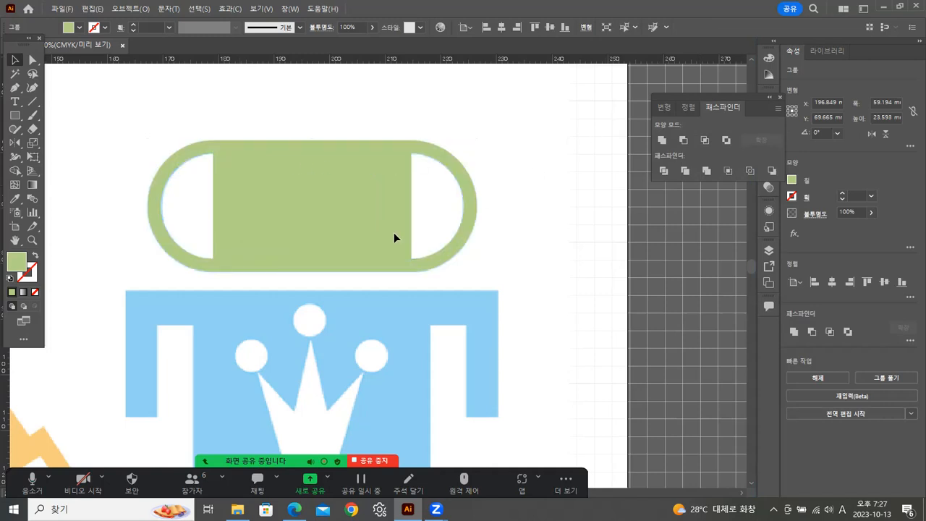
pyautogui.hotkey('ctrl', 'shift', 'a')
# Split the overlapping rings and rectangle with Pathfinder Divide and ungroup the resulting pieces.
pyautogui.click(325, 191)
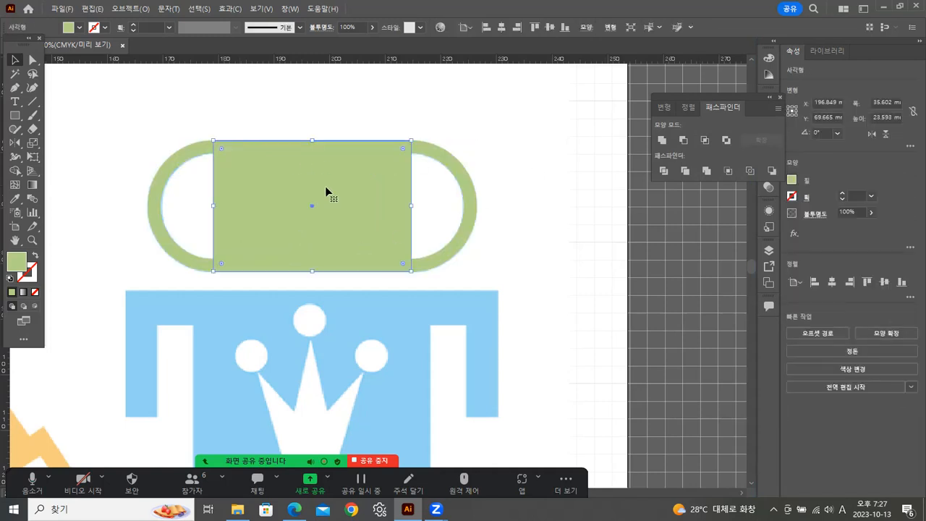
pyautogui.moveTo(202, 121); pyautogui.dragTo(506, 176)
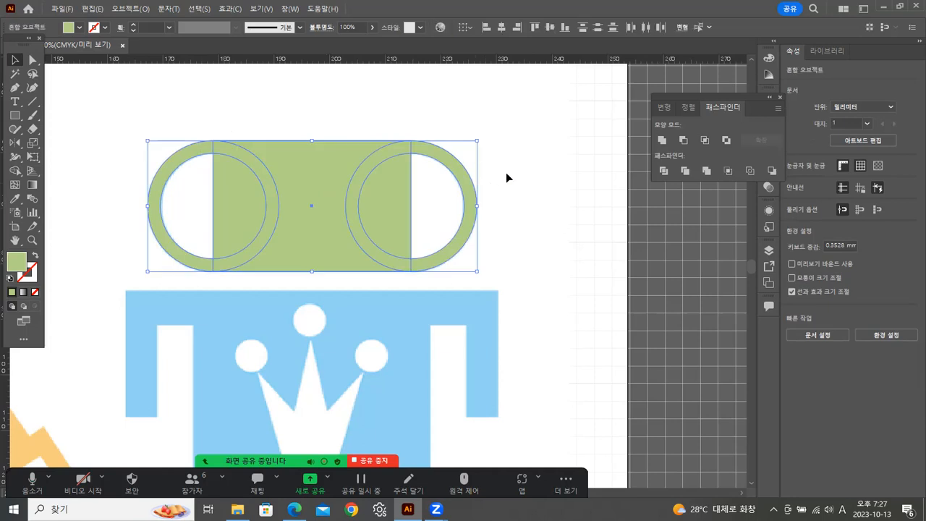
pyautogui.click(663, 171)
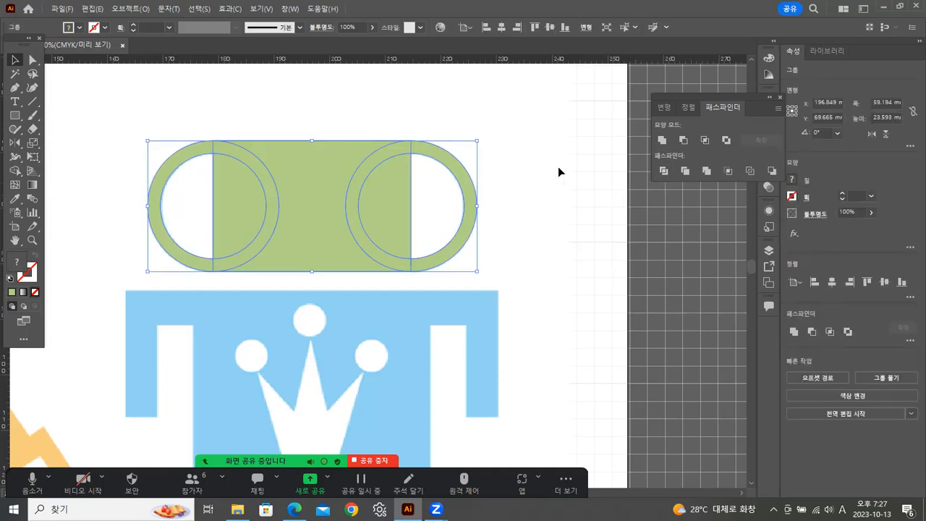
pyautogui.click(557, 167)
pyautogui.click(401, 147)
pyautogui.rightClick(410, 145)
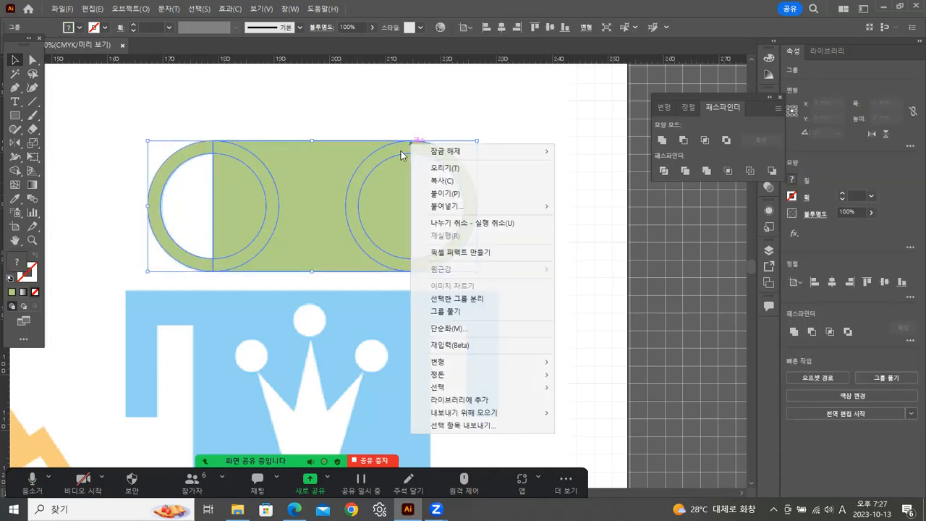
pyautogui.click(444, 311)
pyautogui.click(554, 253)
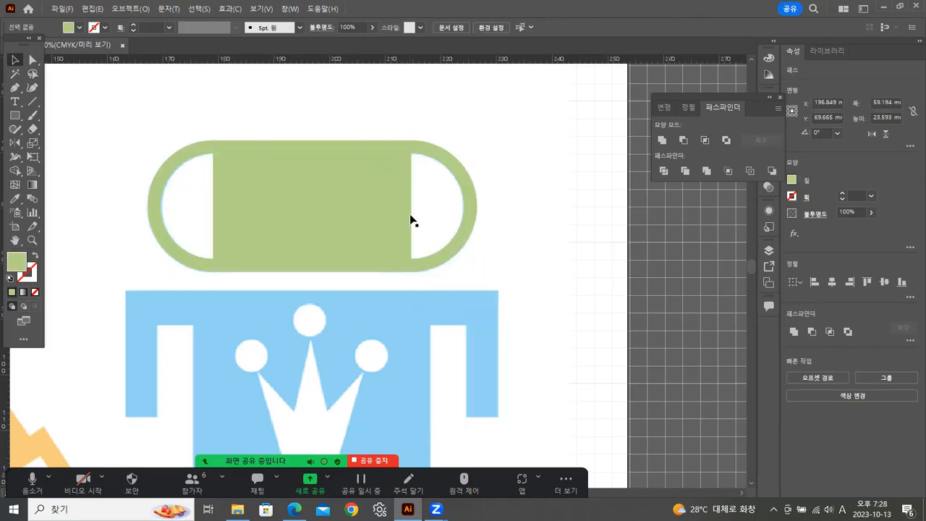
# Delete the green half-circle pieces covering the inner halves of both eye openings.
pyautogui.click(396, 208)
pyautogui.press('Delete')
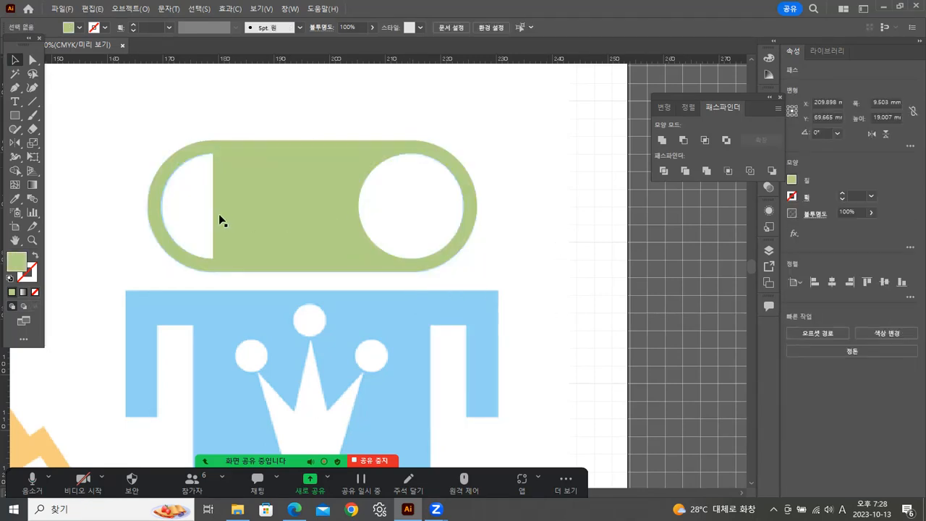
pyautogui.click(241, 201)
pyautogui.press('Delete')
# Try to unite every piece of the head by selecting the whole area.
pyautogui.moveTo(225, 116); pyautogui.dragTo(424, 274)
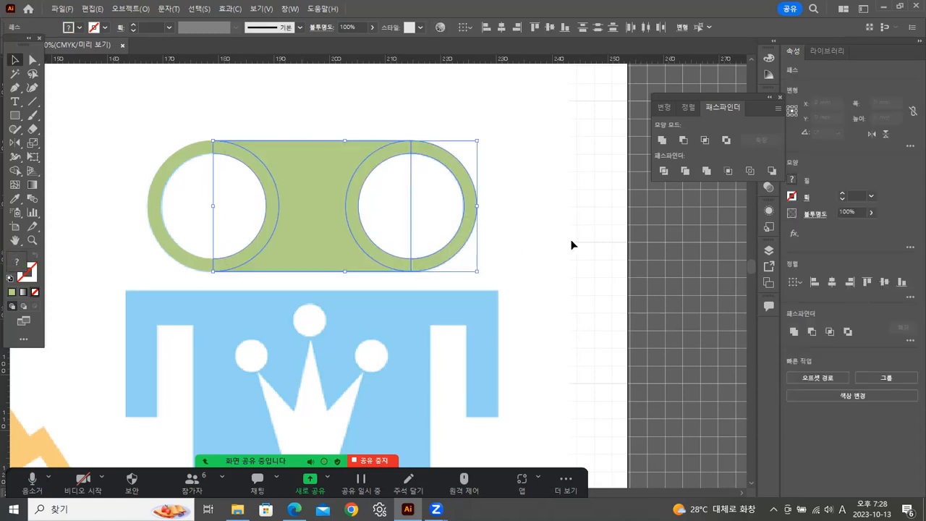
pyautogui.click(661, 140)
pyautogui.click(284, 120)
pyautogui.moveTo(153, 128); pyautogui.dragTo(525, 270)
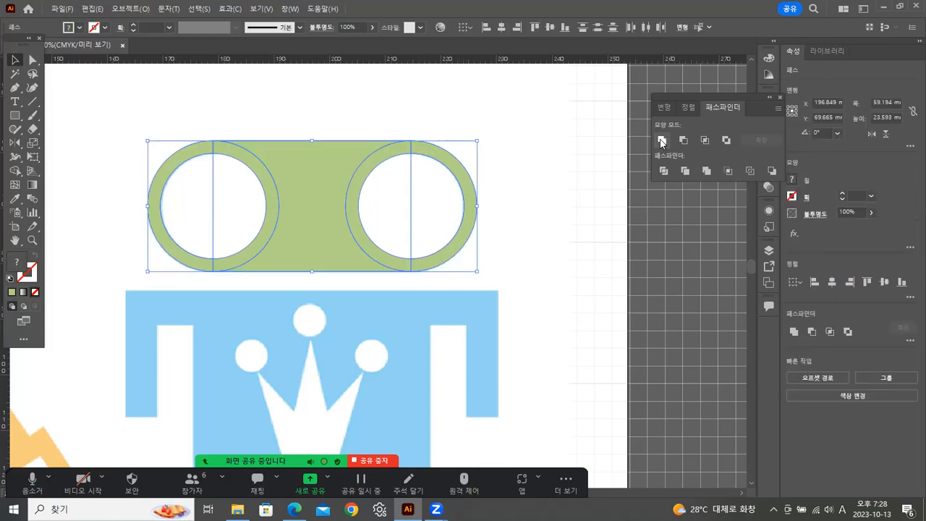
pyautogui.click(661, 139)
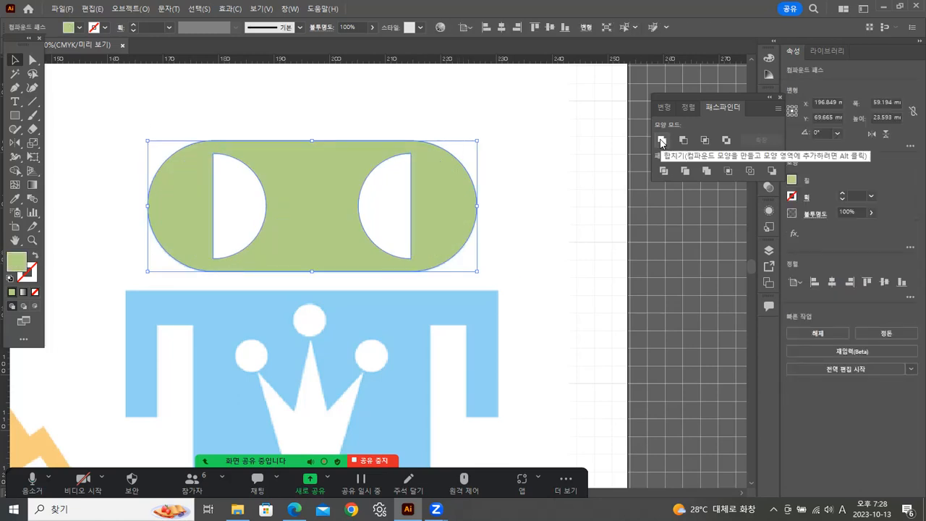
pyautogui.click(661, 140)
pyautogui.click(564, 160)
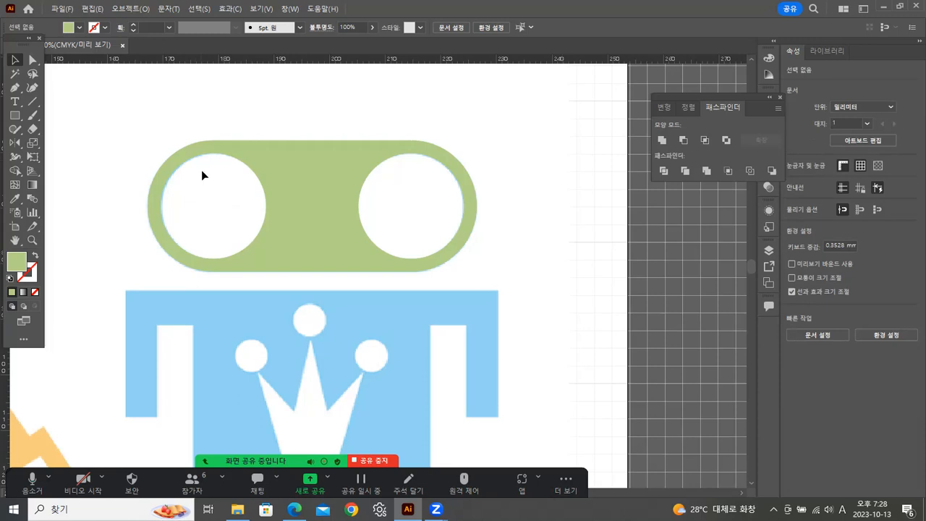
# Select only the green ring segments and middle pieces of the head and unite them into one shape with two round eye holes.
pyautogui.click(202, 154)
pyautogui.click(226, 151)
pyautogui.click(128, 122)
pyautogui.click(199, 147)
pyautogui.keyDown('shift'); pyautogui.click(237, 153); pyautogui.keyUp('shift')
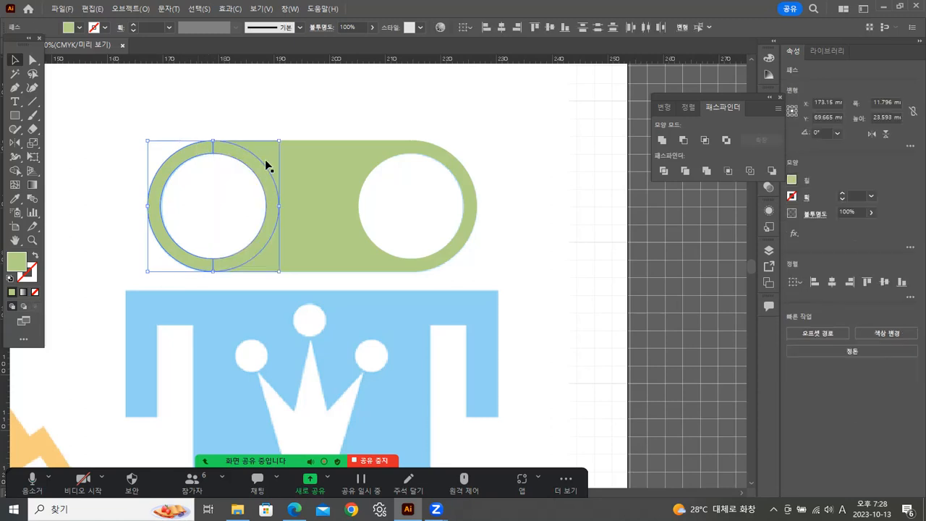
pyautogui.keyDown('shift'); pyautogui.click(264, 159); pyautogui.keyUp('shift')
pyautogui.keyDown('shift'); pyautogui.click(397, 153); pyautogui.keyUp('shift')
pyautogui.keyDown('shift'); pyautogui.click(441, 154); pyautogui.keyUp('shift')
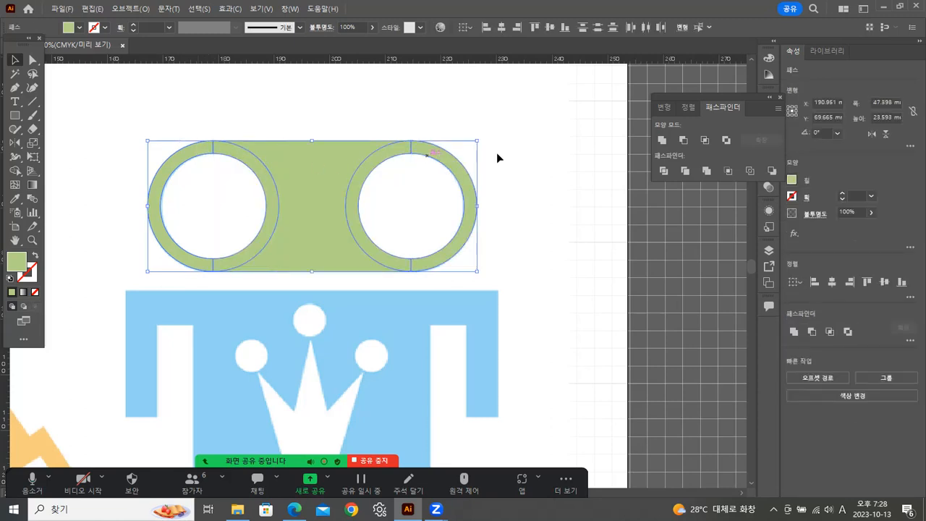
pyautogui.click(662, 140)
pyautogui.keyDown('shift'); pyautogui.click(331, 158); pyautogui.keyUp('shift')
pyautogui.click(662, 141)
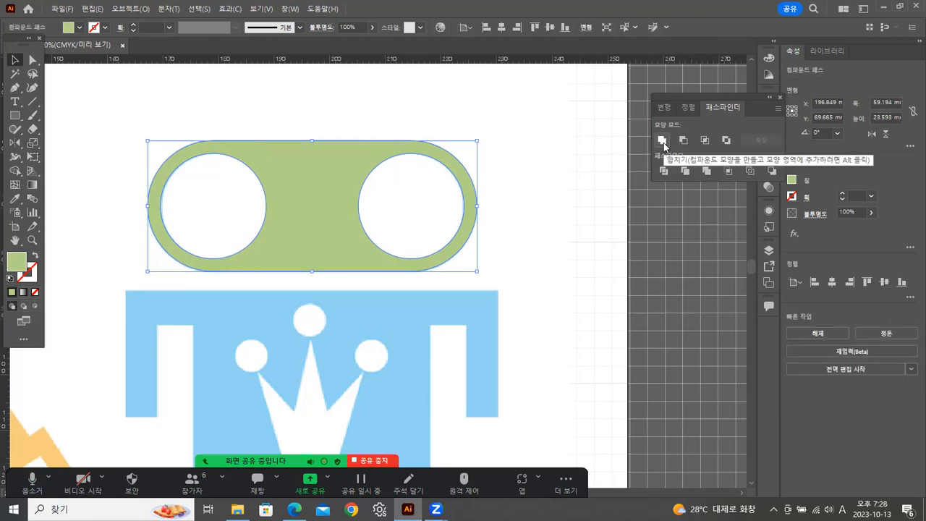
pyautogui.click(369, 100)
pyautogui.click(344, 185)
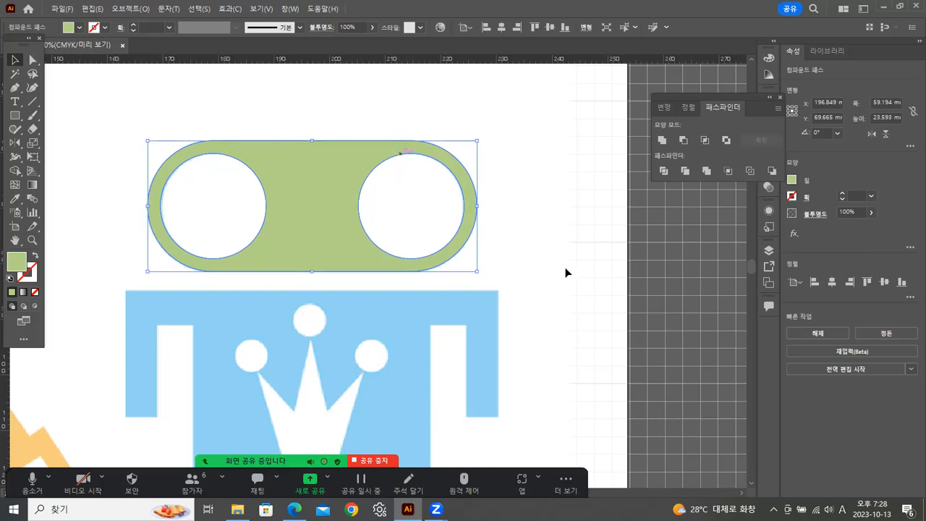
pyautogui.click(574, 239)
# Draw an open Pen path along the centerline of the arms and shoulders, about 61 mm wide and 19 mm high.
pyautogui.scroll(-3, 374, 268)
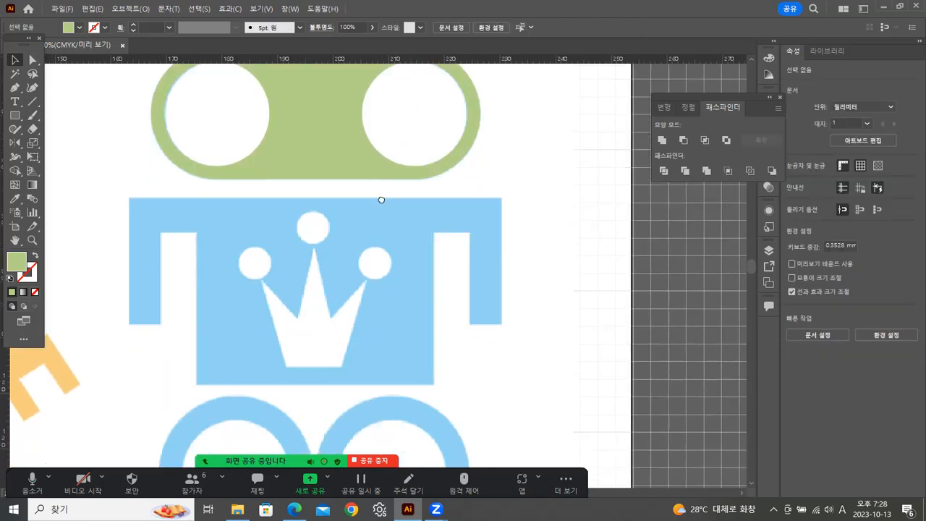
pyautogui.scroll(-1, 382, 199)
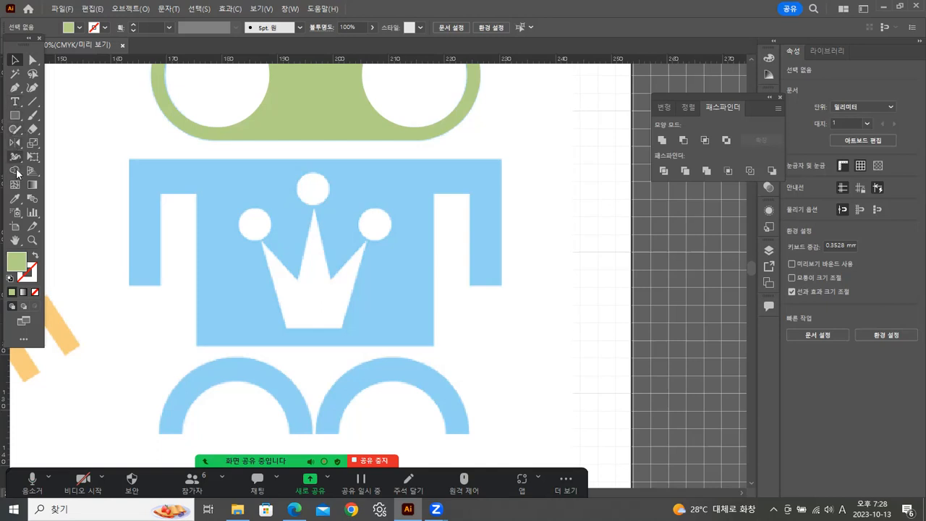
pyautogui.click(15, 87)
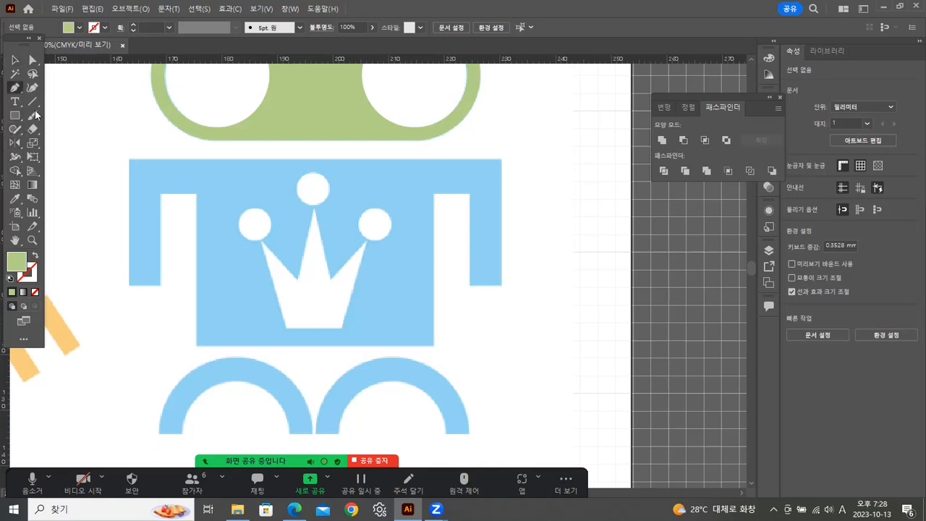
pyautogui.click(143, 283)
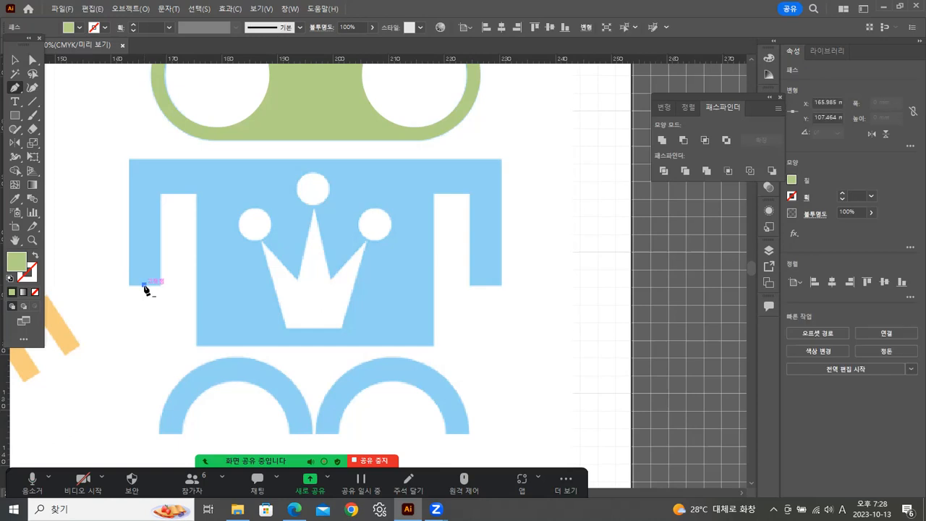
pyautogui.click(145, 178)
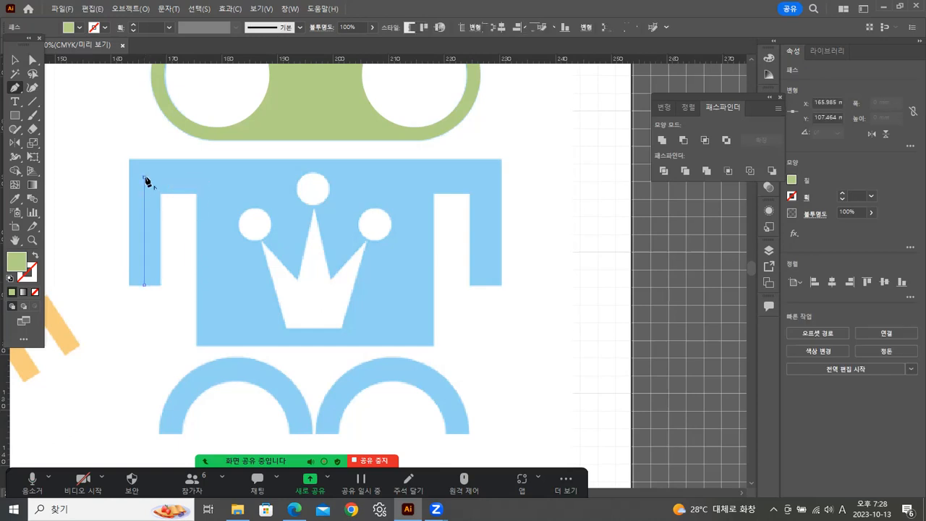
pyautogui.click(485, 177)
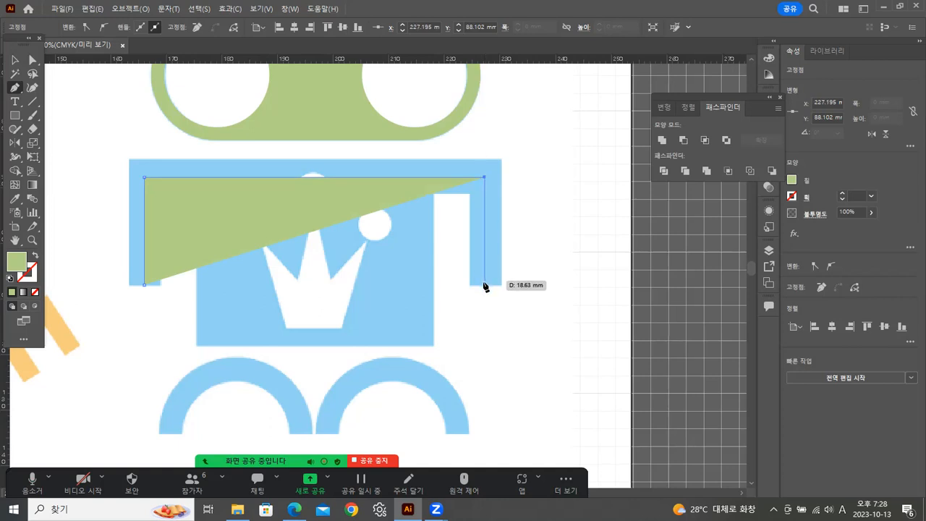
pyautogui.click(485, 285)
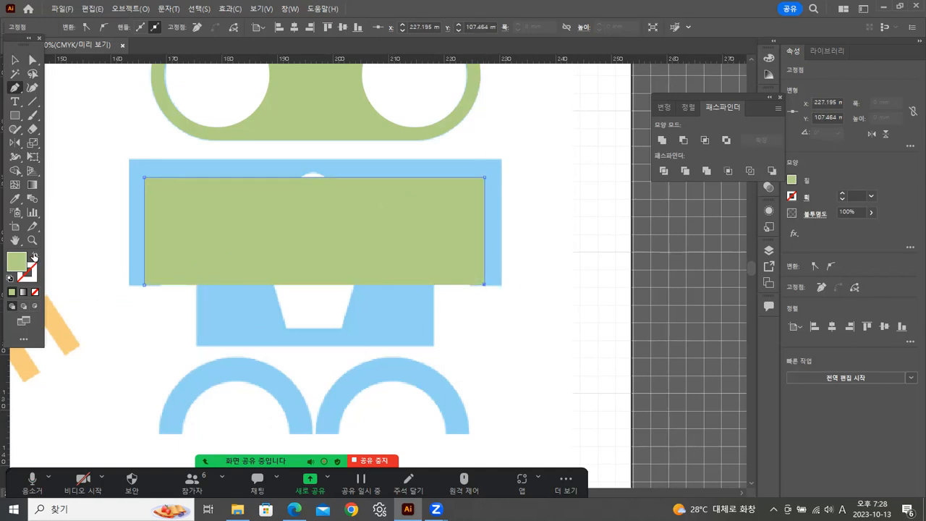
# Swap the arm path's fill and stroke, and set its green stroke weight to 16 pt.
pyautogui.click(35, 256)
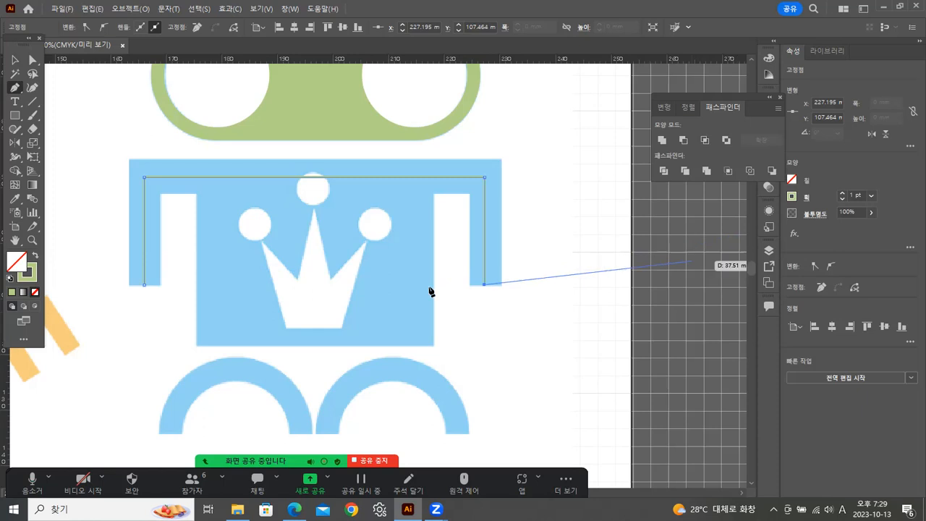
pyautogui.click(15, 60)
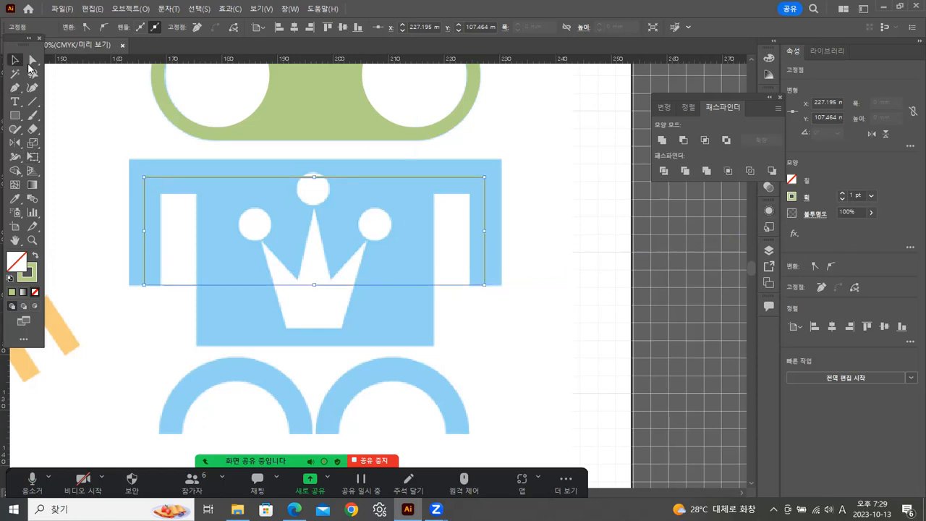
pyautogui.click(872, 195)
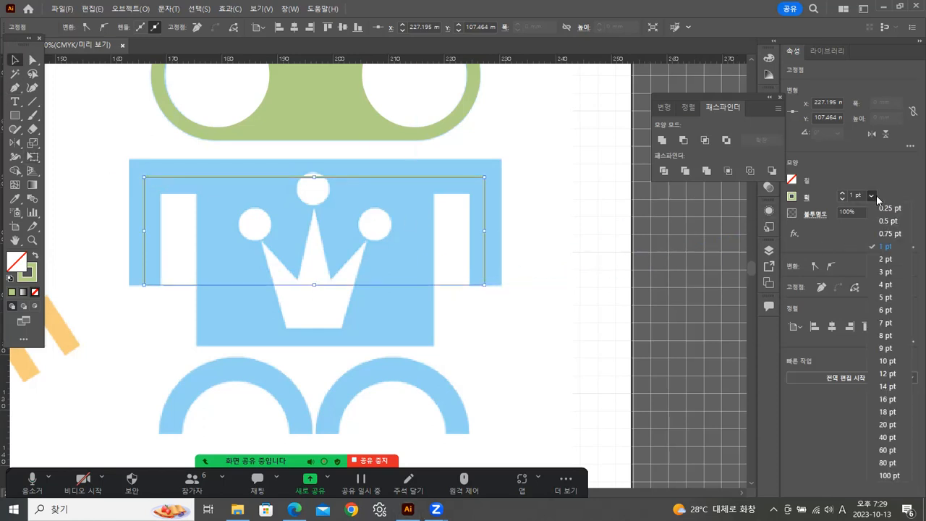
pyautogui.click(889, 361)
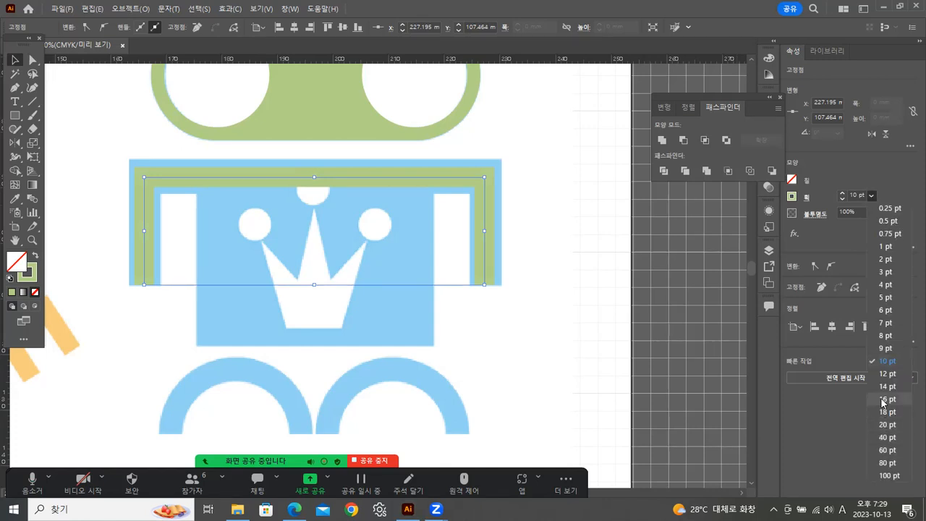
pyautogui.click(884, 399)
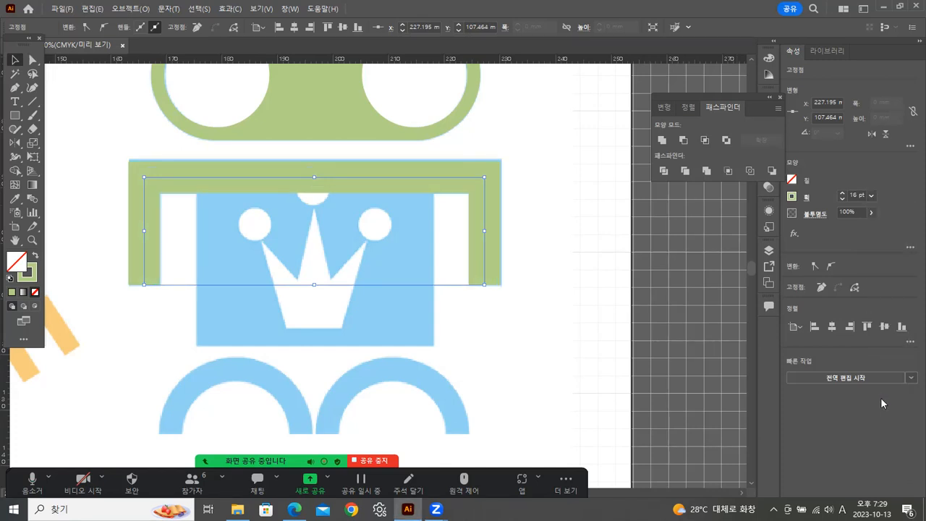
# Stretch the arm path upward to about 61 by 20 mm to match the reference, and outline its stroke.
pyautogui.moveTo(314, 176)
pyautogui.mouseDown()
pyautogui.moveTo(312, 167)
pyautogui.moveTo(314, 175)
pyautogui.mouseUp()
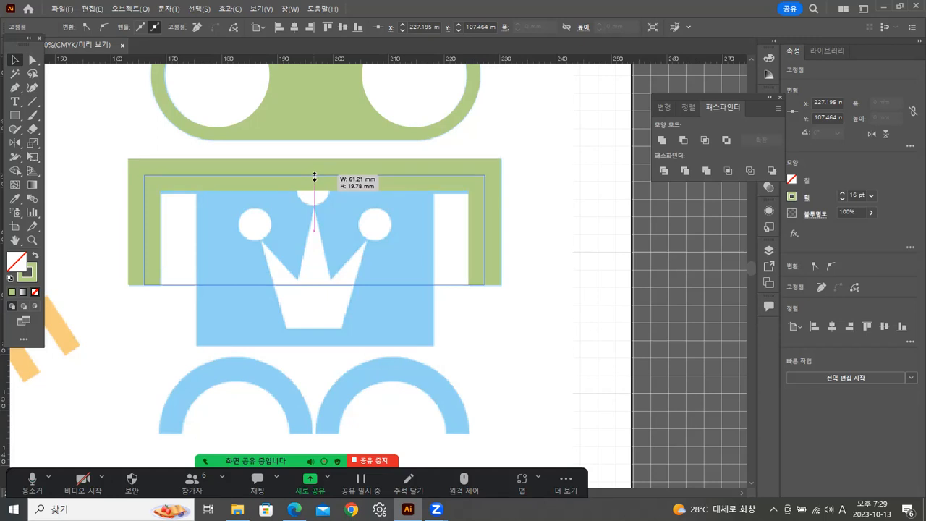
pyautogui.moveTo(314, 176); pyautogui.dragTo(314, 176)
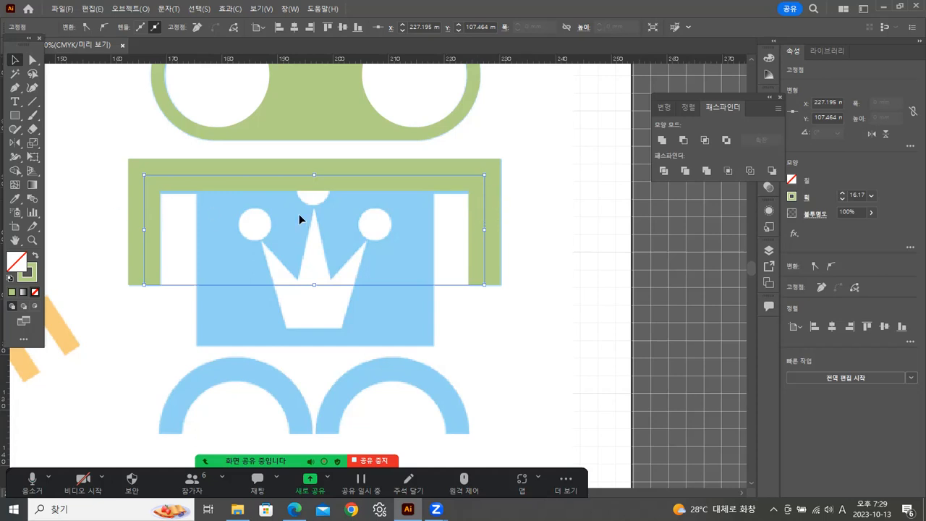
pyautogui.click(126, 9)
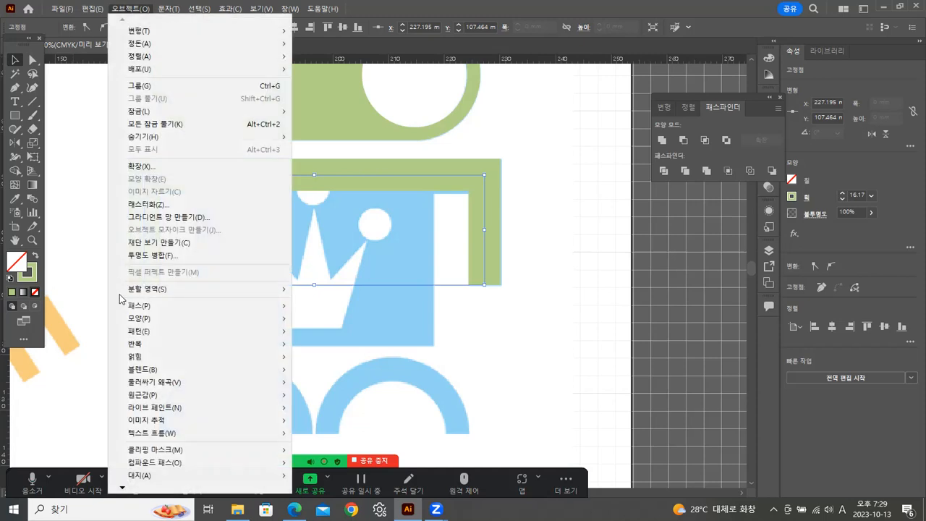
pyautogui.moveTo(172, 312)
pyautogui.click(325, 336)
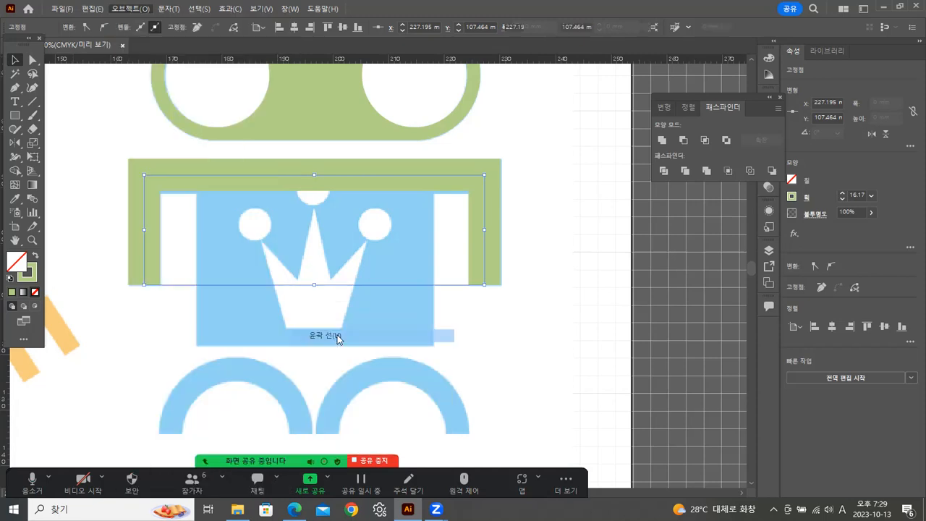
pyautogui.click(550, 267)
# Draw a thin filler rectangle along the shoulders' lower edge and a body rectangle about 43 by 28 mm over the torso, nudged into place.
pyautogui.click(14, 115)
pyautogui.moveTo(148, 182); pyautogui.dragTo(479, 193)
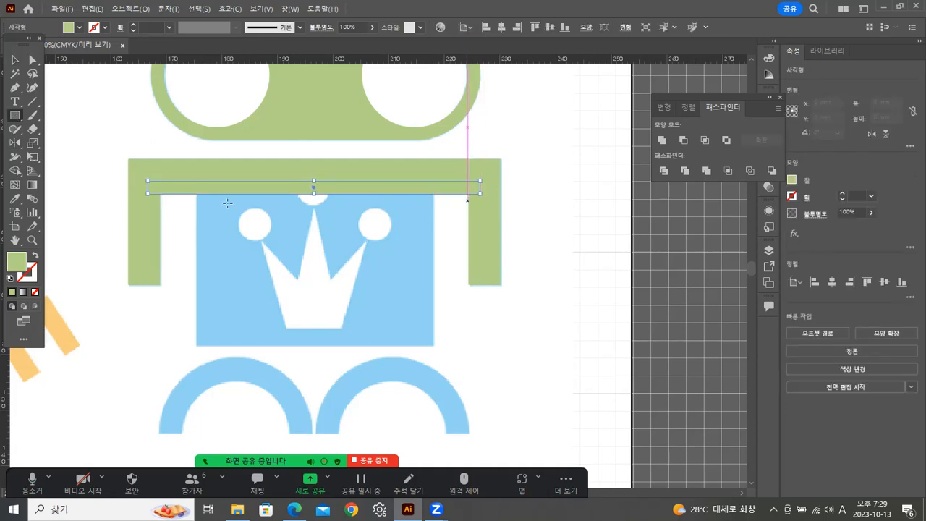
pyautogui.moveTo(198, 192); pyautogui.dragTo(435, 345)
pyautogui.press('Left')
pyautogui.press('Up')
pyautogui.press('Down')
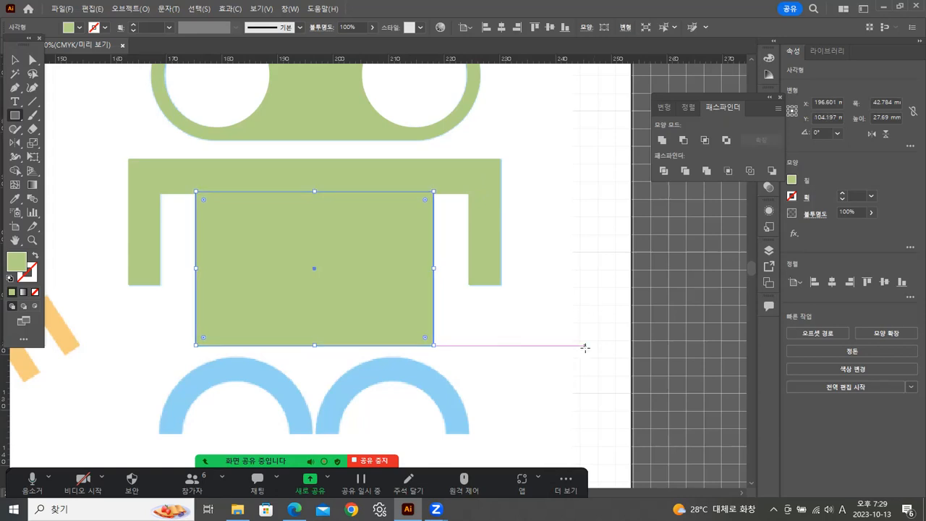
# Unite the arms, filler strip and body rectangle into one shape, and swap its fill and stroke to leave a green outline.
pyautogui.click(17, 62)
pyautogui.click(179, 199)
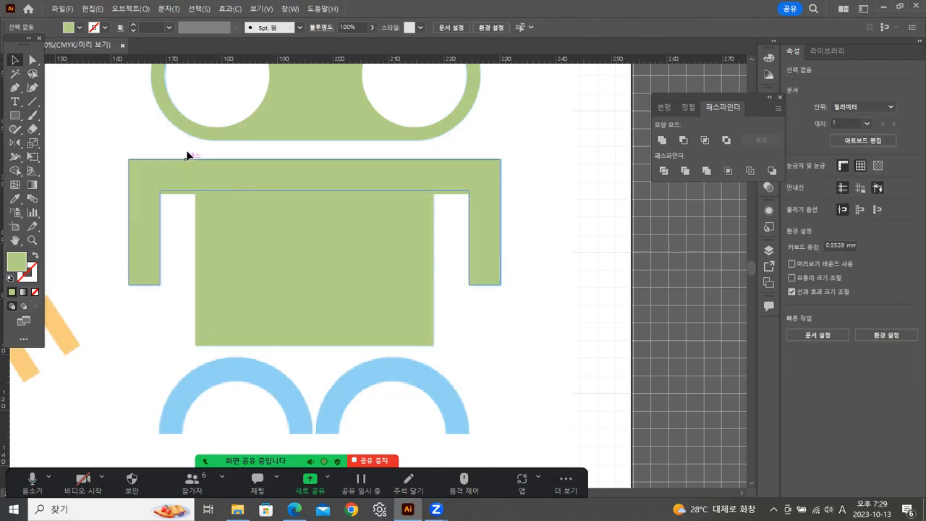
pyautogui.moveTo(436, 212); pyautogui.dragTo(437, 213)
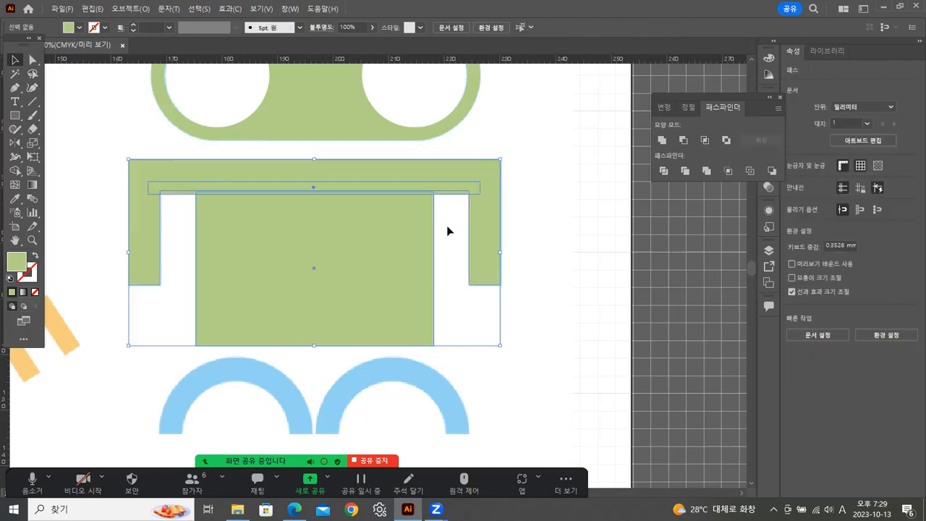
pyautogui.click(662, 140)
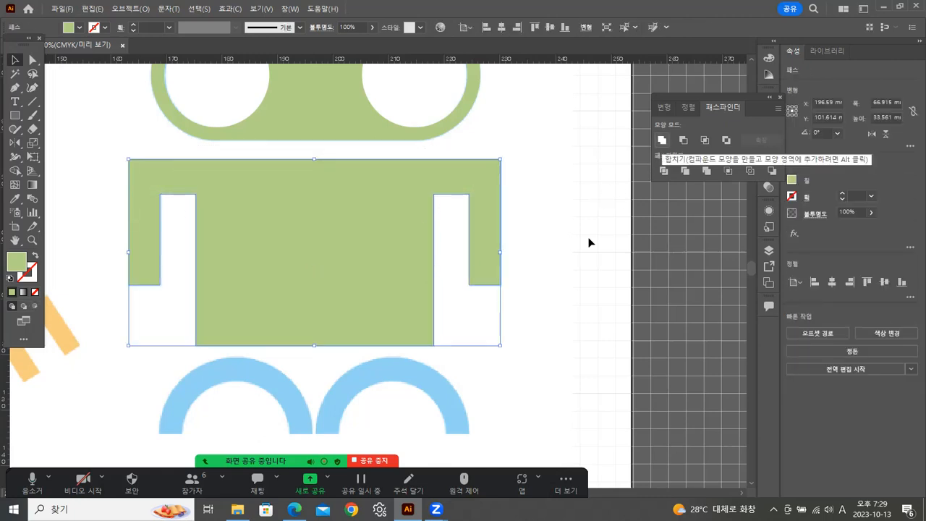
pyautogui.click(34, 254)
pyautogui.click(279, 240)
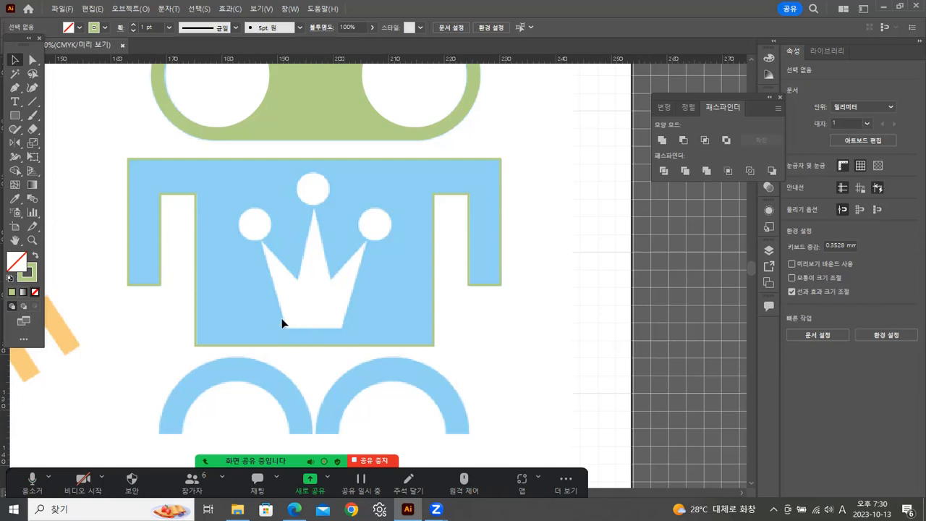
# Trace the white crown's body with the Pen tool as a closed seven-point path about 19 mm wide and 21 mm high.
pyautogui.click(15, 88)
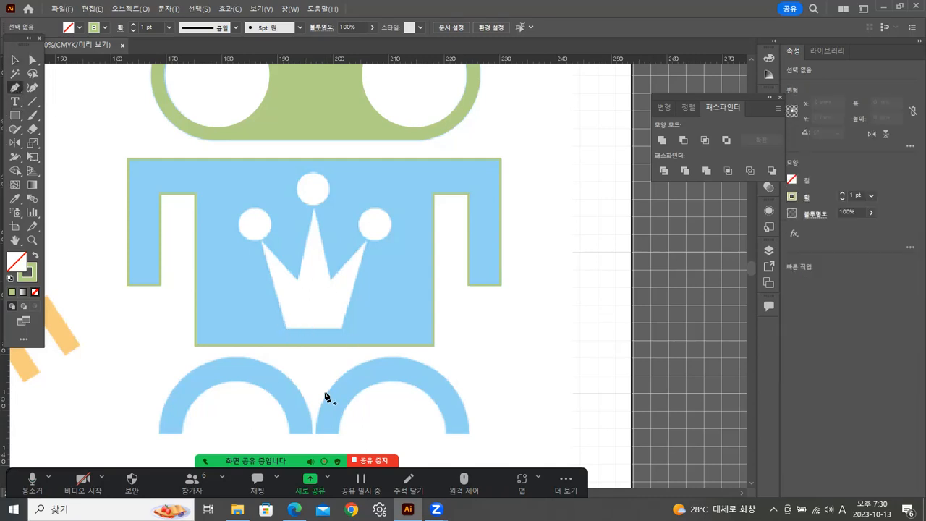
pyautogui.click(287, 328)
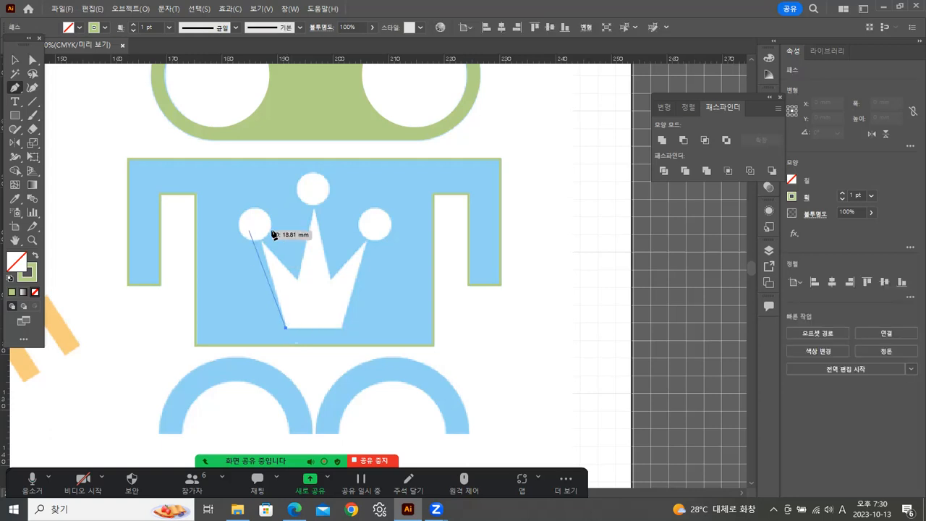
pyautogui.click(260, 241)
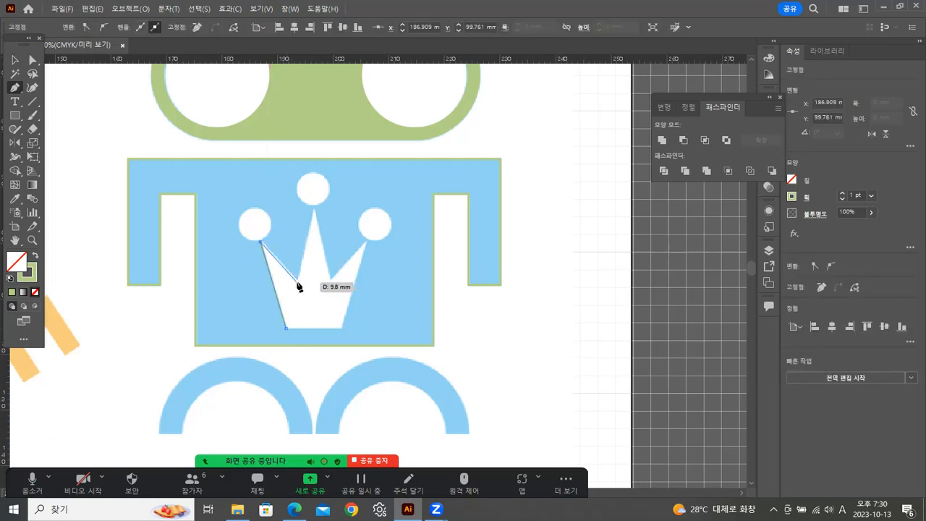
pyautogui.hotkey('ctrl', 'z')
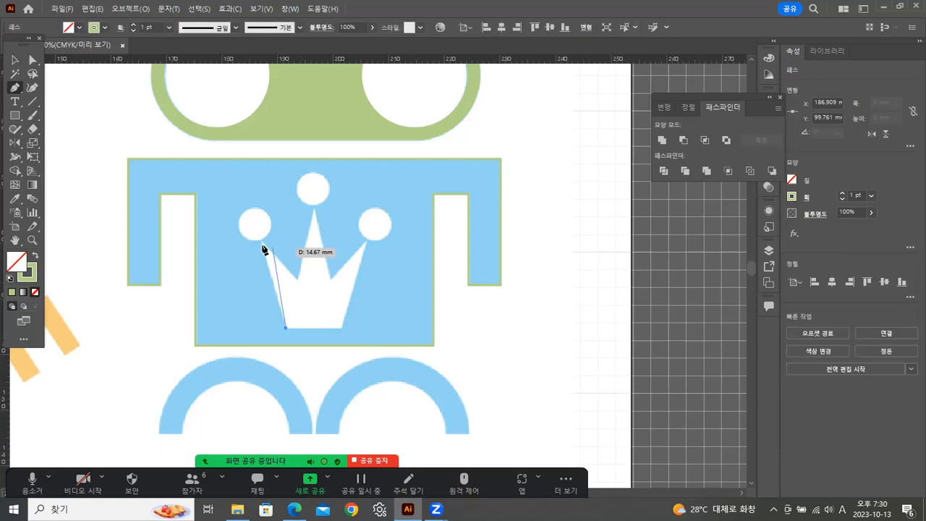
pyautogui.click(261, 242)
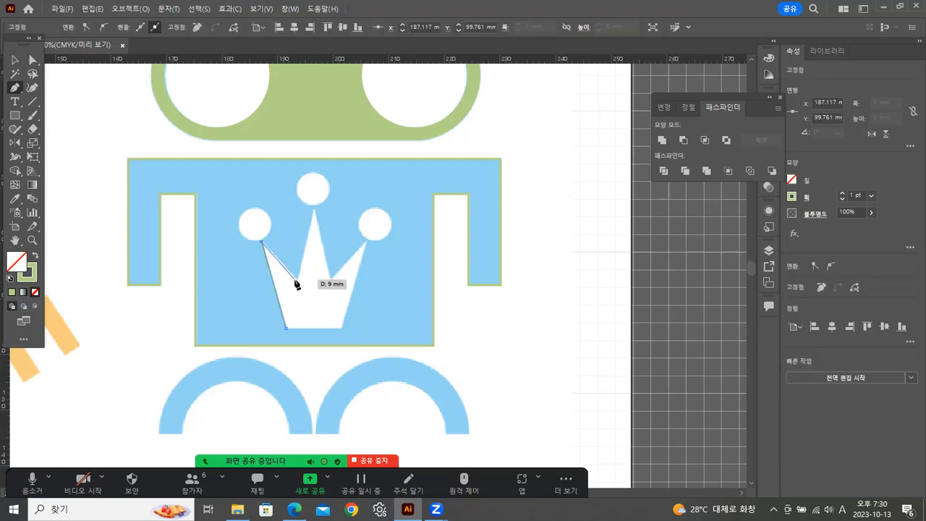
pyautogui.click(297, 279)
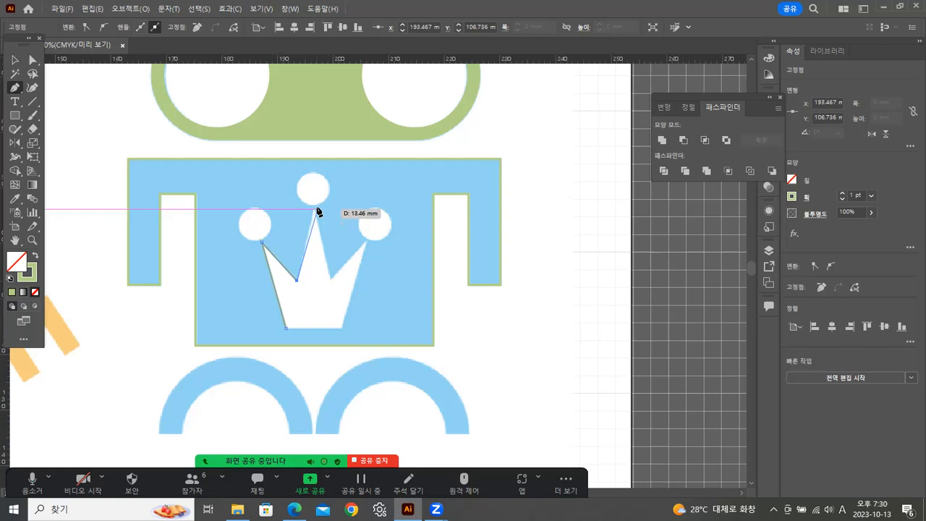
pyautogui.click(314, 210)
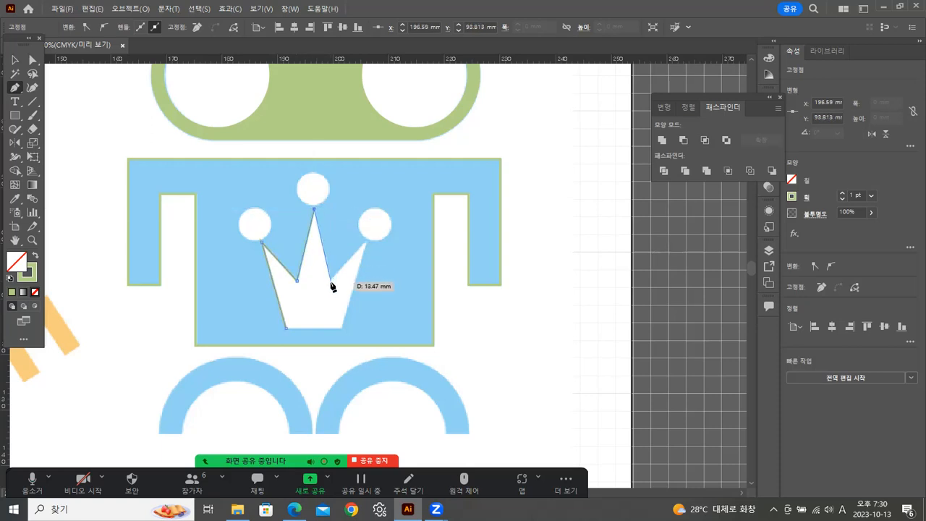
pyautogui.click(332, 282)
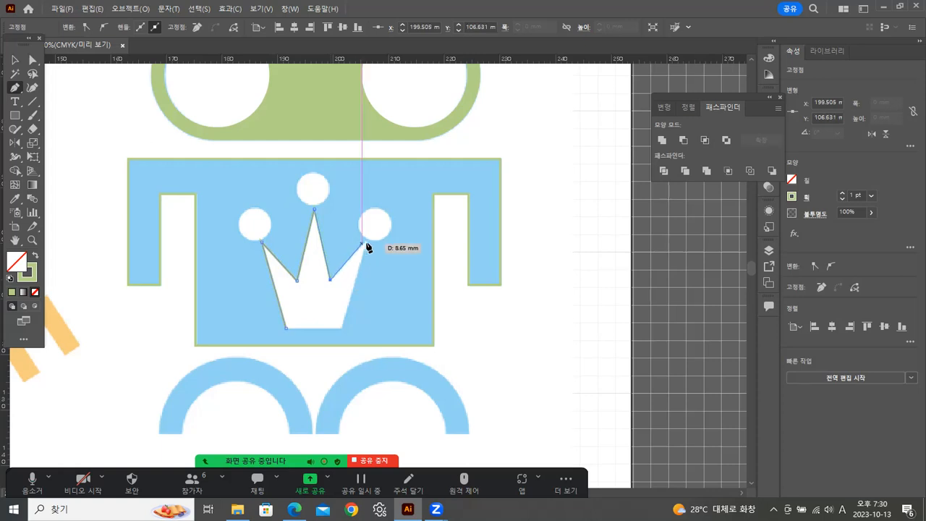
pyautogui.click(366, 243)
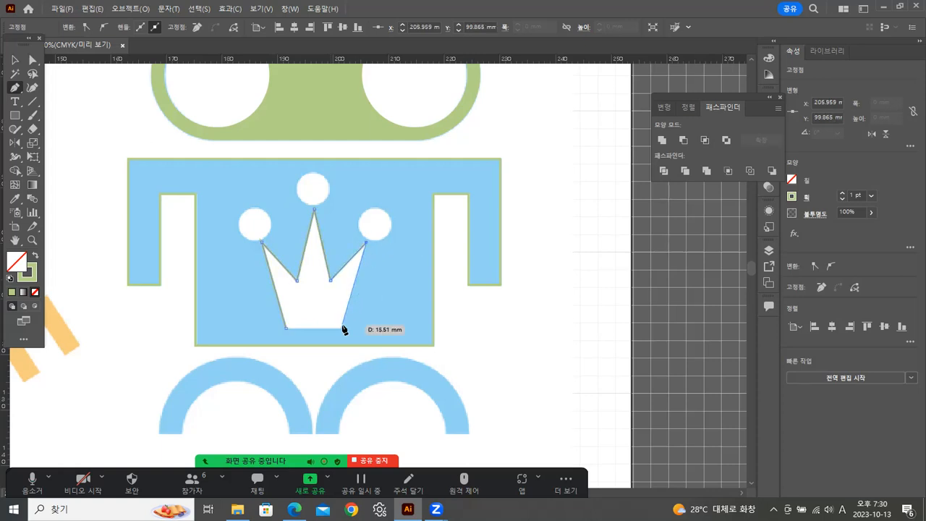
pyautogui.click(341, 329)
pyautogui.click(286, 328)
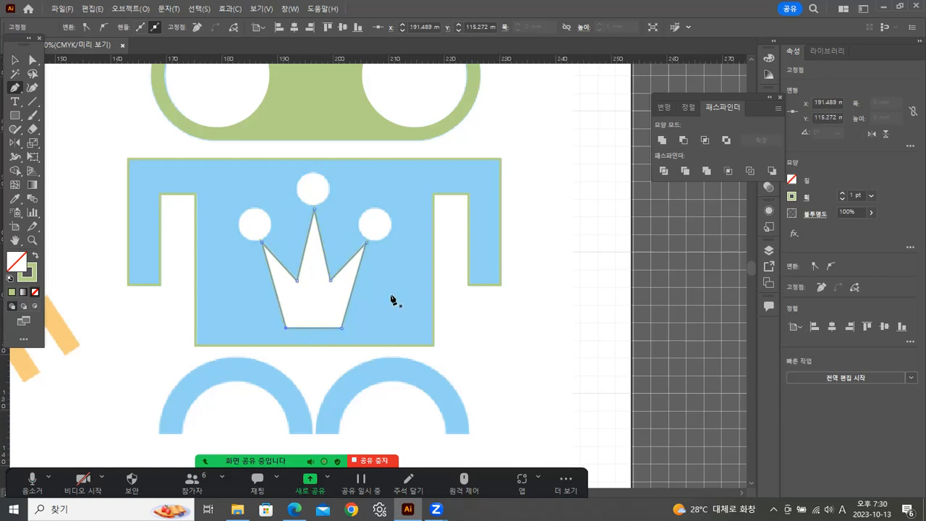
pyautogui.click(15, 60)
pyautogui.click(74, 84)
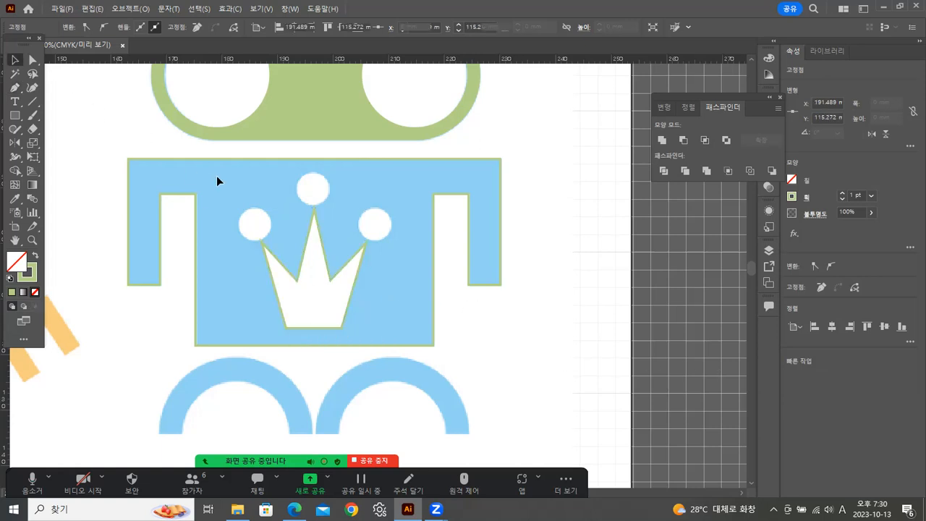
# Draw a circle about 5.6 mm across over the crown's left ball.
pyautogui.moveTo(14, 115); pyautogui.dragTo(42, 142)
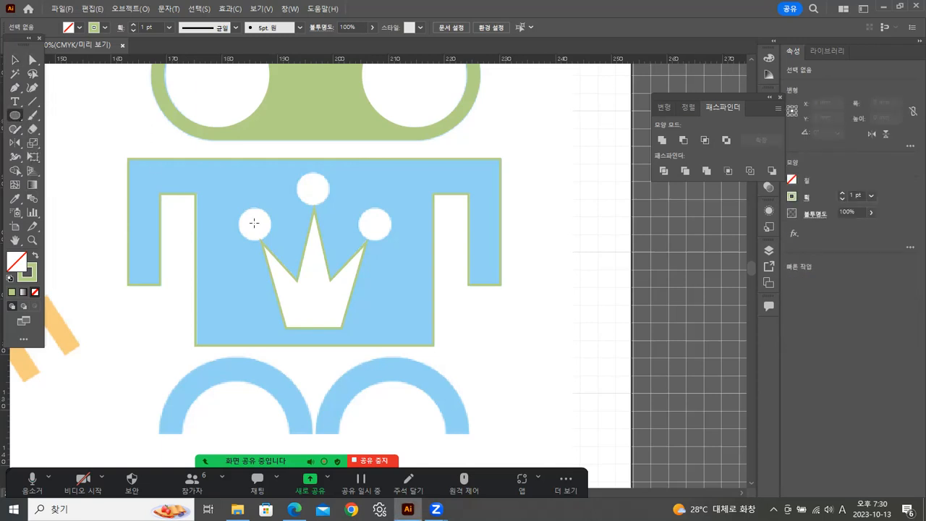
pyautogui.moveTo(253, 223); pyautogui.dragTo(270, 233)
pyautogui.moveTo(272, 233); pyautogui.dragTo(268, 226)
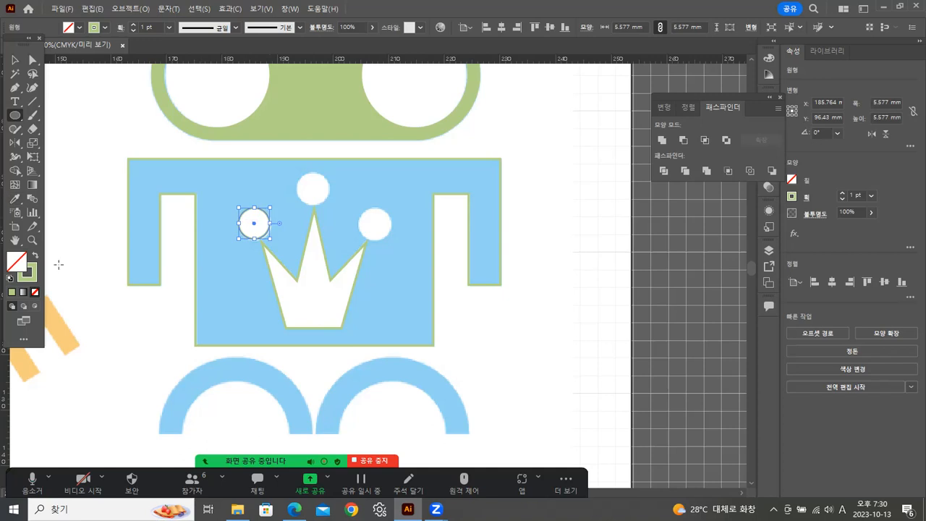
# Swap the fill and stroke of the traced crown path to make it solid green.
pyautogui.press('z')
pyautogui.click(257, 226)
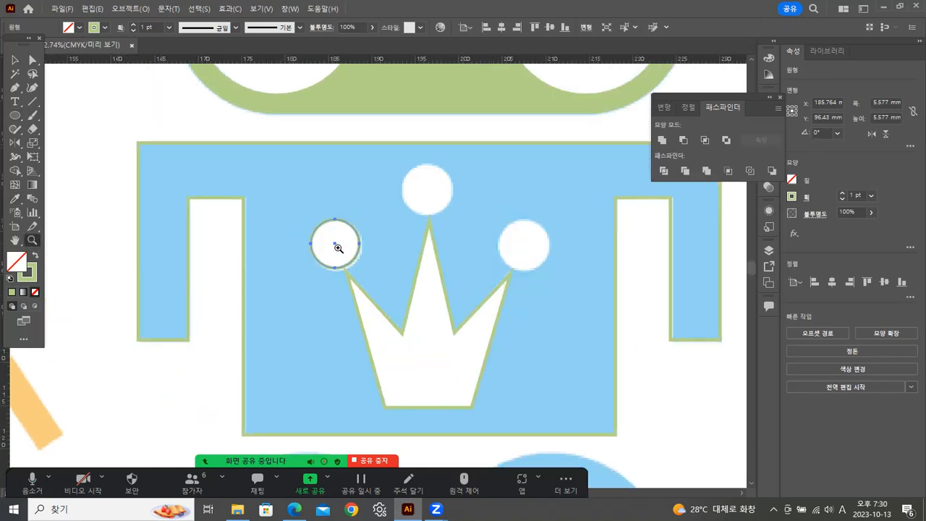
pyautogui.click(354, 264)
pyautogui.click(352, 267)
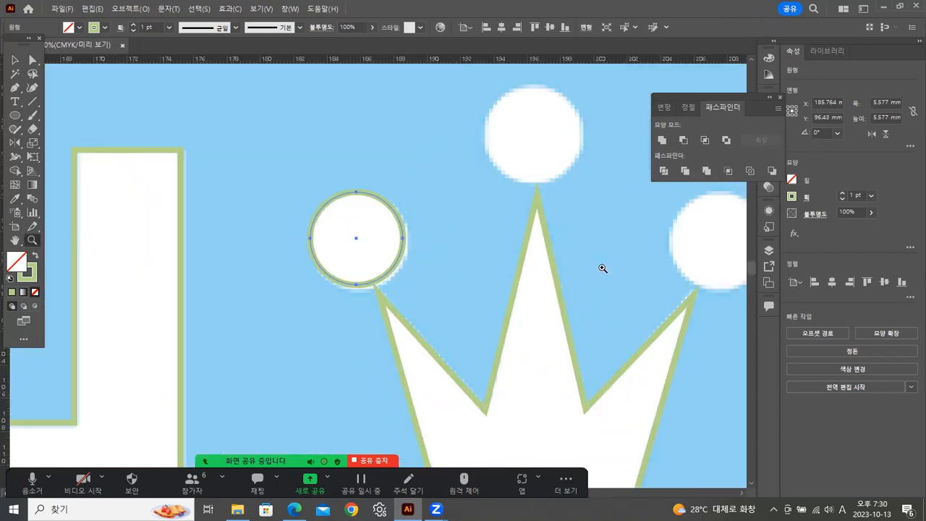
pyautogui.click(14, 60)
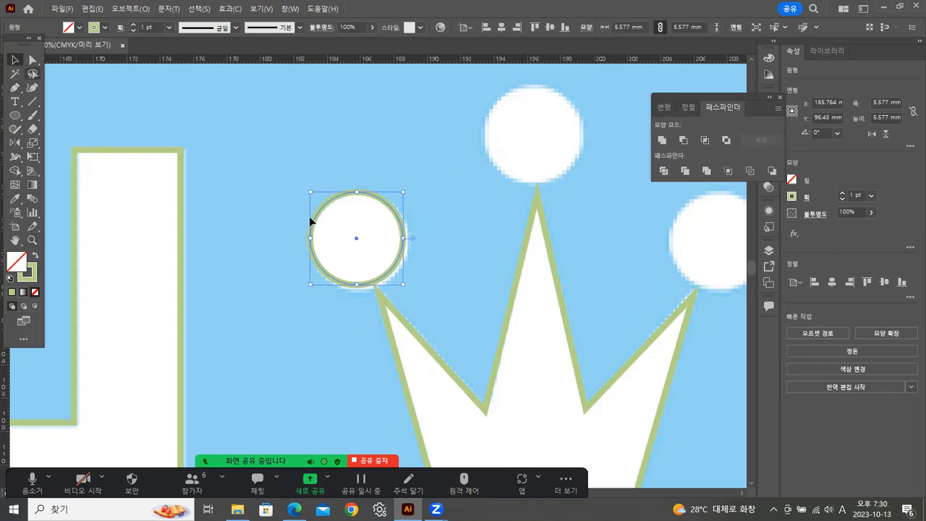
pyautogui.click(421, 345)
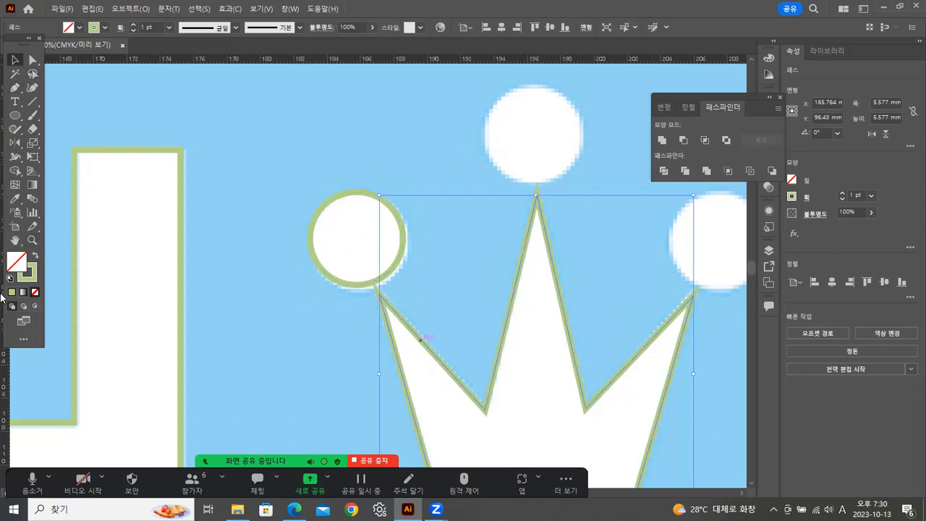
pyautogui.click(33, 256)
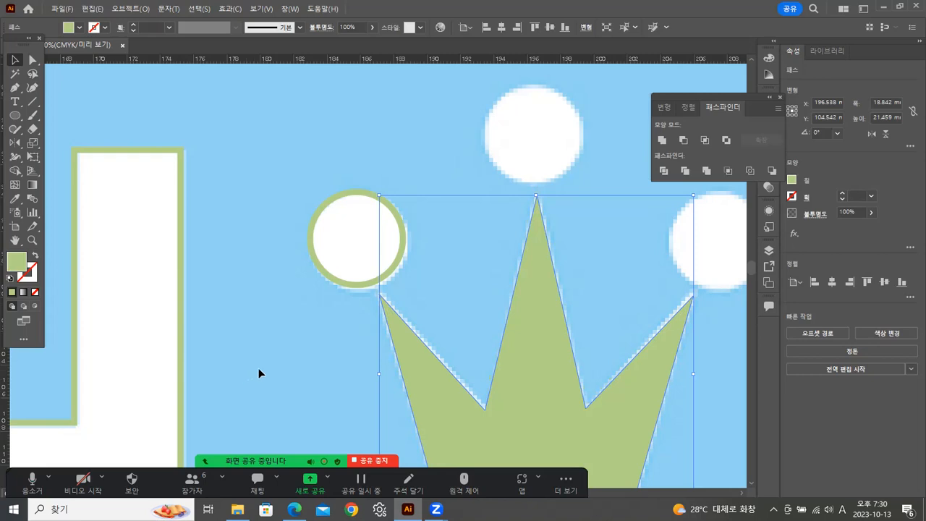
# Enlarge the left ball's circle to about 5.9 mm across to fit the reference, and swap its fill and stroke.
pyautogui.click(386, 277)
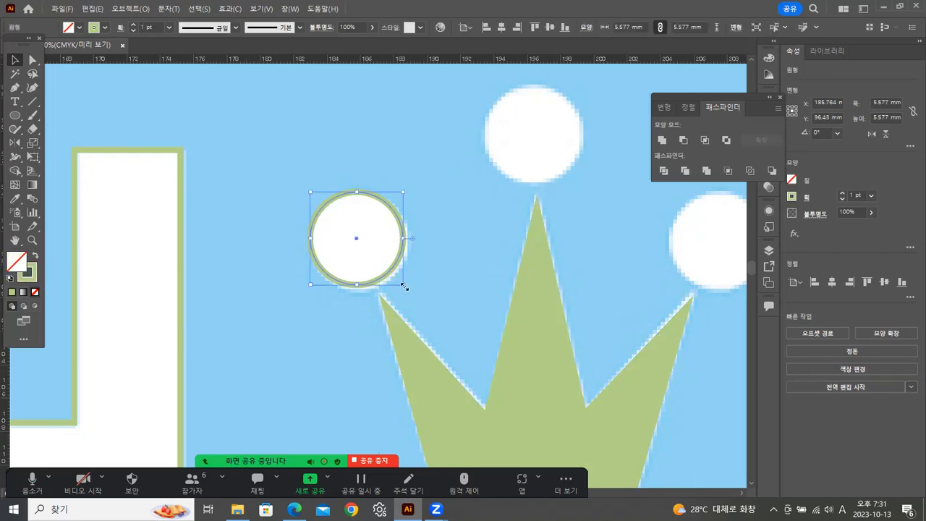
pyautogui.moveTo(403, 286); pyautogui.dragTo(409, 290)
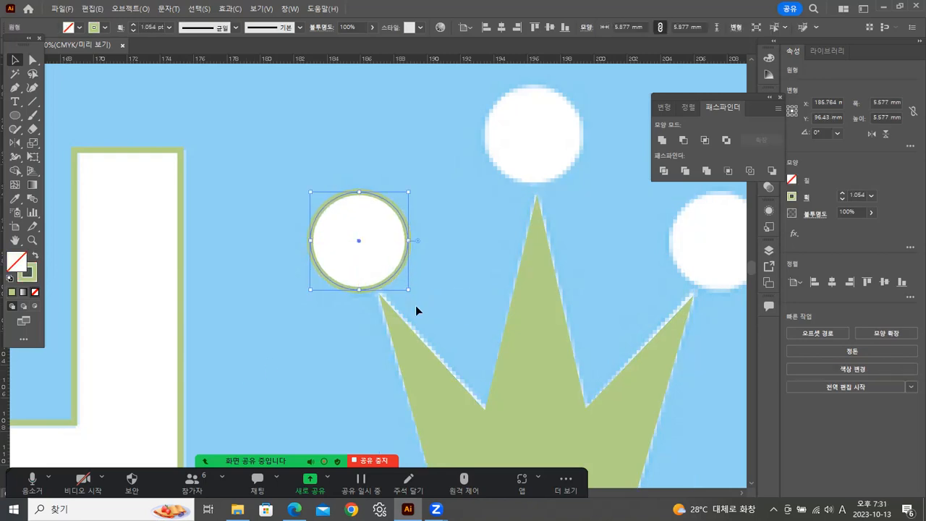
pyautogui.click(34, 257)
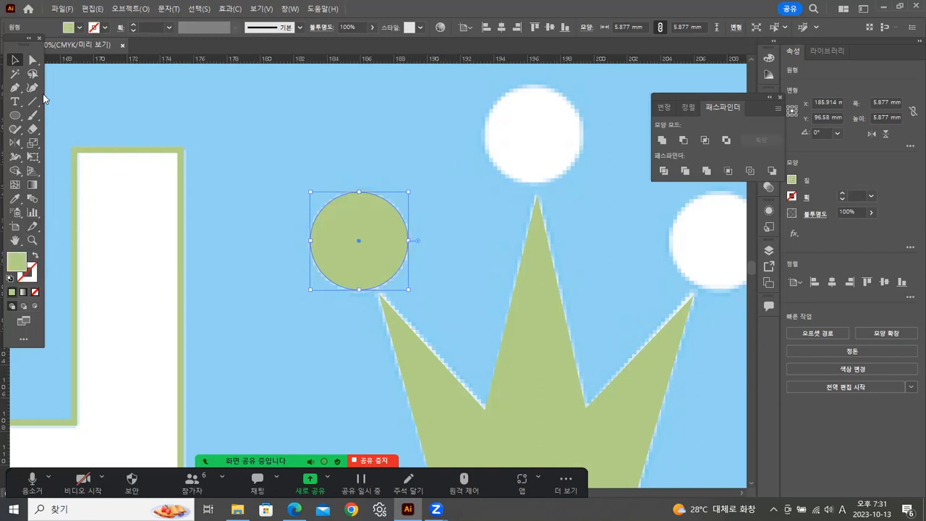
# Copy the green circle onto the crown's right and top balls, and nudge the top one to the right above the middle point.
pyautogui.hscroll(5, 561, 265)
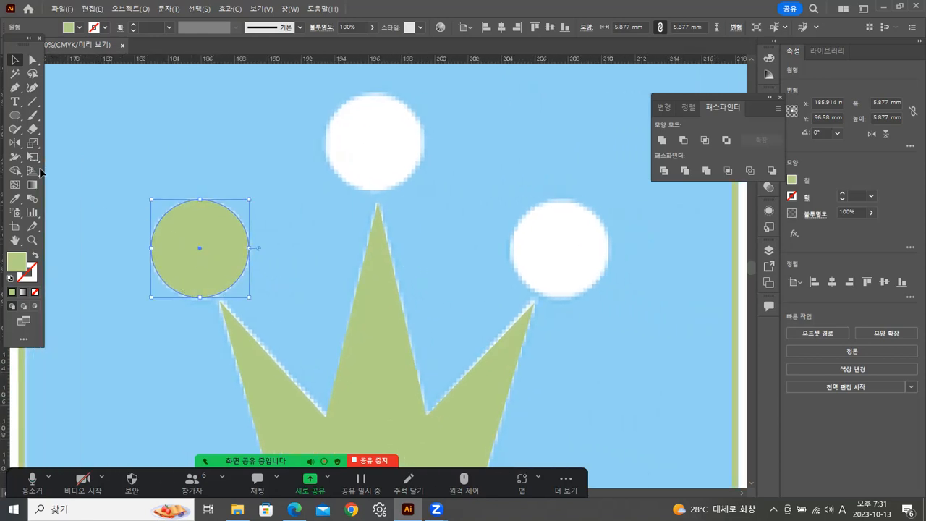
pyautogui.moveTo(221, 255); pyautogui.dragTo(355, 154)
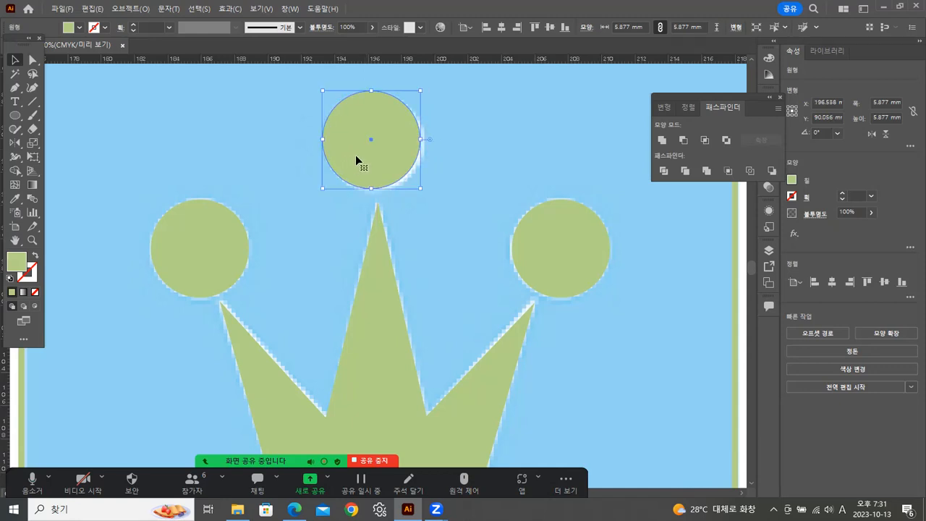
pyautogui.press('Right')
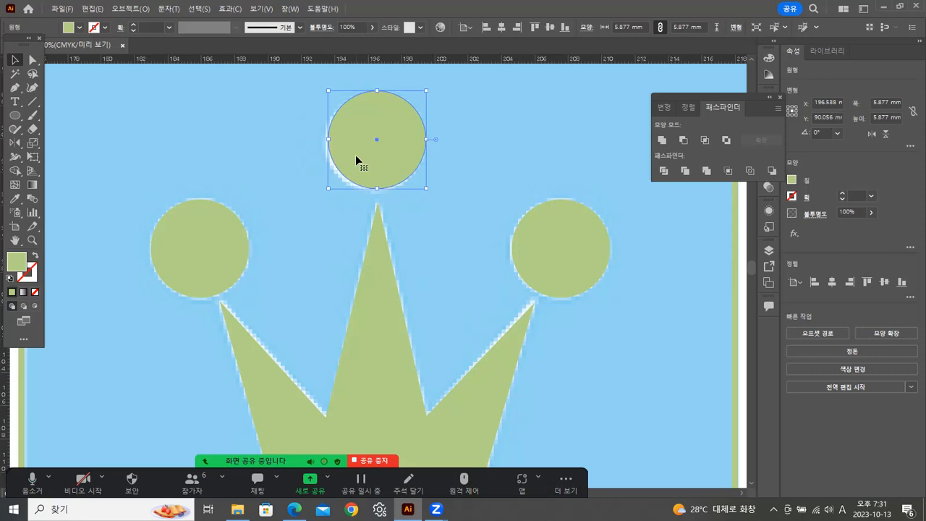
pyautogui.click(514, 155)
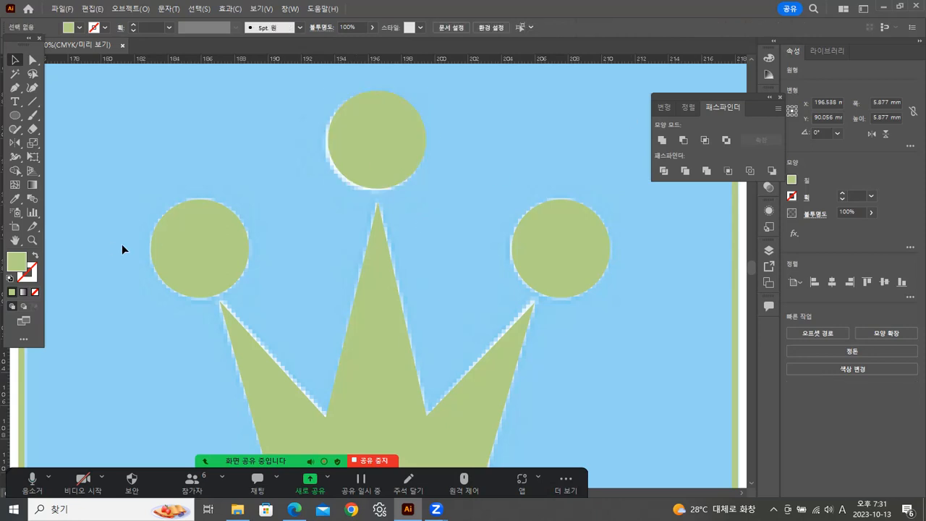
# Draw an unfilled green-stroked circle about 23.5 mm across, centred at the base of the reference robot's left leg arch.
pyautogui.doubleClick(34, 241)
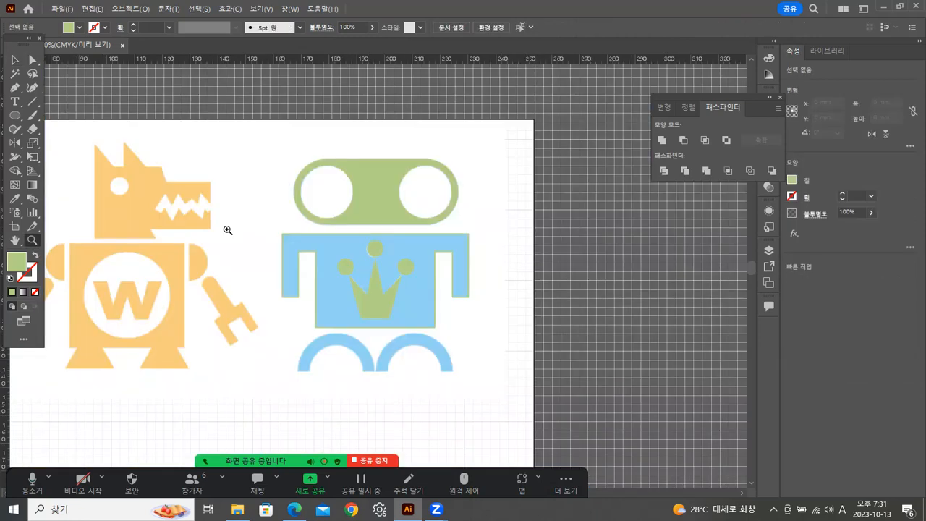
pyautogui.click(381, 377)
pyautogui.click(397, 285)
pyautogui.click(15, 117)
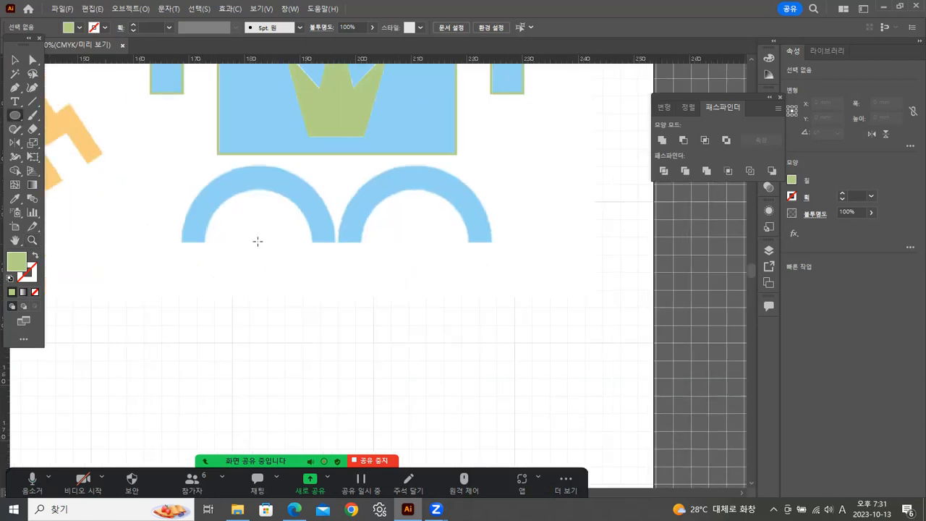
pyautogui.moveTo(258, 241)
pyautogui.mouseDown()
pyautogui.moveTo(326, 279)
pyautogui.moveTo(323, 272)
pyautogui.mouseUp()
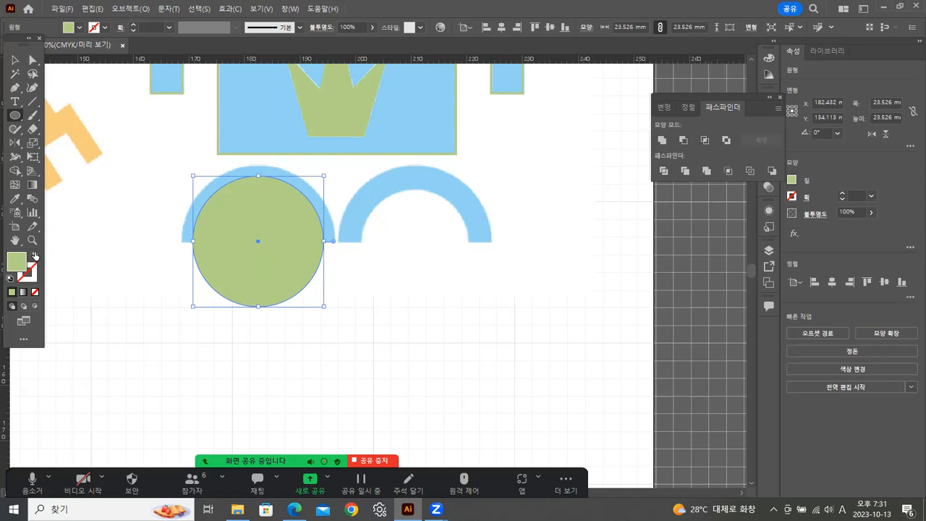
pyautogui.click(34, 256)
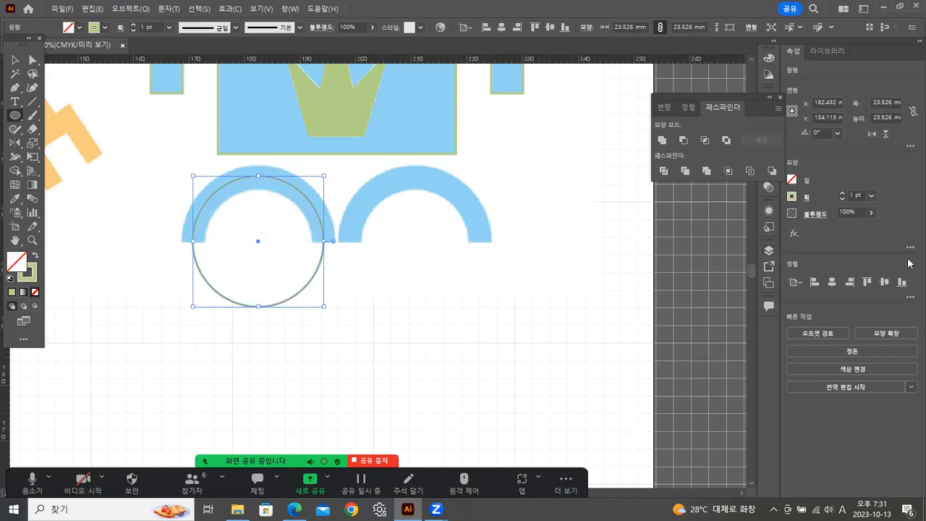
pyautogui.press('v')
pyautogui.moveTo(323, 304); pyautogui.dragTo(330, 308)
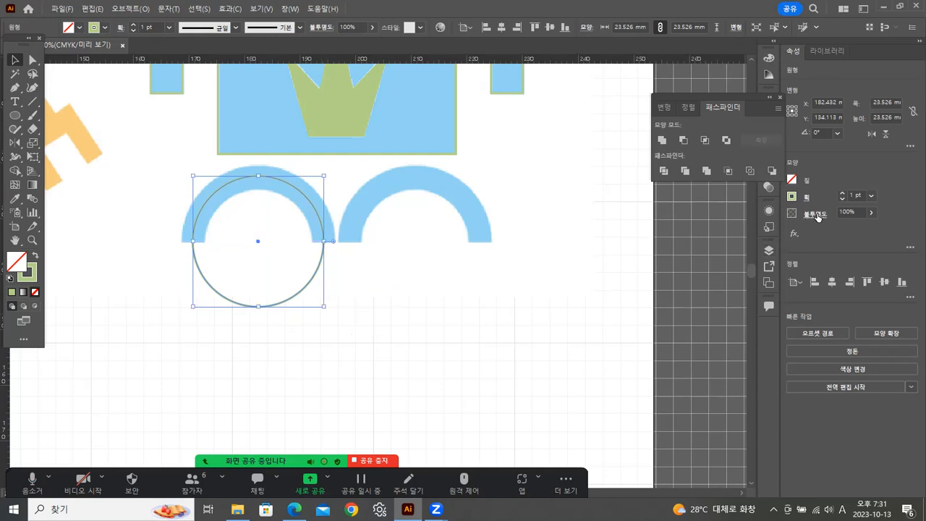
# Set the left leg circle's stroke weight to 12 pt to match the arch's thickness.
pyautogui.click(871, 195)
pyautogui.click(889, 360)
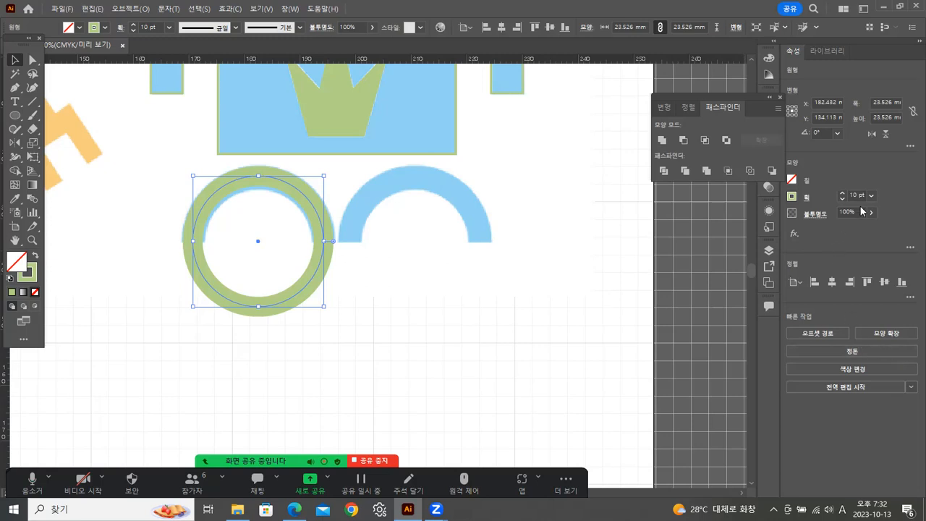
pyautogui.click(872, 195)
pyautogui.click(892, 376)
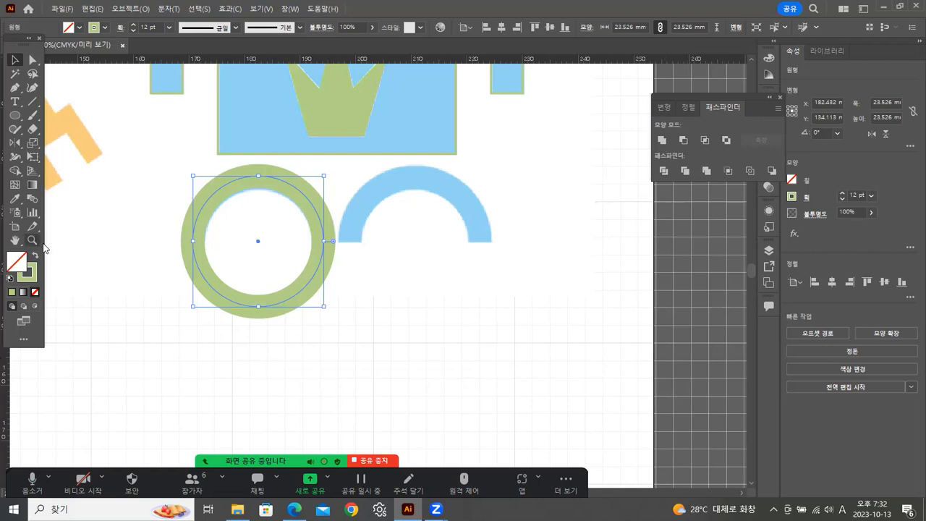
# Outline the circle's stroke, swap the resulting ring's fill and stroke, and nudge it down onto the left leg arch.
pyautogui.click(129, 10)
pyautogui.moveTo(166, 310)
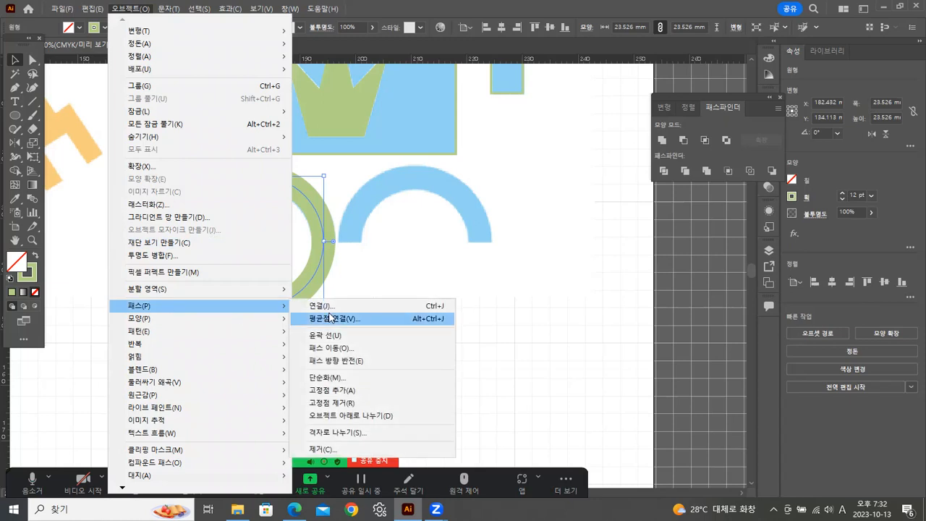
pyautogui.click(327, 337)
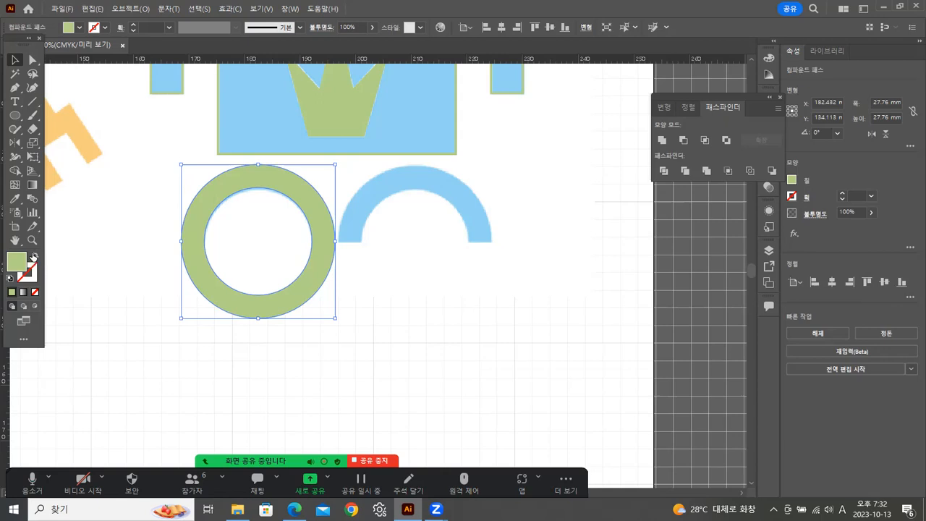
pyautogui.click(34, 256)
pyautogui.press('Down')
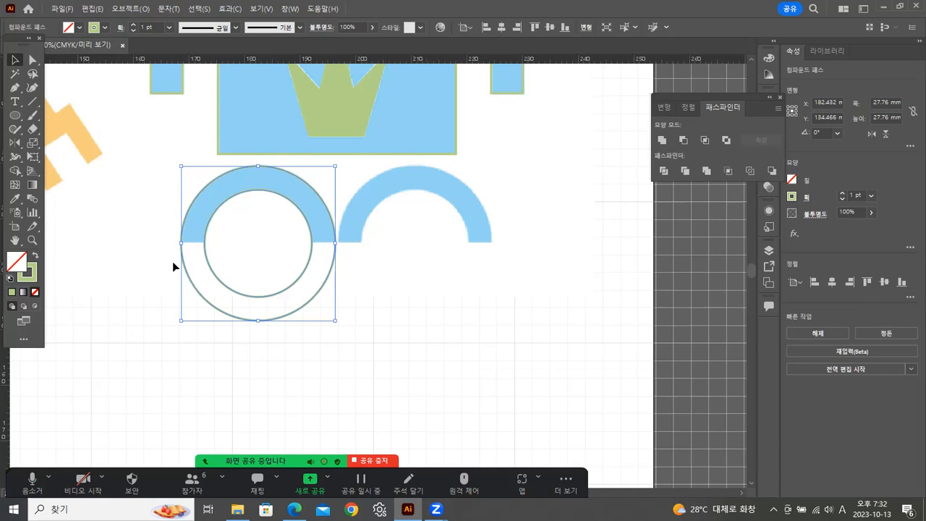
# Draw a horizontal line about 38 mm long through the ring's centre, and divide the solid green ring along it with Pathfinder.
pyautogui.click(33, 101)
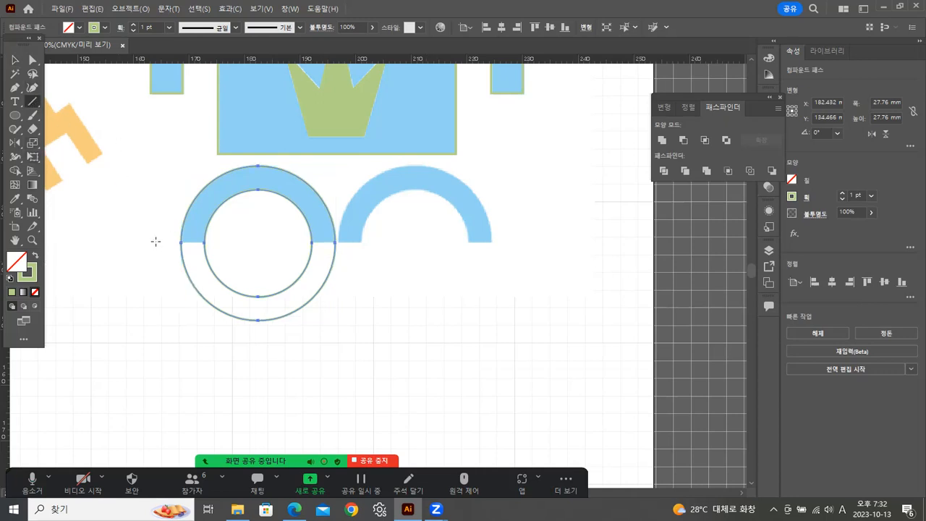
pyautogui.moveTo(156, 241); pyautogui.dragTo(368, 242)
pyautogui.click(15, 59)
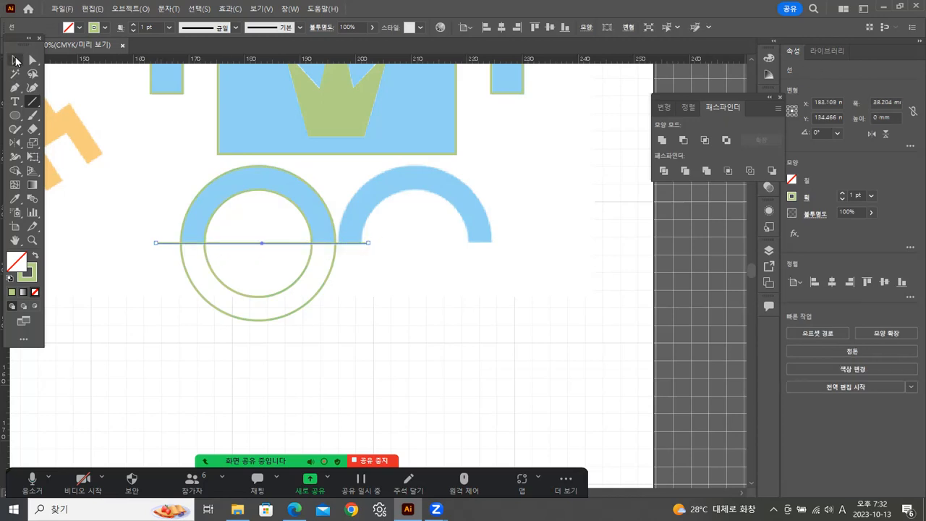
pyautogui.click(202, 168)
pyautogui.click(200, 192)
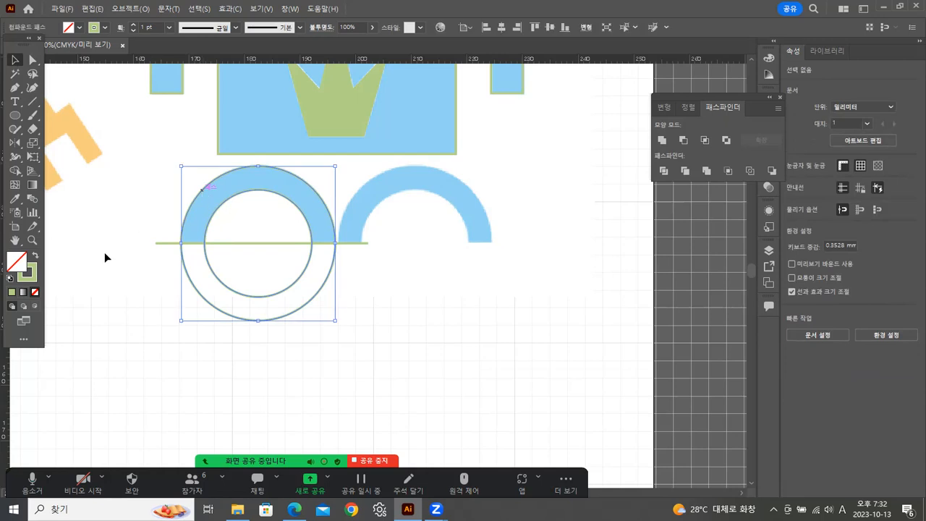
pyautogui.click(34, 257)
pyautogui.moveTo(135, 276)
pyautogui.mouseDown()
pyautogui.moveTo(216, 277)
pyautogui.moveTo(239, 224)
pyautogui.mouseUp()
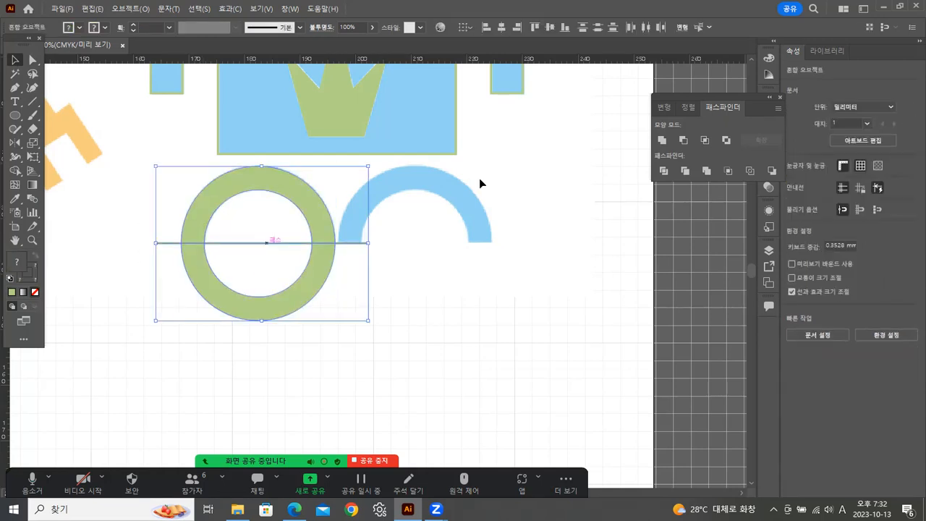
pyautogui.click(666, 176)
# Ungroup the divided ring and delete its lower half.
pyautogui.click(341, 290)
pyautogui.click(309, 279)
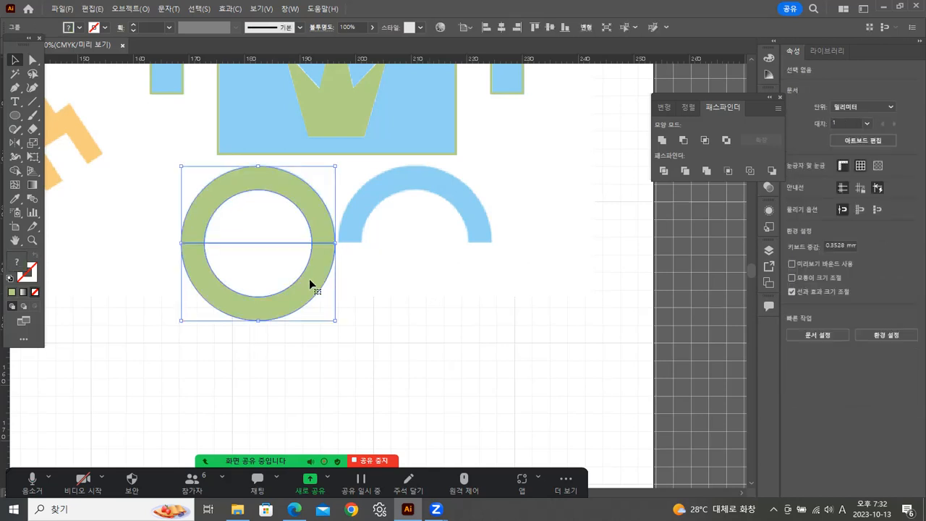
pyautogui.rightClick(309, 279)
pyautogui.click(353, 375)
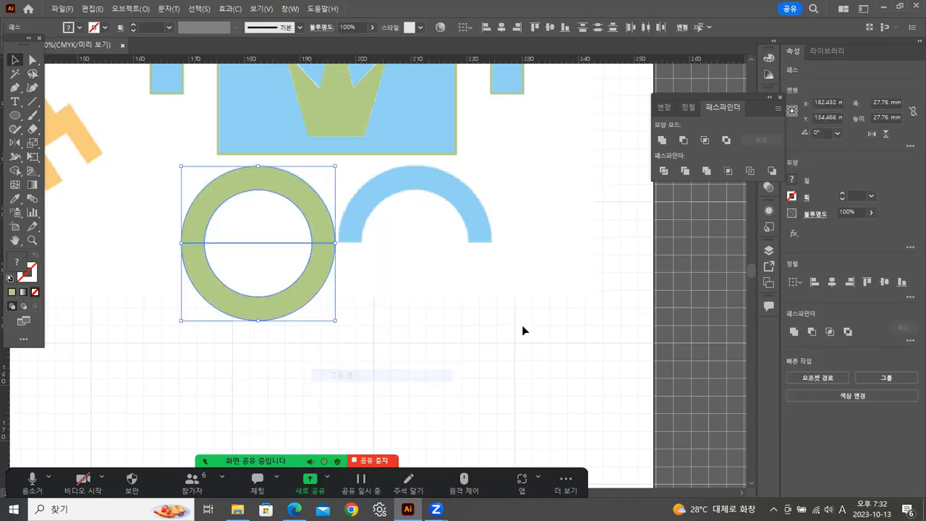
pyautogui.click(523, 327)
pyautogui.moveTo(283, 275); pyautogui.dragTo(285, 276)
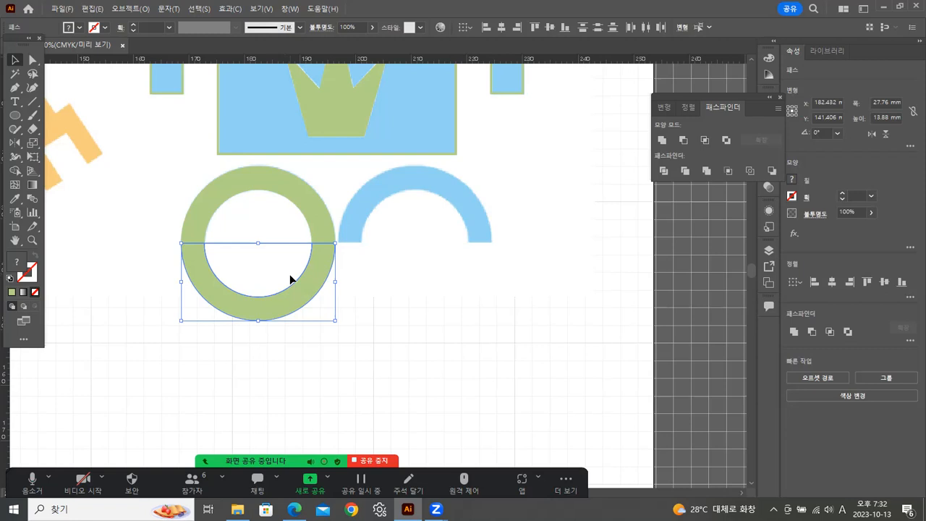
pyautogui.press('Delete')
# Copy the green left leg arch horizontally onto the reference's right leg arch.
pyautogui.click(294, 200)
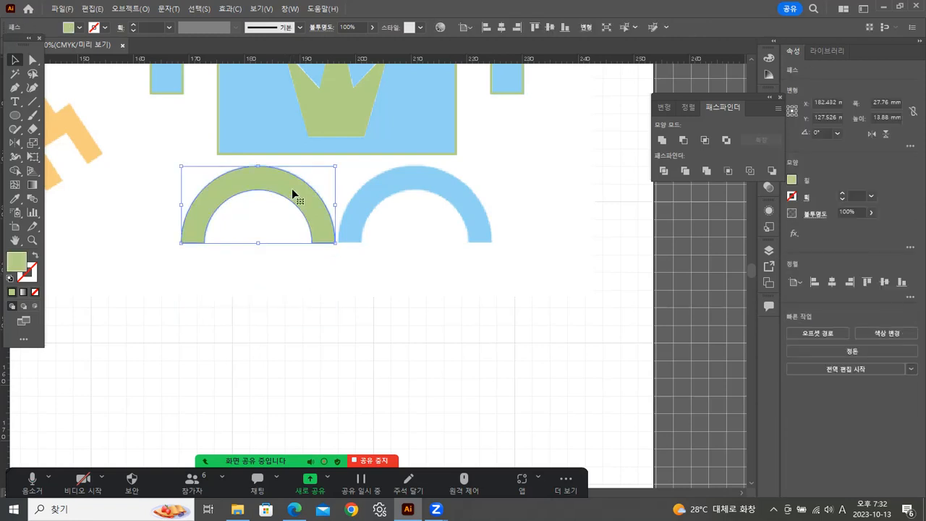
pyautogui.moveTo(294, 194); pyautogui.dragTo(451, 207)
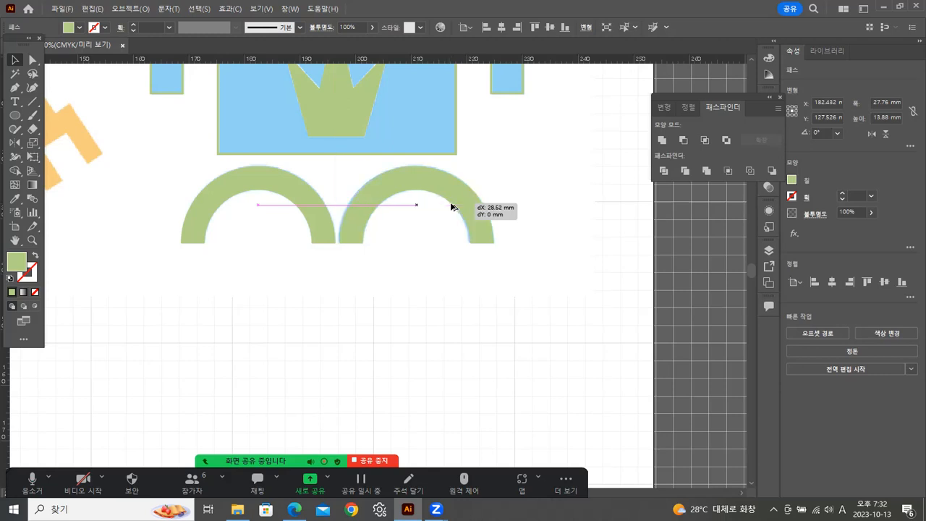
pyautogui.moveTo(450, 206); pyautogui.dragTo(451, 200)
pyautogui.click(550, 182)
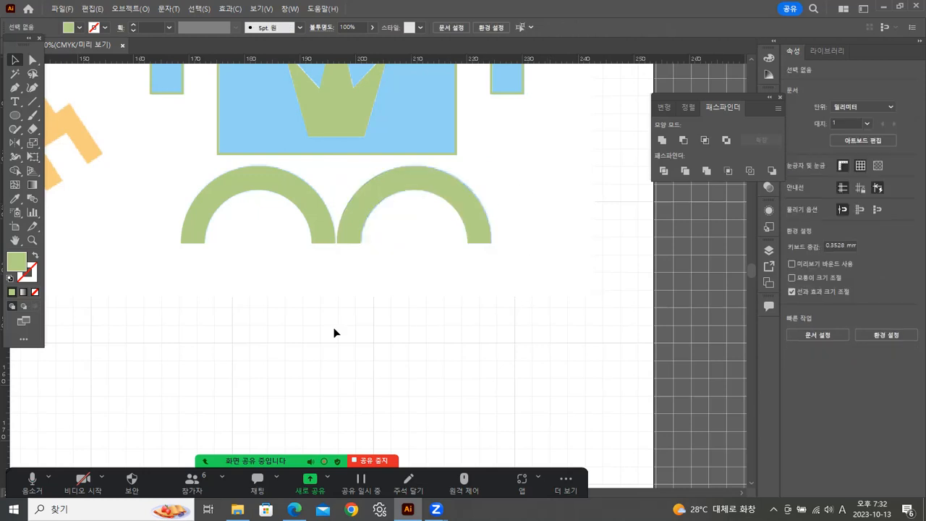
# Delete the leftover unfilled half-circle paths inside the head's two eye openings.
pyautogui.doubleClick(34, 240)
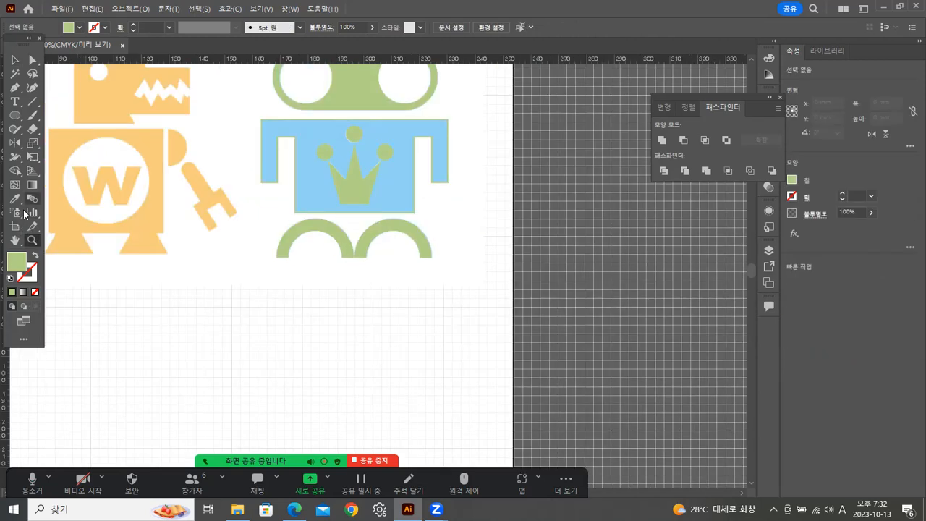
pyautogui.moveTo(284, 335); pyautogui.dragTo(259, 396)
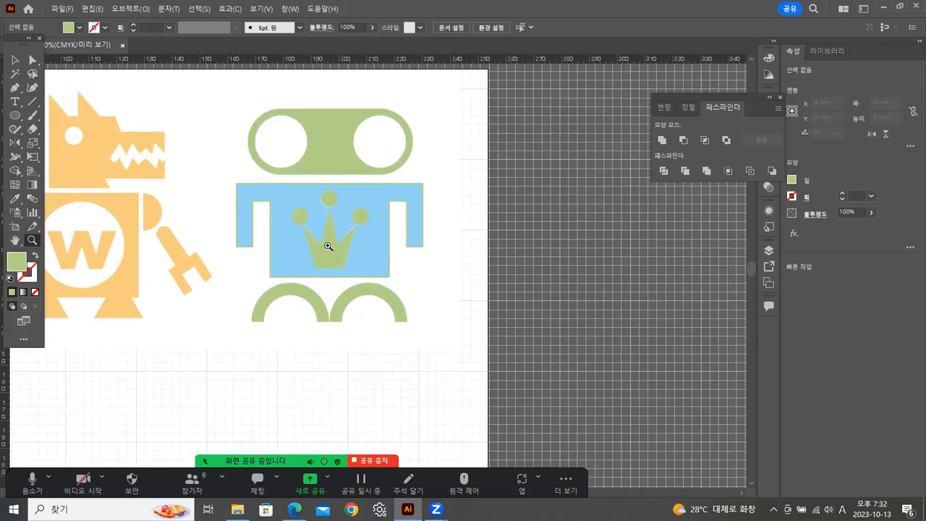
pyautogui.click(15, 62)
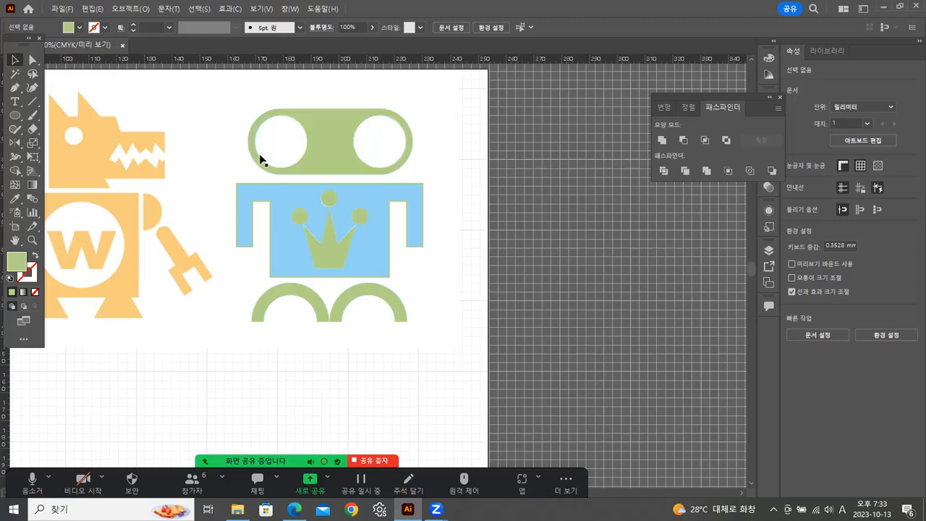
pyautogui.hotkey('ctrl', 'a')
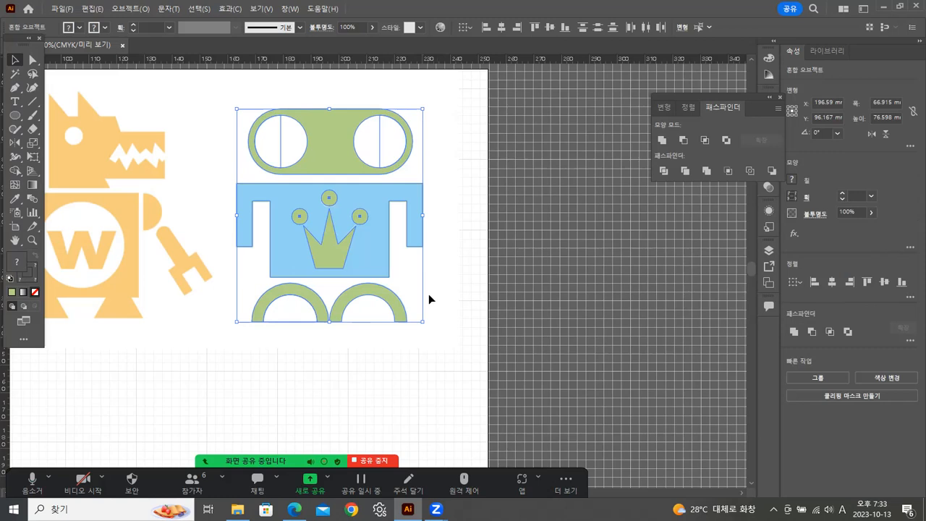
pyautogui.click(484, 207)
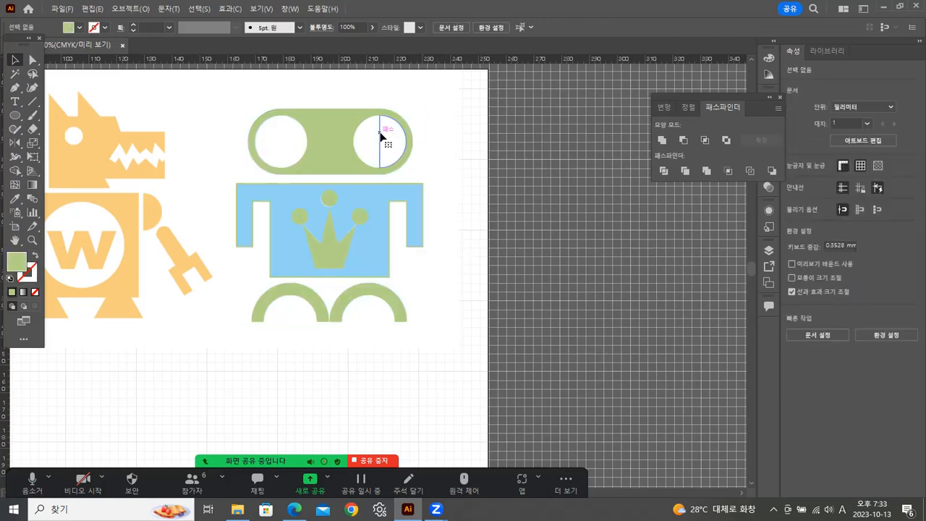
pyautogui.click(382, 136)
pyautogui.click(554, 86)
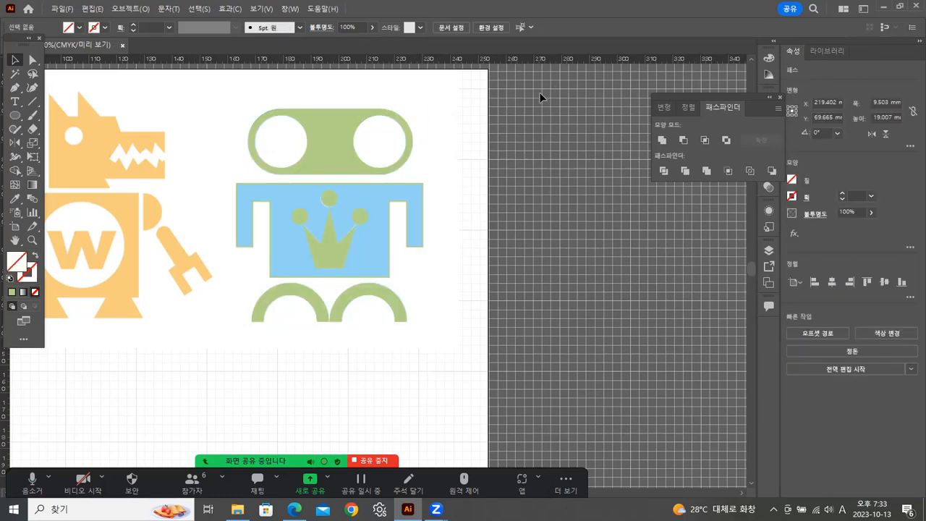
pyautogui.click(283, 140)
pyautogui.moveTo(257, 85); pyautogui.dragTo(406, 147)
pyautogui.click(463, 144)
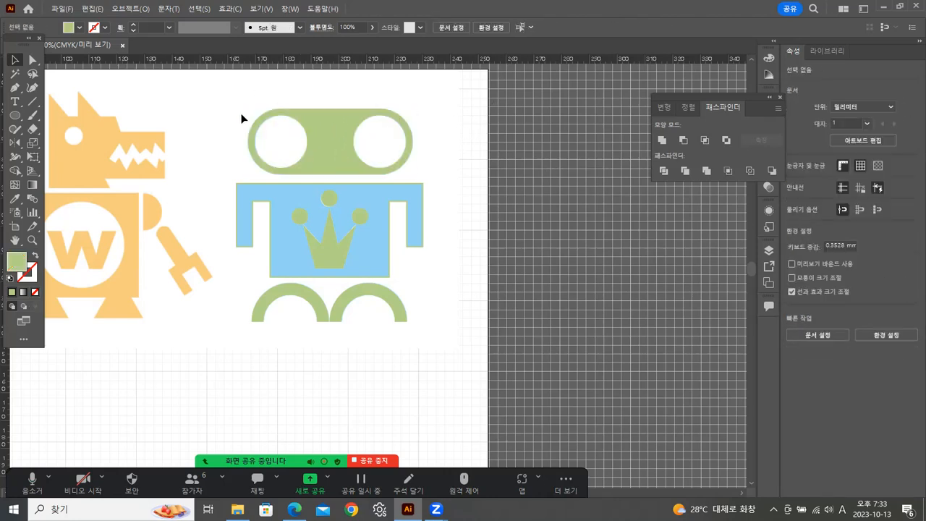
# Select all parts of the traced robot and move them straight down below the blue reference robot.
pyautogui.moveTo(248, 106); pyautogui.dragTo(432, 337)
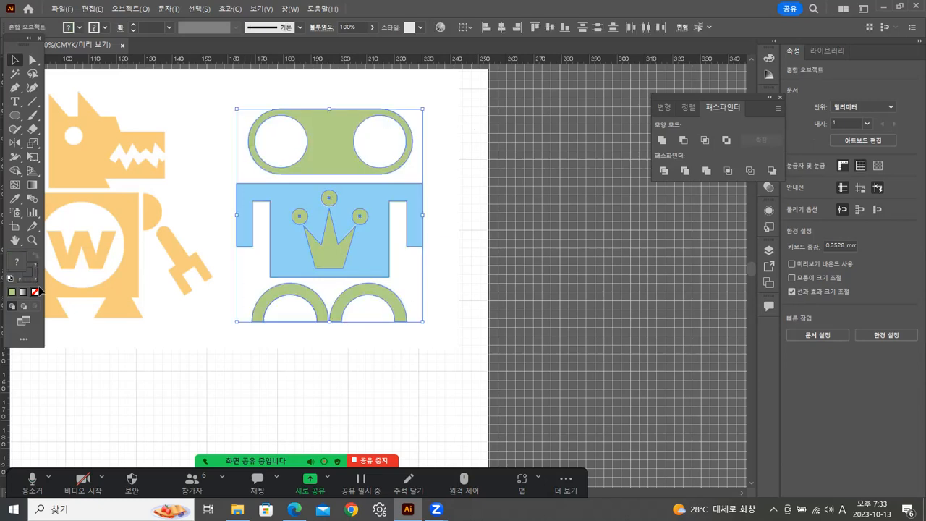
pyautogui.click(33, 240)
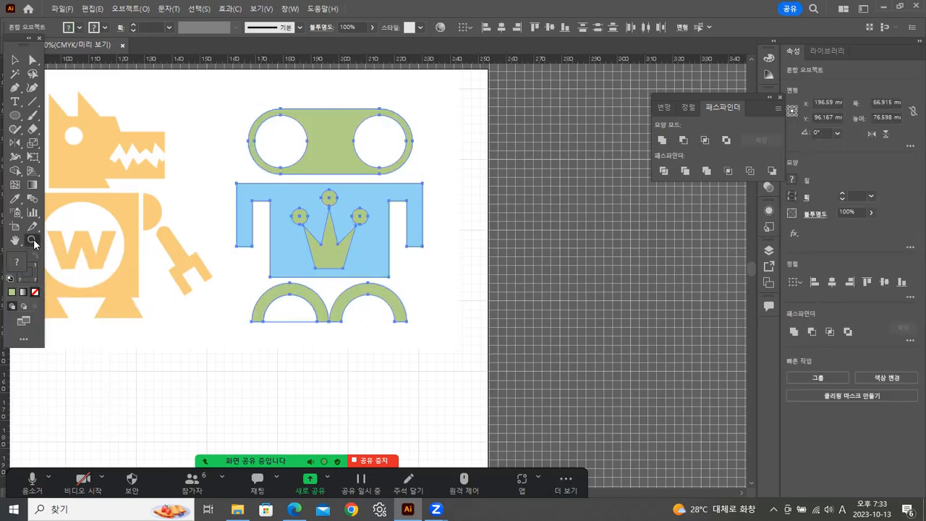
pyautogui.keyDown('alt'); pyautogui.click(218, 248); pyautogui.keyUp('alt')
pyautogui.keyDown('alt'); pyautogui.click(227, 249); pyautogui.keyUp('alt')
pyautogui.moveTo(456, 285); pyautogui.dragTo(389, 166)
pyautogui.click(14, 59)
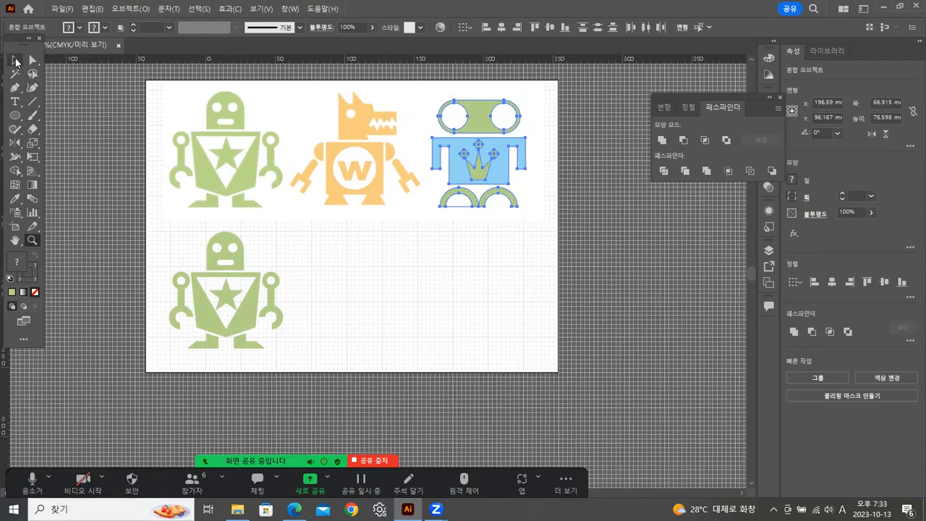
pyautogui.moveTo(487, 168); pyautogui.dragTo(492, 301)
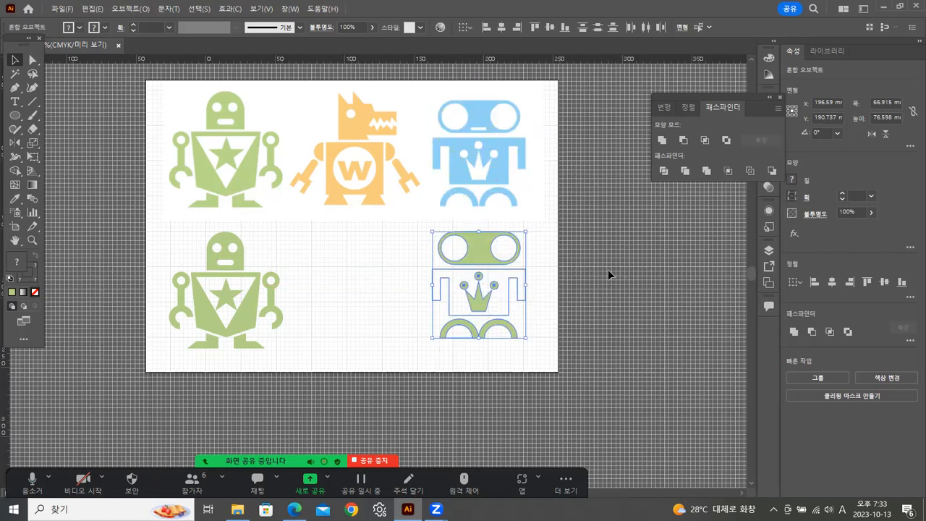
# Apply the reference robot's blue to all the traced robot parts with the Eyedropper.
pyautogui.click(14, 198)
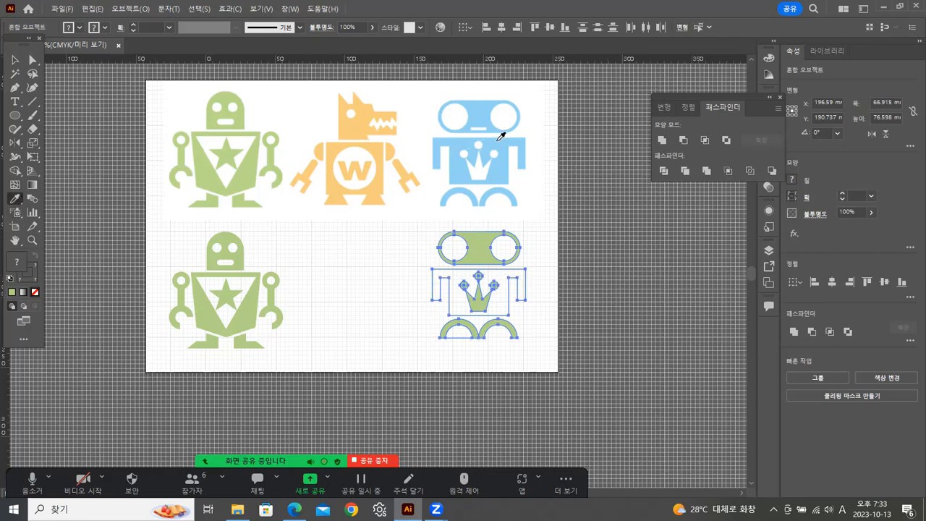
pyautogui.click(498, 138)
pyautogui.click(15, 59)
pyautogui.click(645, 246)
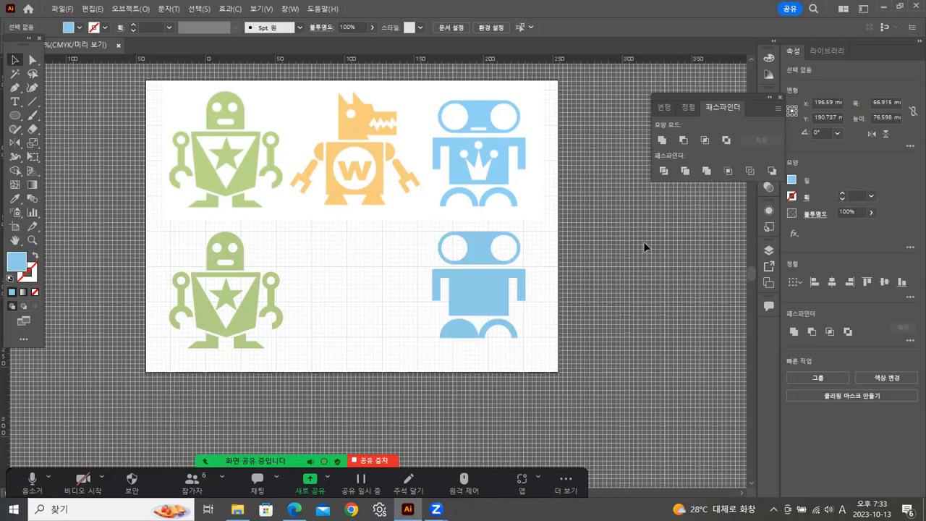
# Delete the leftover filled half-discs inside both leg arches.
pyautogui.click(459, 333)
pyautogui.press('Delete')
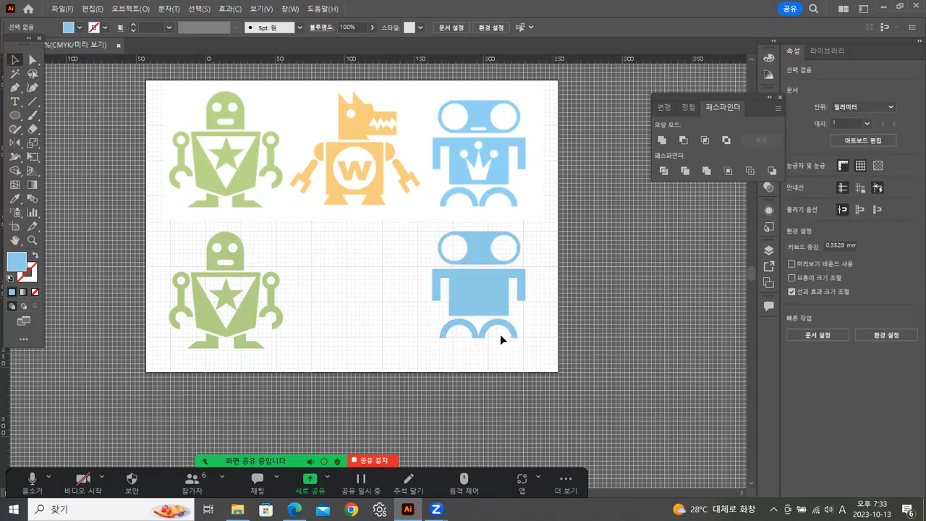
pyautogui.click(500, 334)
pyautogui.press('Delete')
# Select the crown path on the blue torso and delete it.
pyautogui.moveTo(463, 279); pyautogui.dragTo(608, 295)
pyautogui.click(611, 292)
pyautogui.click(478, 300)
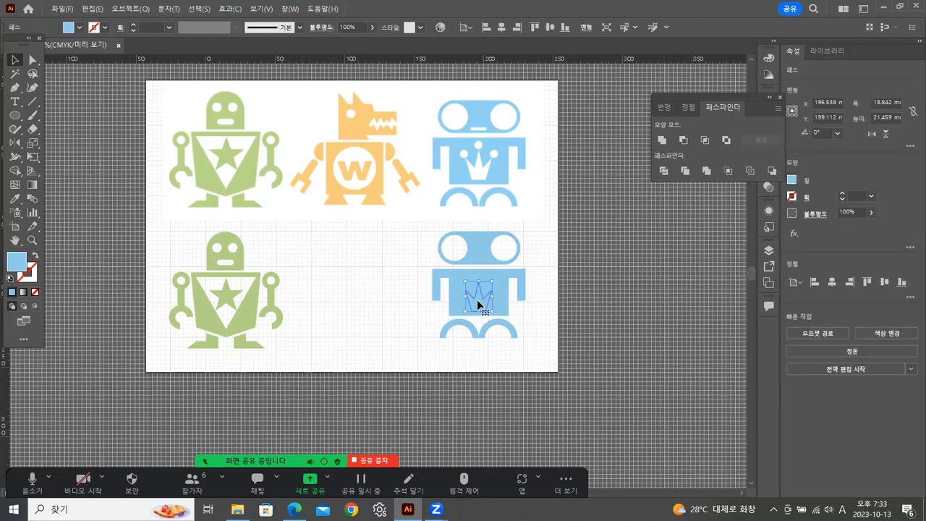
pyautogui.press('Delete')
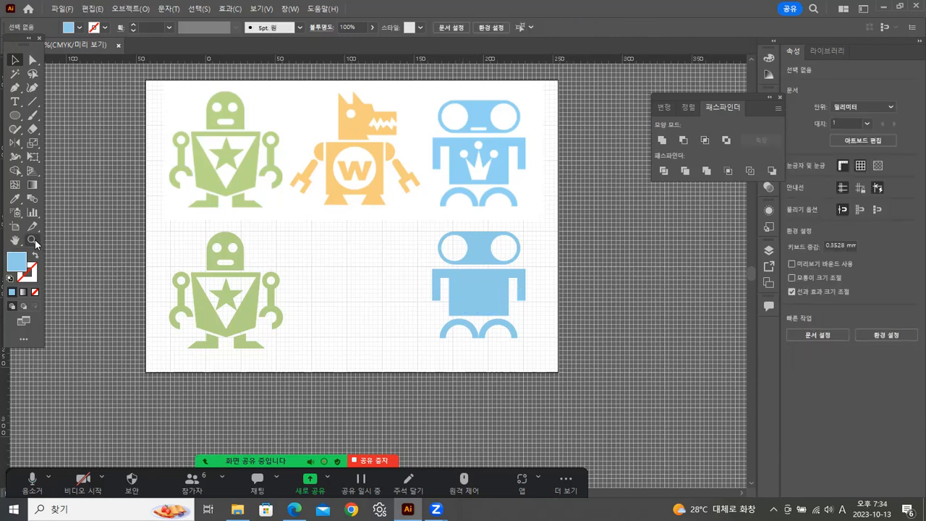
# Select the redrawn robot's blue torso and send it to the back, behind the crown shapes.
pyautogui.click(32, 239)
pyautogui.click(499, 306)
pyautogui.click(349, 261)
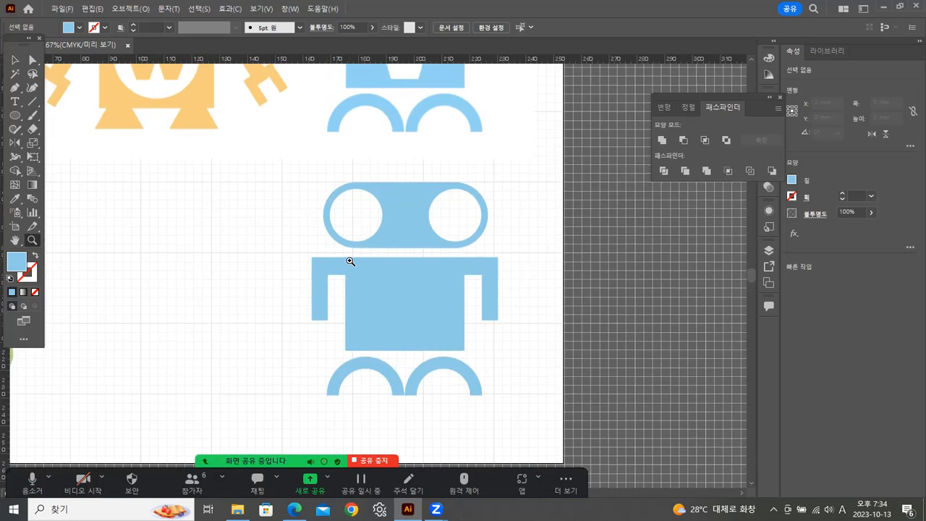
pyautogui.click(350, 261)
pyautogui.moveTo(401, 285); pyautogui.dragTo(389, 271)
pyautogui.click(15, 59)
pyautogui.rightClick(462, 329)
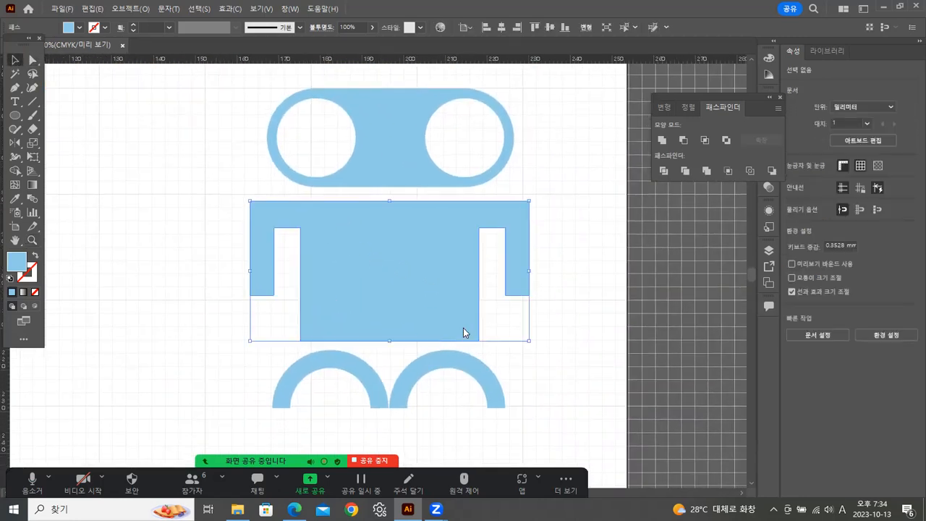
pyautogui.moveTo(517, 427)
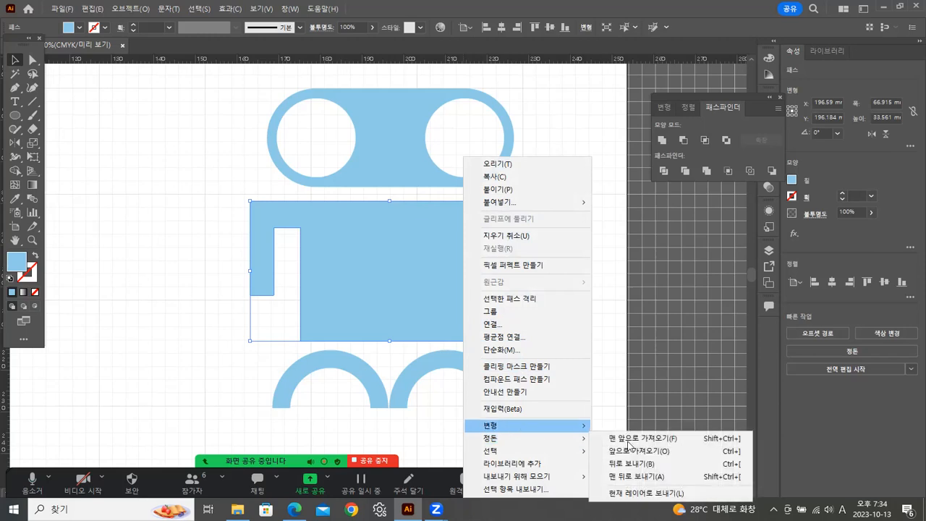
pyautogui.click(633, 476)
pyautogui.click(234, 355)
# Select only the crown and its three circles on the redrawn torso and merge them with Pathfinder Unite.
pyautogui.moveTo(178, 277); pyautogui.dragTo(467, 300)
pyautogui.moveTo(203, 215); pyautogui.dragTo(477, 329)
pyautogui.keyDown('shift'); pyautogui.click(492, 222); pyautogui.keyUp('shift')
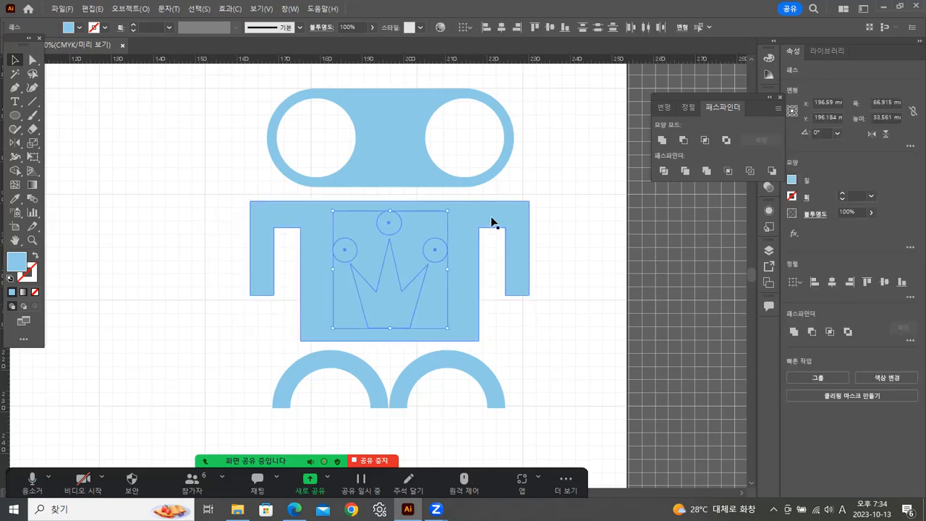
pyautogui.click(662, 142)
pyautogui.click(570, 259)
# Cut the crown shape out of the redrawn torso with Pathfinder Minus Front.
pyautogui.moveTo(214, 229); pyautogui.dragTo(460, 283)
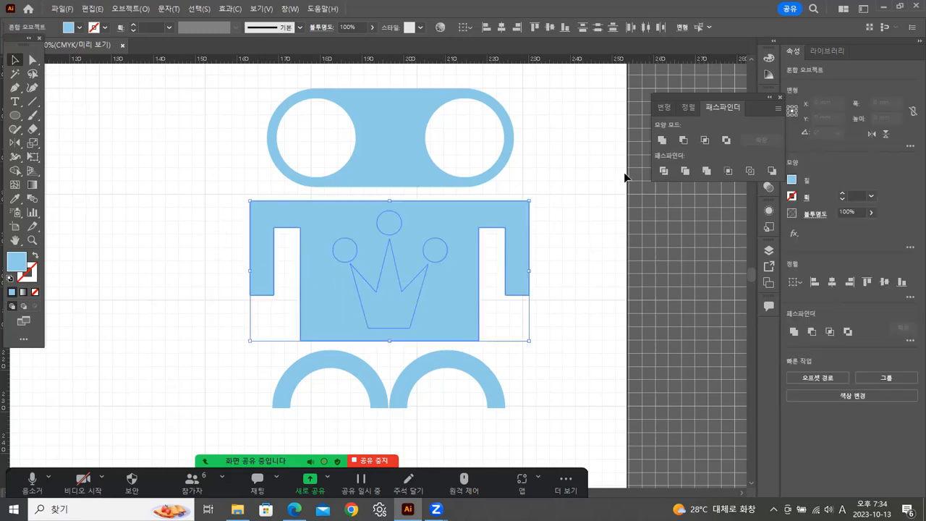
pyautogui.click(683, 139)
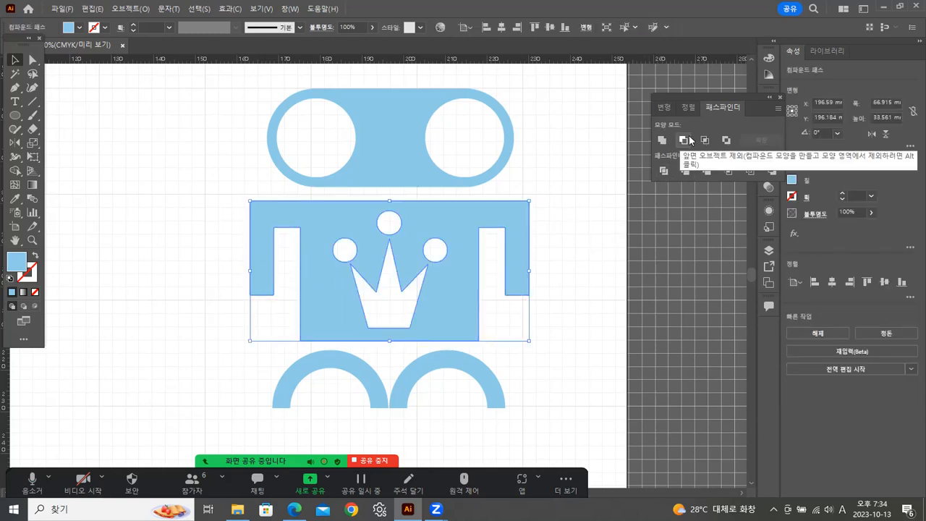
# Select the head, torso and legs of the redrawn blue robot and group them.
pyautogui.click(575, 266)
pyautogui.moveTo(233, 128); pyautogui.dragTo(504, 356)
pyautogui.rightClick(448, 287)
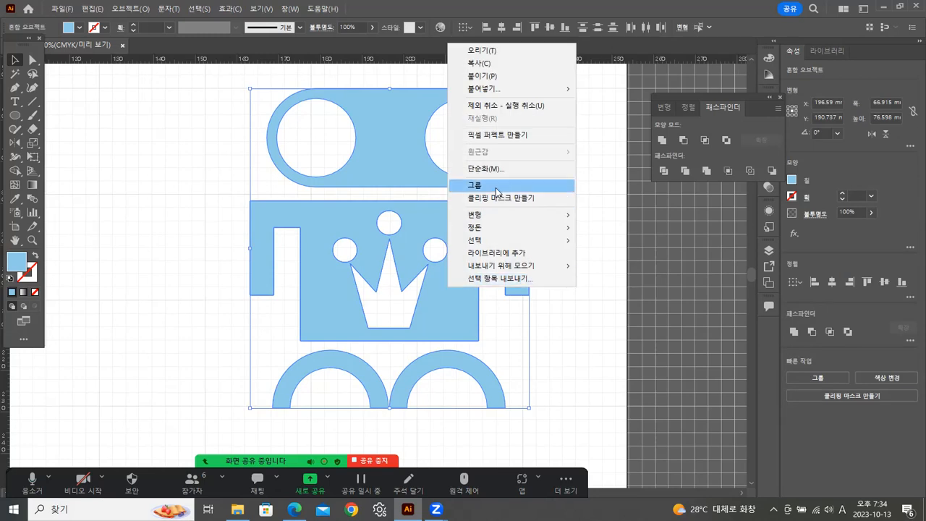
pyautogui.click(474, 184)
pyautogui.click(600, 198)
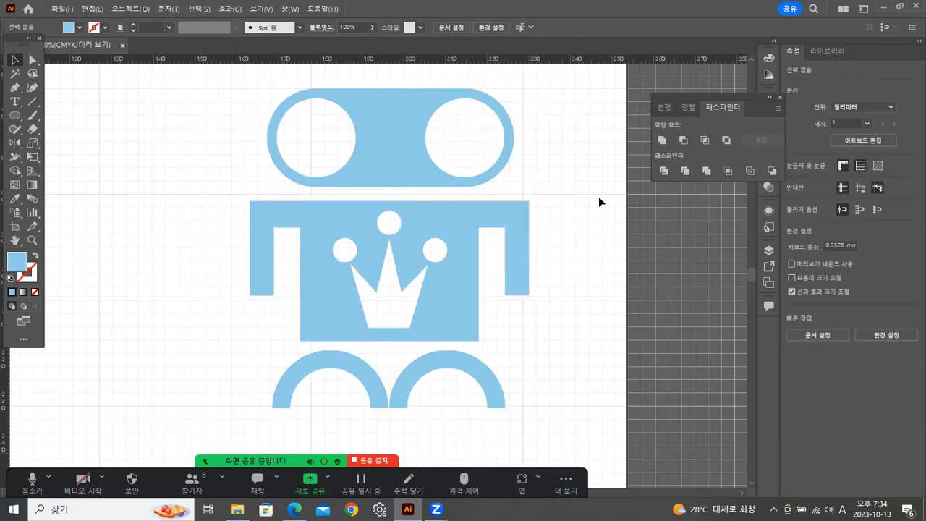
# Examine the orange wolf robot reference up close, including its head, arms, torso and feet.
pyautogui.doubleClick(33, 243)
pyautogui.keyDown('alt'); pyautogui.click(382, 246); pyautogui.keyUp('alt')
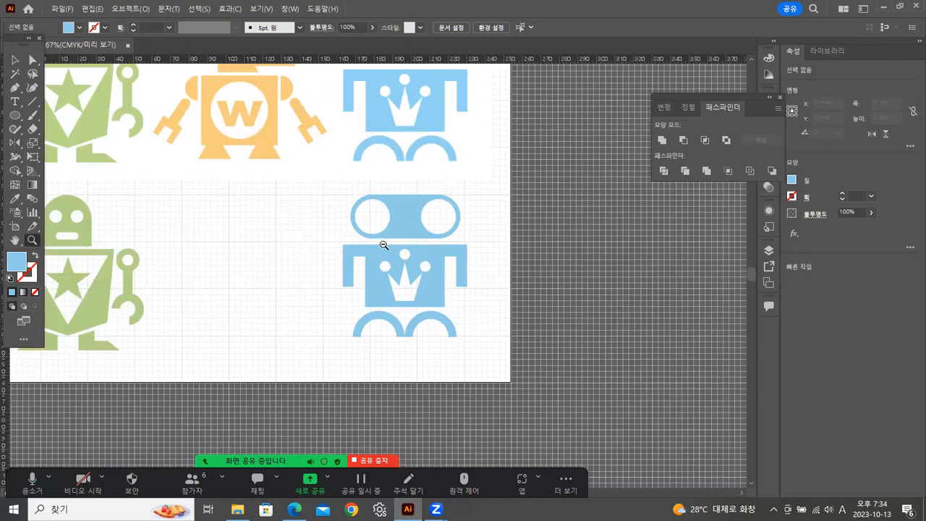
pyautogui.keyDown('alt'); pyautogui.click(408, 229); pyautogui.keyUp('alt')
pyautogui.moveTo(337, 285); pyautogui.dragTo(463, 289)
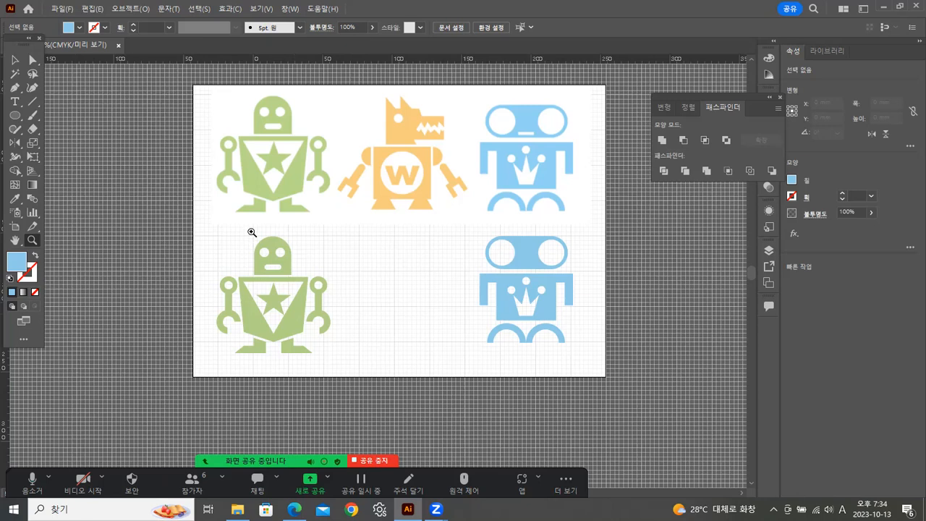
pyautogui.click(404, 195)
pyautogui.click(405, 200)
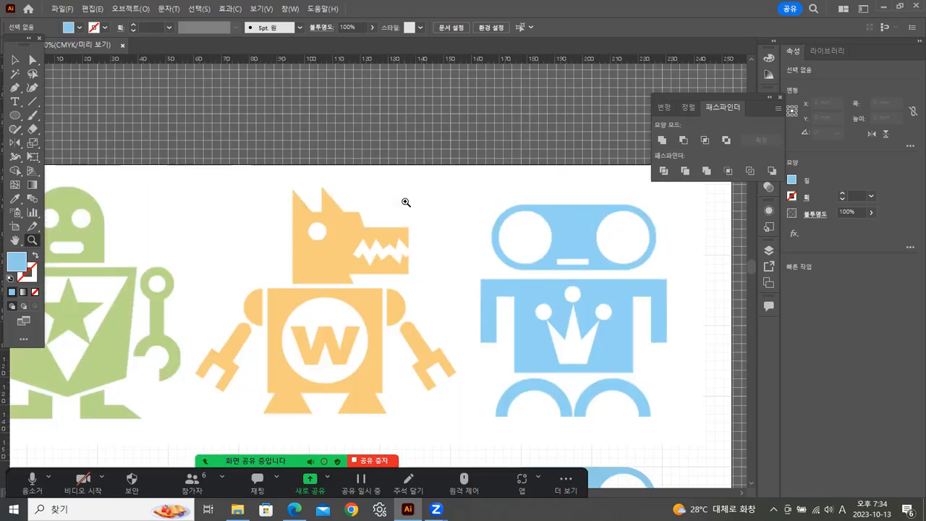
pyautogui.click(373, 374)
pyautogui.moveTo(352, 371); pyautogui.dragTo(421, 177)
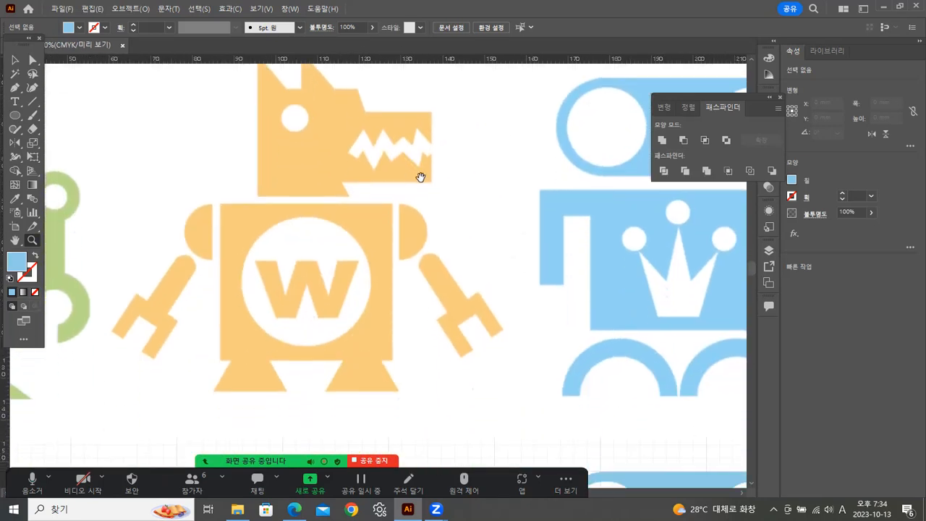
pyautogui.moveTo(411, 301); pyautogui.dragTo(426, 285)
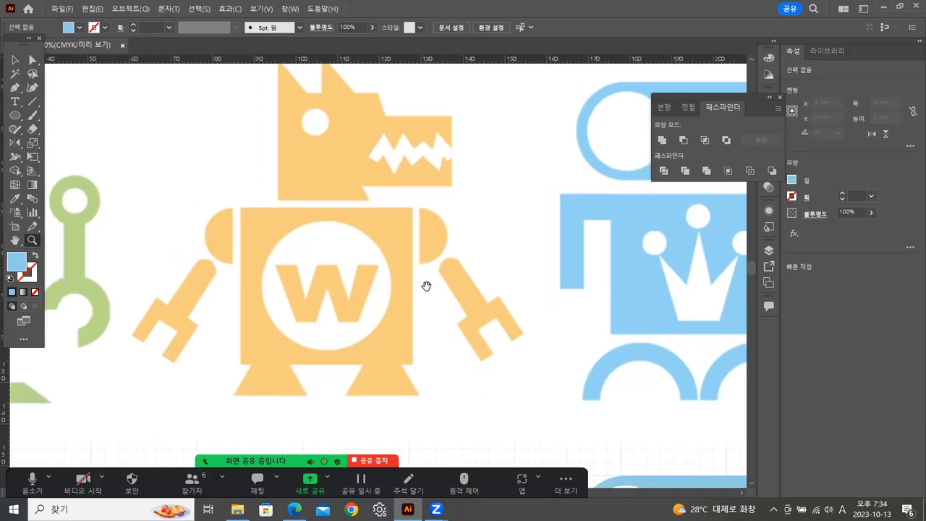
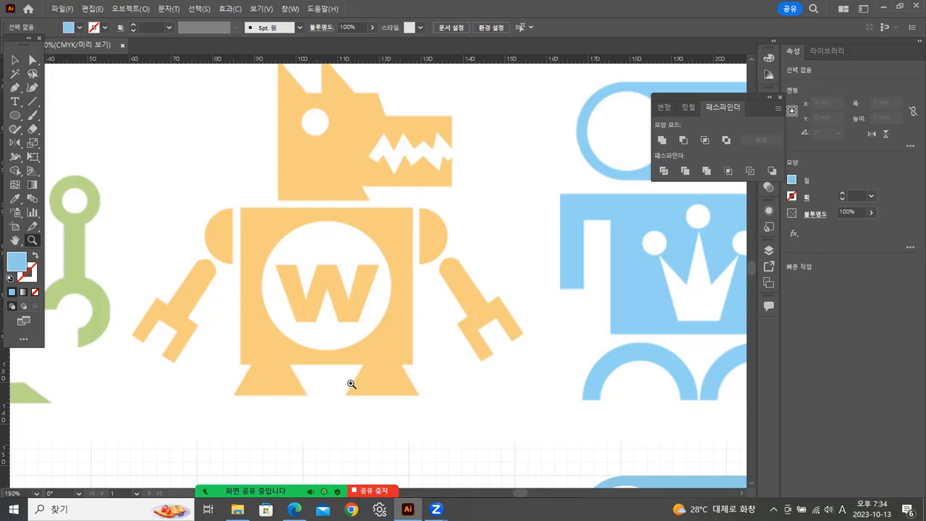
# Start tracing the orange wolf robot's head with the Pen tool, following the back of the head and both pointed ears.
pyautogui.moveTo(392, 118); pyautogui.dragTo(395, 149)
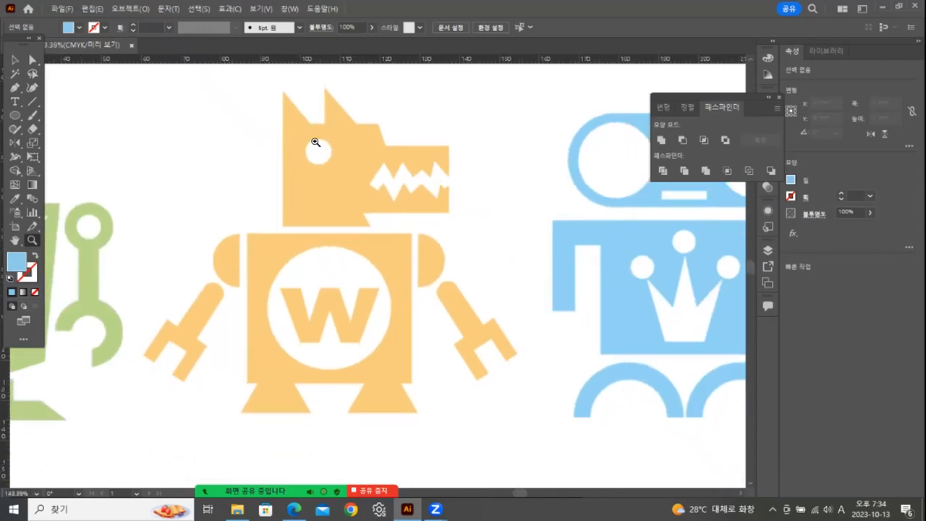
pyautogui.moveTo(314, 145); pyautogui.dragTo(407, 215)
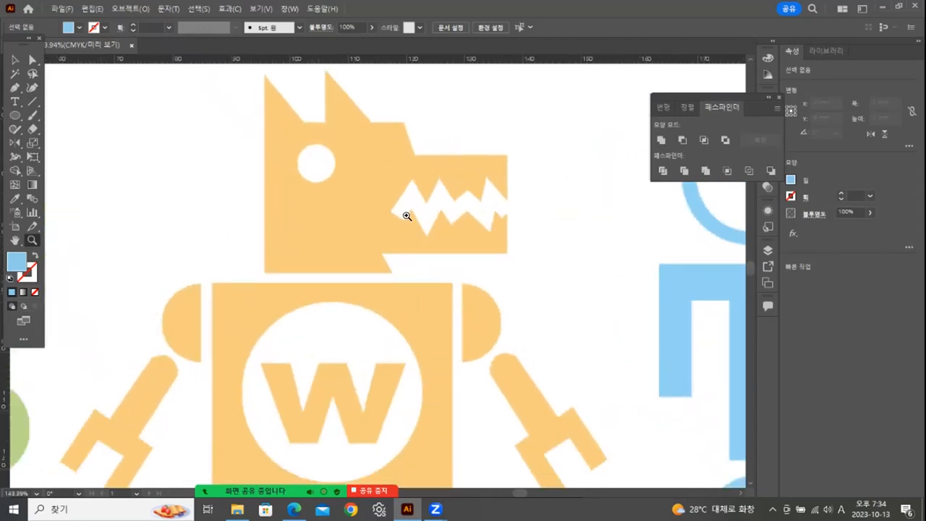
pyautogui.click(14, 59)
pyautogui.click(14, 88)
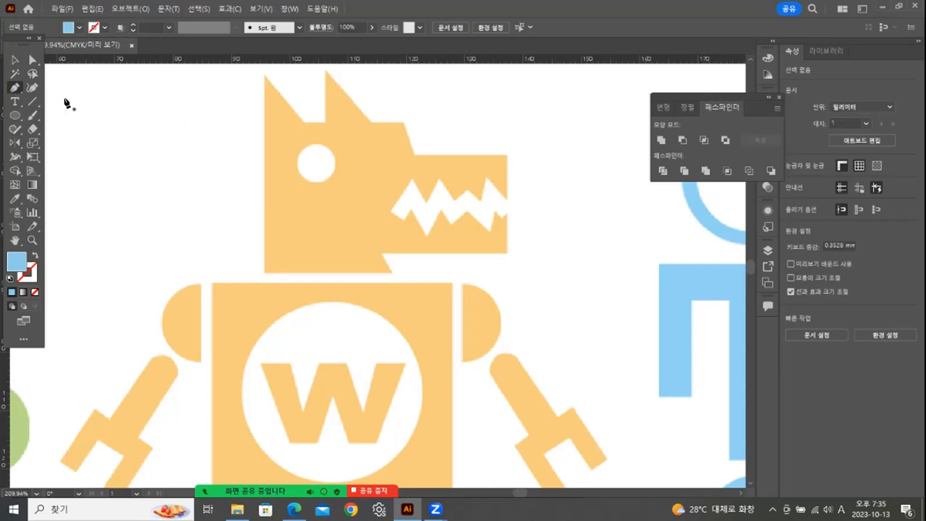
pyautogui.click(264, 271)
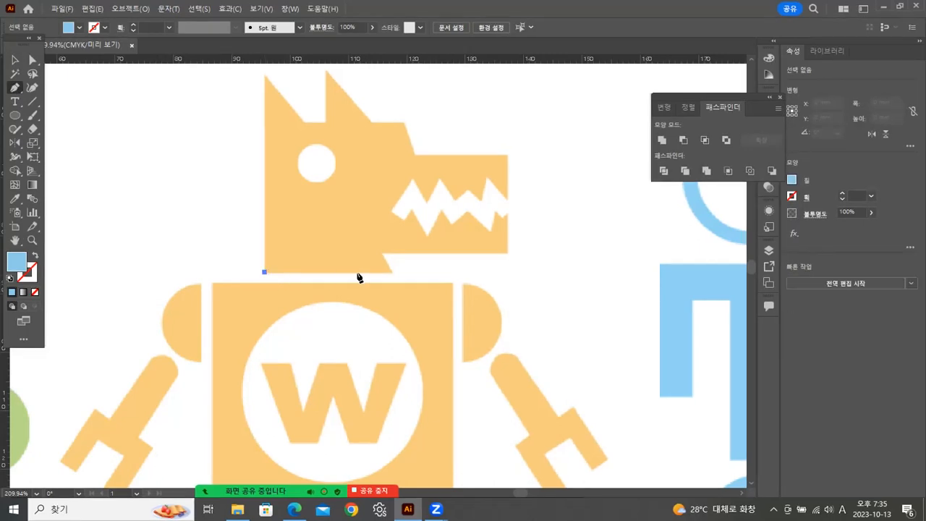
pyautogui.click(265, 74)
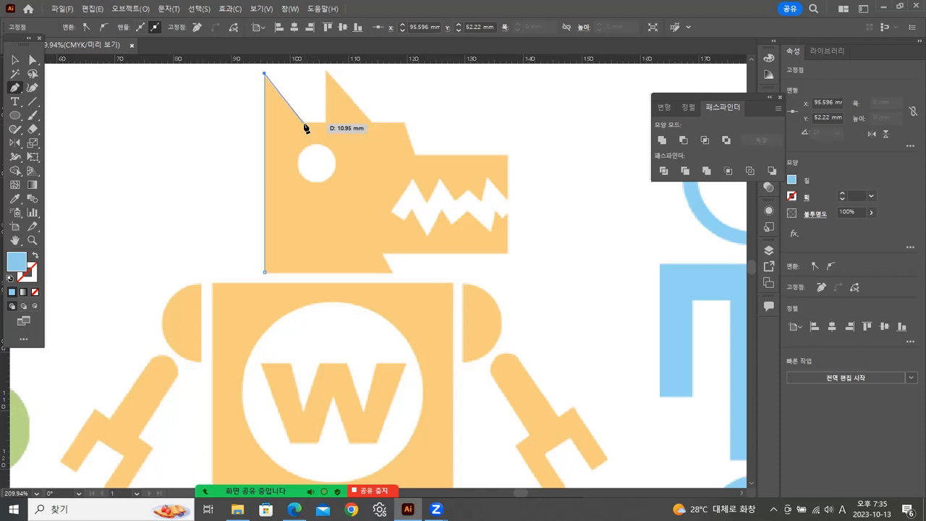
pyautogui.click(305, 125)
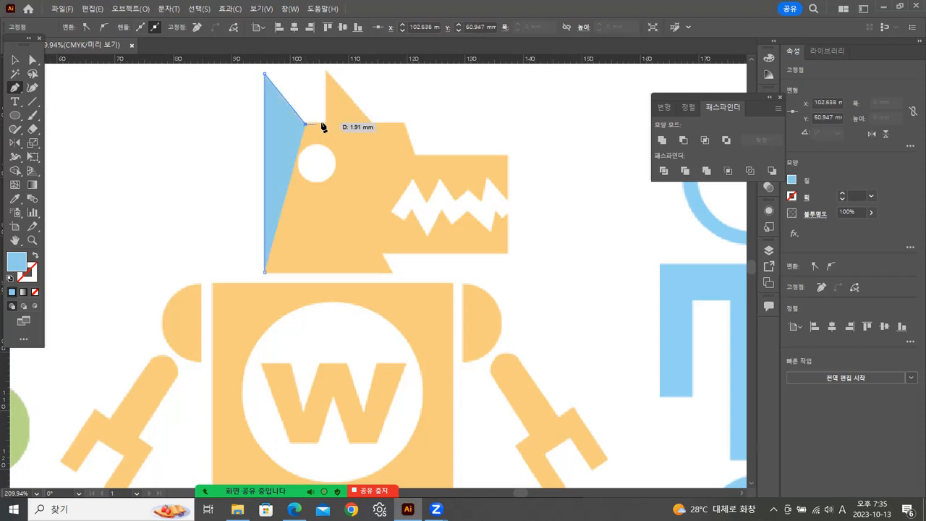
pyautogui.click(325, 124)
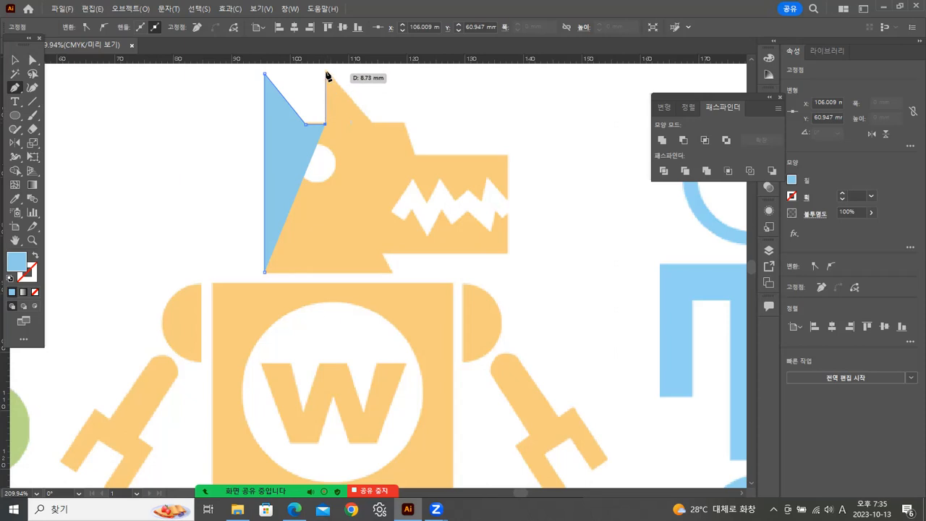
pyautogui.click(324, 68)
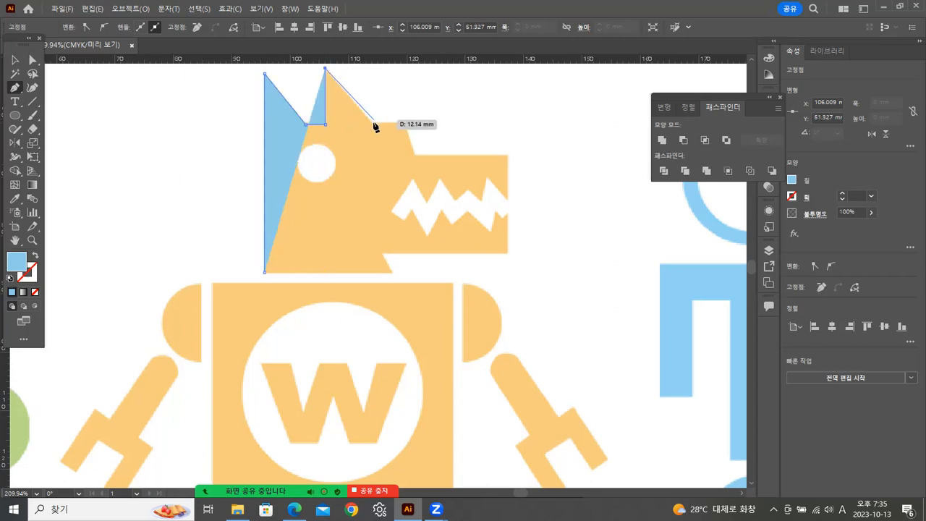
# Continue the head outline from the second ear along the forehead, down the brow and around the front of the snout.
pyautogui.click(373, 123)
pyautogui.click(404, 123)
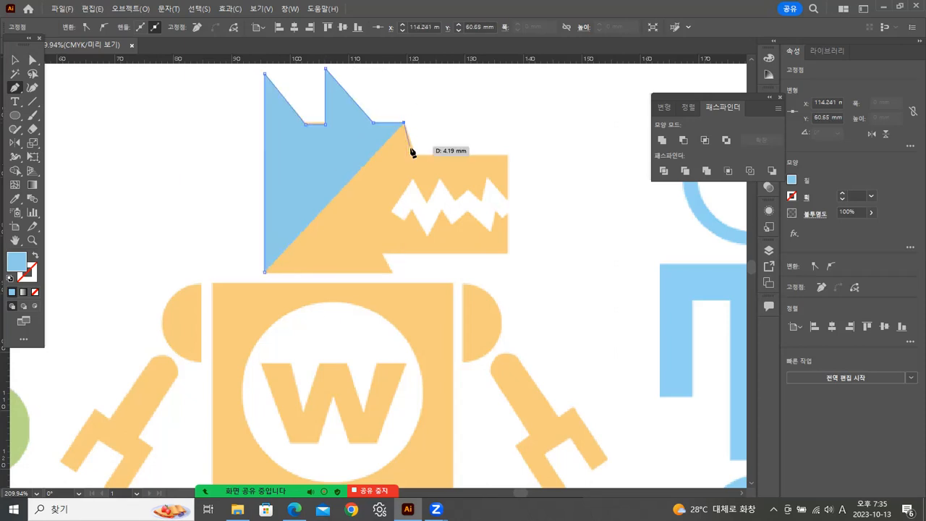
pyautogui.click(414, 153)
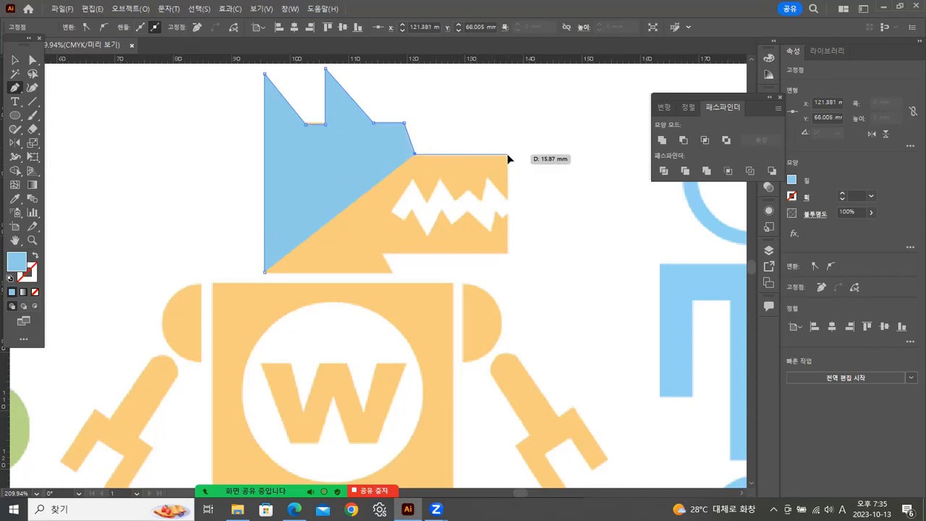
pyautogui.click(507, 153)
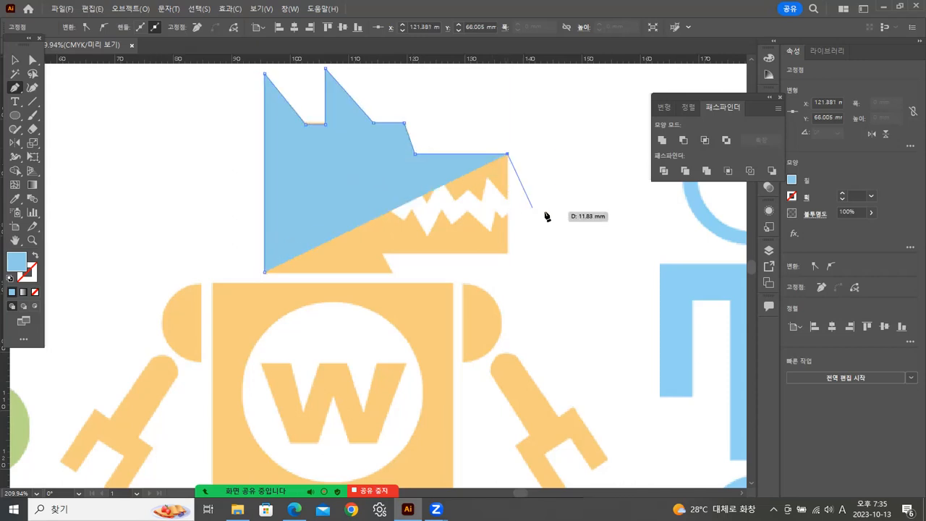
pyautogui.click(508, 252)
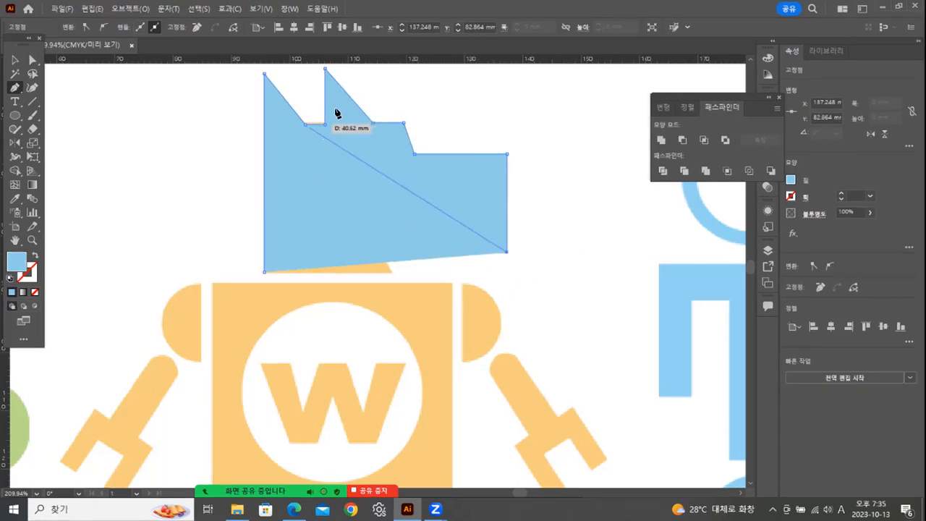
# Swap fill and stroke so the path is outlined only, and close the head outline along the jaw and neck.
pyautogui.click(33, 254)
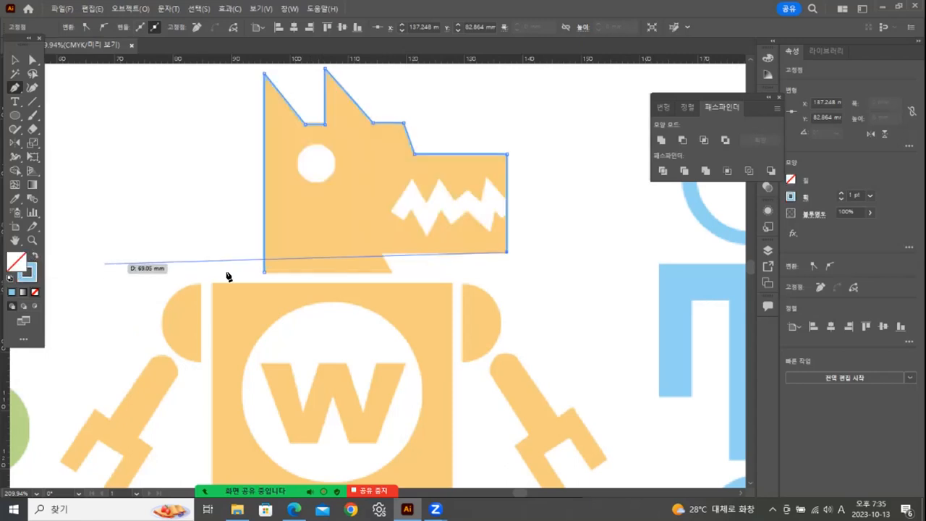
pyautogui.click(381, 253)
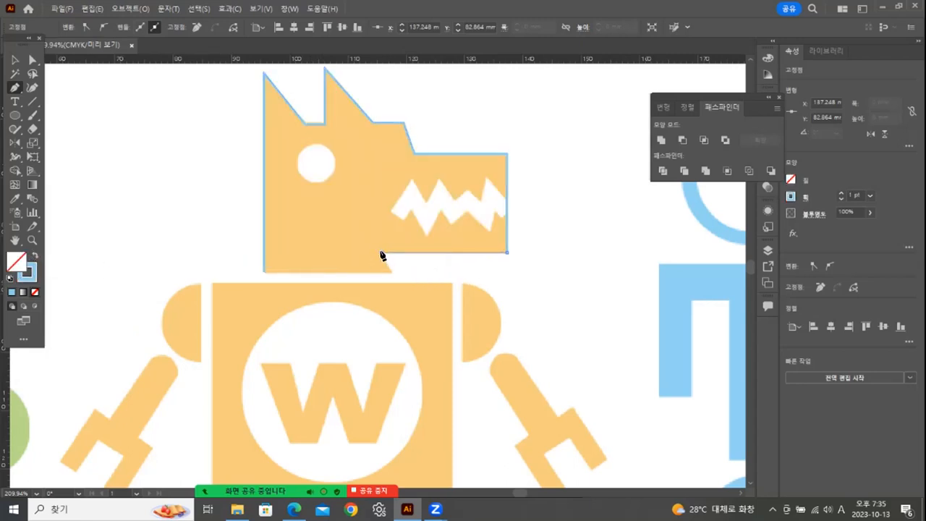
pyautogui.click(391, 272)
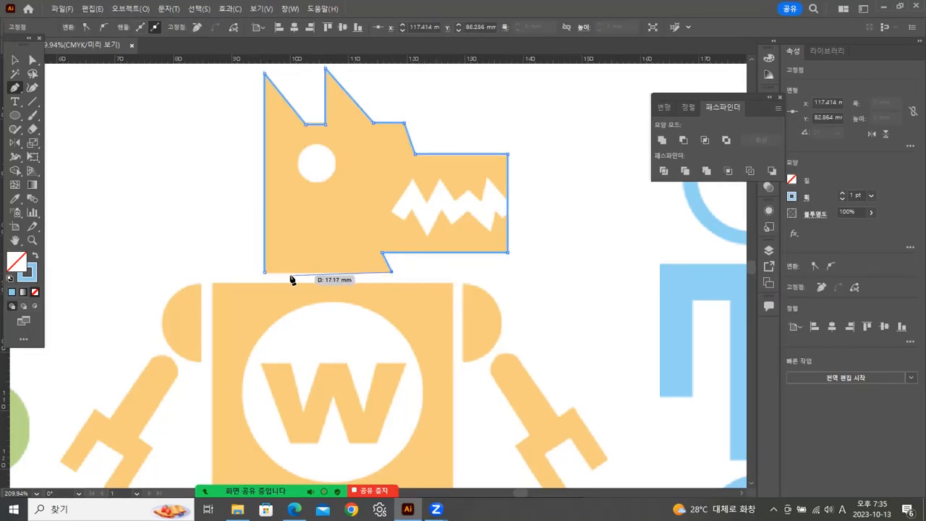
pyautogui.click(264, 273)
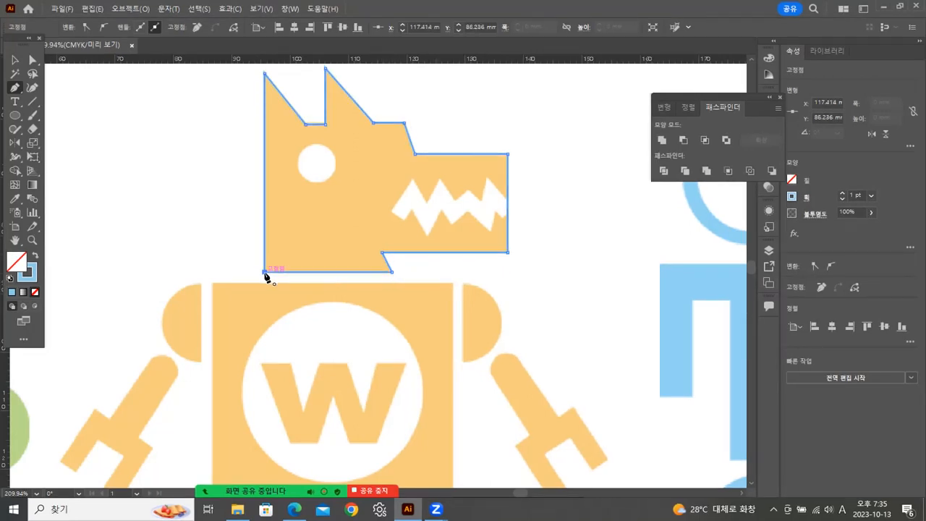
# Place a horizontal guide at Y 60.65 mm, level with the flat forehead edge of the wolf head outline.
pyautogui.press('z')
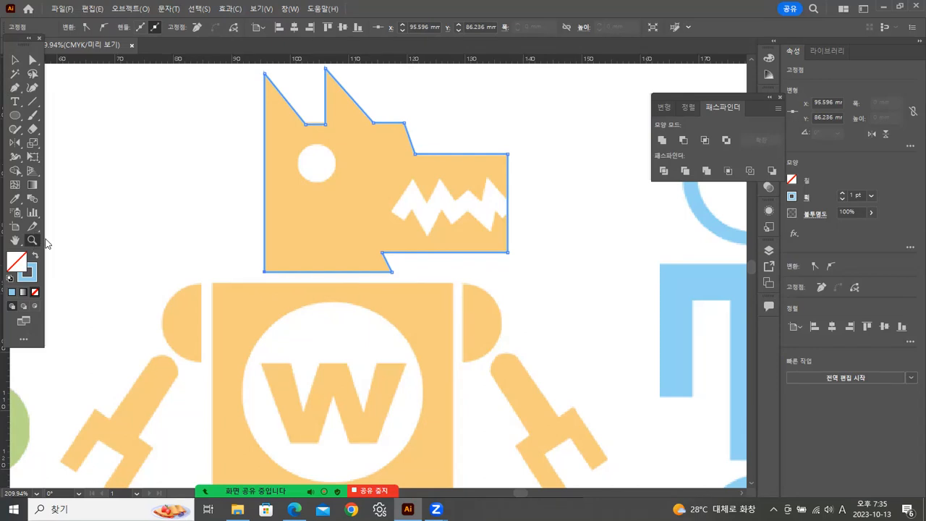
pyautogui.click(322, 180)
pyautogui.click(326, 149)
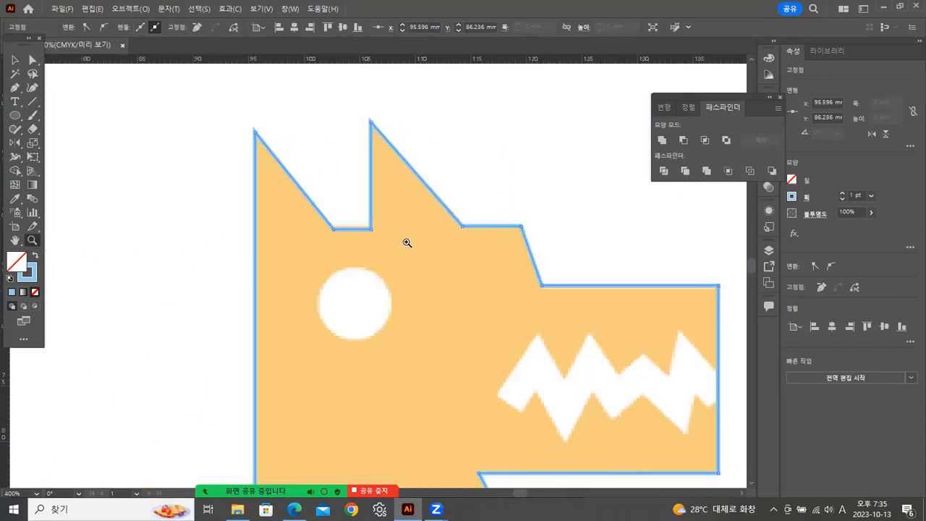
pyautogui.click(354, 142)
pyautogui.moveTo(453, 295); pyautogui.dragTo(444, 316)
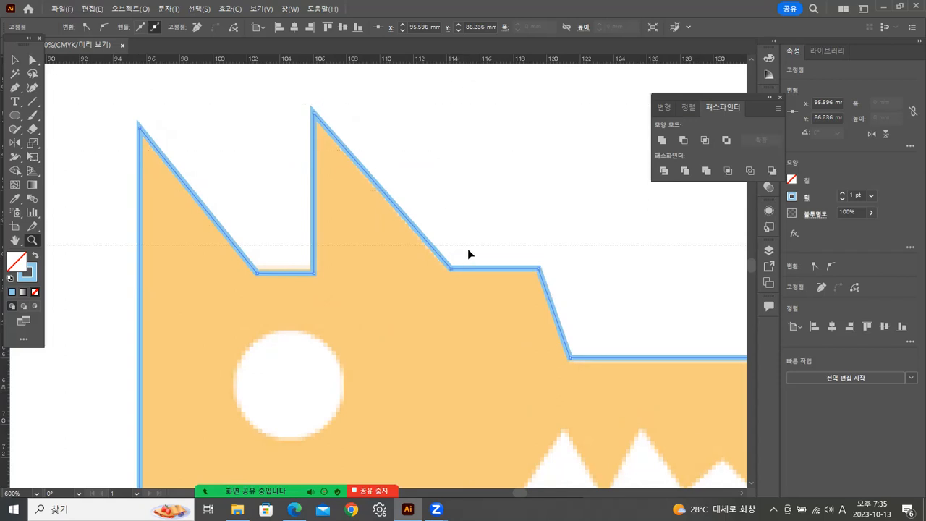
pyautogui.keyDown('ctrl'); pyautogui.click(467, 267); pyautogui.keyUp('ctrl')
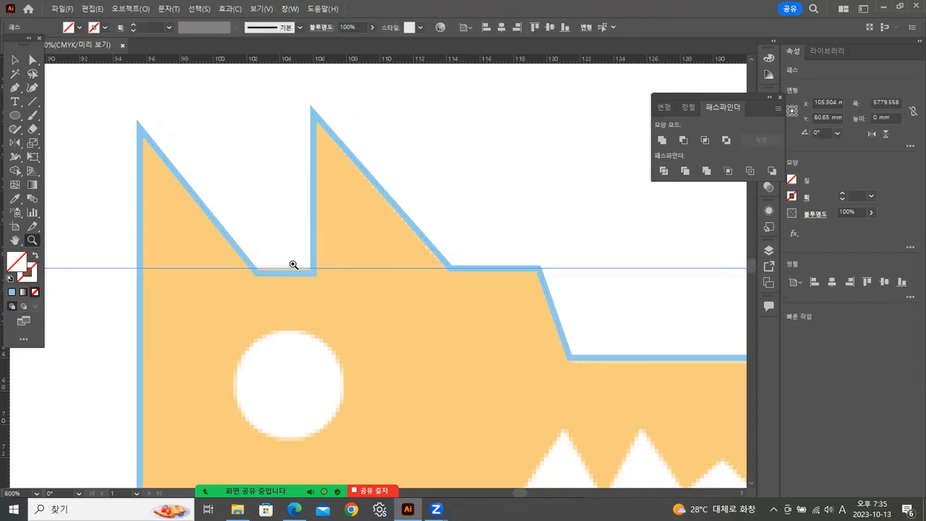
# Move the two anchor points of the notch between the ears onto the horizontal guide.
pyautogui.click(297, 279)
pyautogui.click(313, 280)
pyautogui.moveTo(527, 245); pyautogui.dragTo(442, 236)
pyautogui.click(32, 59)
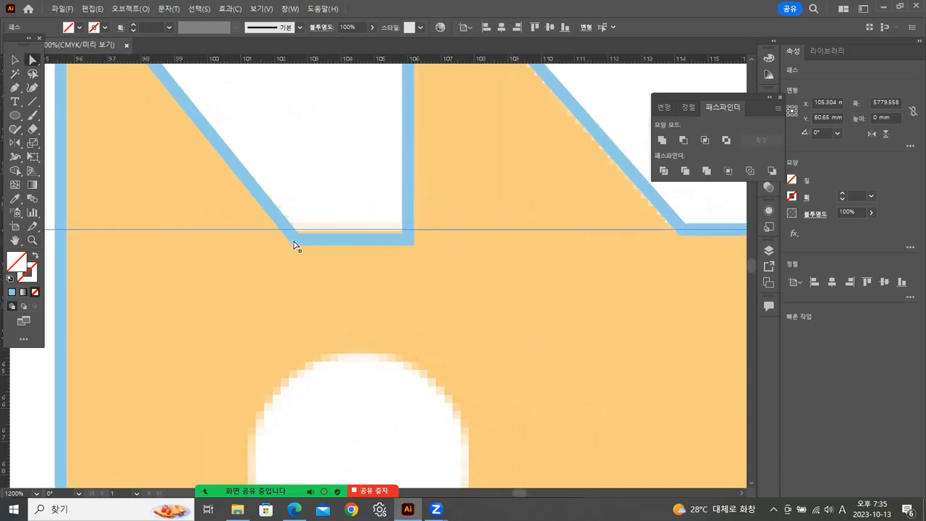
pyautogui.moveTo(296, 241)
pyautogui.mouseDown()
pyautogui.moveTo(290, 233)
pyautogui.moveTo(304, 240)
pyautogui.mouseUp()
pyautogui.moveTo(408, 242); pyautogui.dragTo(410, 233)
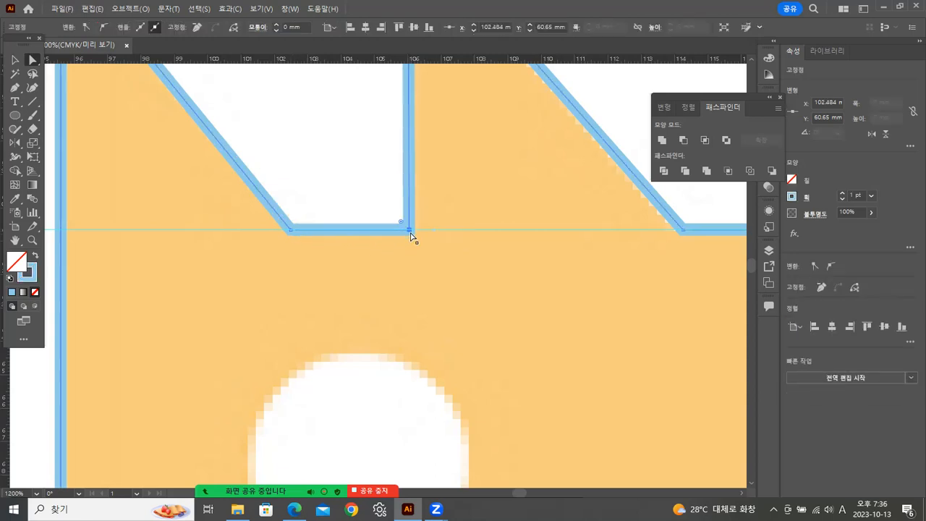
# Draw a circle about 6.6 mm in diameter over the wolf head's eye and deselect it.
pyautogui.doubleClick(31, 241)
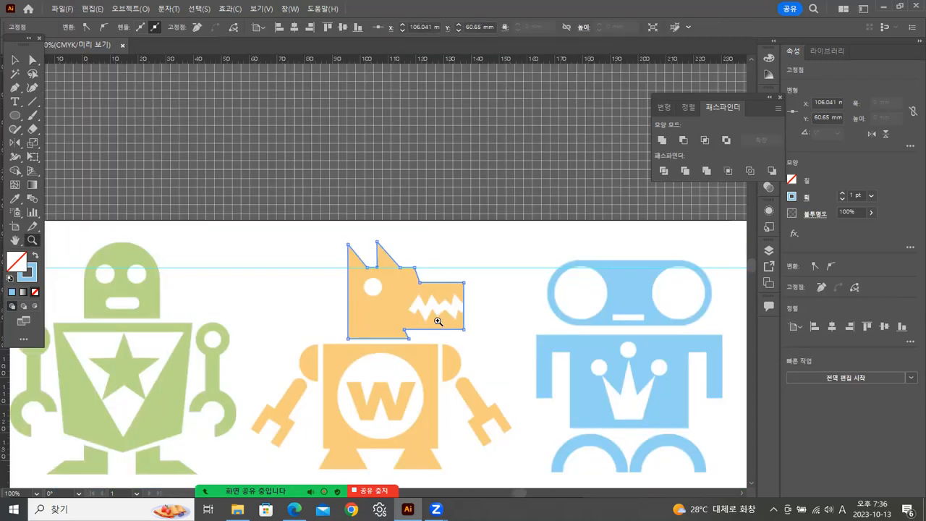
pyautogui.click(439, 322)
pyautogui.click(382, 289)
pyautogui.click(398, 271)
pyautogui.click(396, 268)
pyautogui.press('space')
pyautogui.moveTo(399, 293); pyautogui.dragTo(586, 390)
pyautogui.moveTo(413, 334); pyautogui.dragTo(443, 403)
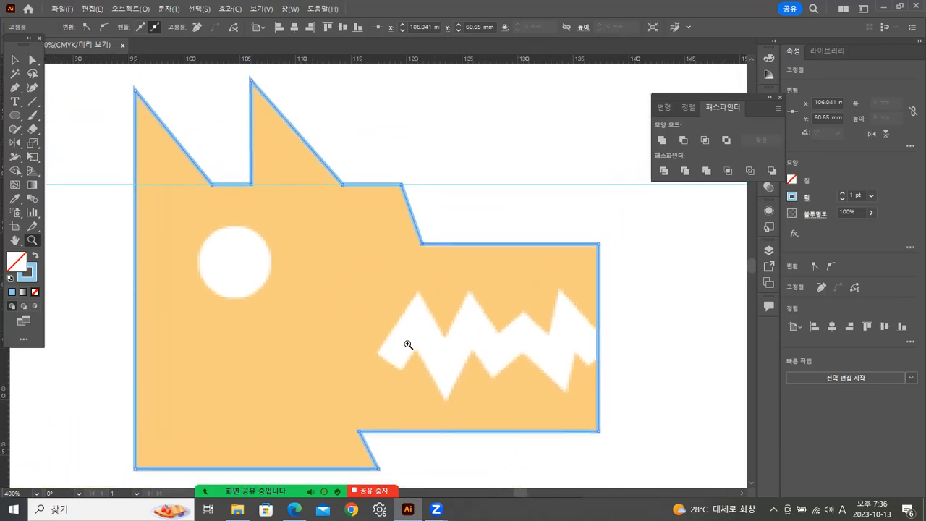
pyautogui.click(14, 115)
pyautogui.moveTo(235, 261); pyautogui.dragTo(270, 276)
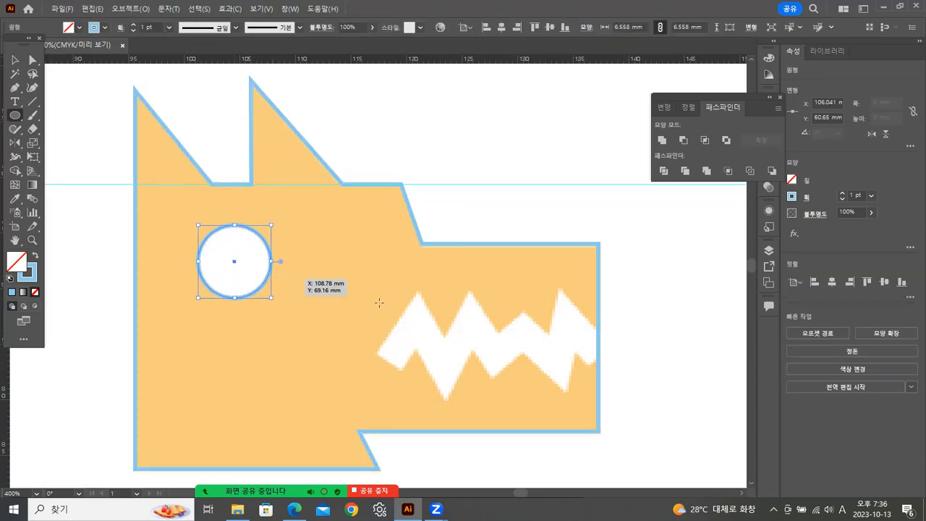
pyautogui.click(15, 60)
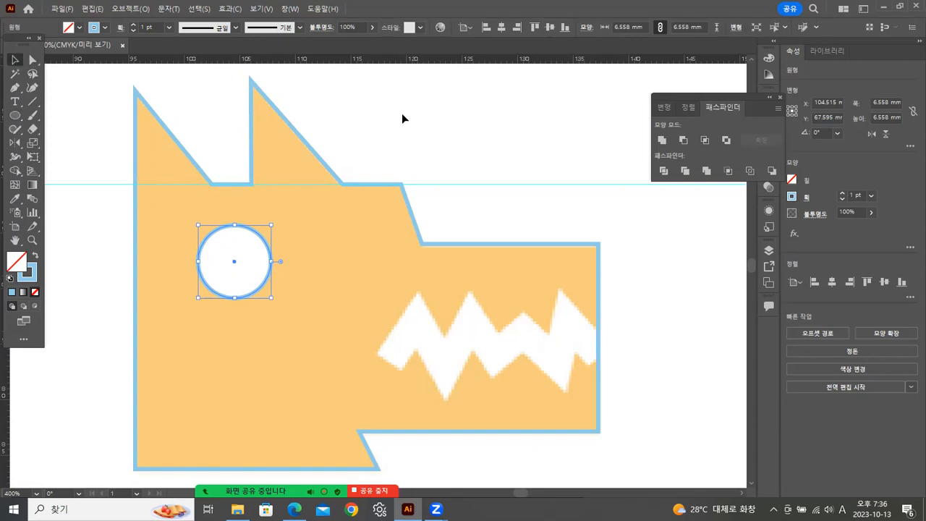
pyautogui.click(405, 115)
# Trace the centre of the wolf's jagged mouth with the Pen tool as an open zigzag path ending just beyond the snout.
pyautogui.moveTo(589, 321); pyautogui.dragTo(456, 241)
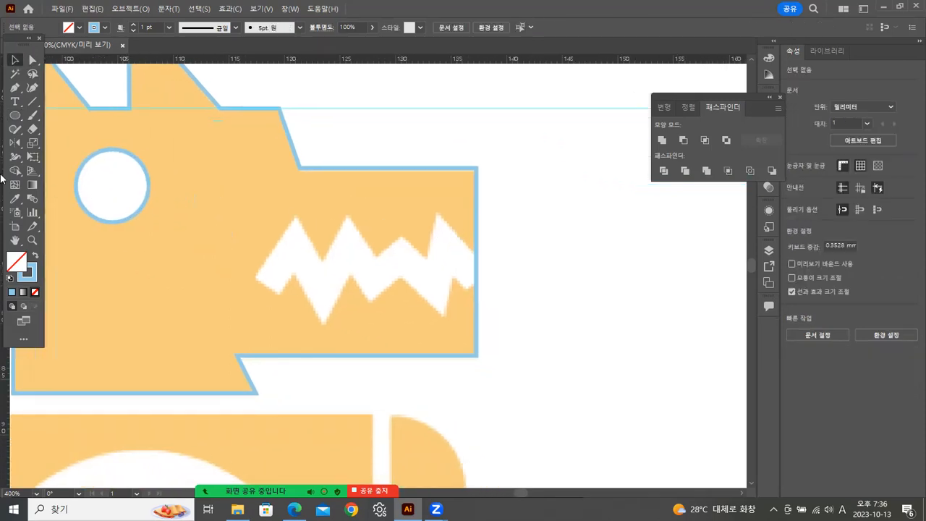
pyautogui.click(15, 87)
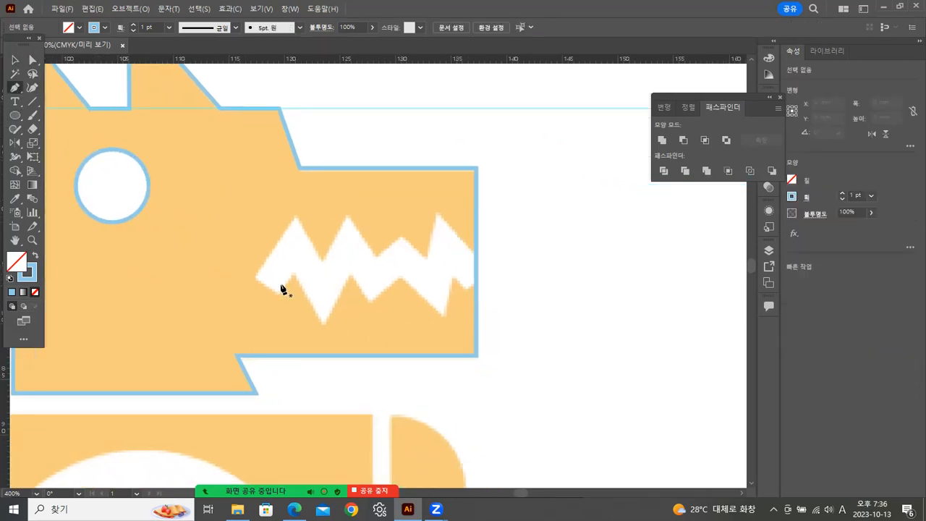
pyautogui.click(295, 246)
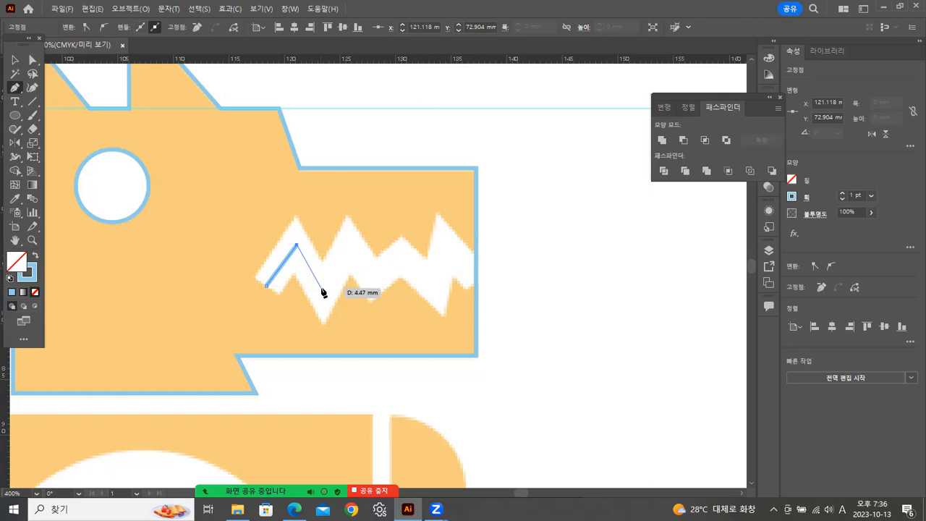
pyautogui.click(321, 285)
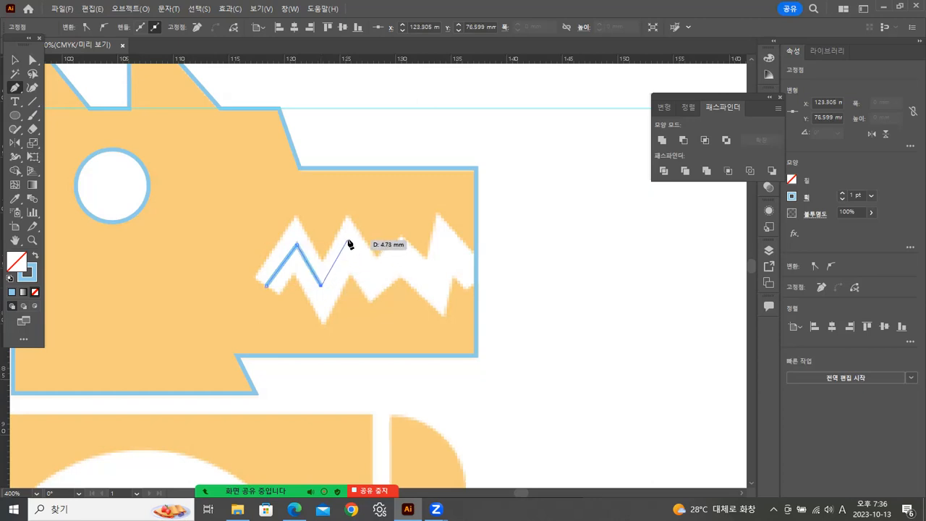
pyautogui.click(349, 237)
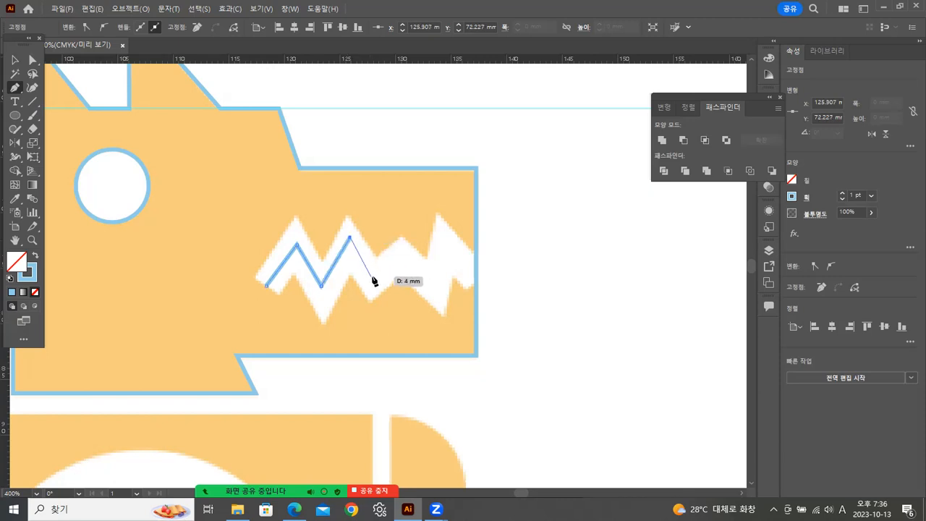
pyautogui.click(372, 277)
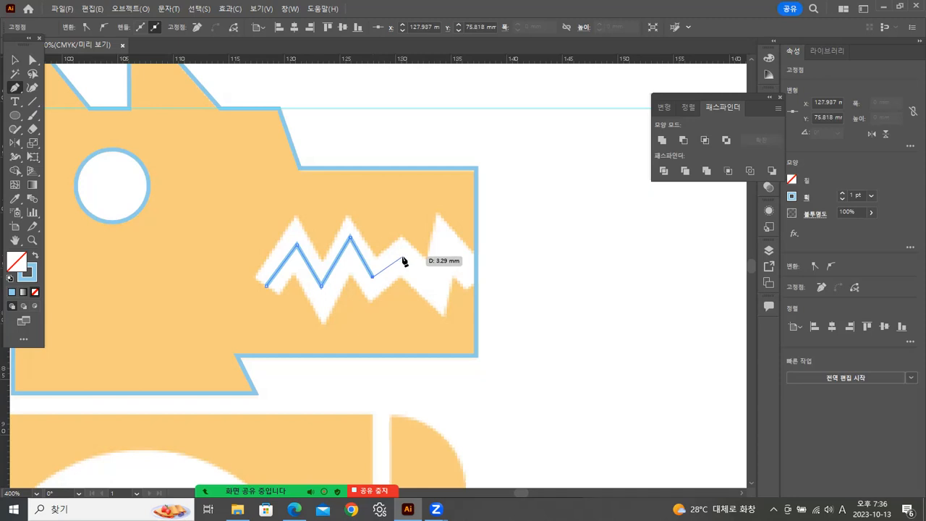
pyautogui.click(402, 256)
pyautogui.click(435, 288)
pyautogui.click(443, 241)
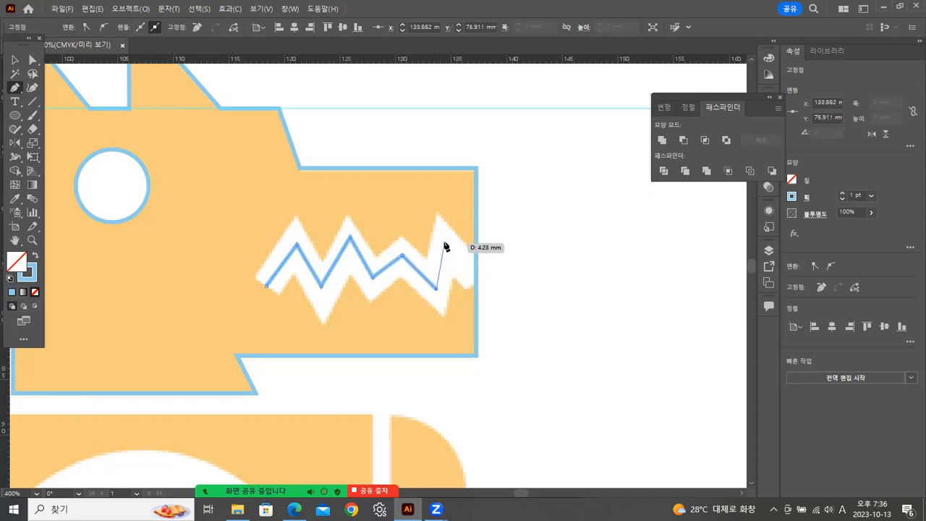
pyautogui.click(488, 289)
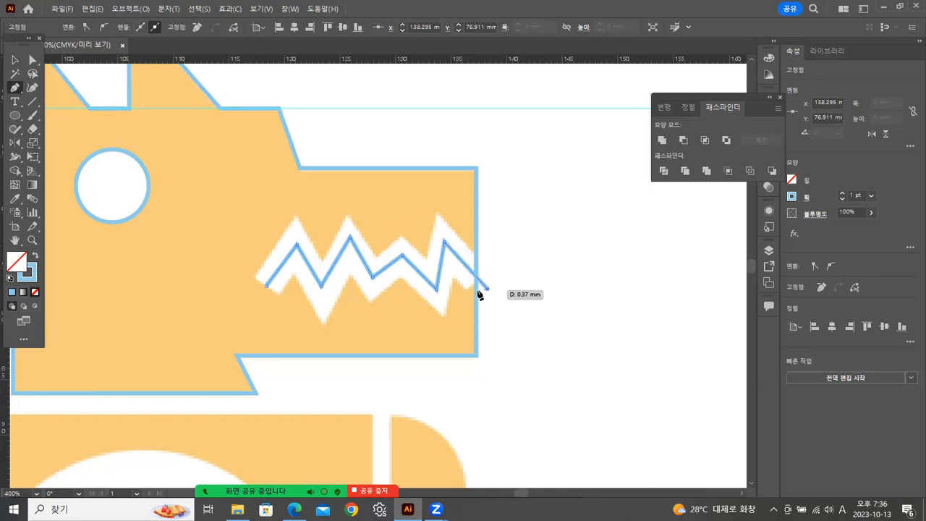
pyautogui.press('Escape')
pyautogui.press('v')
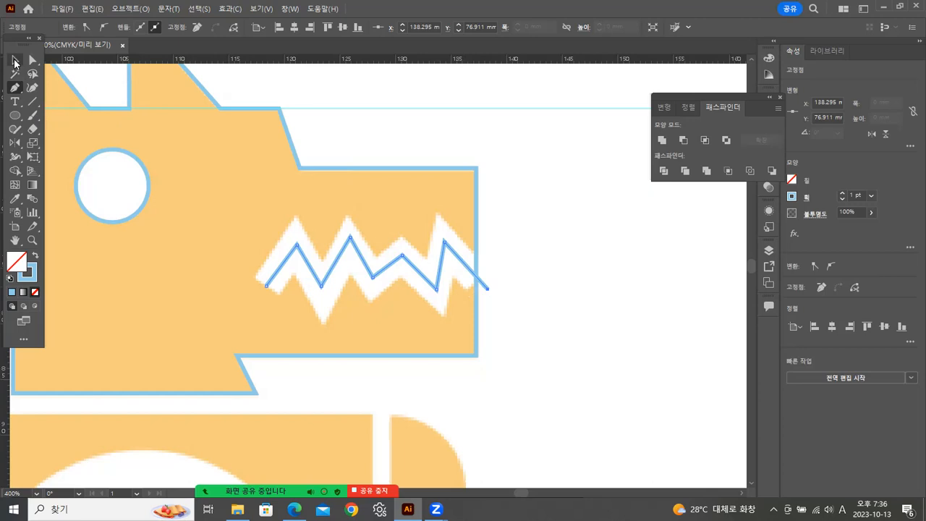
# Try a 10 pt stroke on the zigzag mouth path, reducing it to 9 pt.
pyautogui.click(705, 197)
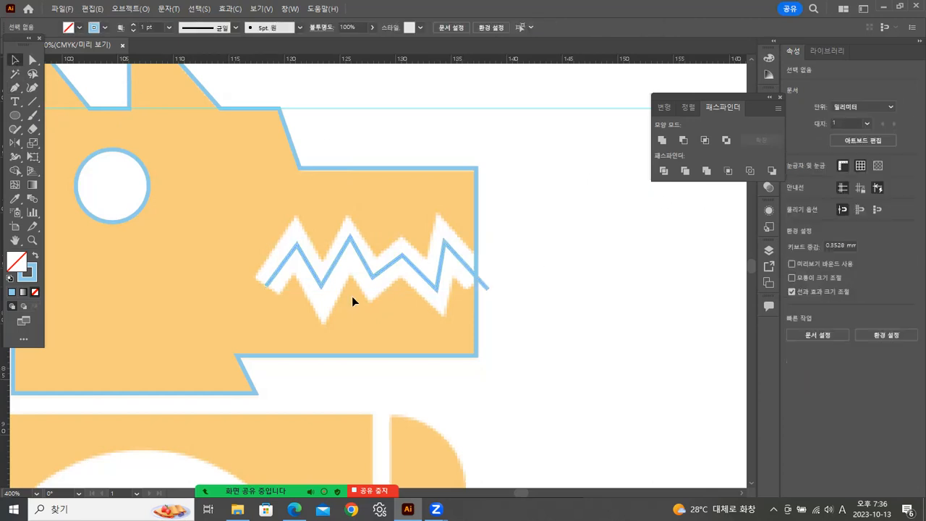
pyautogui.click(383, 273)
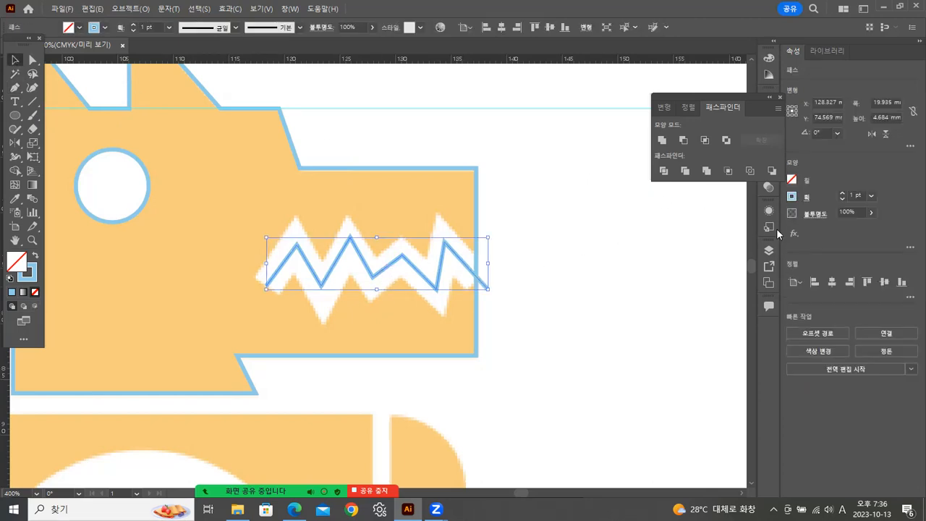
pyautogui.click(871, 198)
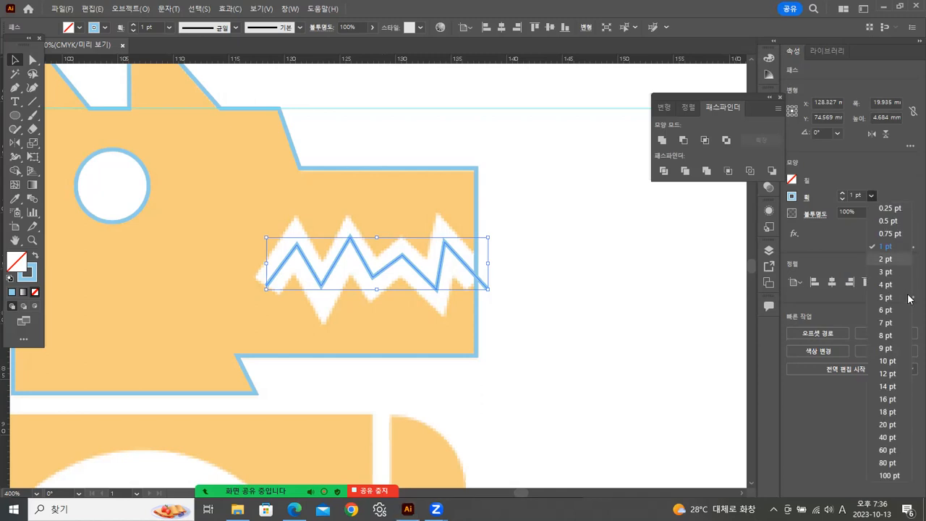
pyautogui.click(887, 360)
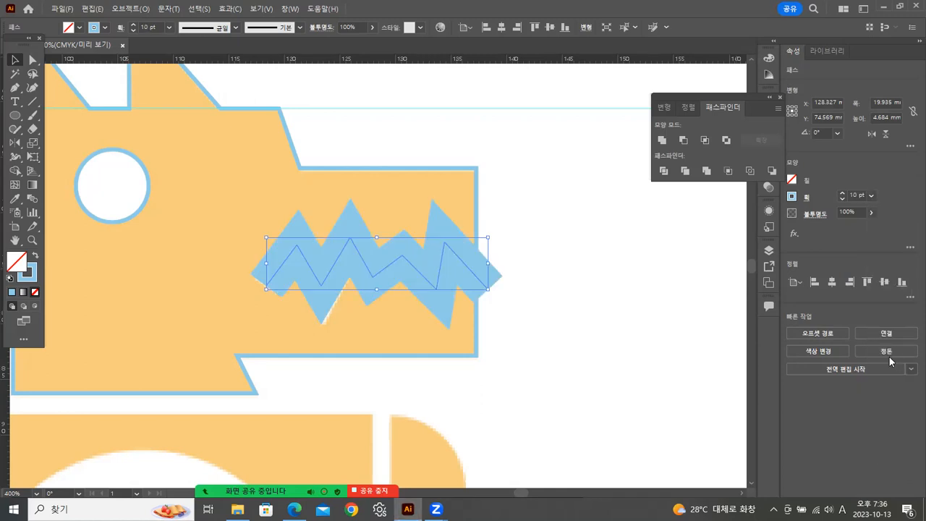
pyautogui.click(872, 197)
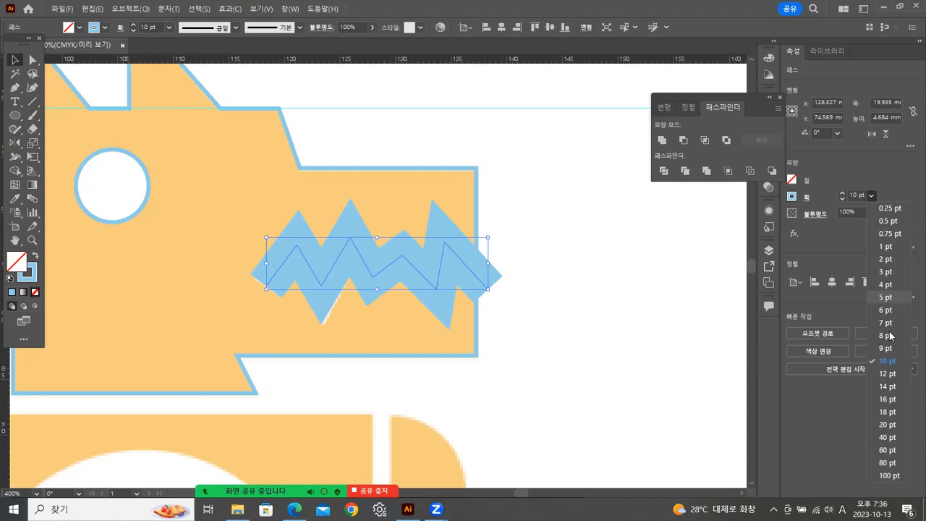
pyautogui.click(885, 351)
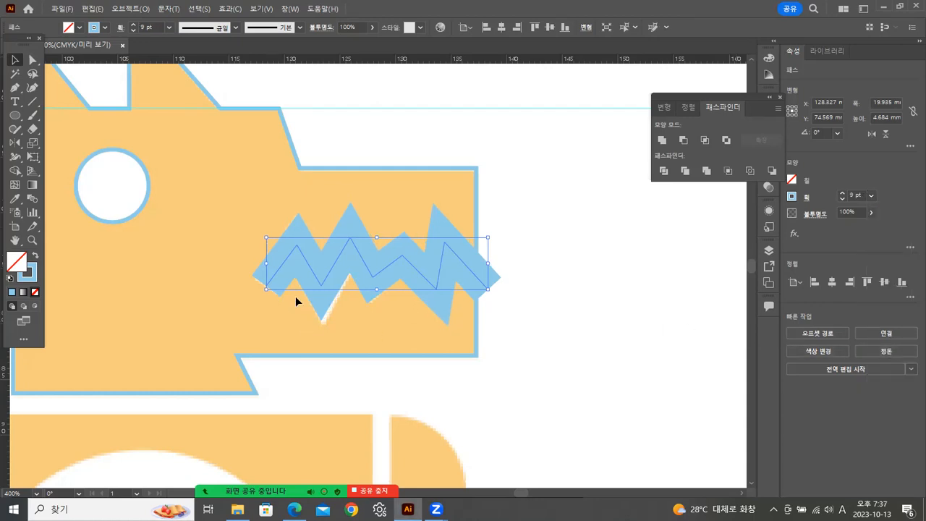
# Reposition the zigzag path's first peak and its first two valleys so the thick stroke covers the white mouth of the reference.
pyautogui.click(33, 60)
pyautogui.moveTo(323, 284); pyautogui.dragTo(322, 287)
pyautogui.moveTo(296, 247); pyautogui.dragTo(292, 243)
pyautogui.moveTo(374, 281); pyautogui.dragTo(374, 280)
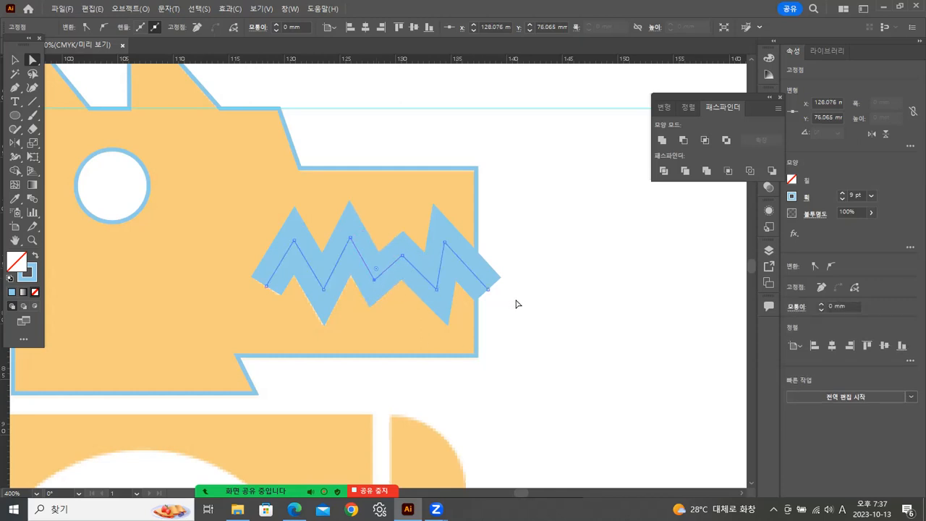
# Convert the mouth's 9 pt stroke into a filled shape with Outline Stroke and deselect it.
pyautogui.click(15, 59)
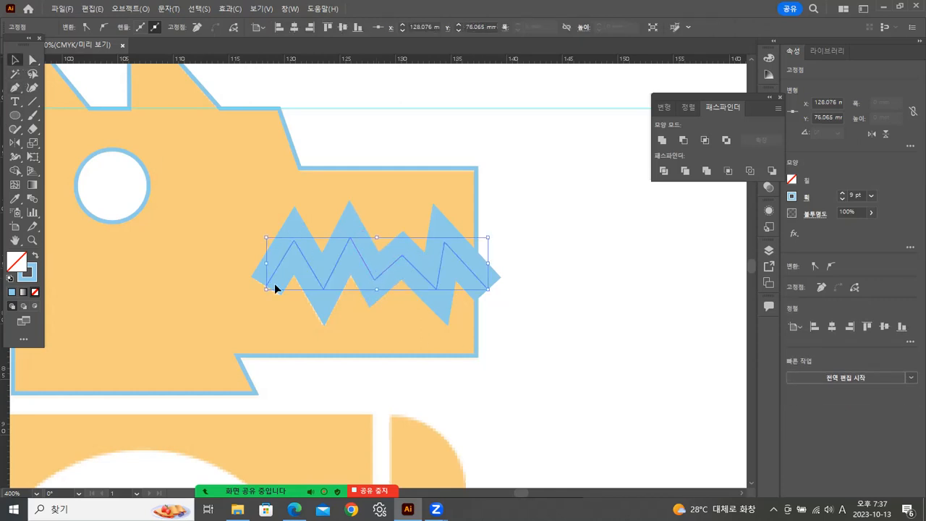
pyautogui.click(129, 11)
pyautogui.moveTo(181, 307)
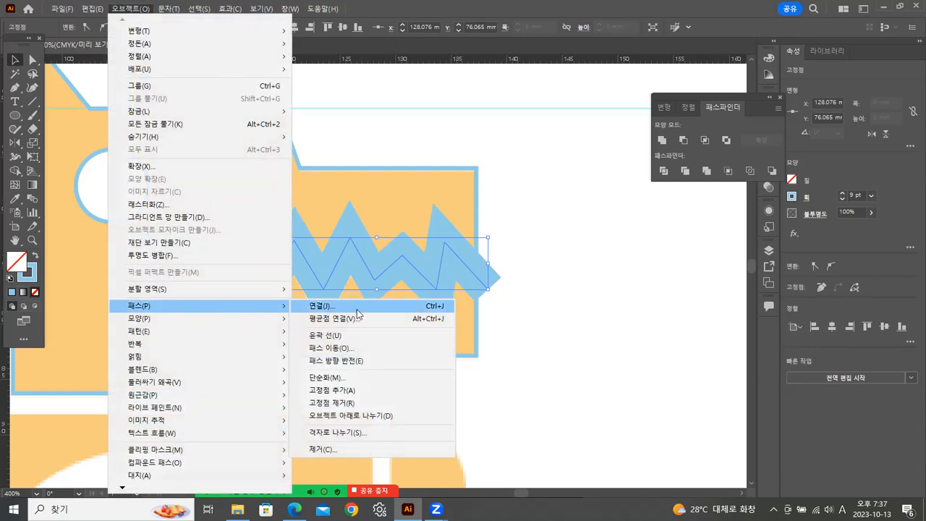
pyautogui.click(318, 336)
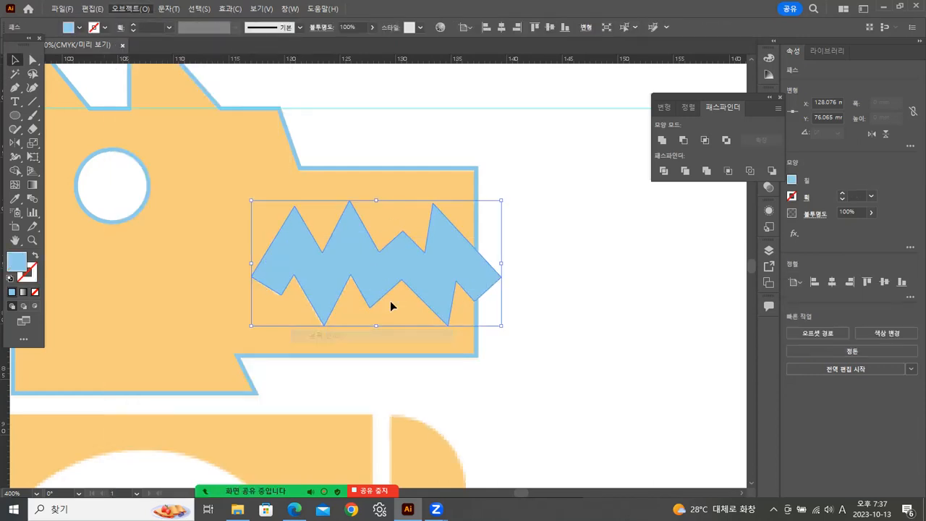
pyautogui.click(658, 246)
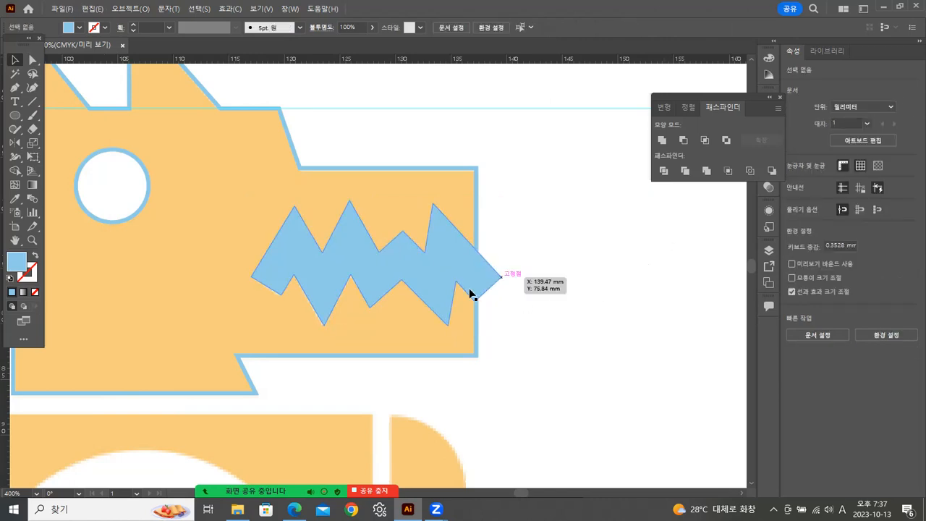
# Swap the head outline's stroke and fill, and subtract the mouth shape from it with Minus Front.
pyautogui.click(319, 172)
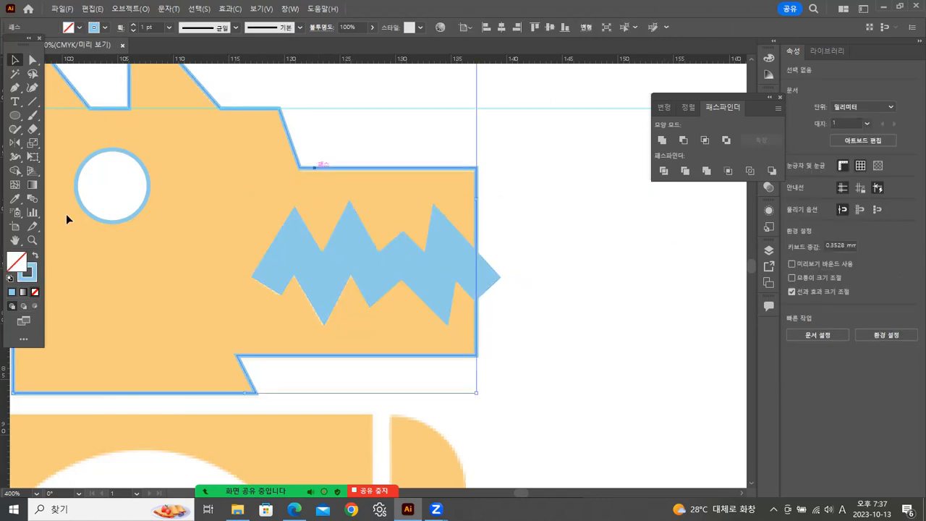
pyautogui.click(33, 257)
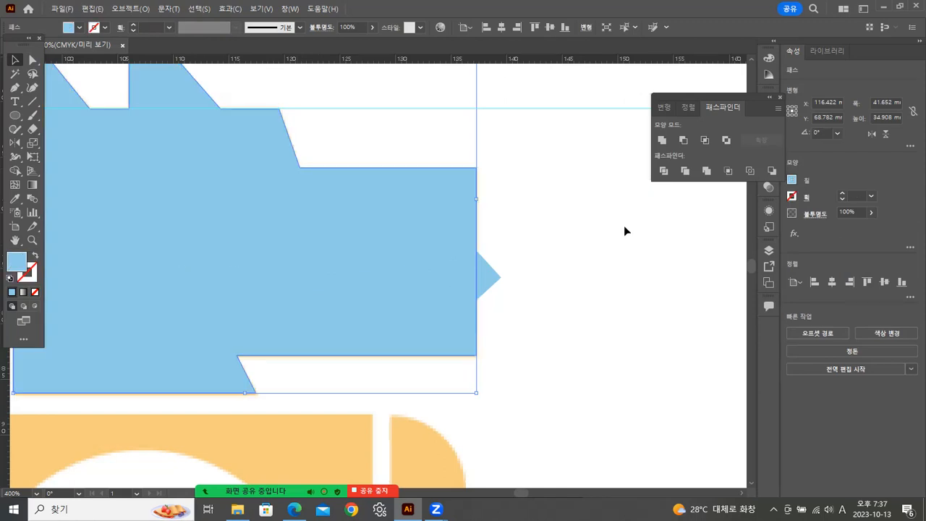
pyautogui.click(620, 223)
pyautogui.click(503, 282)
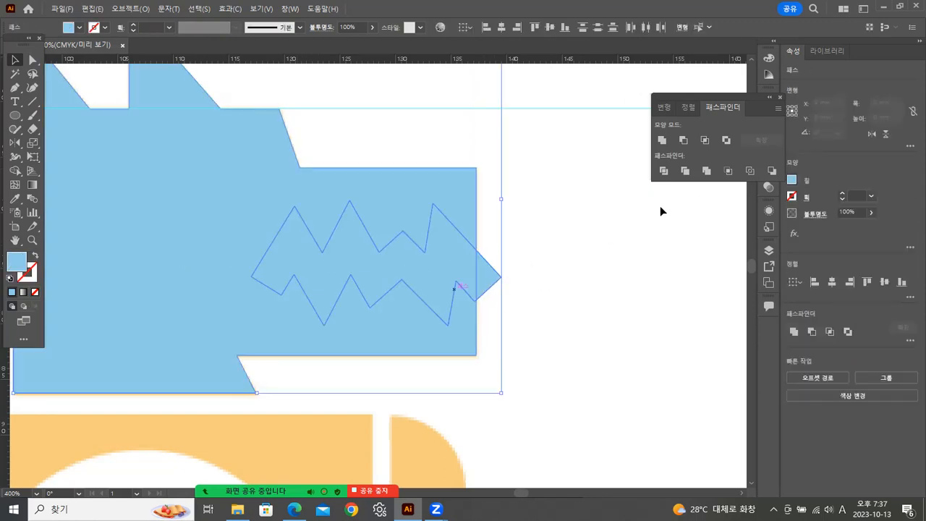
pyautogui.click(685, 139)
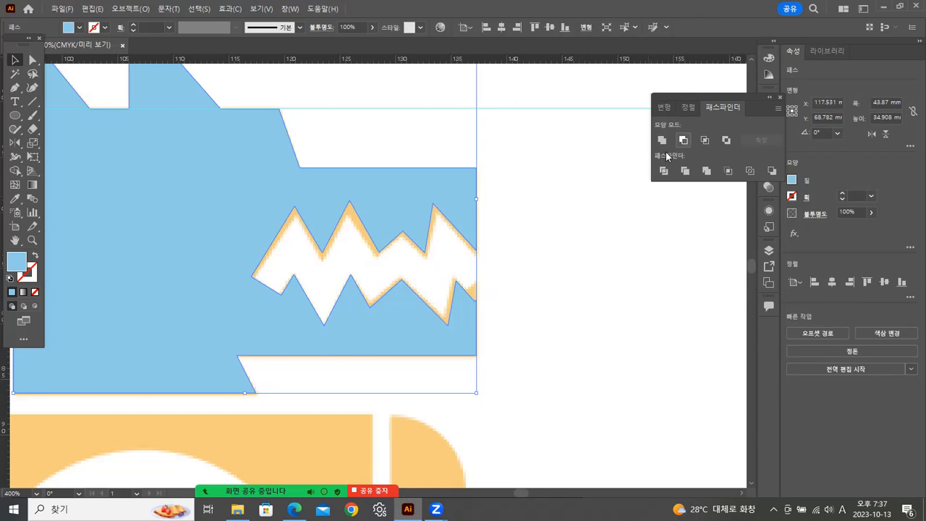
pyautogui.click(605, 214)
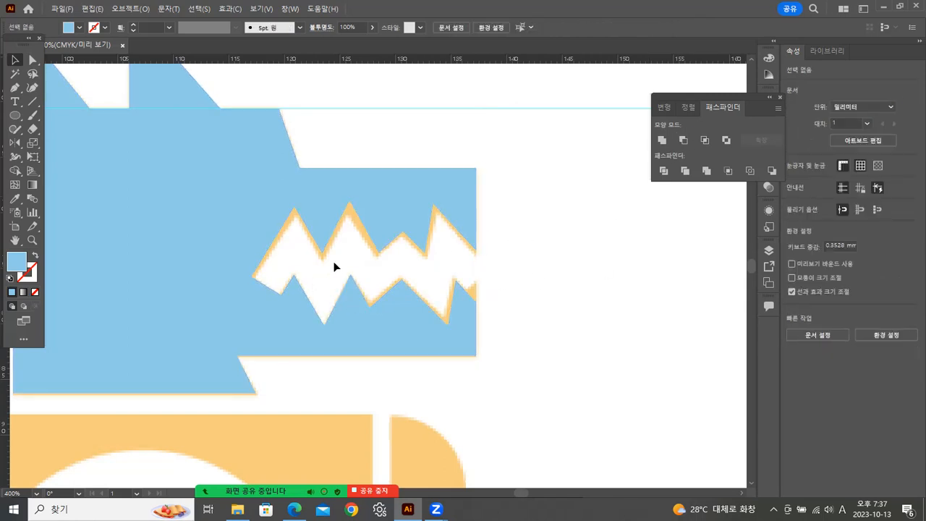
# Try to move the first upper peak of the mouth cut-out with Direct Selection, and undo the move.
pyautogui.click(33, 62)
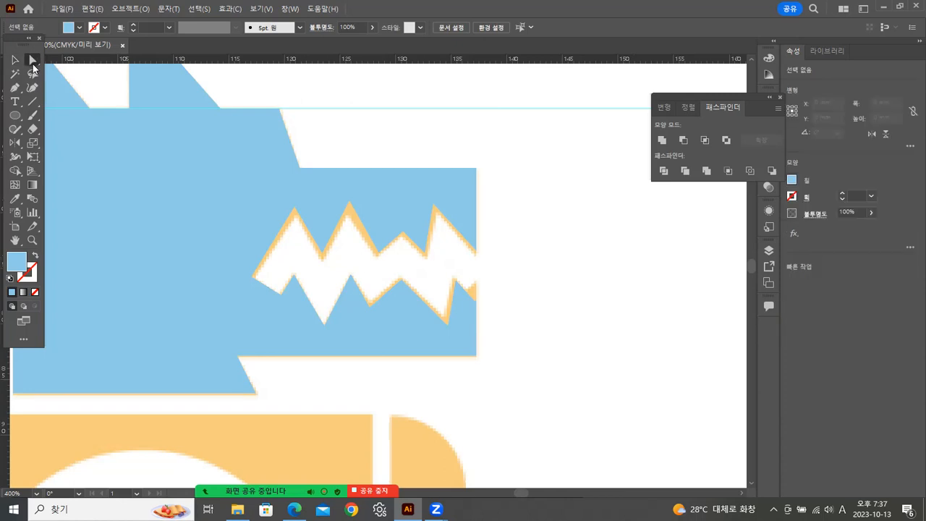
pyautogui.click(294, 208)
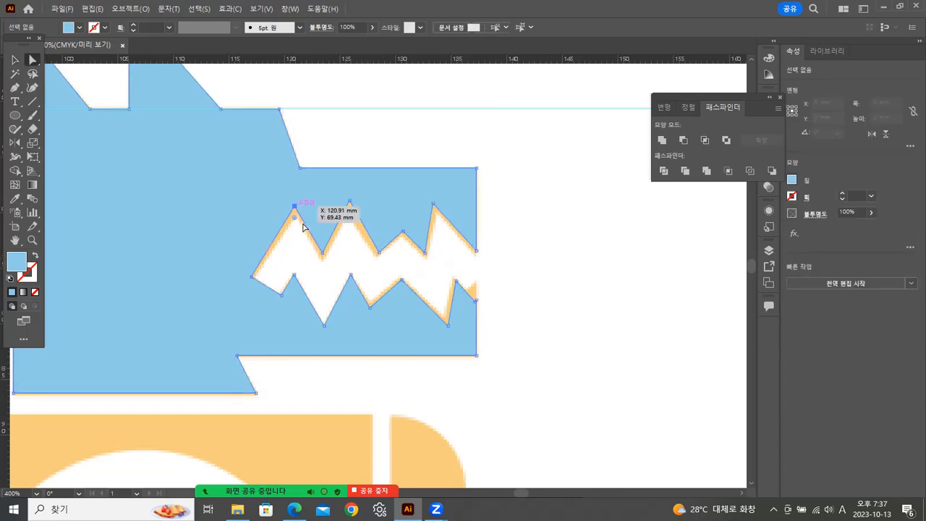
pyautogui.moveTo(296, 204)
pyautogui.mouseDown()
pyautogui.moveTo(296, 213)
pyautogui.moveTo(304, 208)
pyautogui.mouseUp()
pyautogui.hotkey('ctrl', 'z')
pyautogui.click(580, 222)
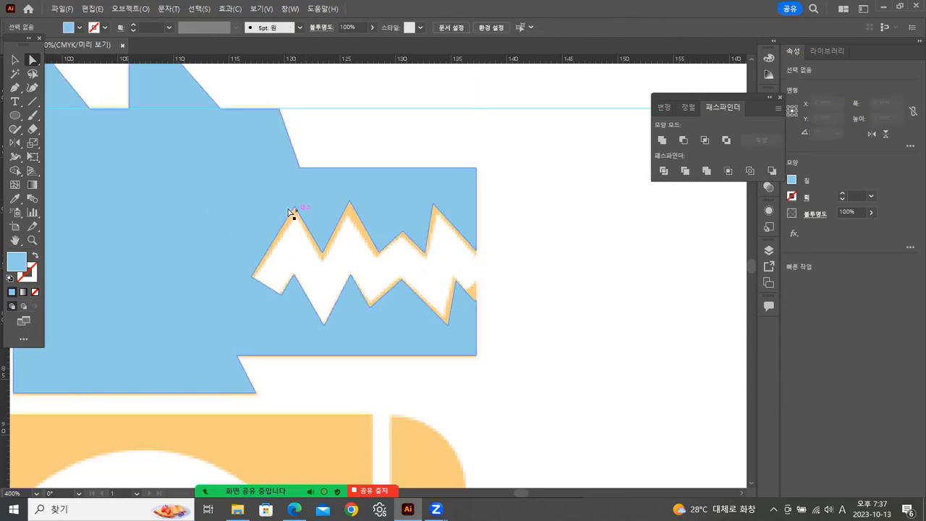
# Shift the whole head shape slightly down and sideways, nudge it back up and deselect it.
pyautogui.click(293, 209)
pyautogui.moveTo(294, 207); pyautogui.dragTo(297, 211)
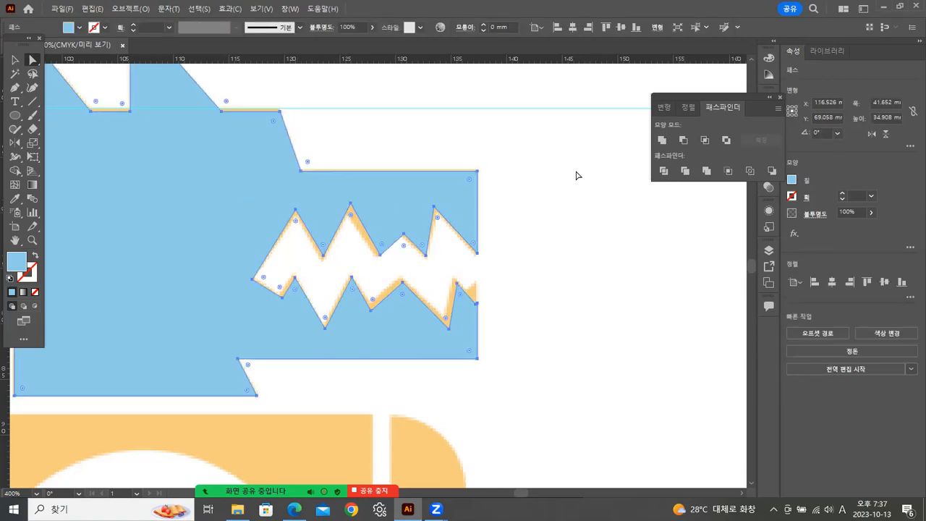
pyautogui.press('Up')
pyautogui.click(578, 186)
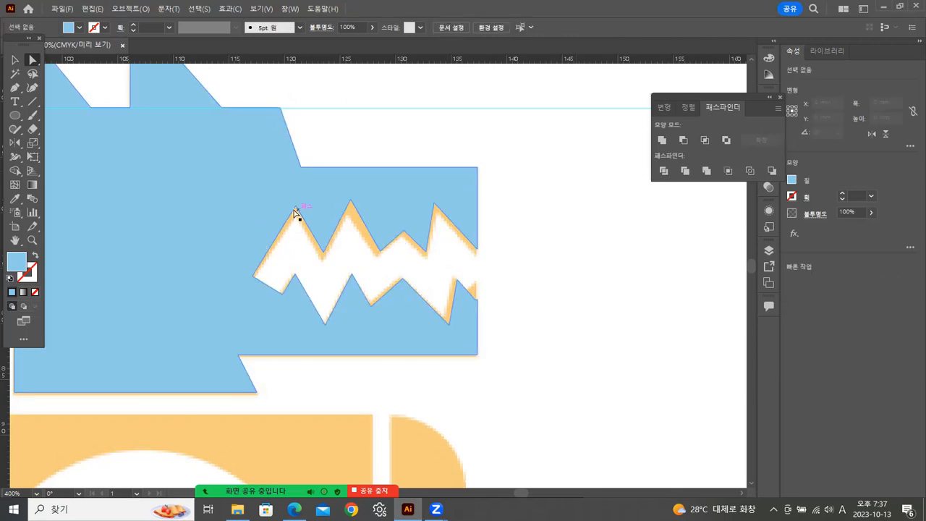
# Move the mouth cut-out's anchor points along its upper edge and at the snout end onto the white mouth of the reference.
pyautogui.moveTo(296, 209); pyautogui.dragTo(297, 210)
pyautogui.click(296, 209)
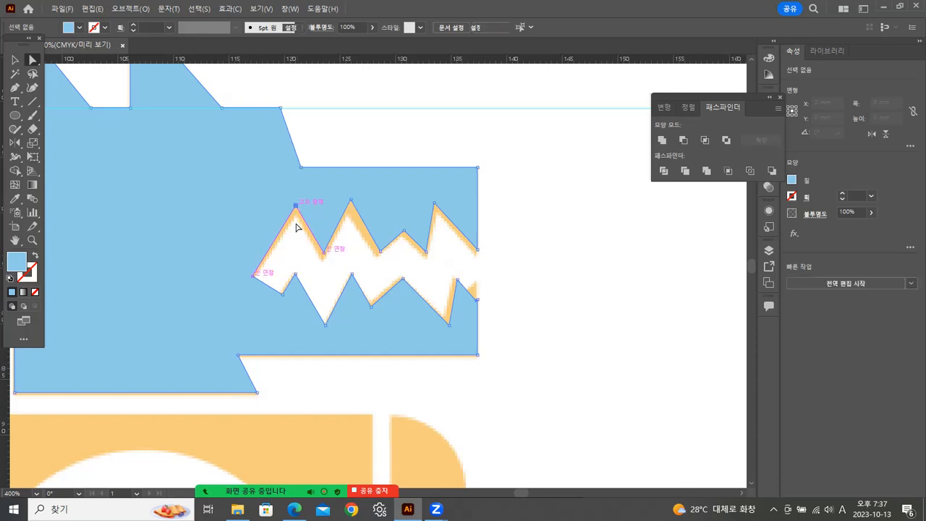
pyautogui.moveTo(296, 207); pyautogui.dragTo(295, 217)
pyautogui.moveTo(324, 255); pyautogui.dragTo(323, 259)
pyautogui.moveTo(353, 205); pyautogui.dragTo(346, 214)
pyautogui.moveTo(379, 252); pyautogui.dragTo(400, 236)
pyautogui.moveTo(434, 206); pyautogui.dragTo(430, 213)
pyautogui.hotkey('ctrl', 'z')
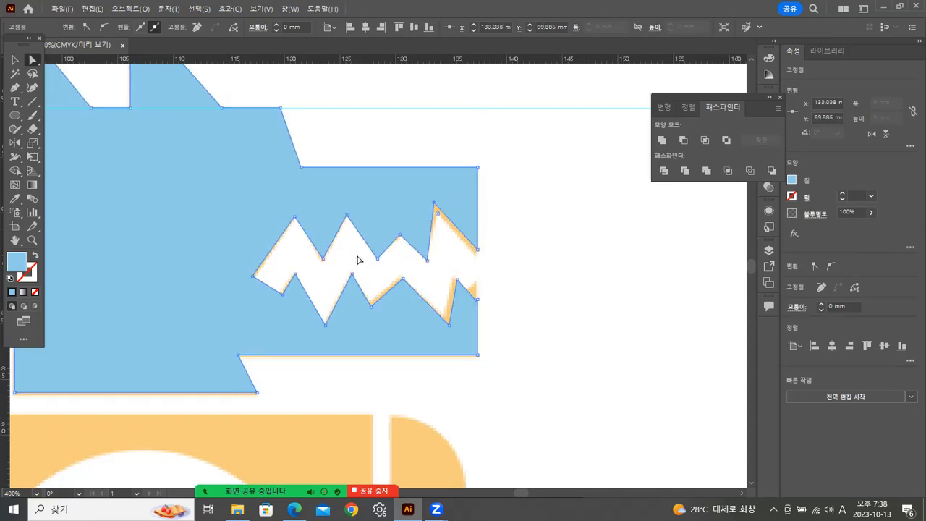
pyautogui.moveTo(434, 206); pyautogui.dragTo(436, 208)
pyautogui.moveTo(478, 249); pyautogui.dragTo(476, 282)
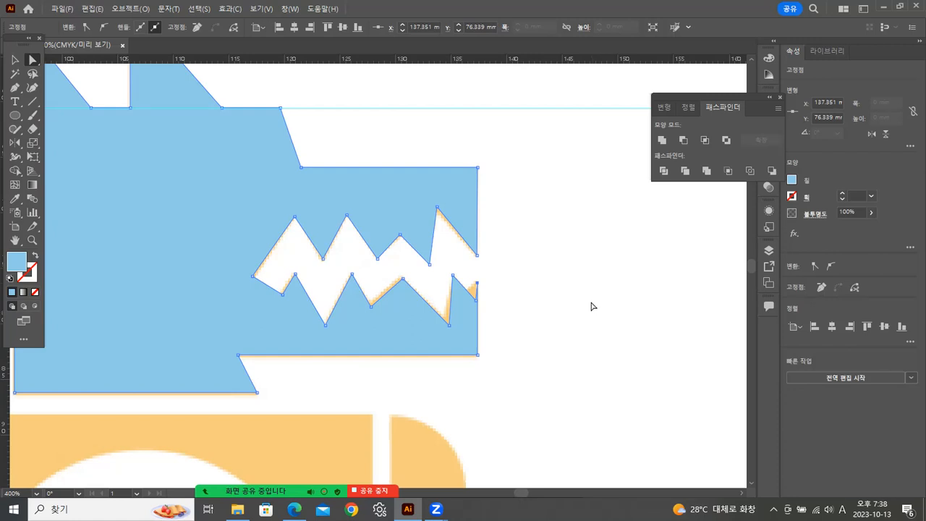
# Undo the anchor moves, the mouth subtraction and the head's fill and stroke swap.
pyautogui.hotkey('ctrl', 'z')
pyautogui.hotkey('ctrl', 'z')
pyautogui.hotkey('ctrl', 'z')
pyautogui.hotkey('ctrl', 'z')
pyautogui.hotkey('ctrl', 'z')
pyautogui.hotkey('ctrl', 'z')
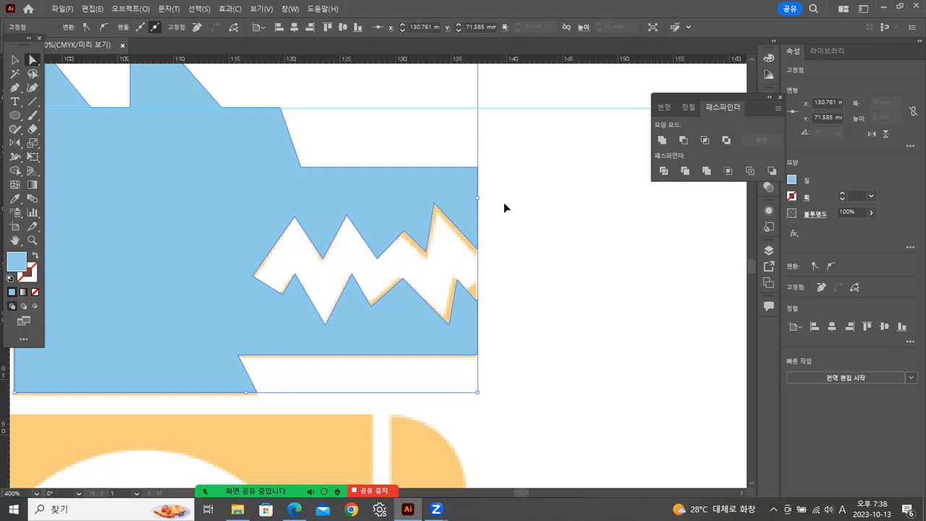
pyautogui.hotkey('ctrl', 'z')
pyautogui.hotkey('ctrl', 'z')
pyautogui.hotkey('ctrl', 'z')
pyautogui.hotkey('ctrl', 'z')
pyautogui.hotkey('ctrl', 'z')
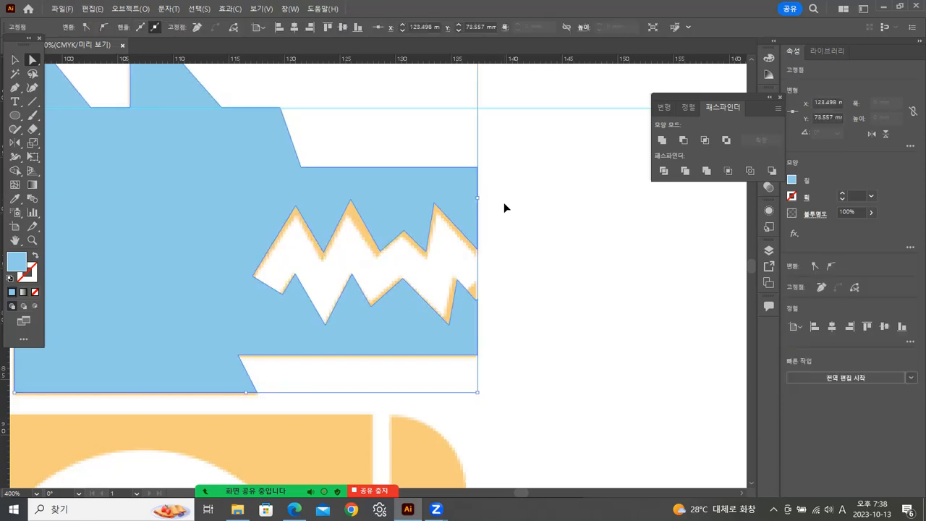
pyautogui.hotkey('ctrl', 'z')
pyautogui.hotkey('ctrl', 'z')
pyautogui.hotkey('ctrl', 'z')
pyautogui.hotkey('ctrl', 'z')
pyautogui.hotkey('ctrl', 'z')
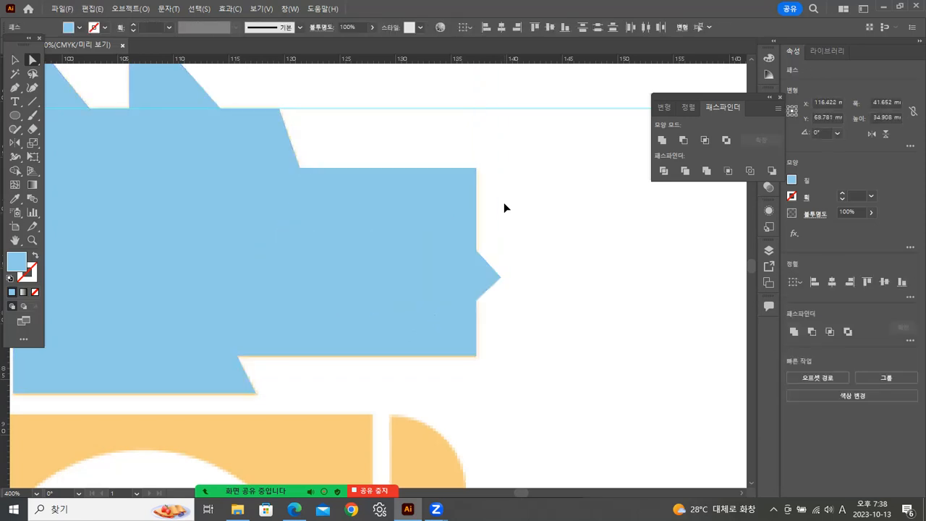
pyautogui.hotkey('ctrl', 'z')
# Try moving the filled mouth shape, and undo both the move and the Outline Stroke conversion.
pyautogui.click(15, 60)
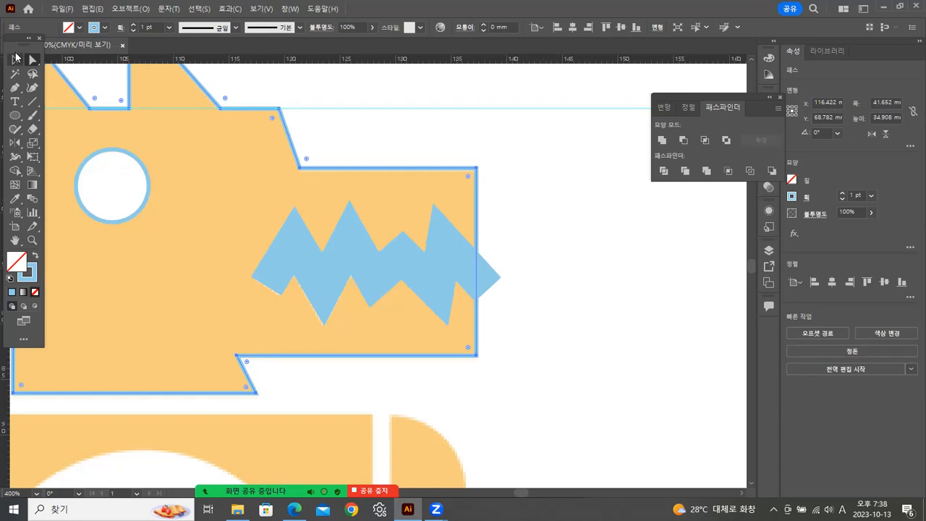
pyautogui.click(584, 196)
pyautogui.click(437, 270)
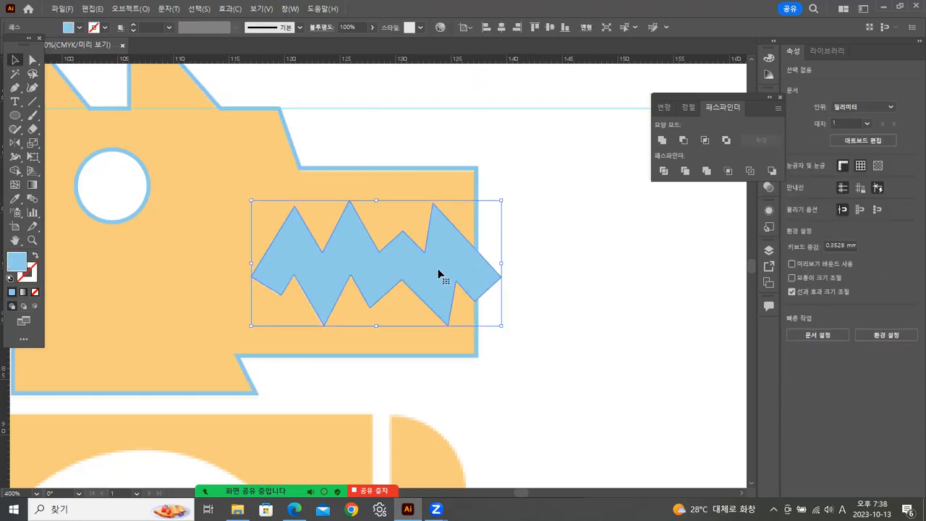
pyautogui.moveTo(438, 270); pyautogui.dragTo(447, 226)
pyautogui.hotkey('ctrl', 'z')
pyautogui.hotkey('ctrl', 'z')
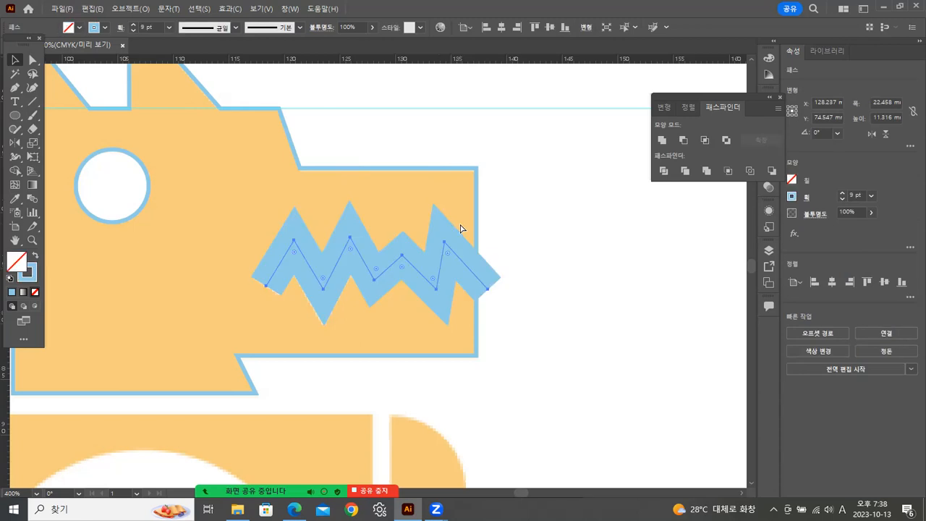
# Test 0.25 pt and 8 pt strokes on the zigzag mouth path and set its stroke weight to 1 pt.
pyautogui.click(873, 196)
pyautogui.click(865, 210)
pyautogui.click(871, 196)
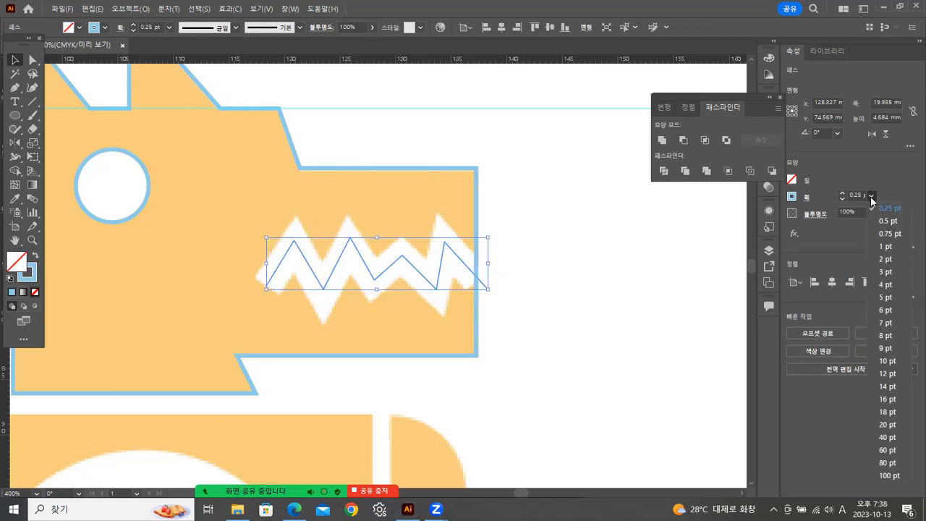
pyautogui.click(883, 335)
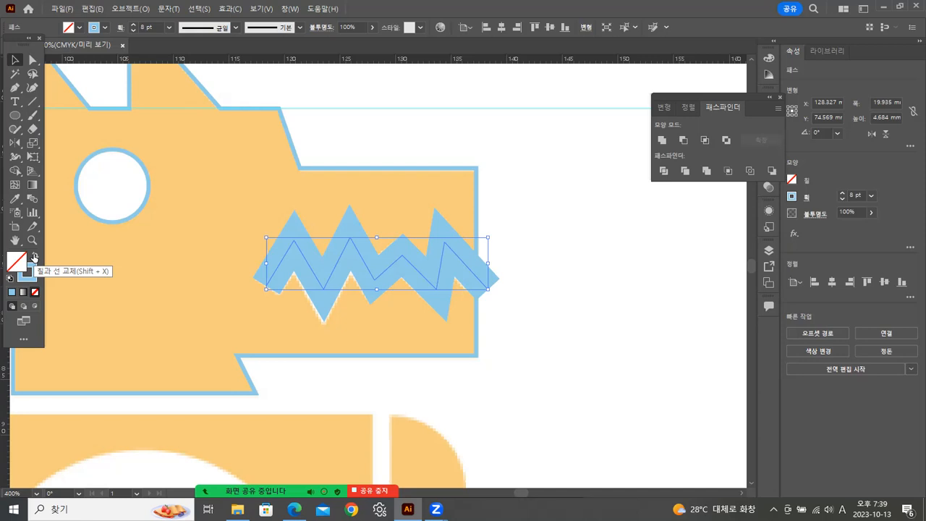
pyautogui.click(871, 195)
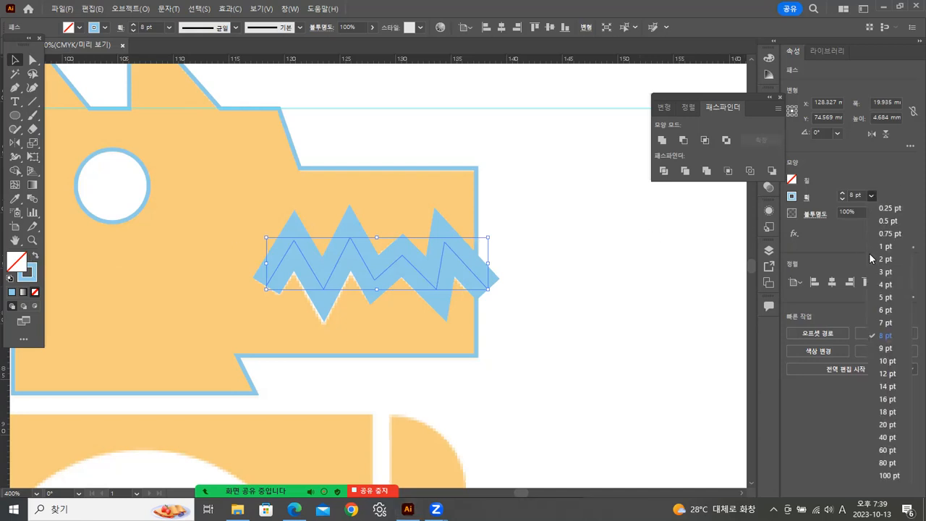
pyautogui.click(884, 247)
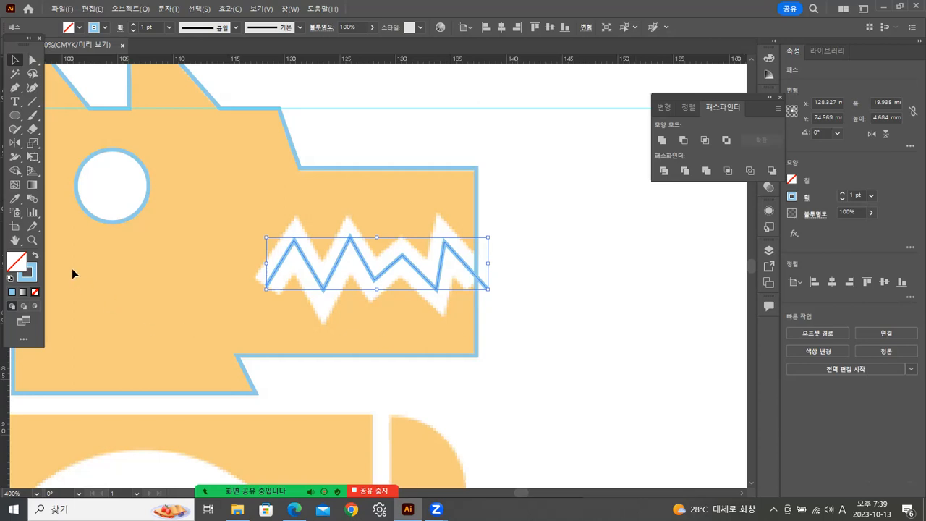
pyautogui.click(31, 242)
pyautogui.click(272, 299)
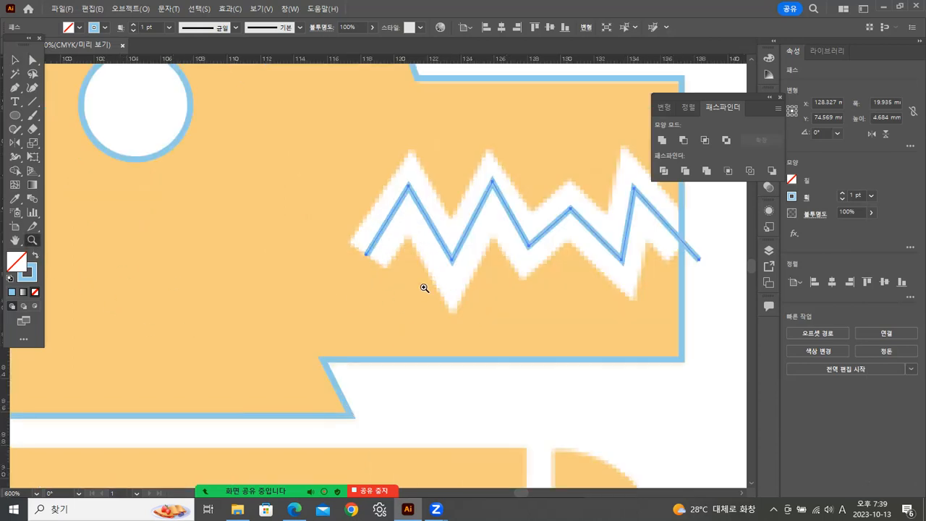
# Adjust the zigzag mouth path's peak and valley anchors within the white mouth and place its outer endpoint on the snout's front edge.
pyautogui.click(424, 288)
pyautogui.moveTo(406, 244); pyautogui.dragTo(235, 338)
pyautogui.click(32, 60)
pyautogui.moveTo(207, 211); pyautogui.dragTo(235, 239)
pyautogui.moveTo(319, 204); pyautogui.dragTo(318, 225)
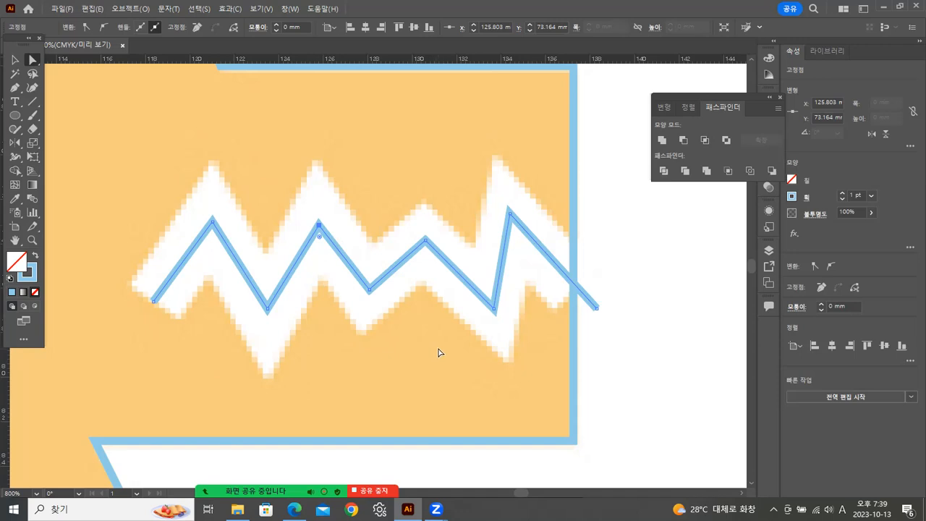
pyautogui.moveTo(597, 309); pyautogui.dragTo(574, 285)
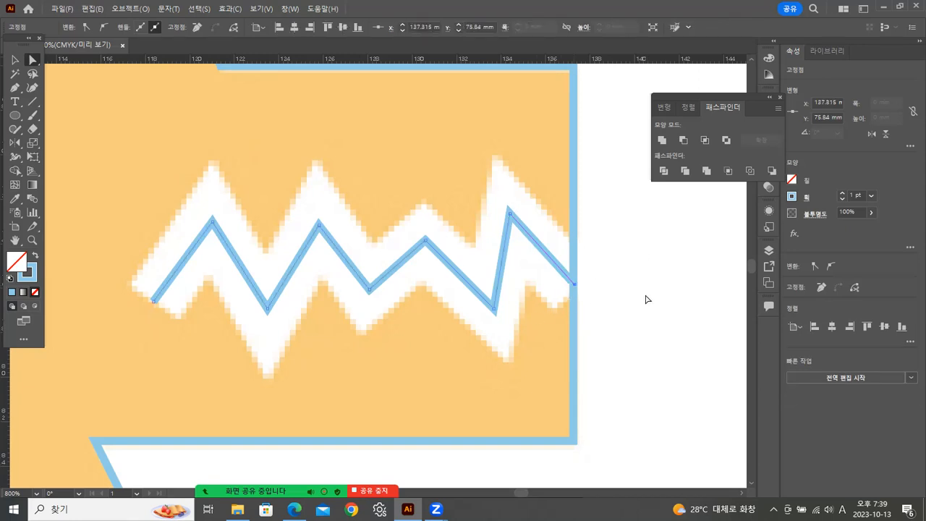
pyautogui.moveTo(367, 295); pyautogui.dragTo(369, 286)
pyautogui.moveTo(496, 311); pyautogui.dragTo(491, 301)
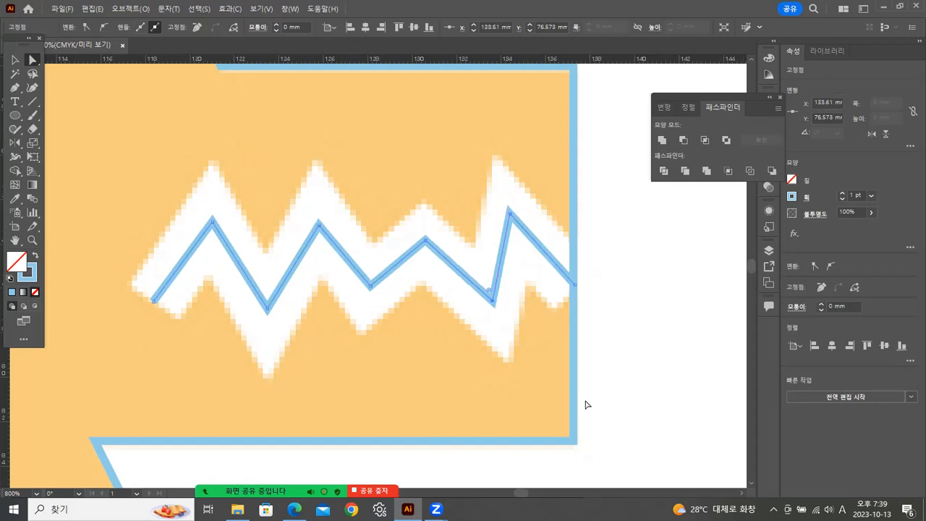
# Set the mouth path's stroke to 8 pt and fine-tune its anchor points so the thick zigzag covers the white reference mouth.
pyautogui.click(872, 196)
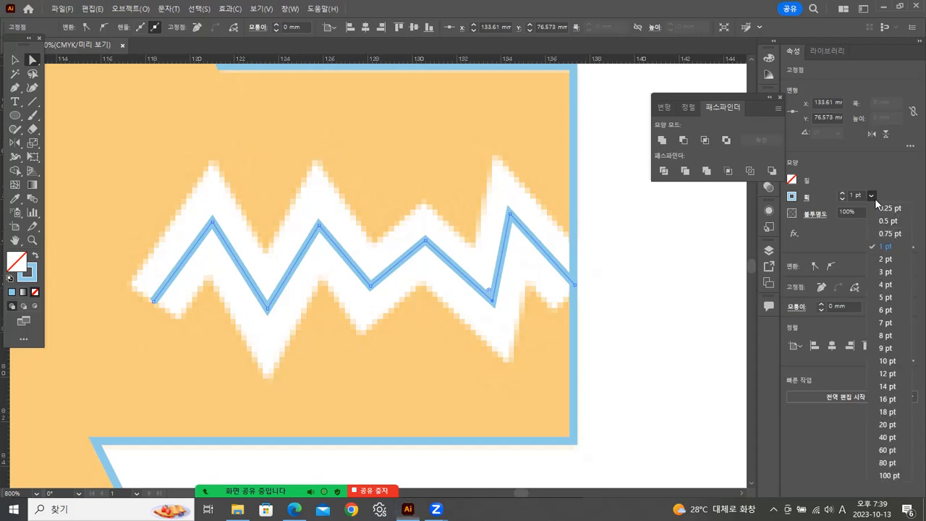
pyautogui.click(894, 335)
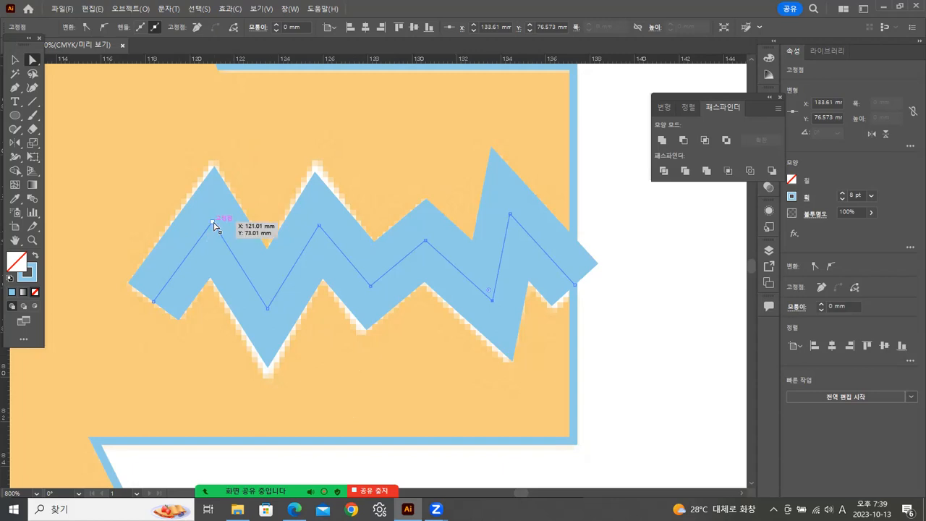
pyautogui.moveTo(213, 221); pyautogui.dragTo(212, 215)
pyautogui.moveTo(269, 309); pyautogui.dragTo(266, 313)
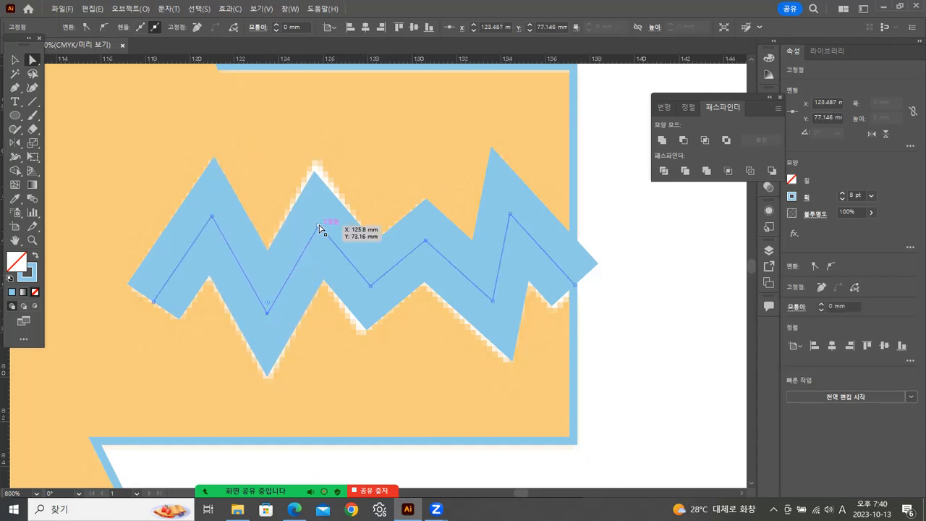
pyautogui.moveTo(319, 225); pyautogui.dragTo(319, 217)
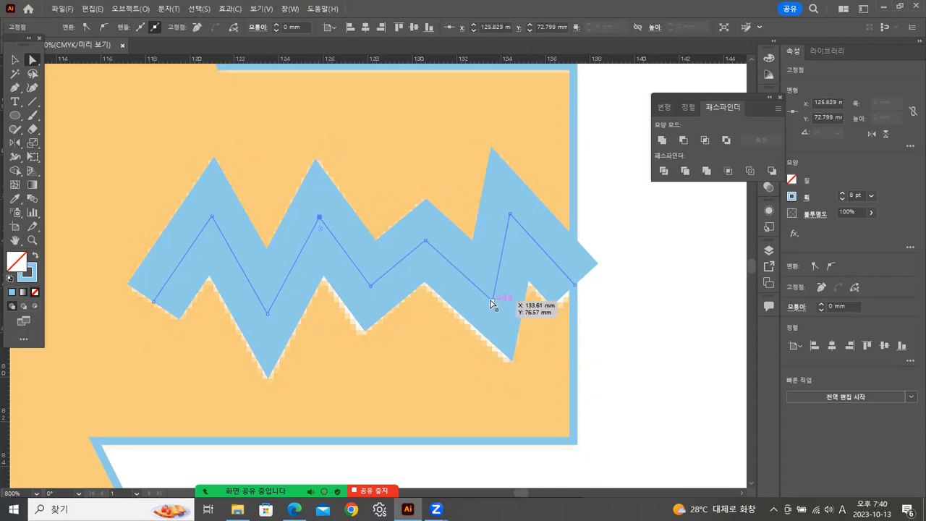
pyautogui.moveTo(492, 304); pyautogui.dragTo(489, 309)
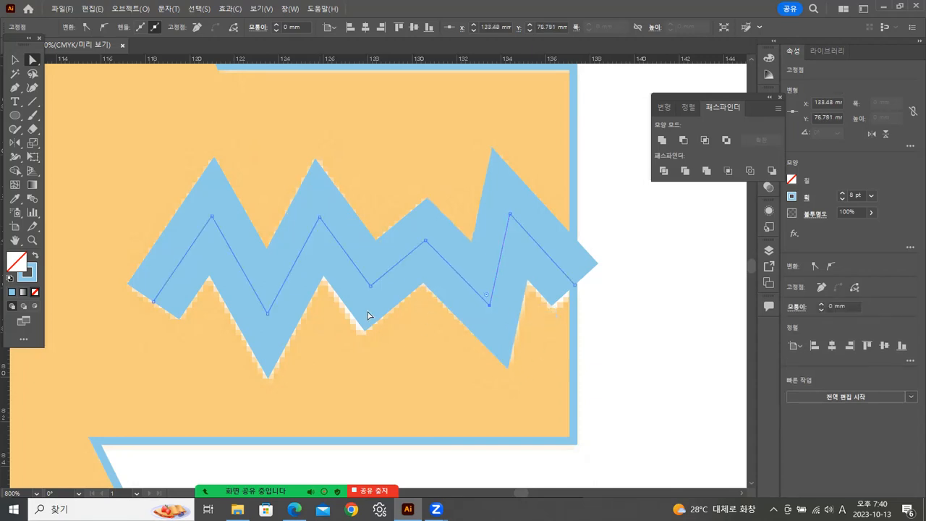
pyautogui.moveTo(368, 287); pyautogui.dragTo(367, 293)
pyautogui.moveTo(577, 288); pyautogui.dragTo(576, 295)
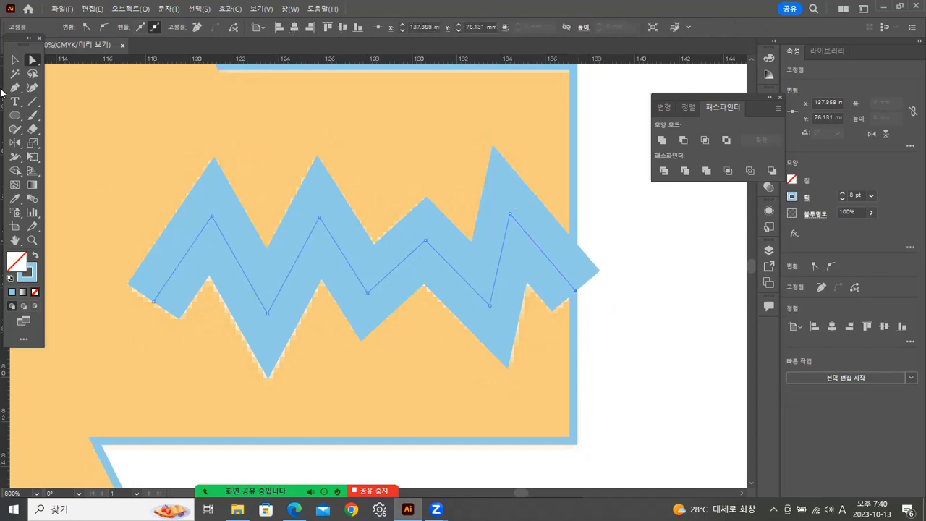
# Convert the zigzag mouth's stroke into a filled shape with Outline Stroke.
pyautogui.click(15, 59)
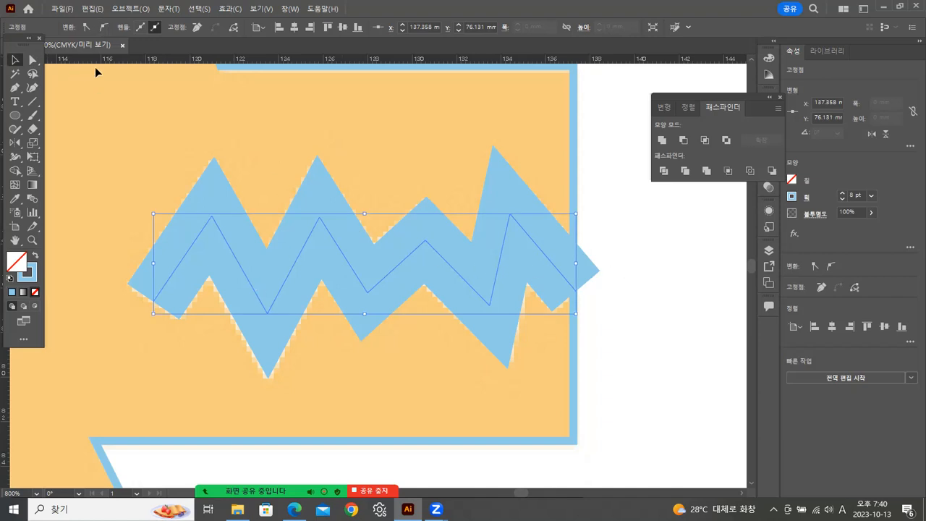
pyautogui.click(130, 9)
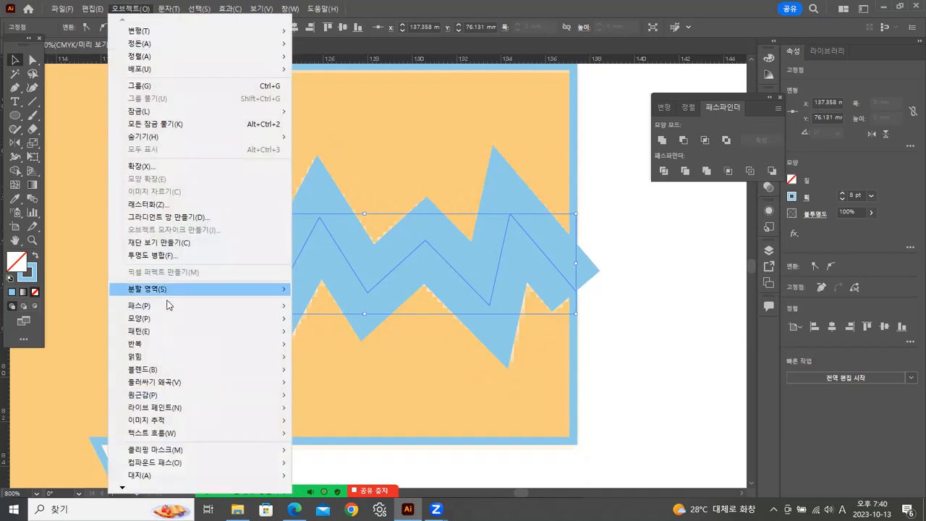
pyautogui.moveTo(236, 308)
pyautogui.click(324, 335)
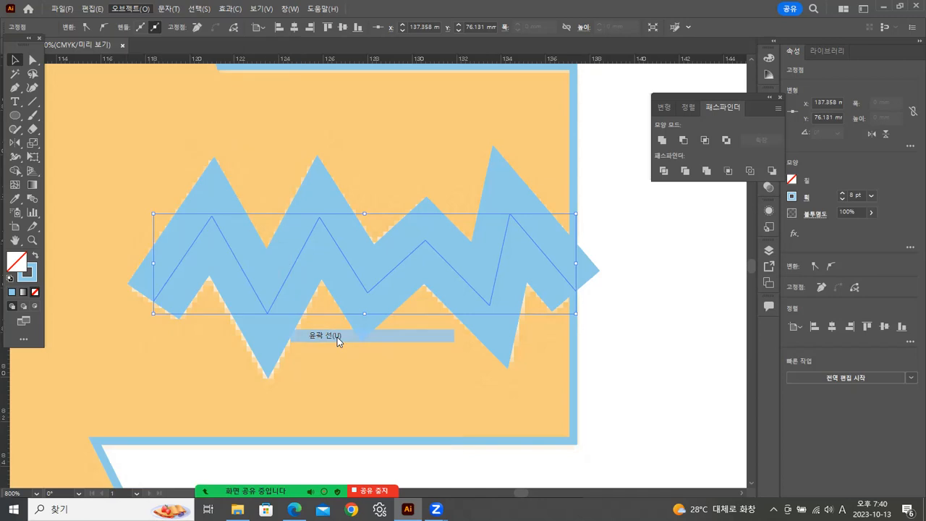
# Swap the wolf head's fill and stroke, and cut the zigzag mouth out of it with Minus Front.
pyautogui.click(574, 208)
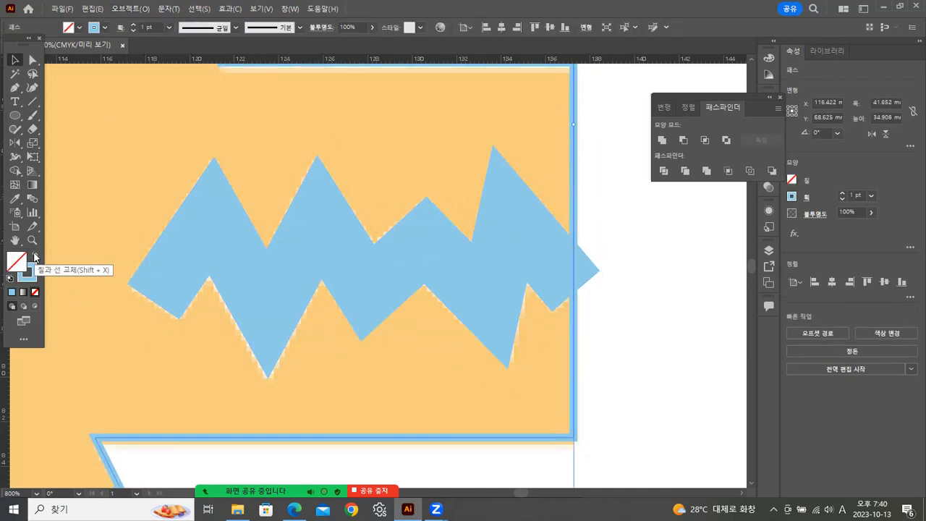
pyautogui.click(34, 257)
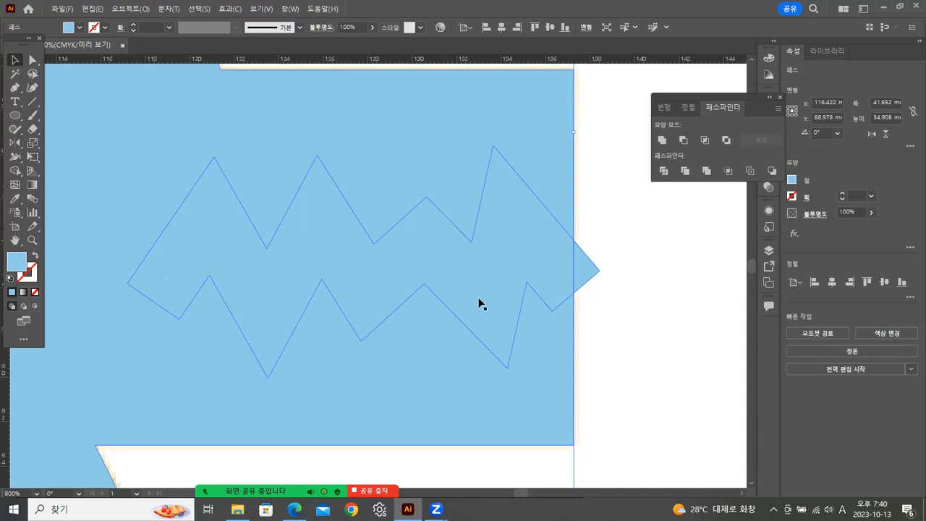
pyautogui.click(647, 241)
pyautogui.click(557, 273)
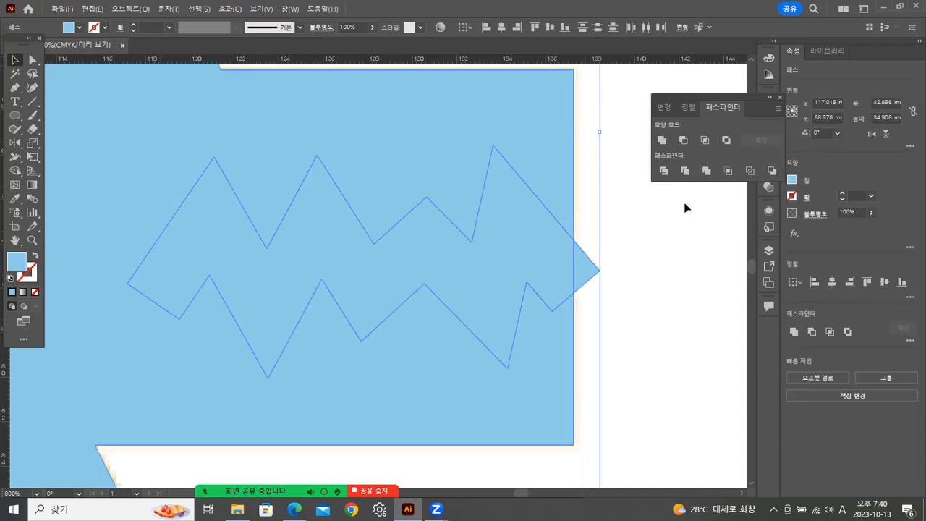
pyautogui.click(683, 141)
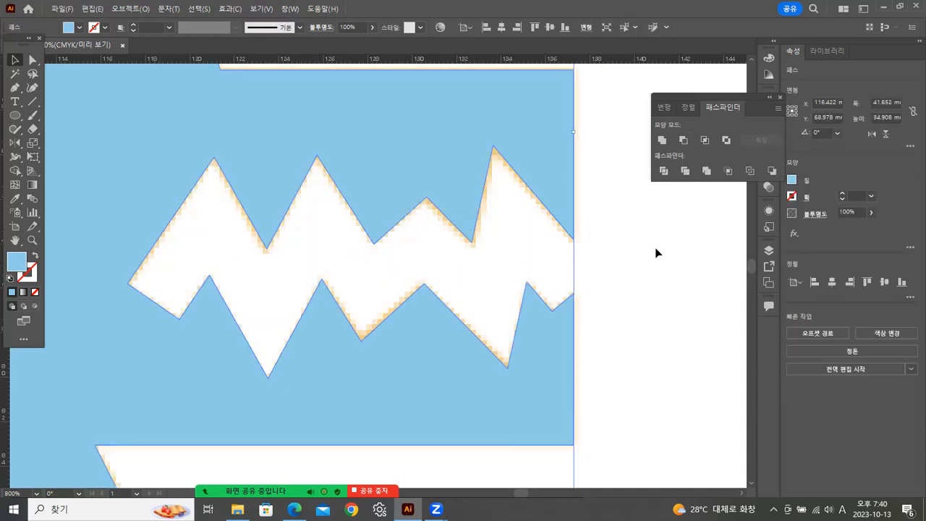
# Try sending the wolf head to the back of the stacking order, and undo that and a small move of the head.
pyautogui.doubleClick(32, 240)
pyautogui.click(340, 269)
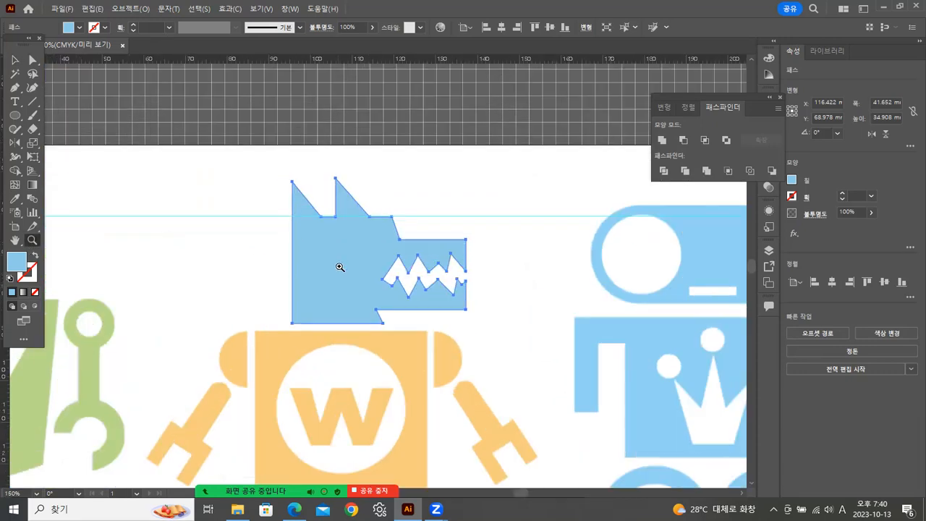
pyautogui.click(14, 62)
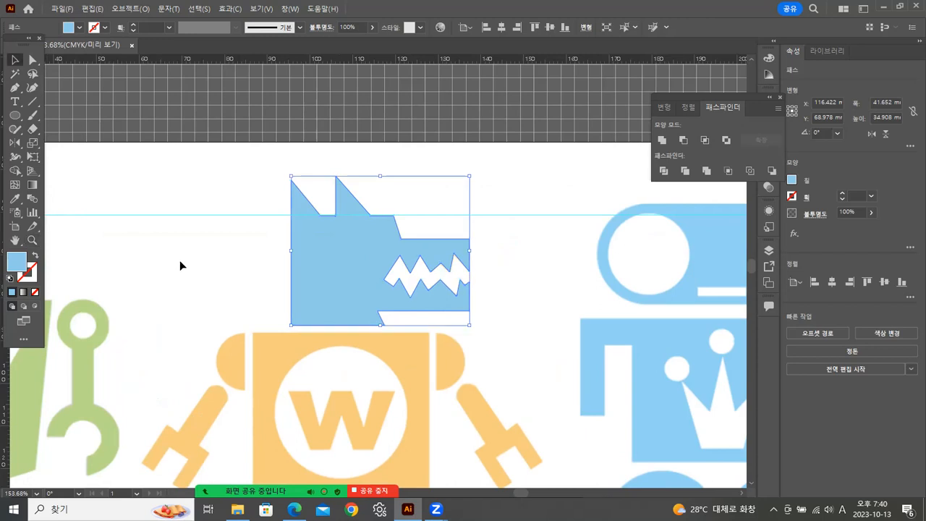
pyautogui.click(282, 265)
pyautogui.moveTo(264, 233); pyautogui.dragTo(338, 291)
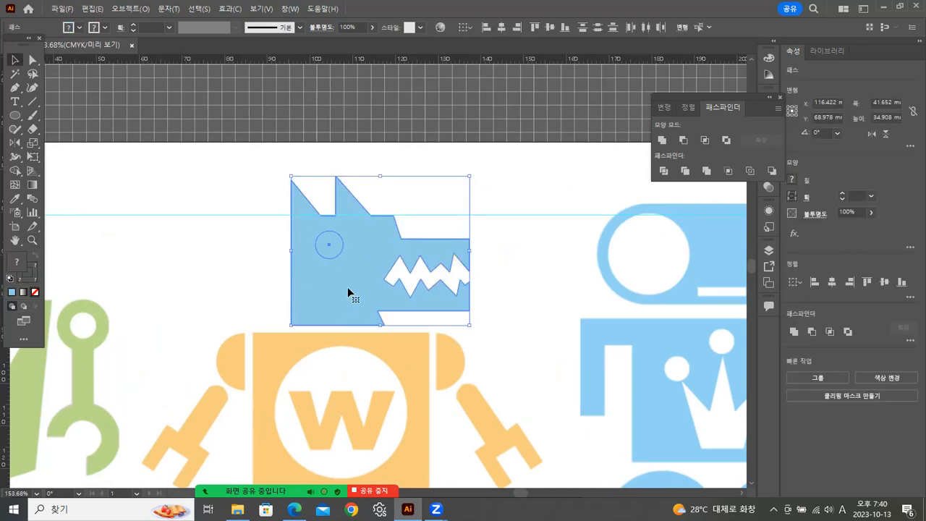
pyautogui.click(327, 278)
pyautogui.rightClick(326, 277)
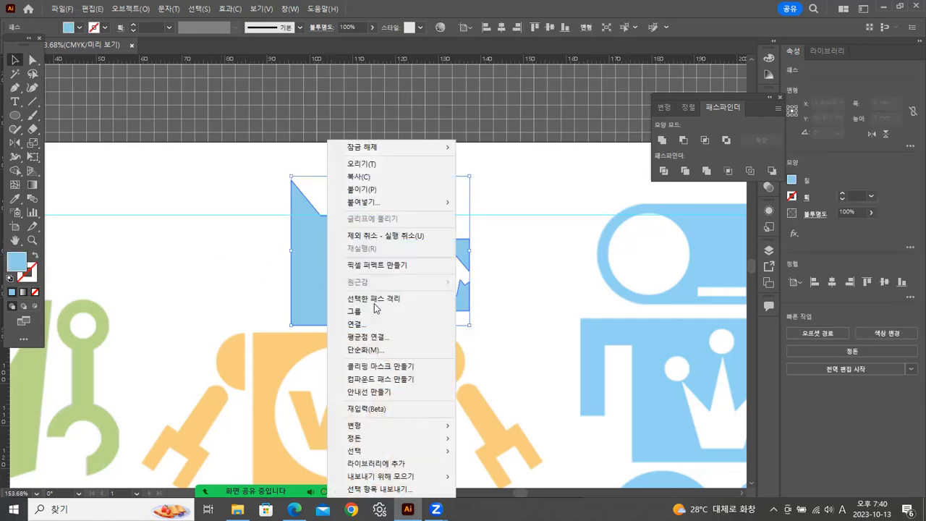
pyautogui.moveTo(358, 437)
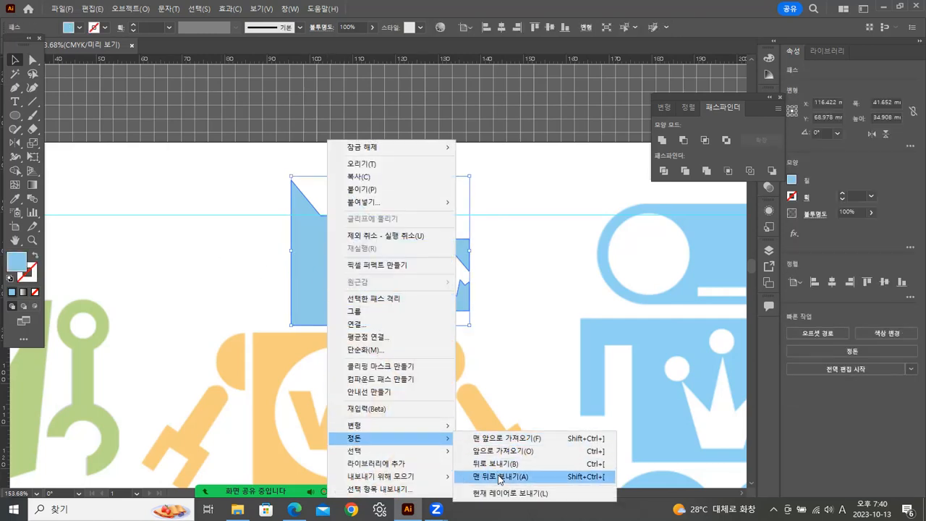
pyautogui.click(507, 475)
pyautogui.click(195, 250)
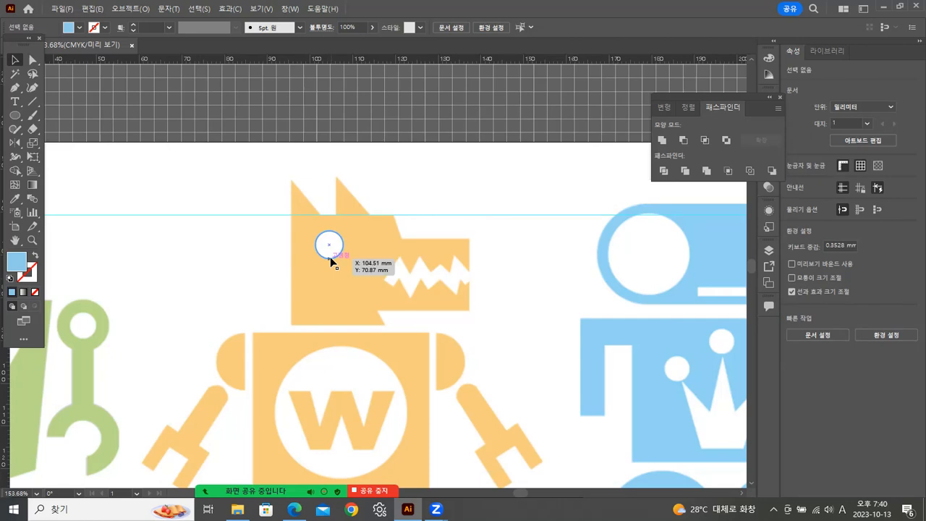
pyautogui.hotkey('ctrl', 'z')
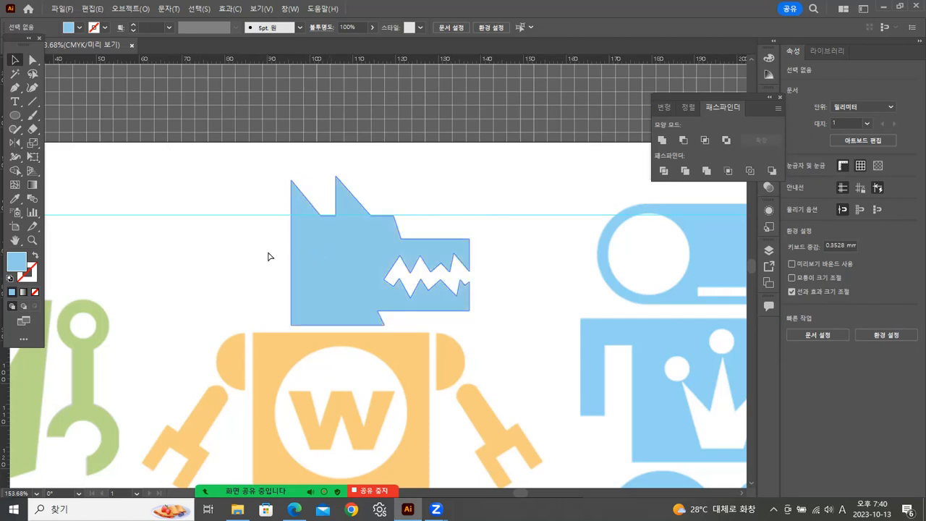
pyautogui.moveTo(344, 272); pyautogui.dragTo(341, 269)
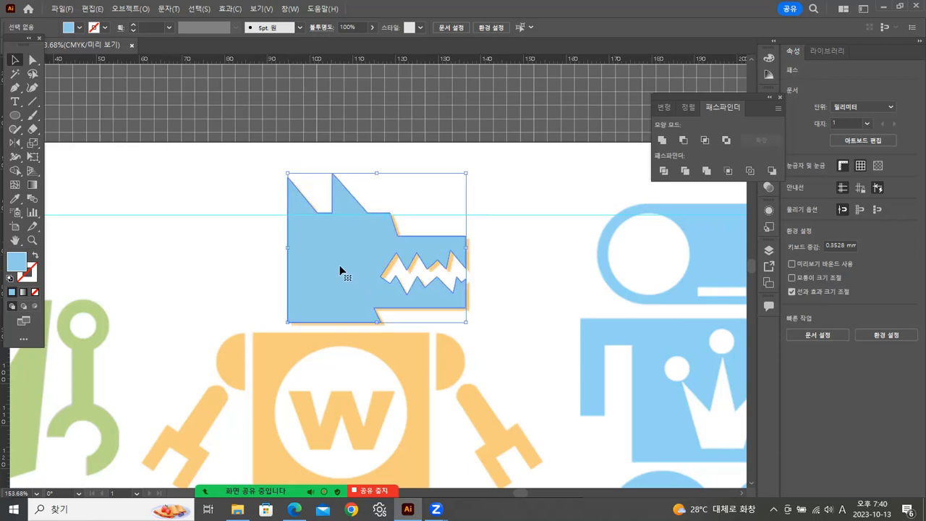
pyautogui.hotkey('ctrl', 'z')
# Try sending the wolf head one level backward behind the eye circle.
pyautogui.click(265, 248)
pyautogui.click(307, 242)
pyautogui.click(230, 242)
pyautogui.click(335, 230)
pyautogui.rightClick(337, 231)
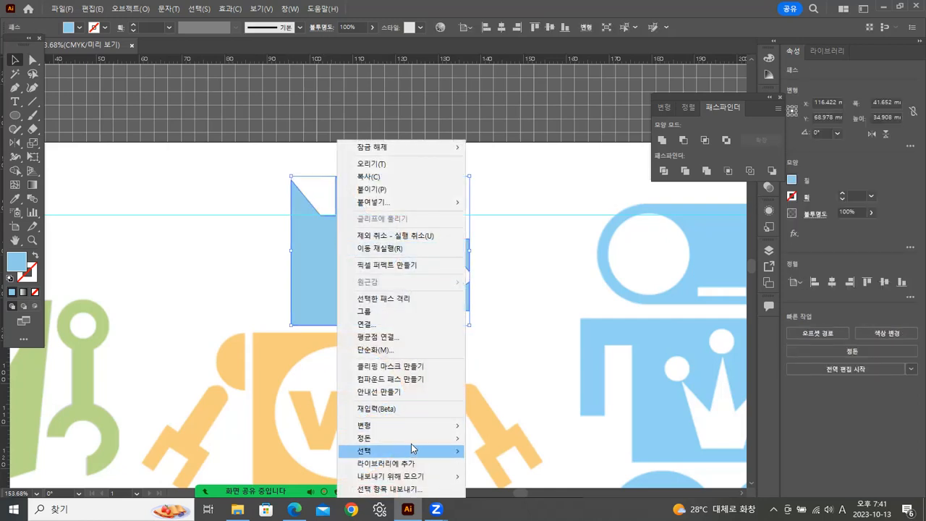
pyautogui.moveTo(420, 438)
pyautogui.click(499, 463)
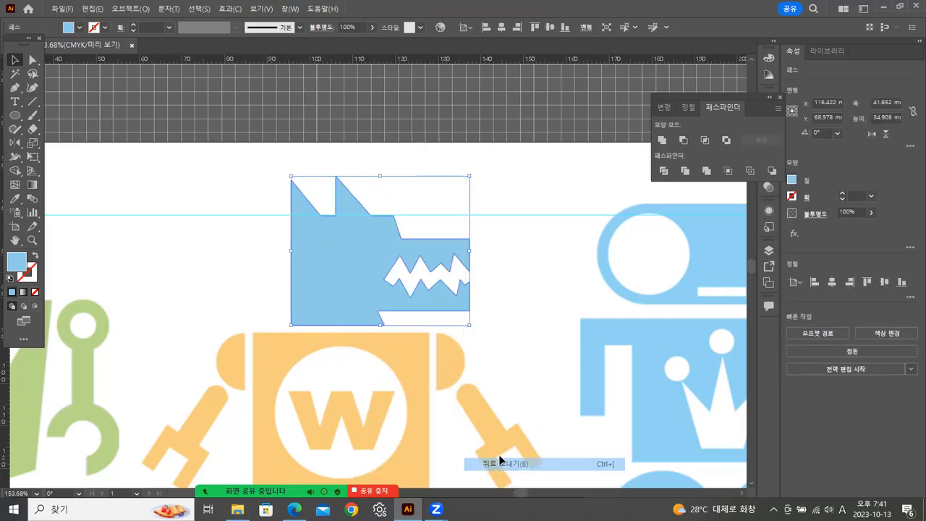
pyautogui.click(270, 244)
pyautogui.moveTo(256, 238); pyautogui.dragTo(349, 267)
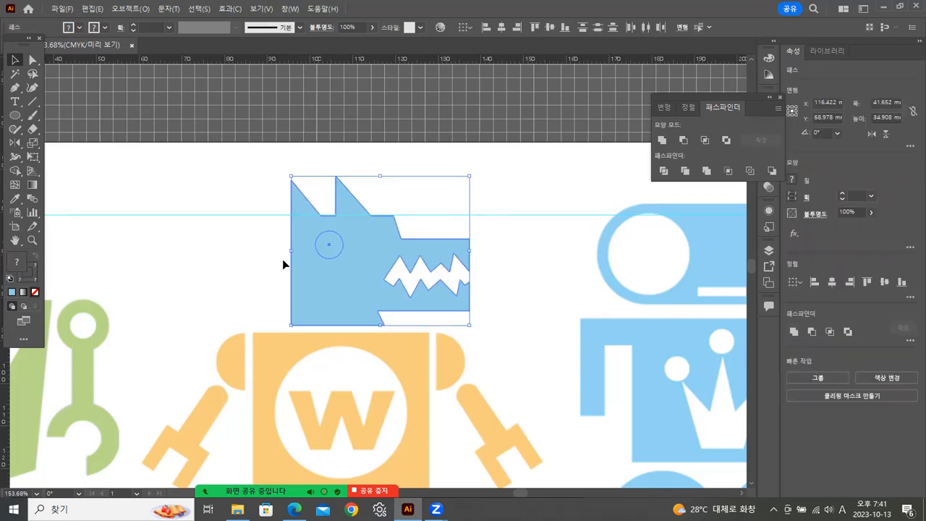
# Bring the eye circle to the front and cut it out of the wolf head with Minus Front.
pyautogui.click(316, 245)
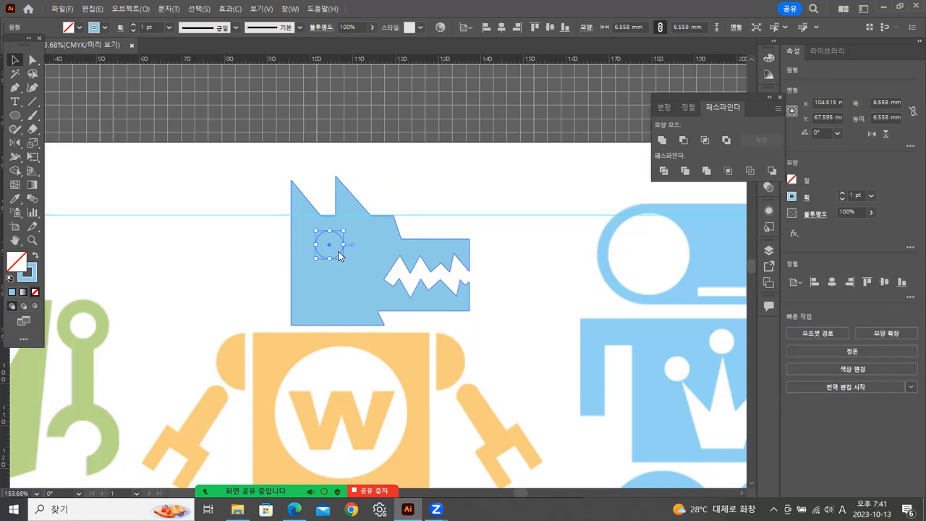
pyautogui.rightClick(337, 253)
pyautogui.moveTo(375, 438)
pyautogui.click(490, 434)
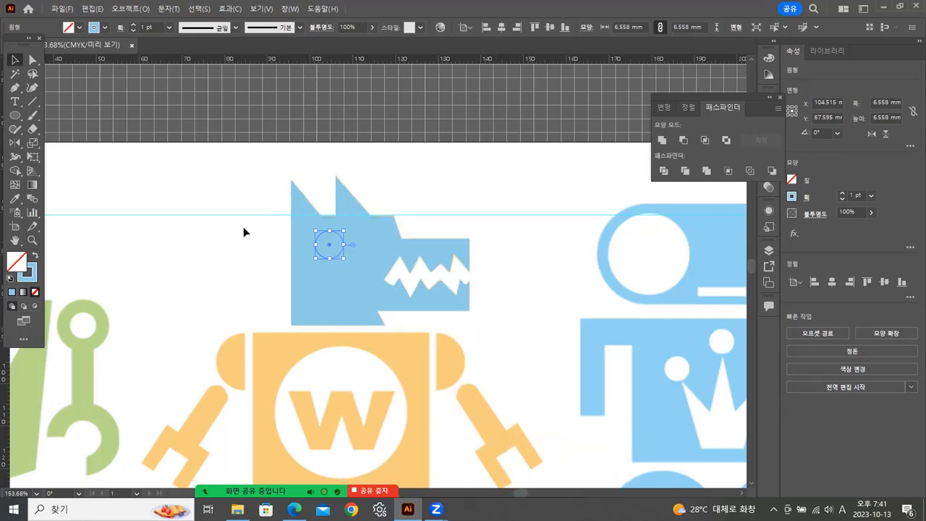
pyautogui.click(271, 227)
pyautogui.moveTo(336, 274); pyautogui.dragTo(338, 275)
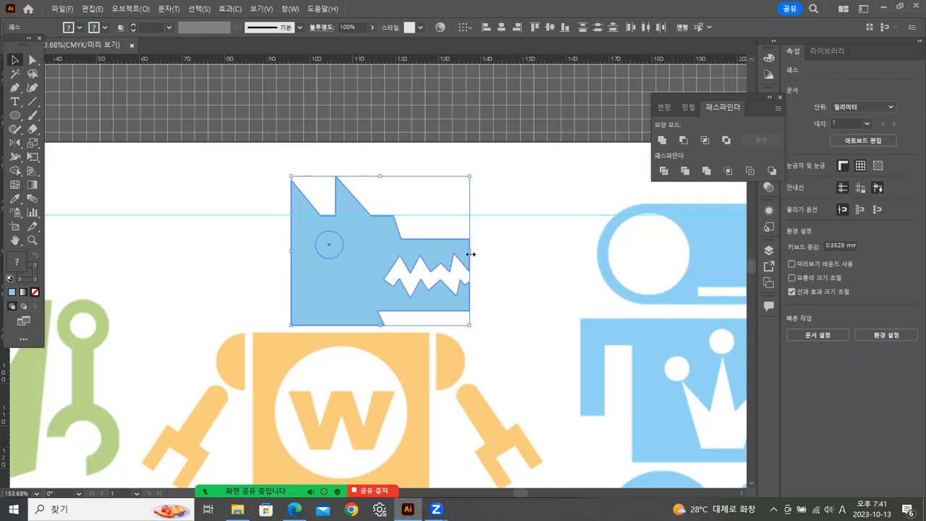
pyautogui.click(682, 140)
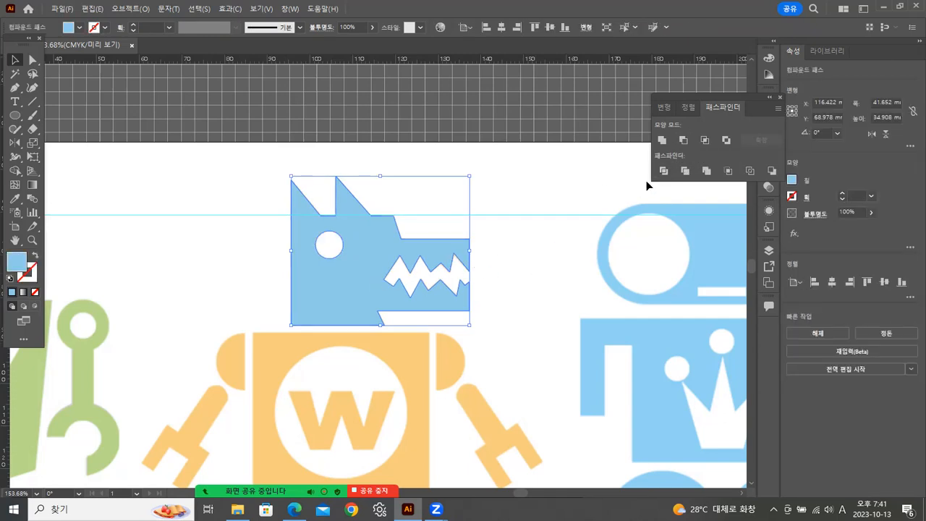
pyautogui.click(506, 292)
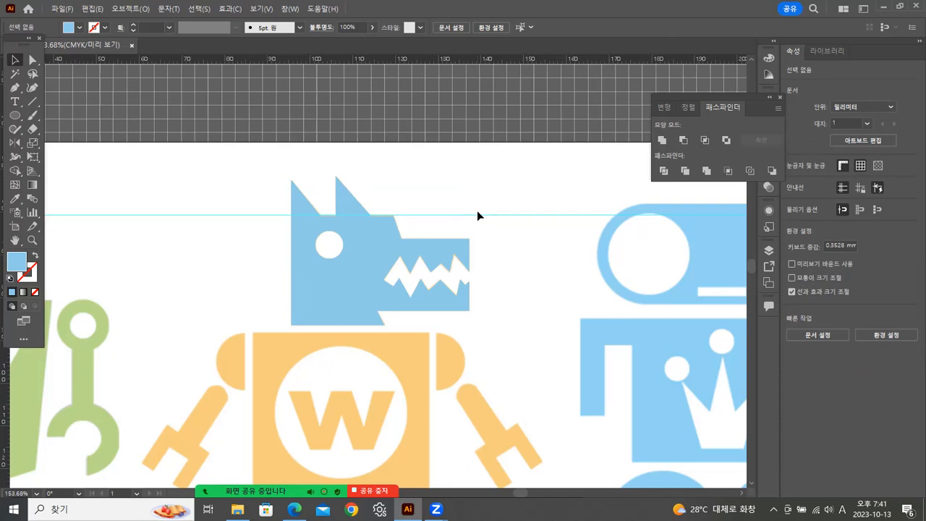
# Draw a blue filled rectangle about 41 by 37.7 mm over the orange robot's square torso.
pyautogui.moveTo(454, 326); pyautogui.dragTo(409, 212)
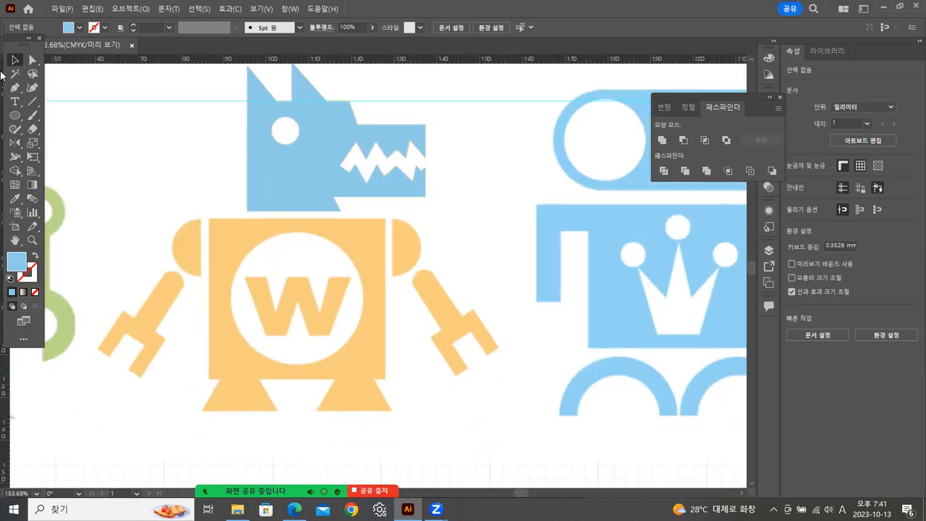
pyautogui.click(16, 116)
pyautogui.moveTo(16, 116); pyautogui.dragTo(45, 118)
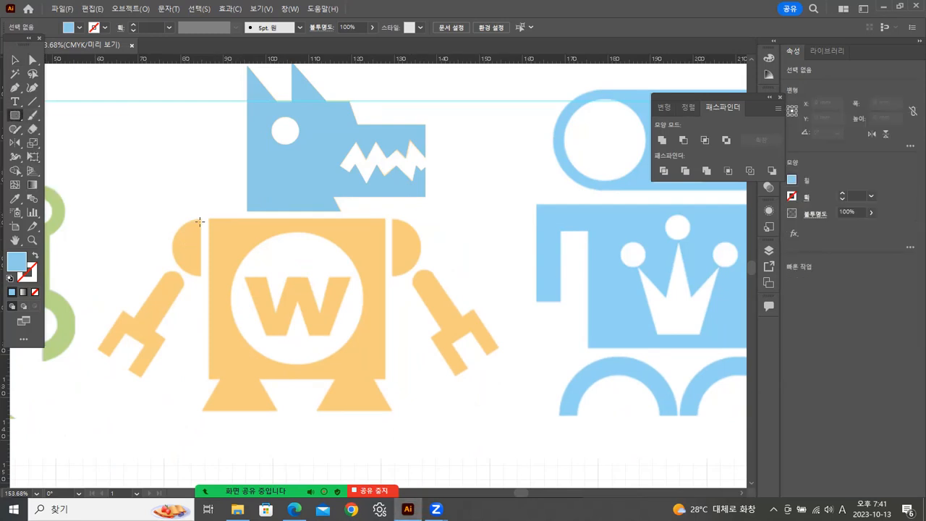
pyautogui.moveTo(208, 218); pyautogui.dragTo(385, 380)
pyautogui.hscroll(-5, 391, 358)
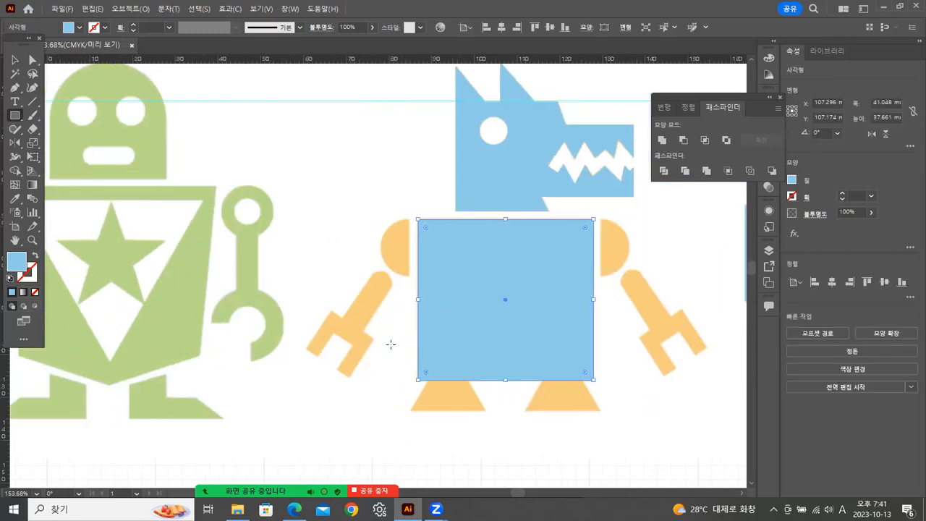
# Widen the torso rectangle to about 41.7 mm to match the reference, and swap its fill and stroke.
pyautogui.press('Left')
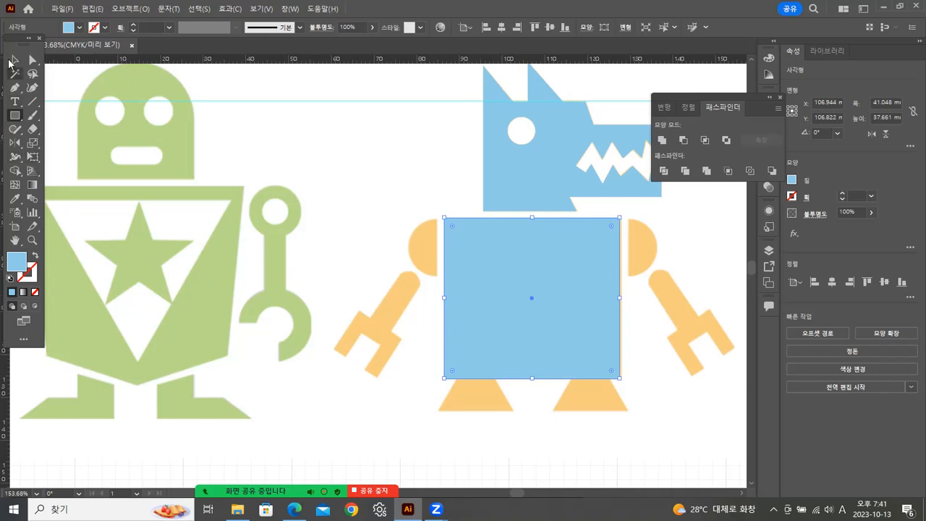
pyautogui.click(14, 61)
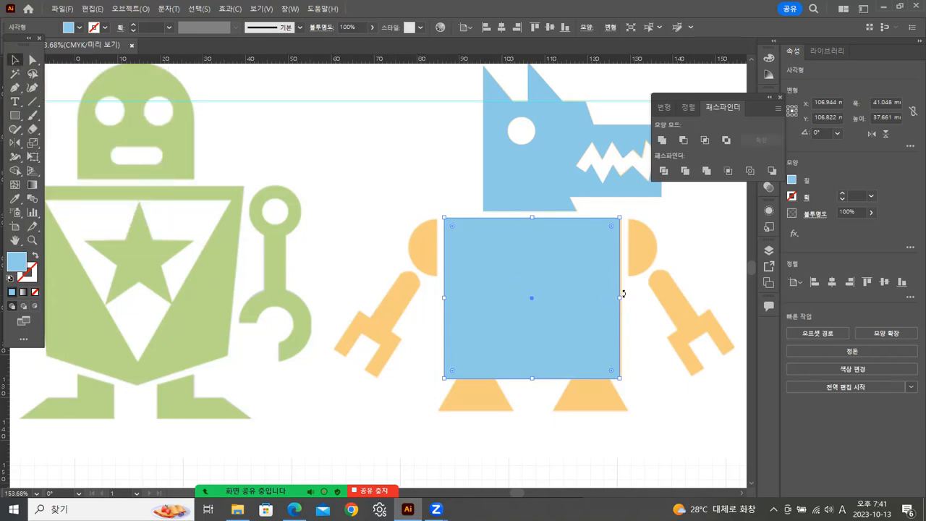
pyautogui.moveTo(617, 297); pyautogui.dragTo(622, 298)
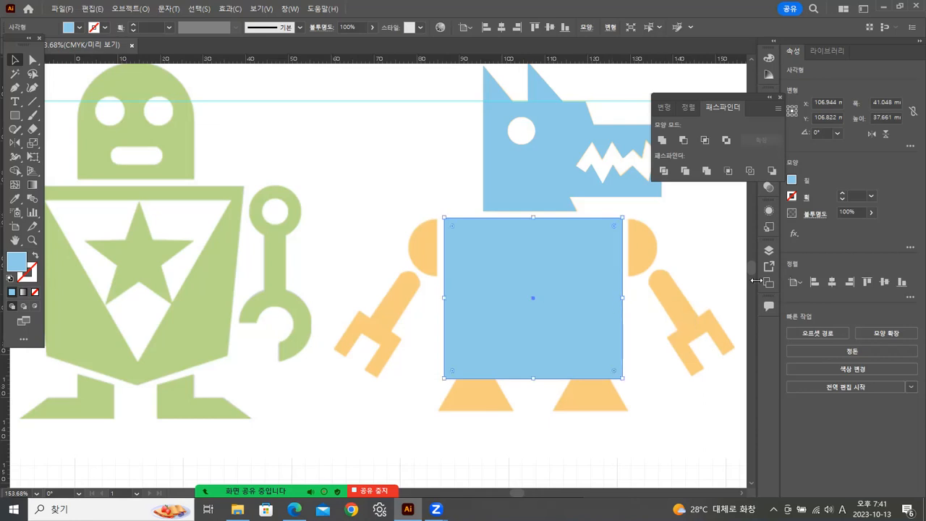
pyautogui.click(33, 256)
pyautogui.click(742, 415)
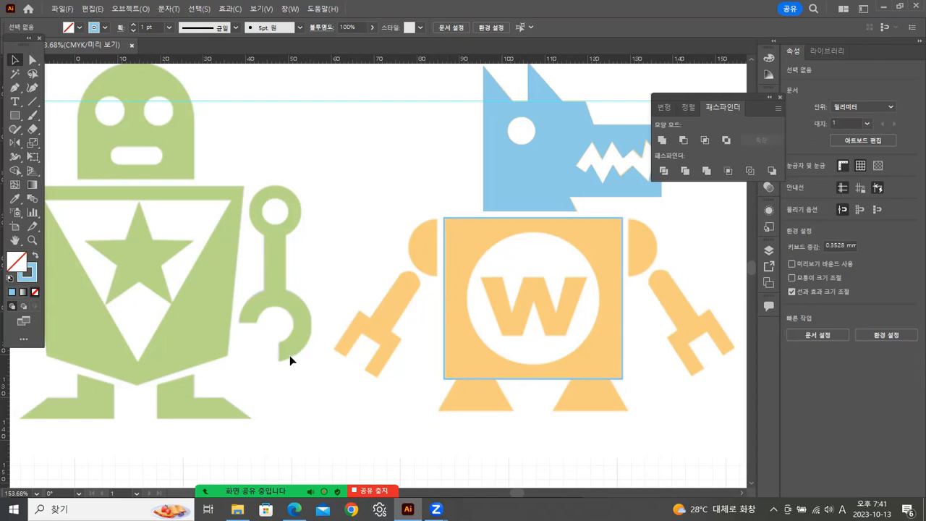
# Create a three-sided polygon with a 17.639 mm radius between the two robots.
pyautogui.click(16, 117)
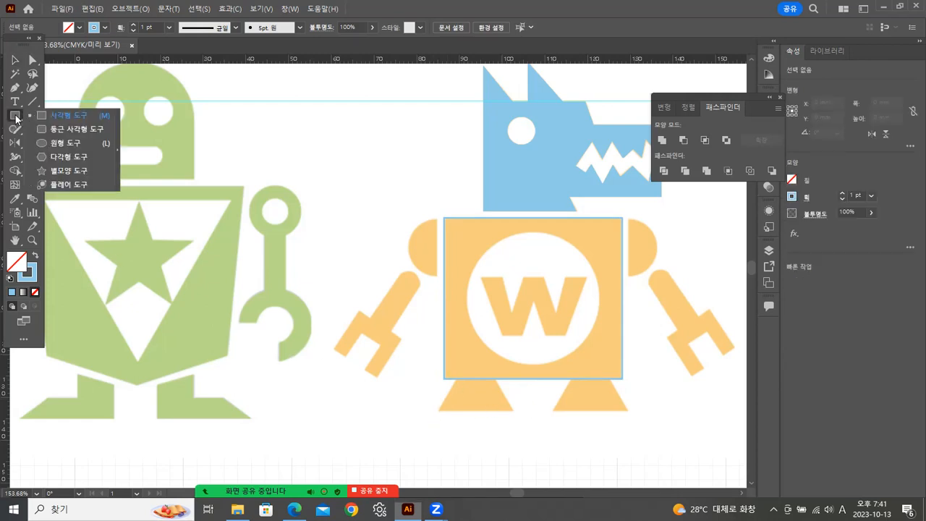
pyautogui.click(46, 158)
pyautogui.click(344, 236)
pyautogui.click(446, 282)
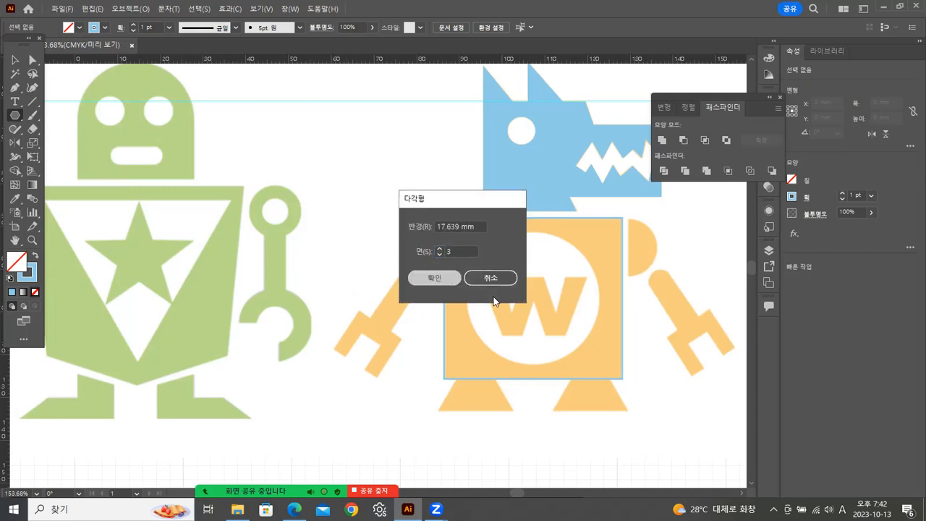
pyautogui.click(14, 62)
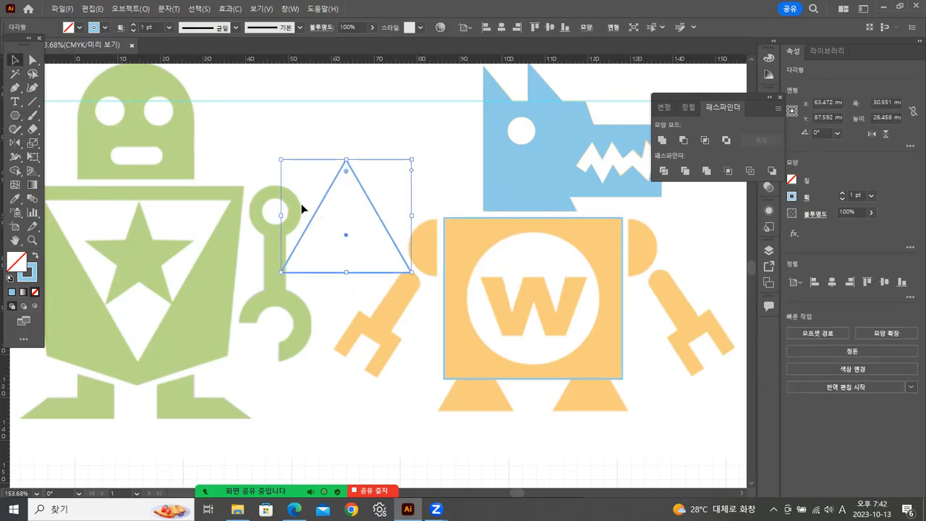
# Scale the triangle to about 16.4 by 14.2 mm and place it over the orange robot's left foot.
pyautogui.moveTo(348, 239); pyautogui.dragTo(478, 388)
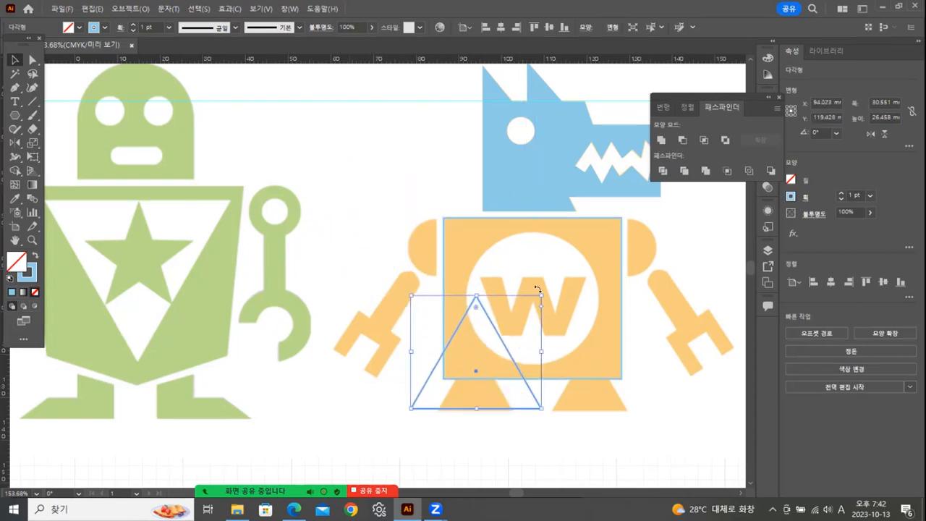
pyautogui.moveTo(539, 294); pyautogui.dragTo(522, 321)
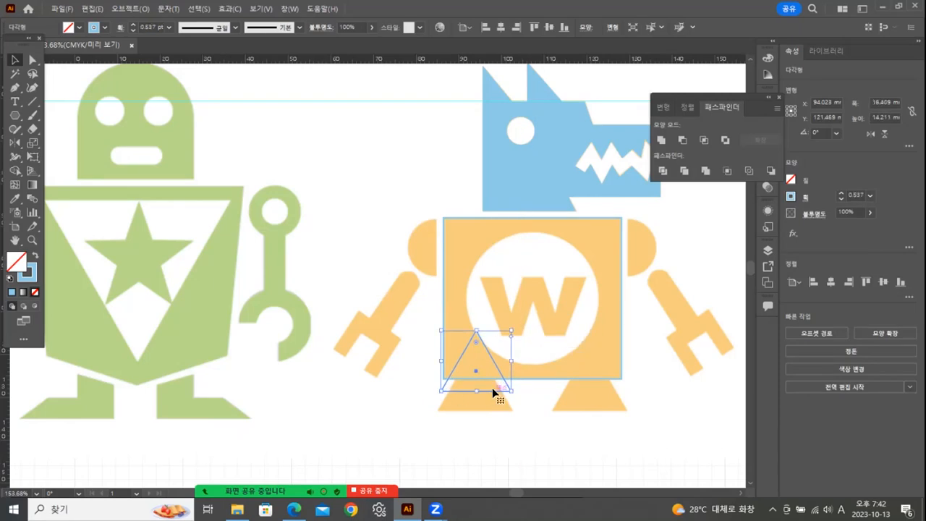
pyautogui.moveTo(491, 390); pyautogui.dragTo(492, 408)
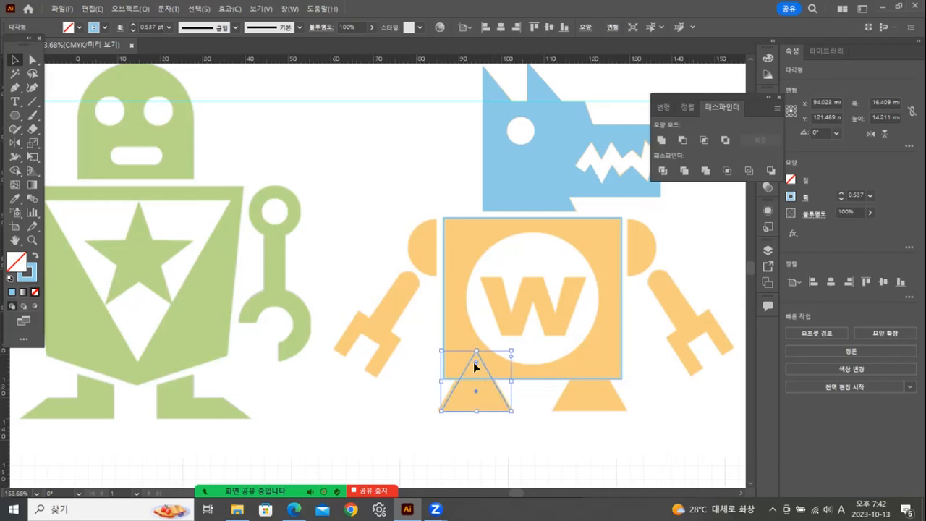
# Nudge the foot triangle up and widen it to about 17.3 mm to fit the reference foot's sloped sides.
pyautogui.click(32, 239)
pyautogui.click(499, 394)
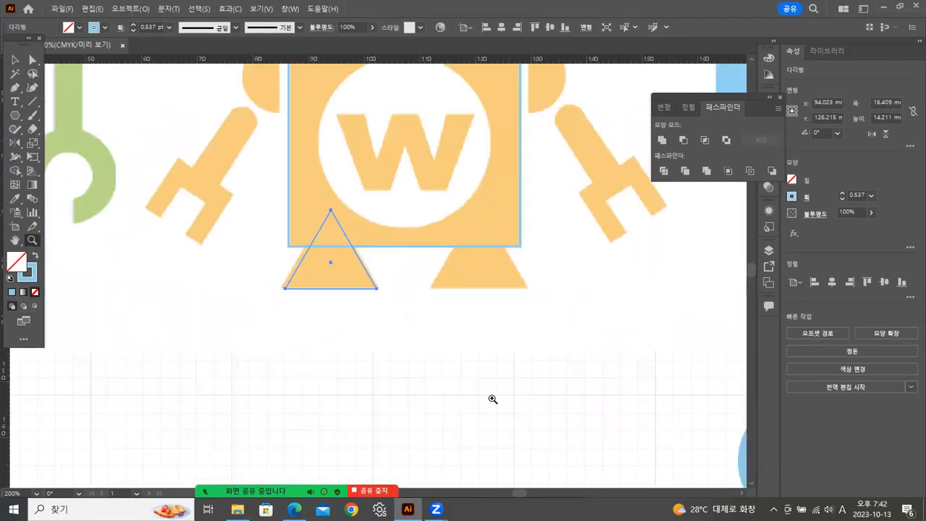
pyautogui.click(311, 265)
pyautogui.moveTo(554, 256); pyautogui.dragTo(418, 282)
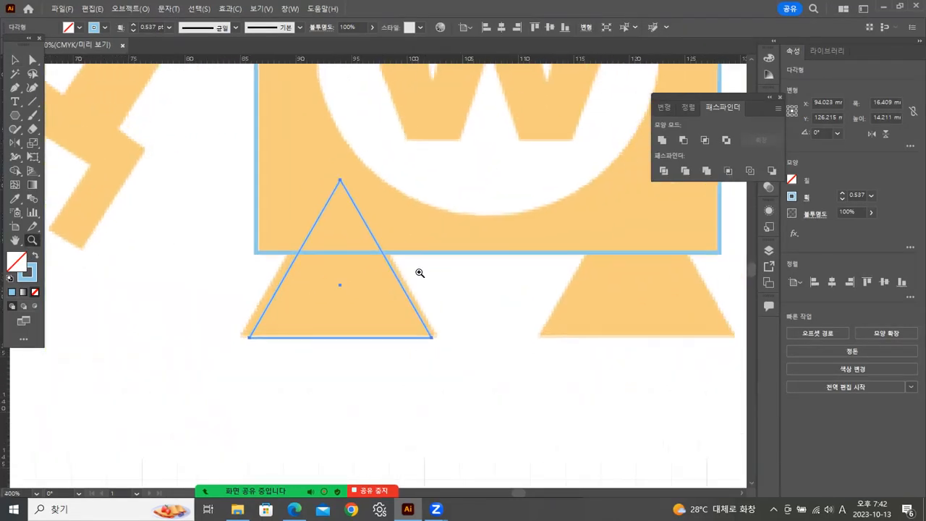
pyautogui.click(15, 60)
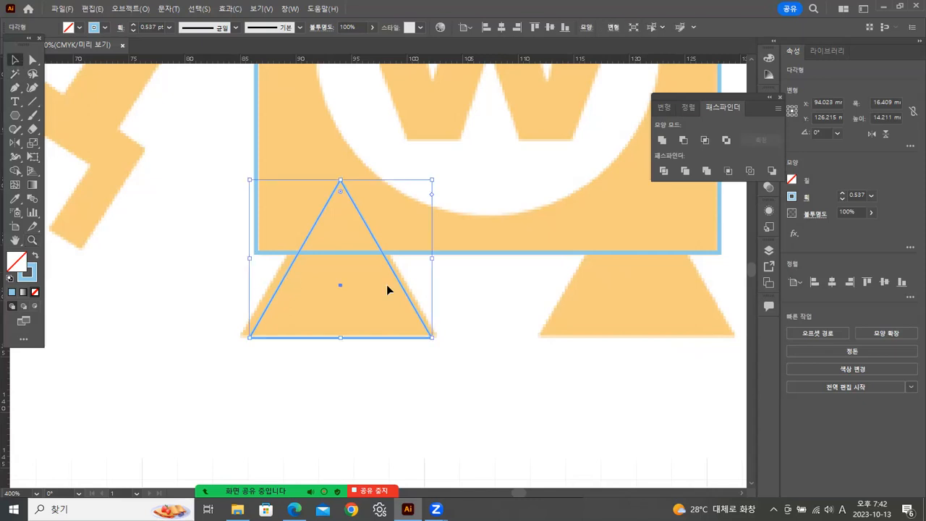
pyautogui.press('Up')
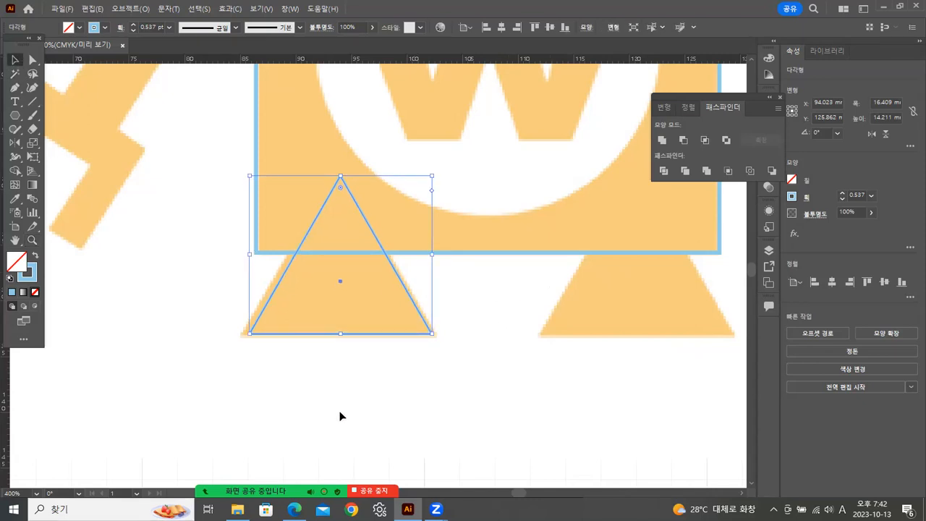
pyautogui.moveTo(288, 333); pyautogui.dragTo(280, 334)
pyautogui.moveTo(427, 256); pyautogui.dragTo(435, 256)
pyautogui.hotkey('ctrl', 'z')
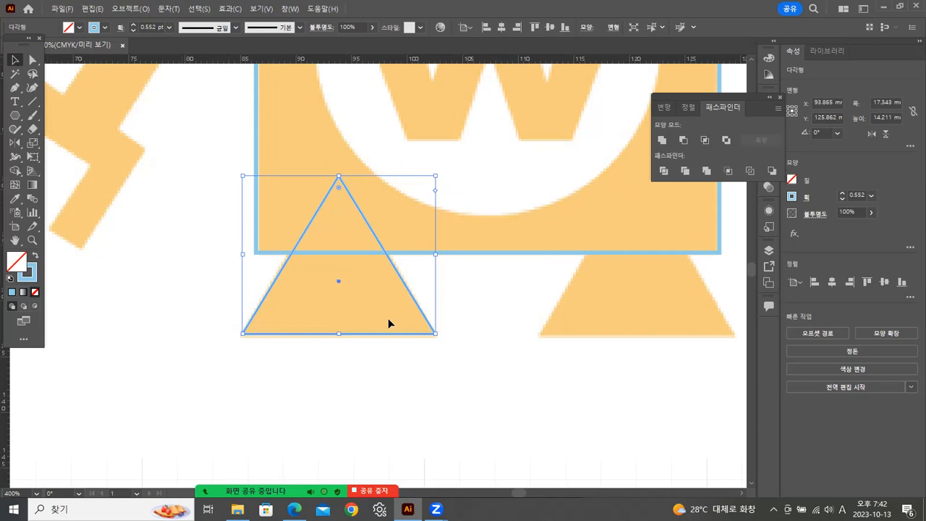
# Duplicate the foot triangle horizontally onto the orange robot's right foot.
pyautogui.moveTo(527, 331); pyautogui.dragTo(357, 326)
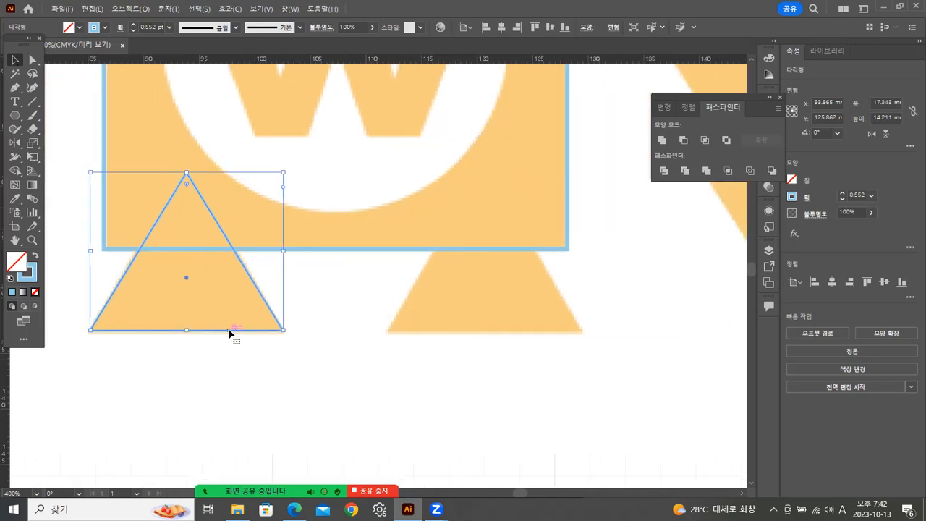
pyautogui.moveTo(230, 332); pyautogui.dragTo(527, 342)
pyautogui.click(181, 378)
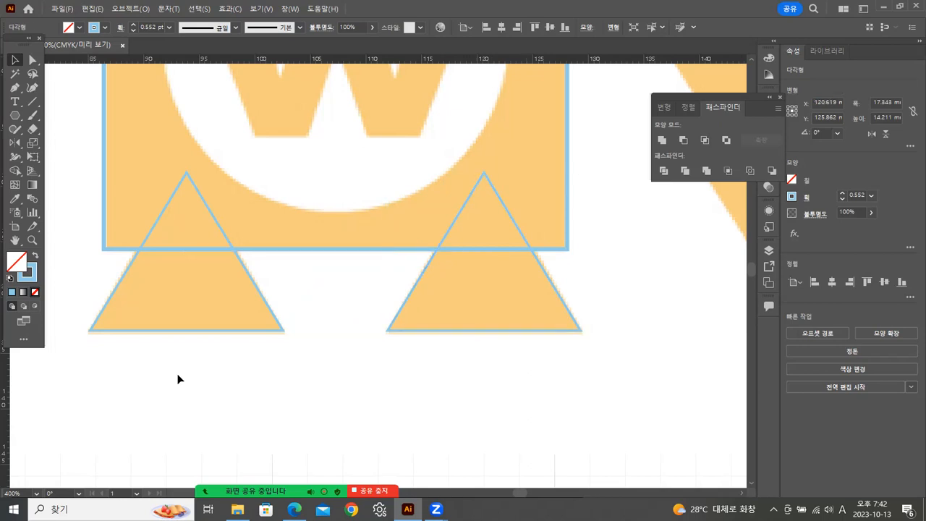
# Unite the torso rectangle and both foot triangles into one shape and show it as a blue outline without fill.
pyautogui.moveTo(249, 376); pyautogui.dragTo(436, 245)
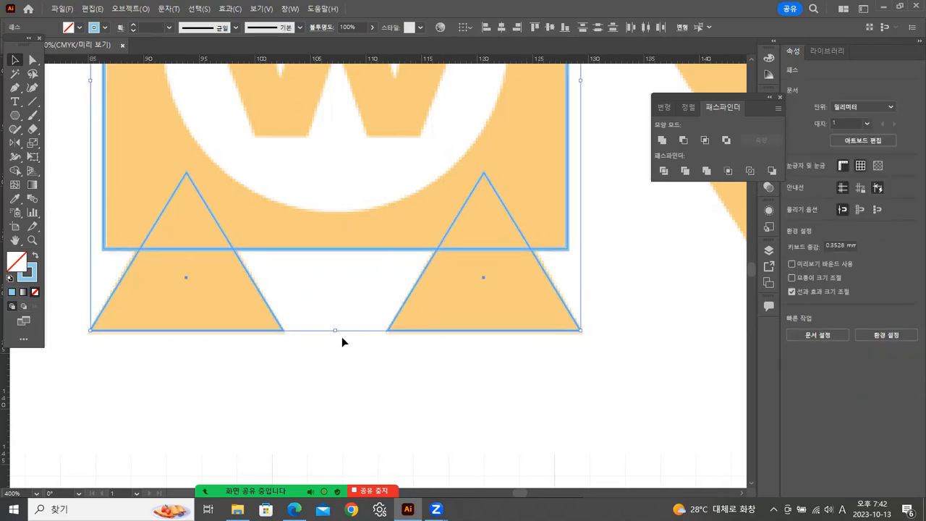
pyautogui.click(34, 257)
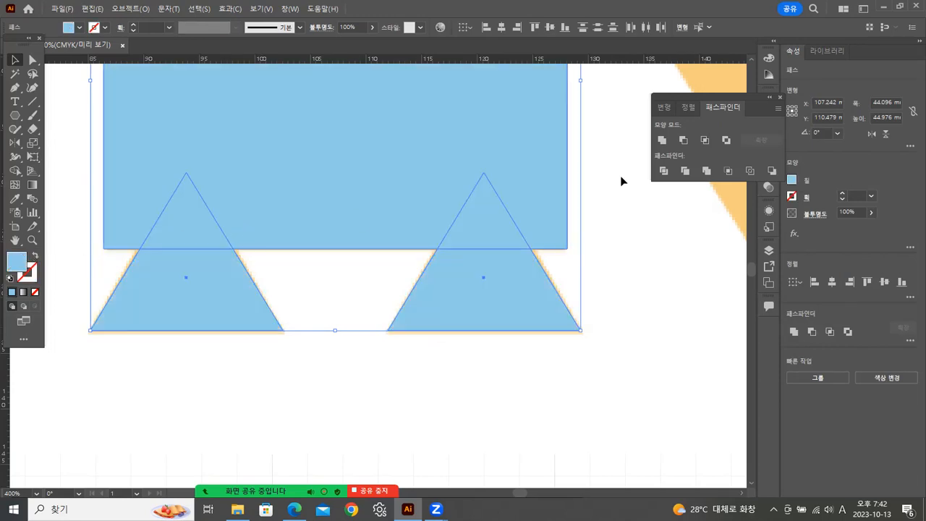
pyautogui.click(661, 141)
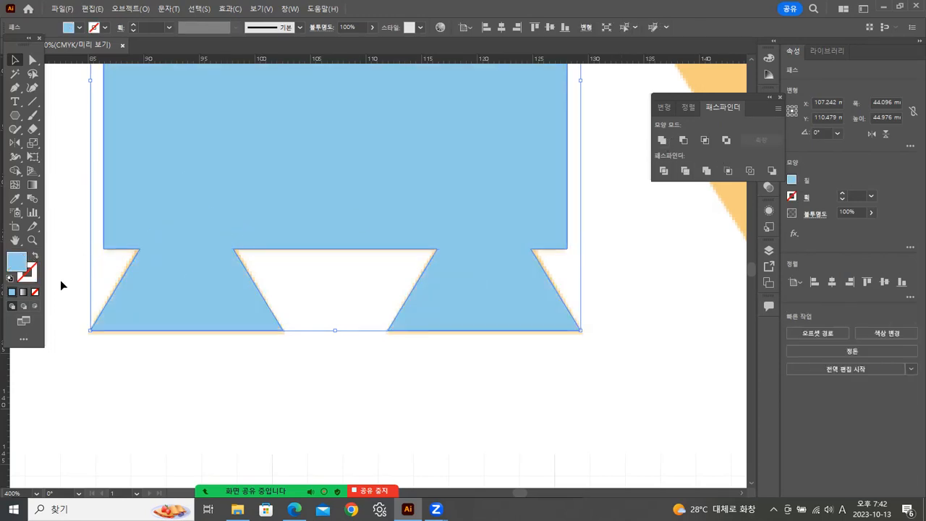
pyautogui.click(34, 256)
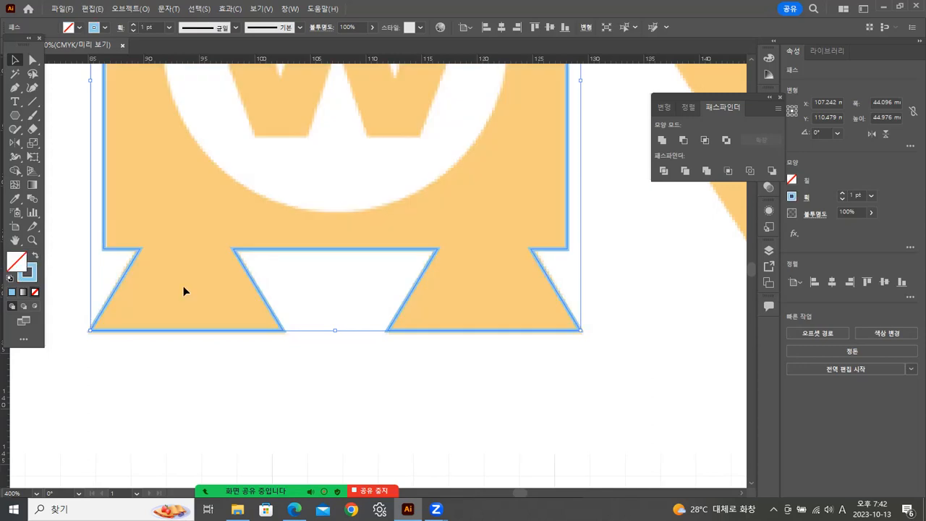
# Draw an outlined circle about 30.9 mm across and align it with the white chest circle around the W.
pyautogui.moveTo(337, 250)
pyautogui.mouseDown()
pyautogui.moveTo(337, 436)
pyautogui.moveTo(347, 425)
pyautogui.mouseUp()
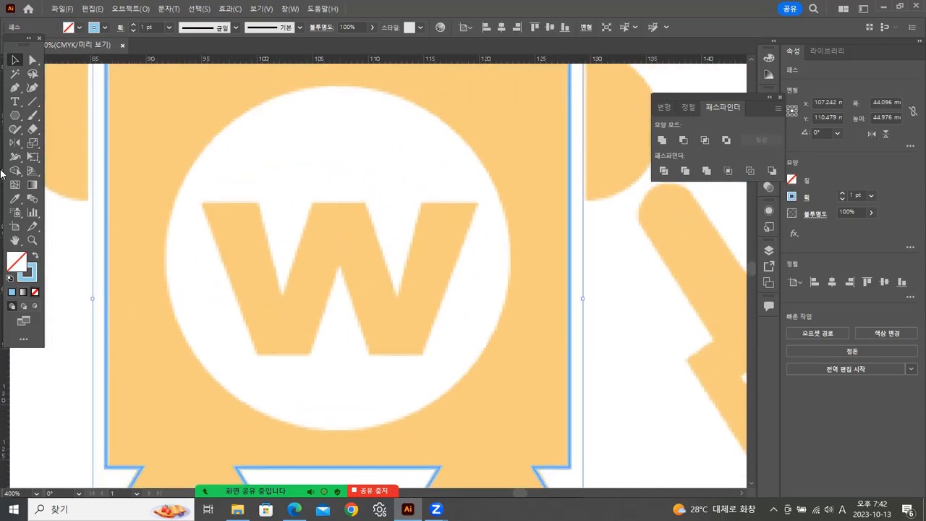
pyautogui.moveTo(15, 116); pyautogui.dragTo(44, 144)
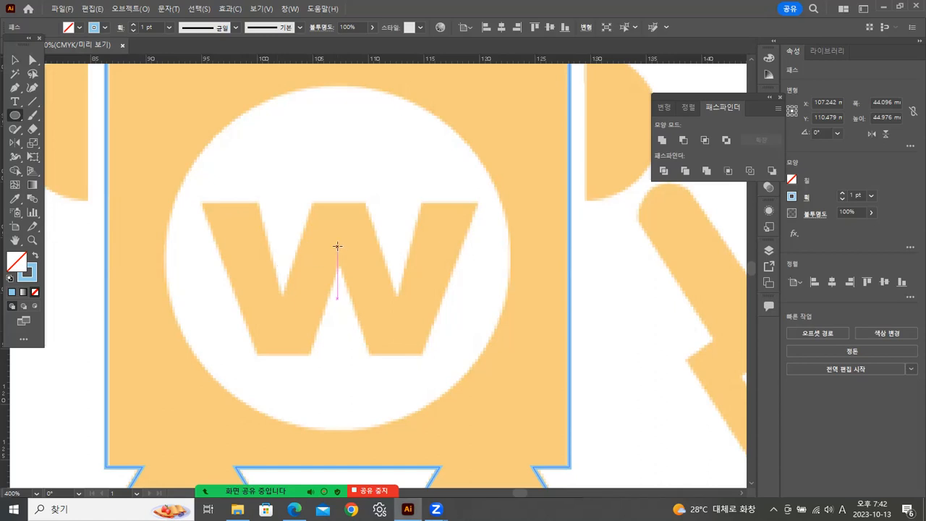
pyautogui.moveTo(348, 258)
pyautogui.mouseDown()
pyautogui.moveTo(492, 306)
pyautogui.moveTo(508, 324)
pyautogui.mouseUp()
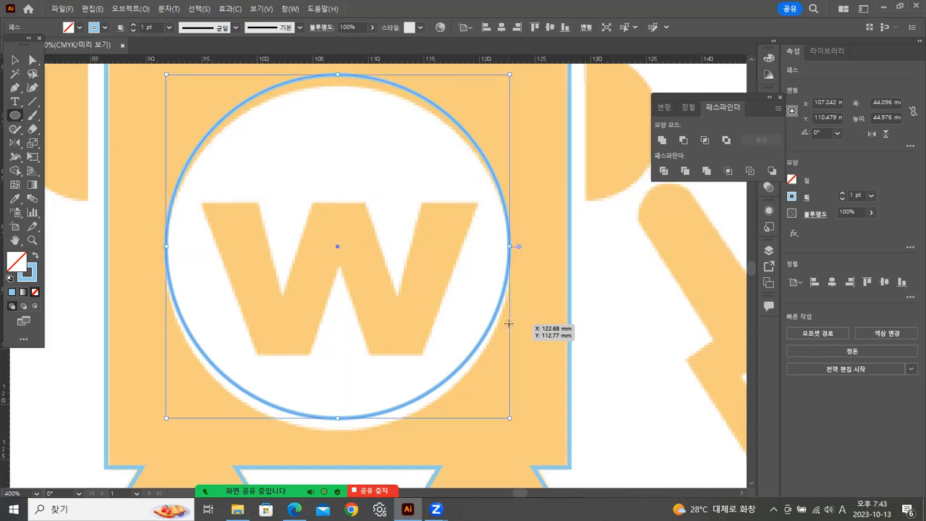
pyautogui.press('Down')
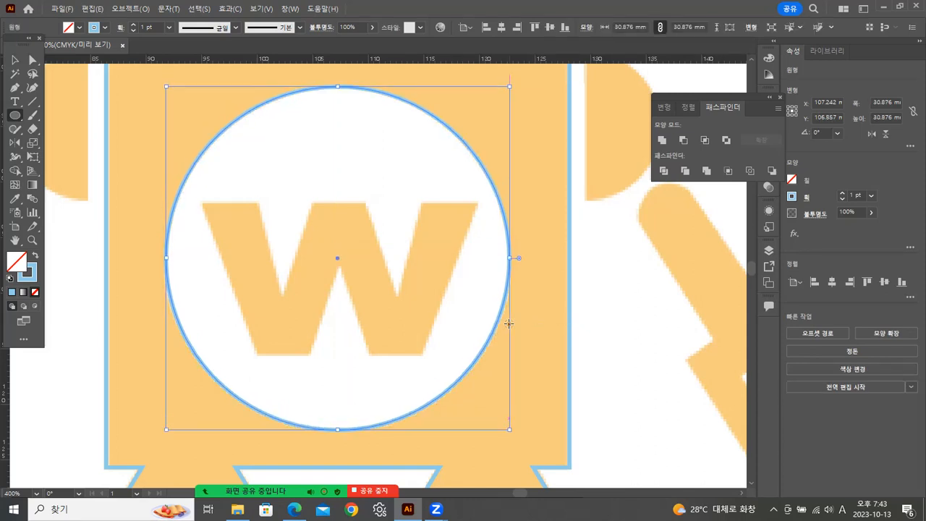
pyautogui.click(624, 258)
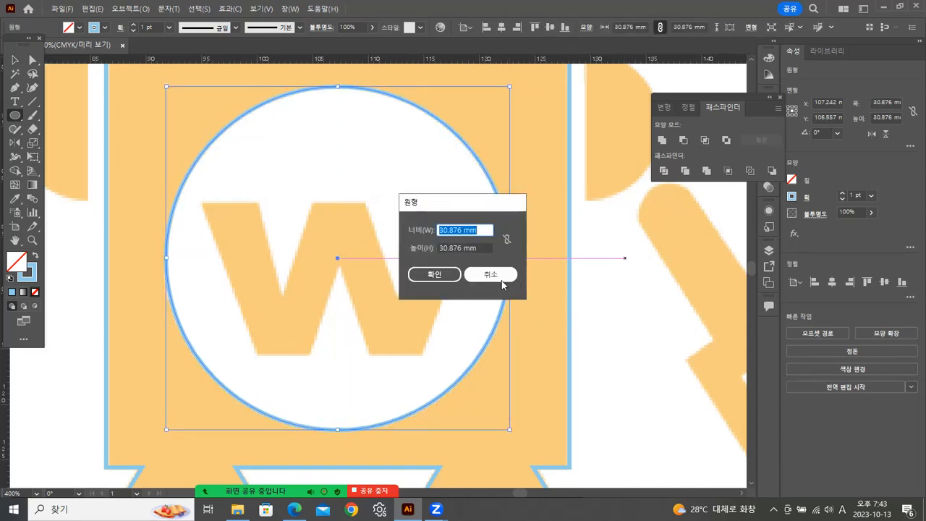
pyautogui.click(479, 279)
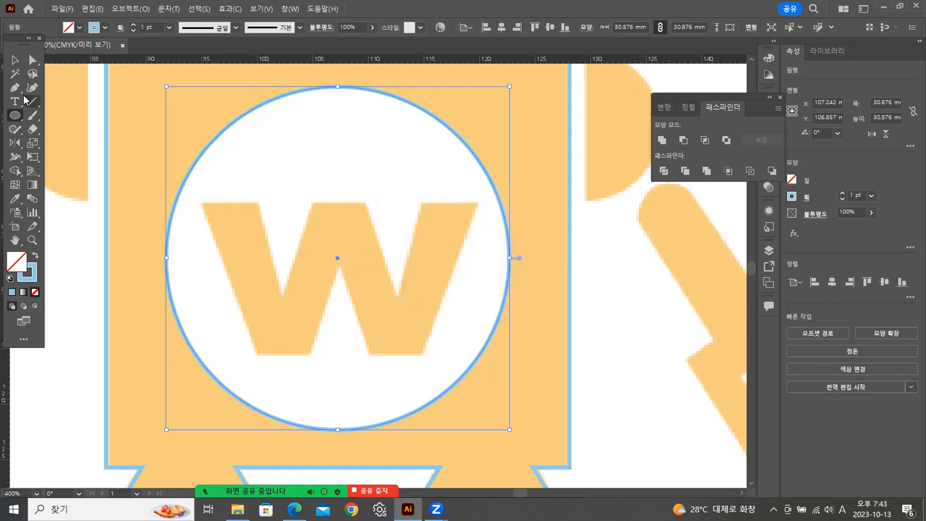
pyautogui.click(16, 60)
pyautogui.click(611, 291)
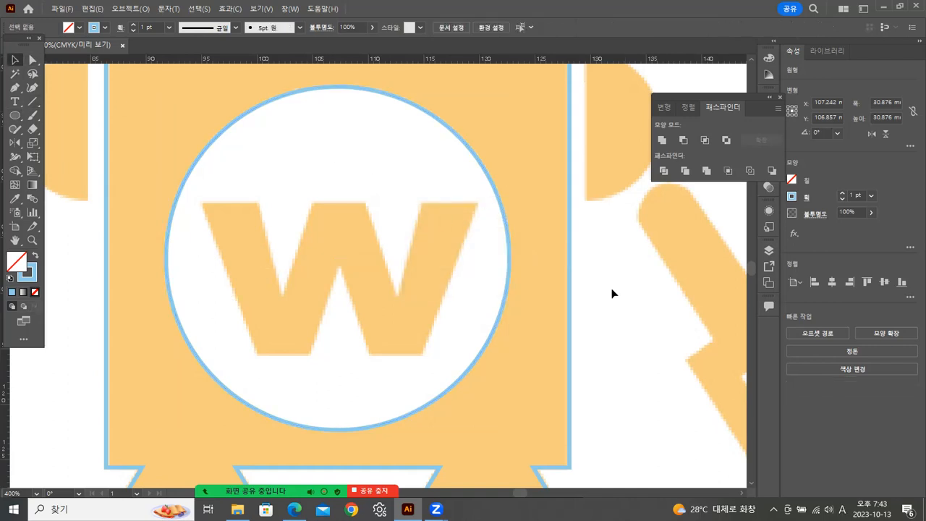
# Add the text "W" inside the chest circle, above the reference letter.
pyautogui.click(15, 102)
pyautogui.click(288, 179)
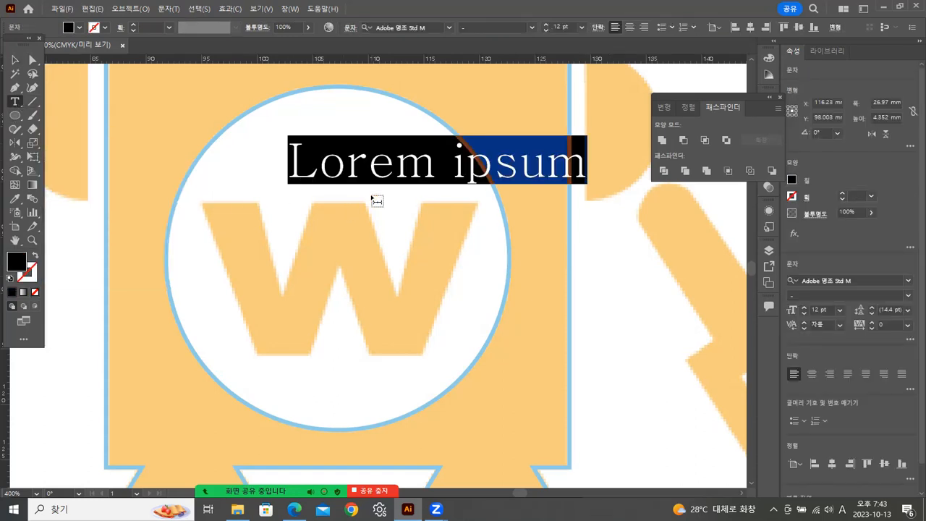
pyautogui.write('W')
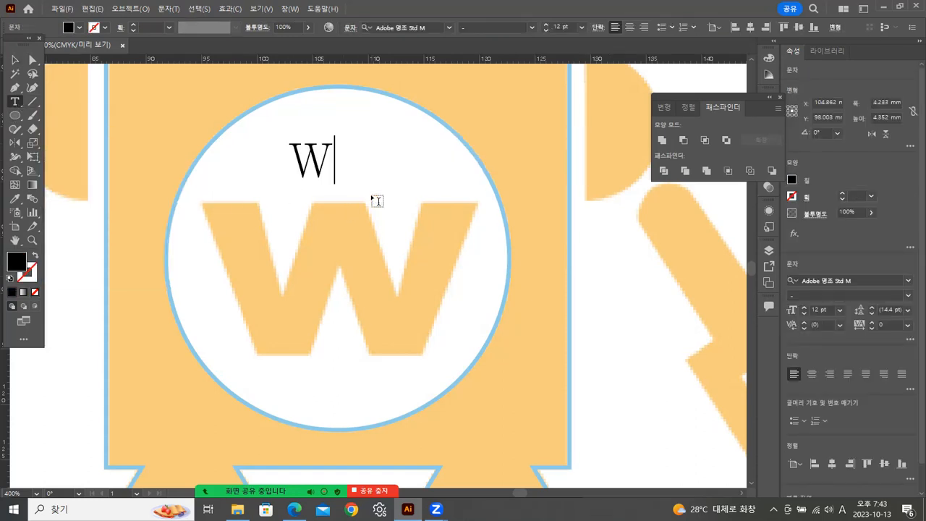
pyautogui.click(15, 61)
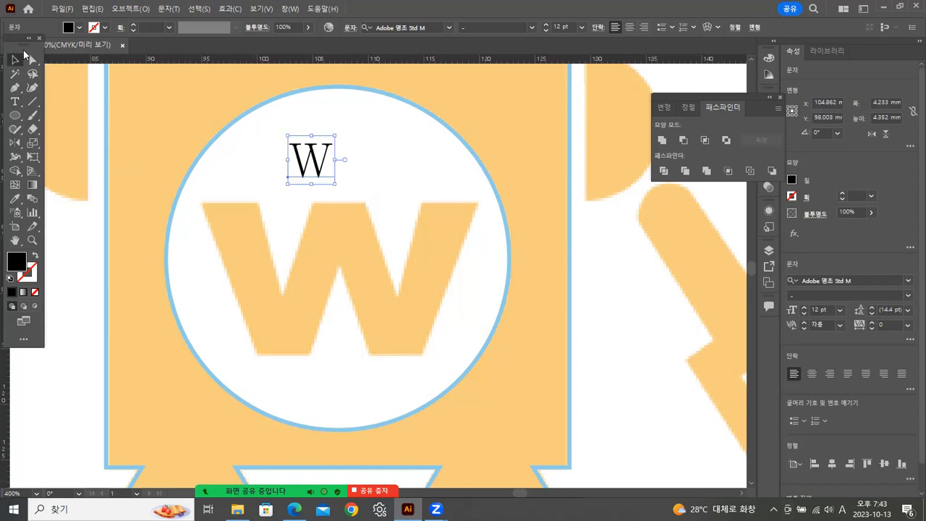
# Set the font of the W text in the chest circle to Arial with the Black style.
pyautogui.click(908, 284)
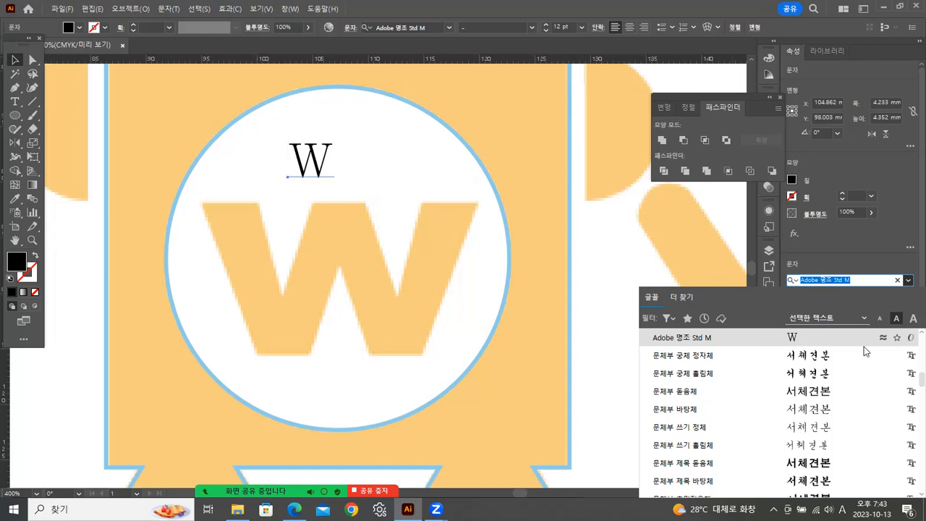
pyautogui.scroll(3, 910, 394)
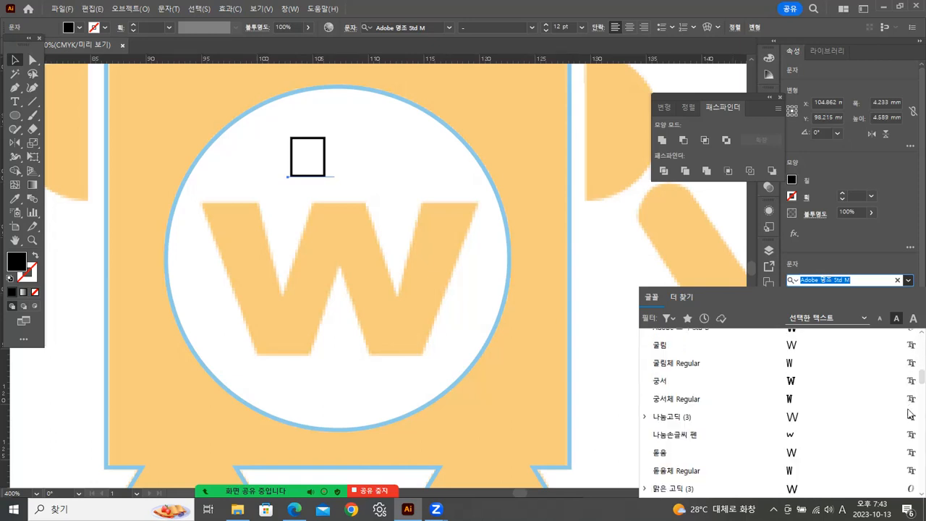
pyautogui.scroll(-15, 910, 383)
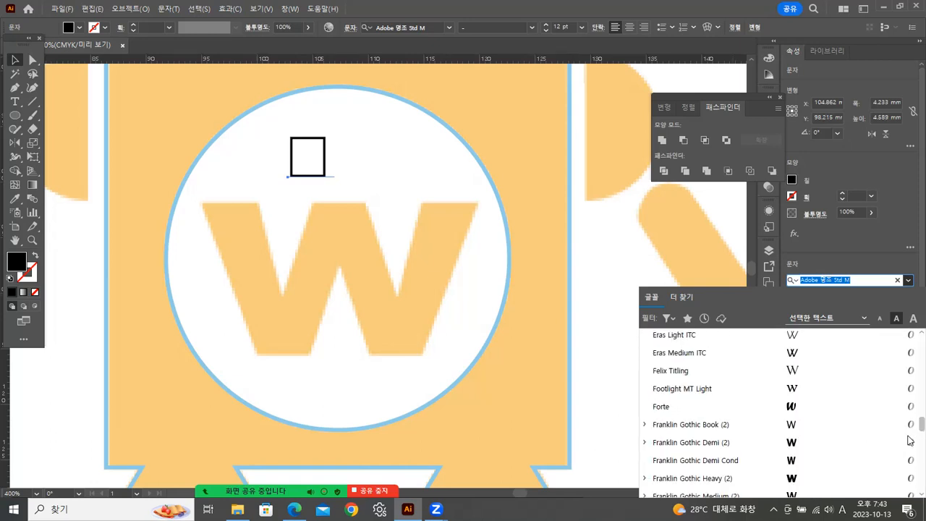
pyautogui.scroll(15, 910, 434)
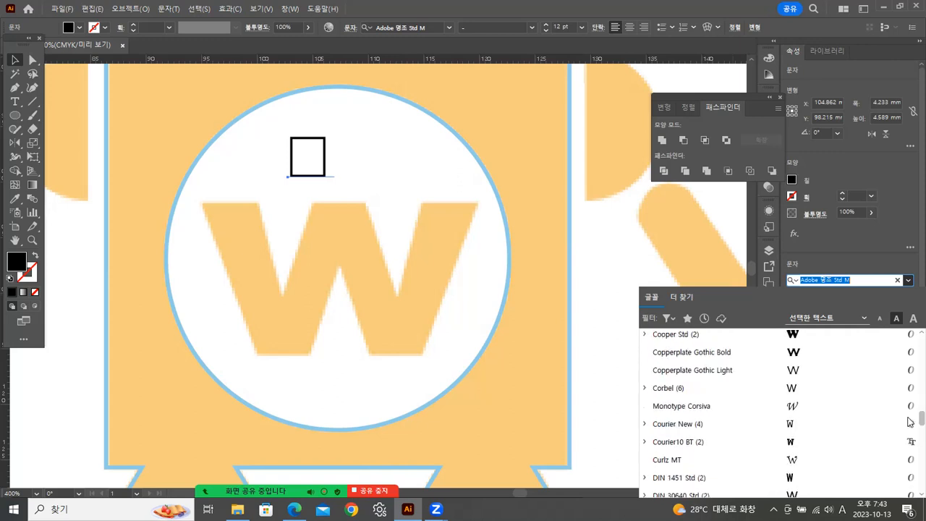
pyautogui.scroll(3, 910, 418)
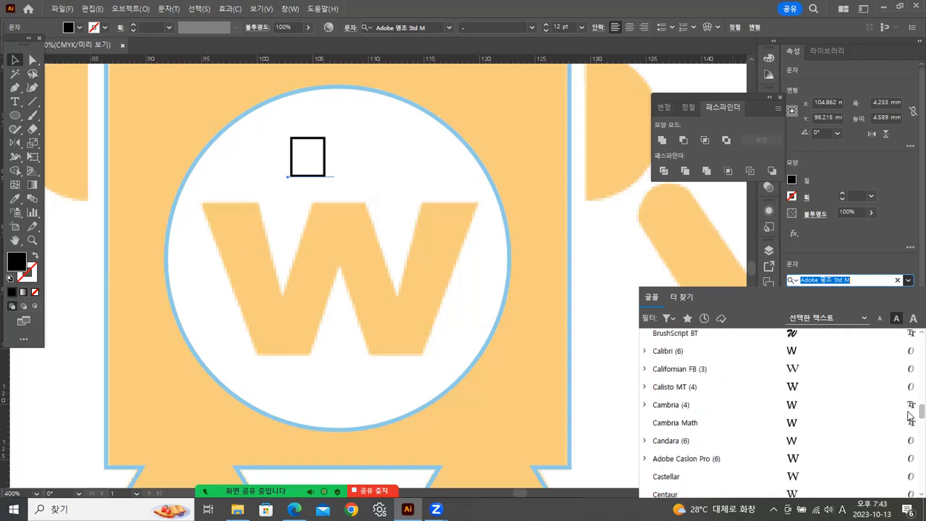
pyautogui.scroll(4, 910, 415)
pyautogui.scroll(4, 910, 411)
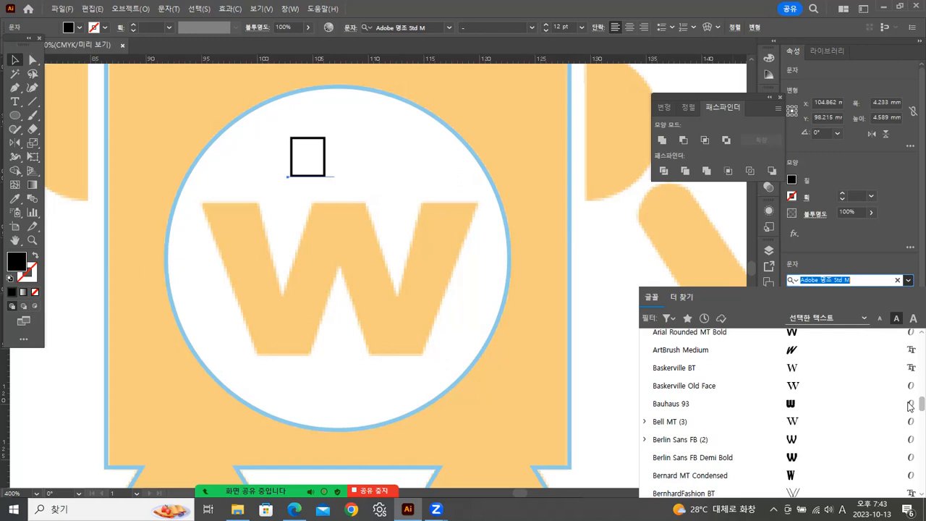
pyautogui.scroll(4, 910, 406)
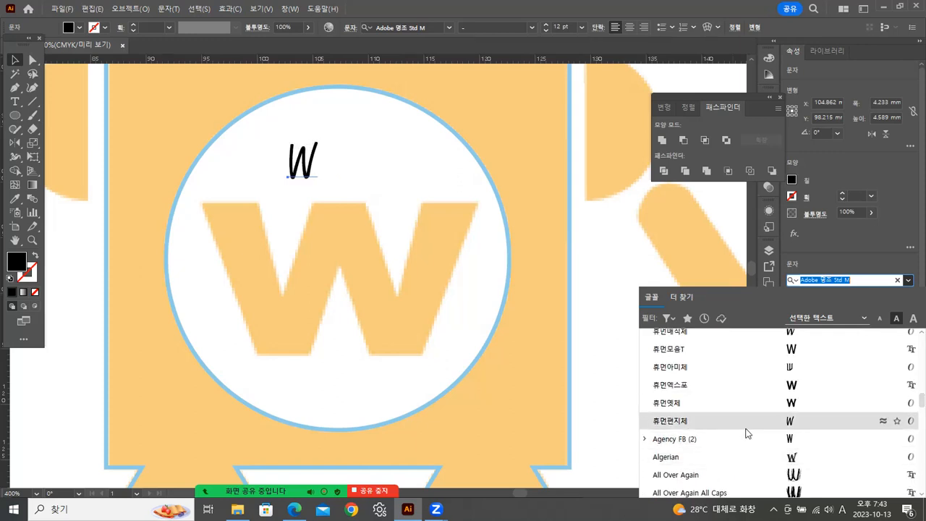
pyautogui.scroll(-1, 750, 429)
pyautogui.click(678, 474)
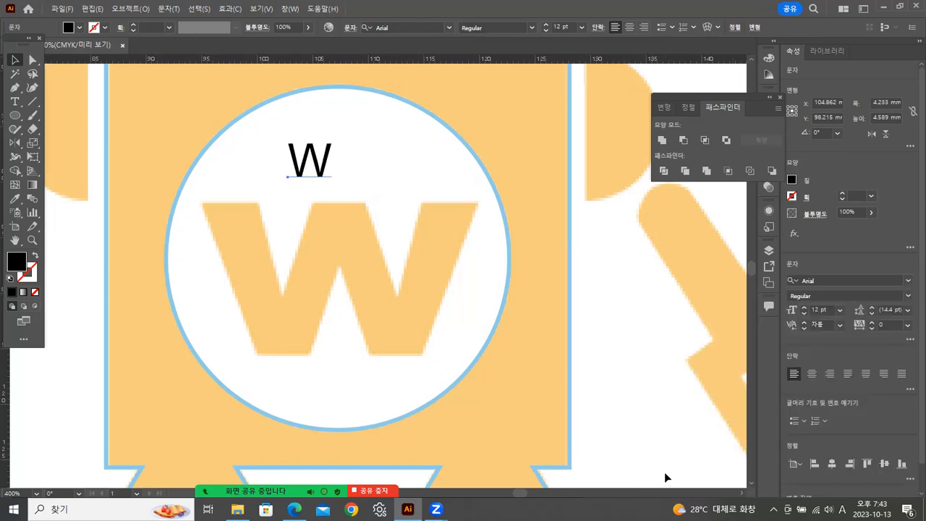
pyautogui.click(909, 302)
pyautogui.click(803, 408)
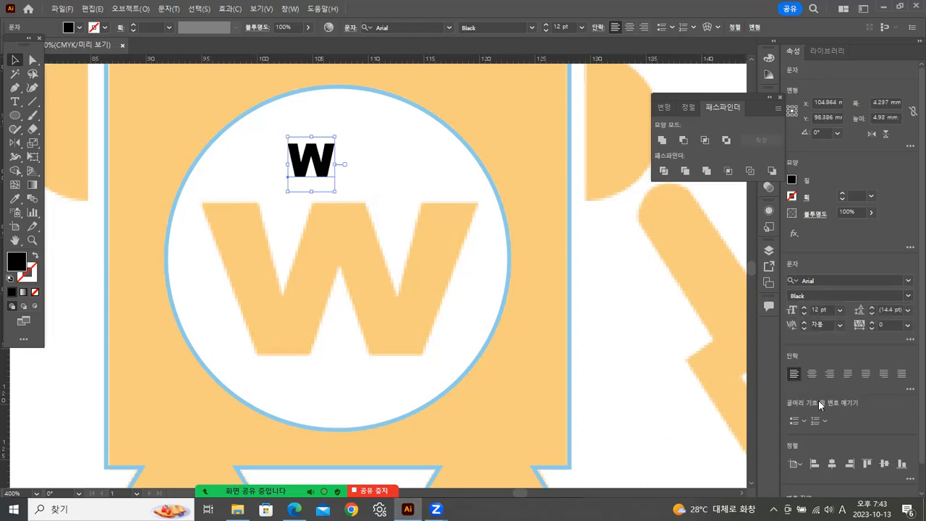
# Enlarge the W text to about 24.5 mm wide and 54.3 pt and align it over the reference letter.
pyautogui.moveTo(320, 174); pyautogui.dragTo(470, 432)
pyautogui.moveTo(388, 314); pyautogui.dragTo(387, 304)
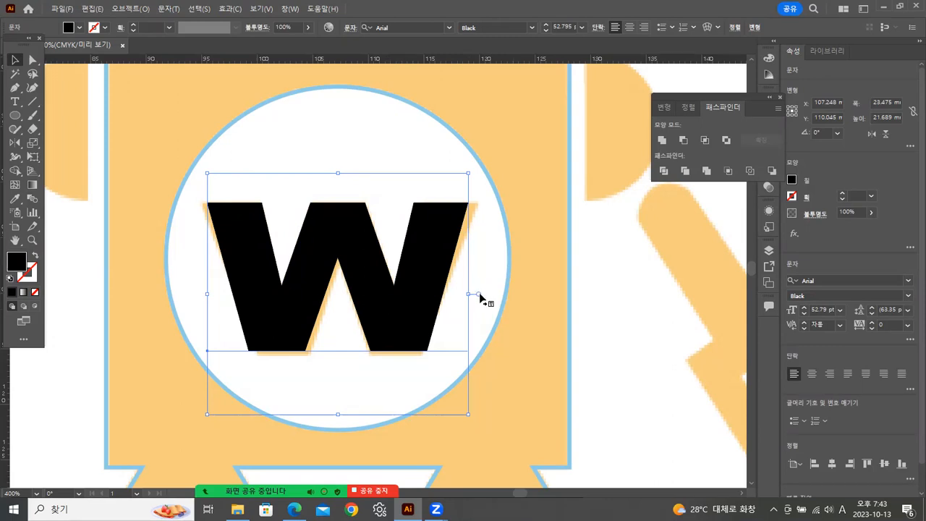
pyautogui.moveTo(468, 294); pyautogui.dragTo(479, 294)
pyautogui.moveTo(341, 414); pyautogui.dragTo(341, 421)
pyautogui.moveTo(341, 422); pyautogui.dragTo(341, 424)
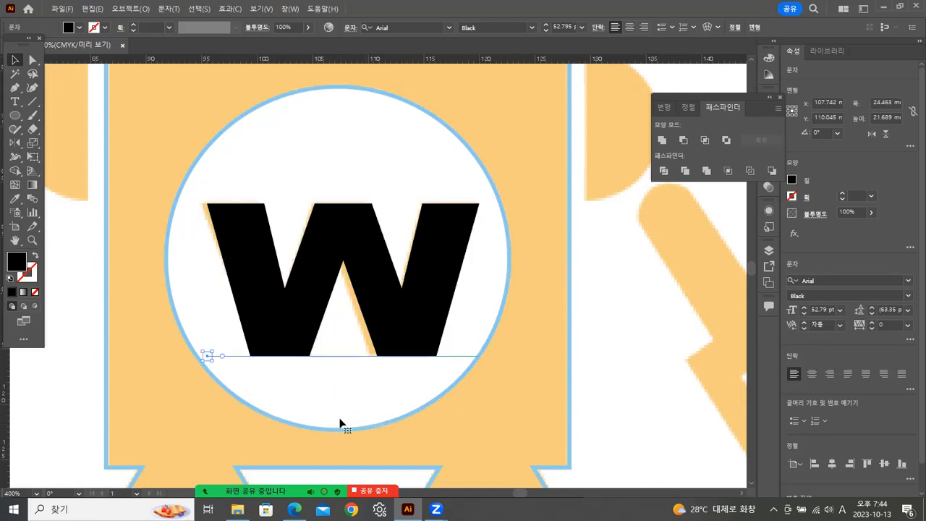
pyautogui.press('Left')
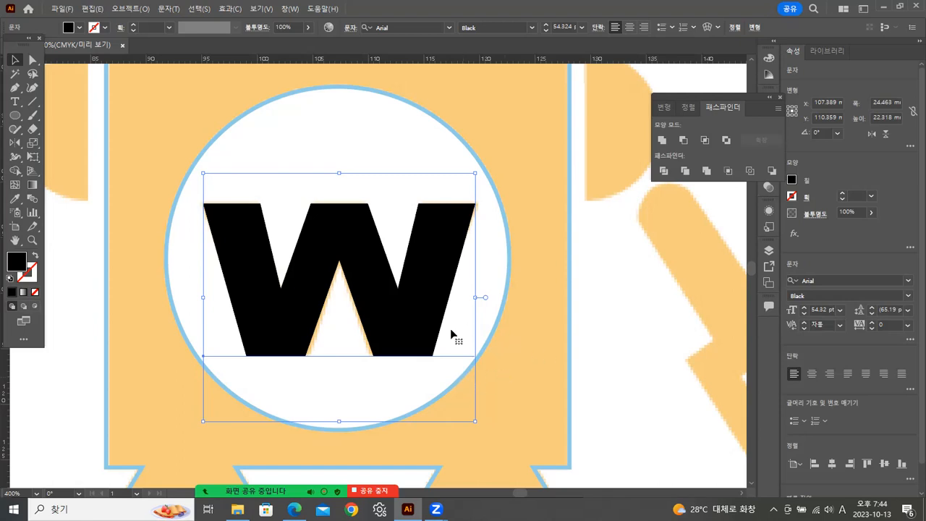
# Convert the W text to outlines and fill it with the orange sampled from the reference torso.
pyautogui.rightClick(340, 221)
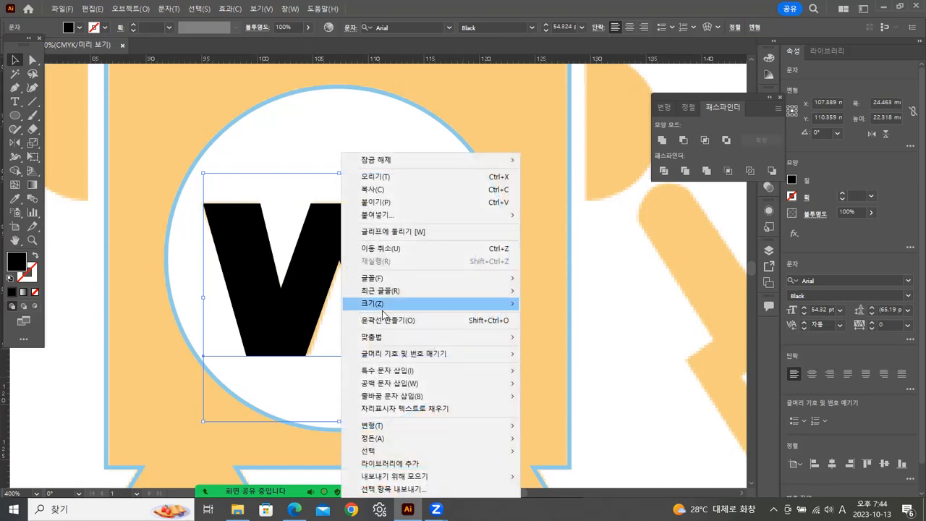
pyautogui.click(432, 318)
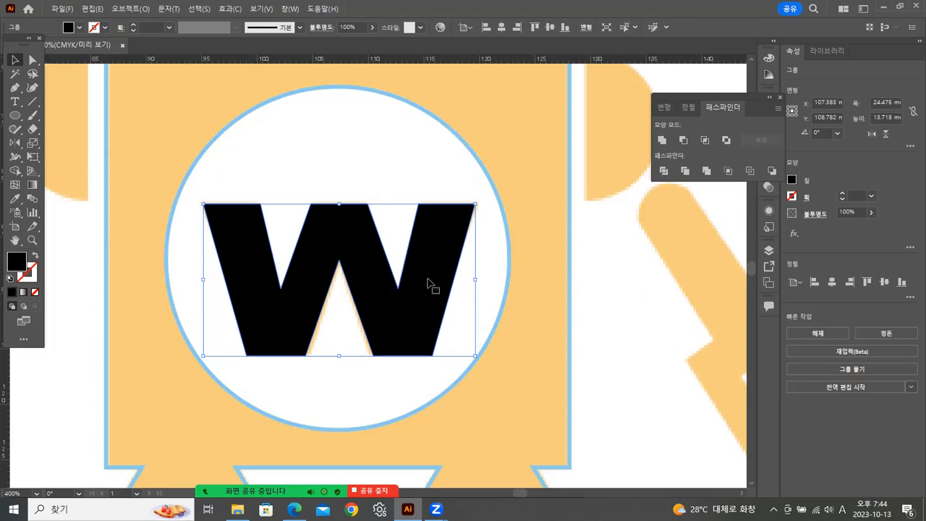
pyautogui.click(14, 198)
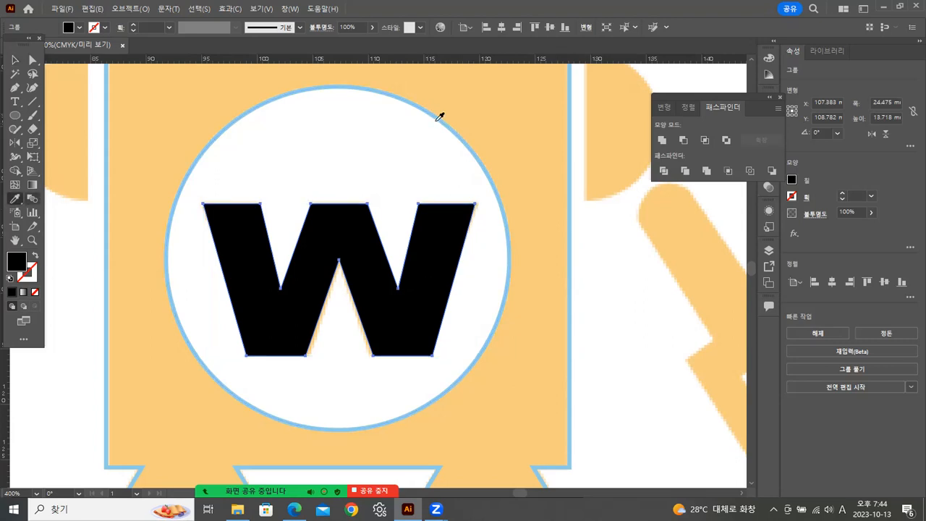
pyautogui.click(535, 101)
pyautogui.click(15, 61)
# Swap fill and stroke on the chest circle and the torso, and subtract the circle from the torso with Minus Front.
pyautogui.click(364, 89)
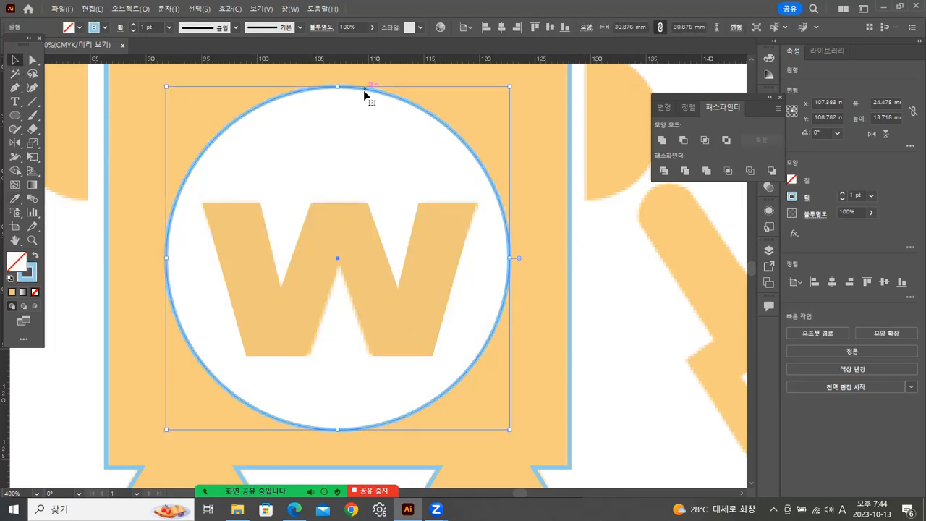
pyautogui.click(34, 256)
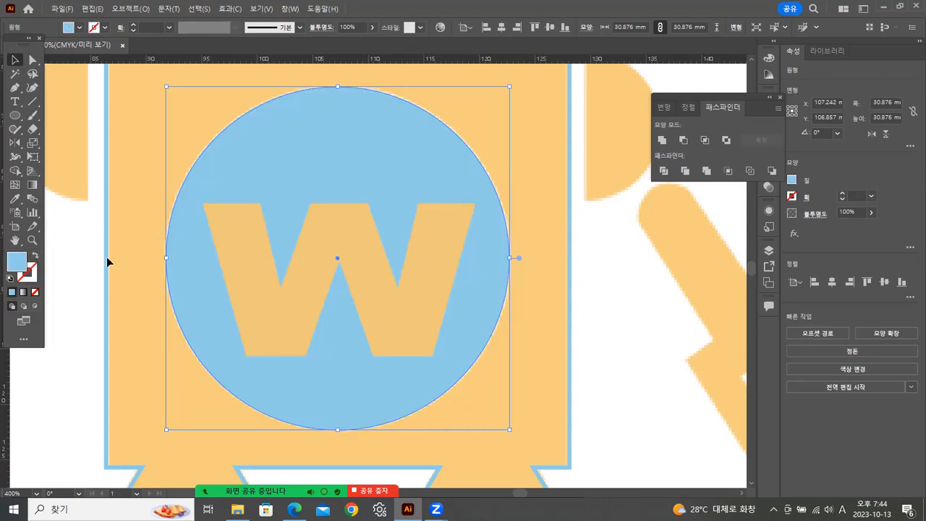
pyautogui.click(589, 234)
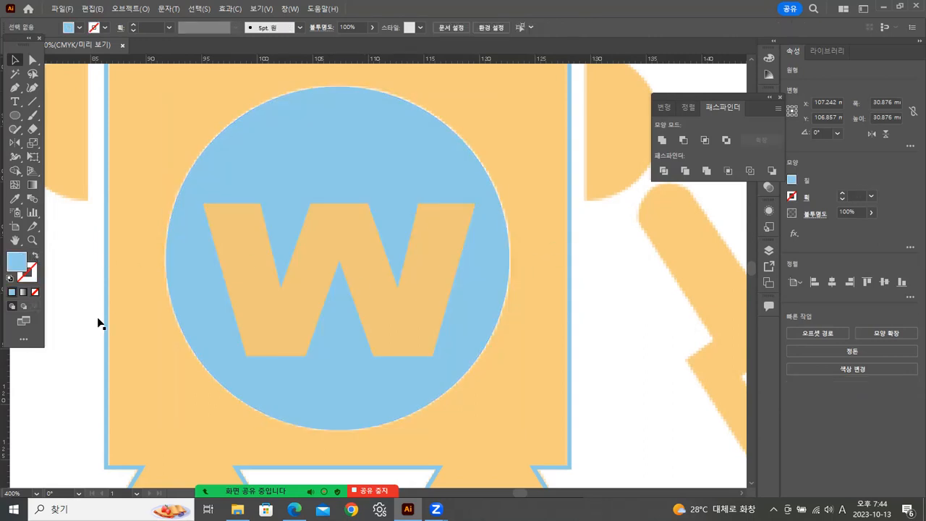
pyautogui.click(107, 265)
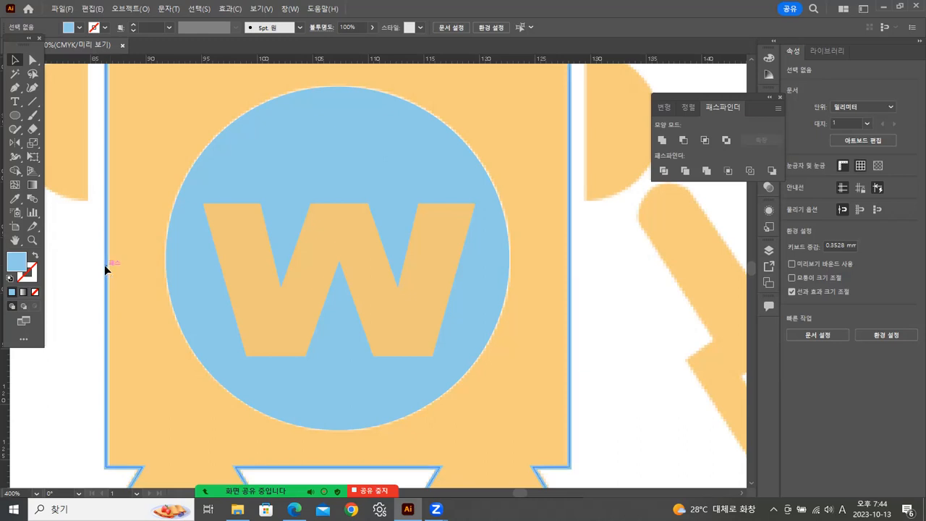
pyautogui.click(33, 256)
pyautogui.moveTo(74, 233)
pyautogui.mouseDown()
pyautogui.moveTo(165, 274)
pyautogui.moveTo(194, 307)
pyautogui.mouseUp()
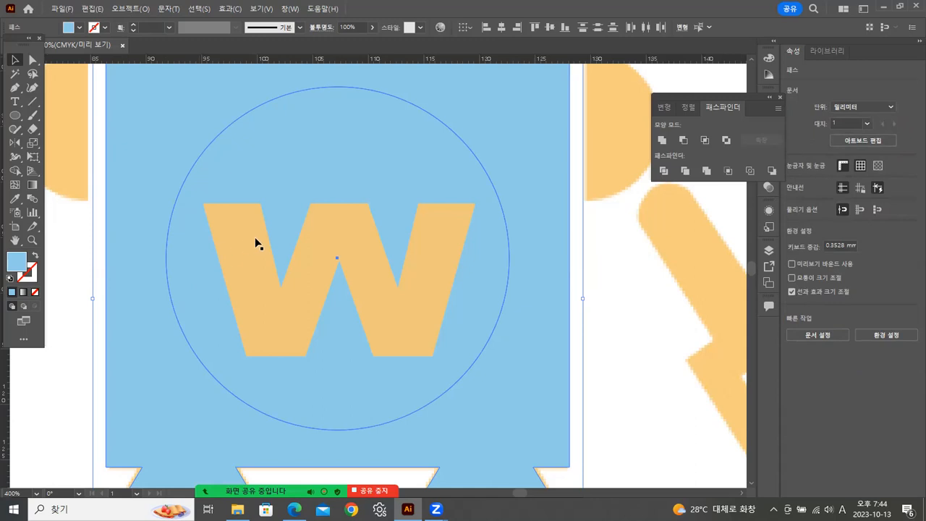
pyautogui.click(684, 141)
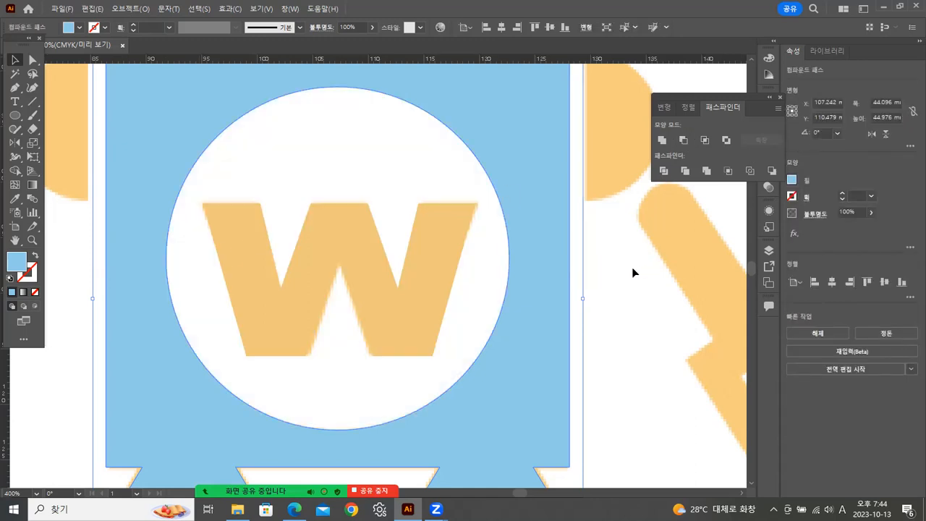
# Recolour the cut-out torso with the orange sampled from the W.
pyautogui.click(14, 199)
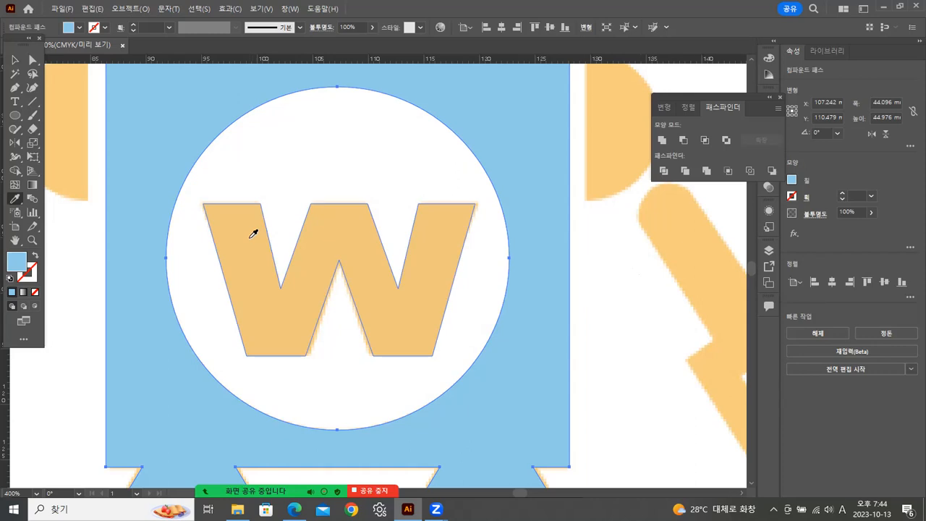
pyautogui.click(252, 233)
pyautogui.click(14, 59)
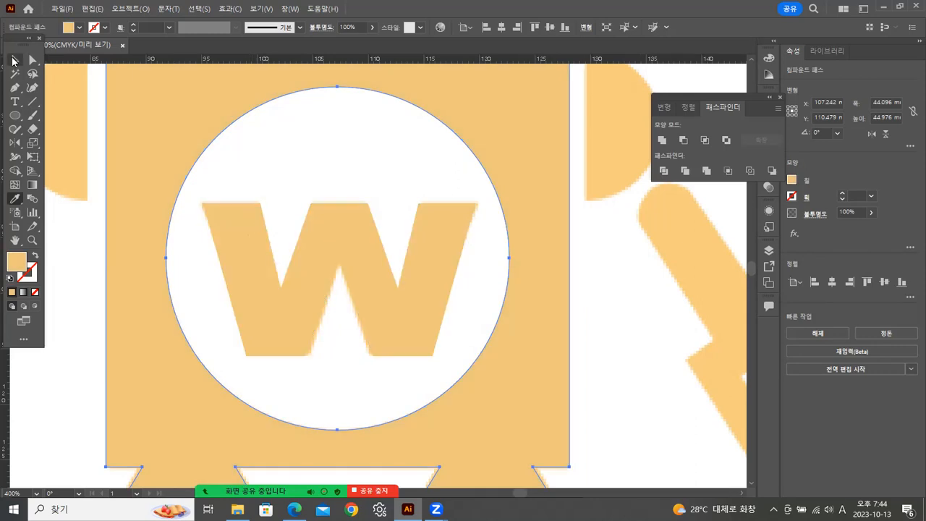
pyautogui.click(66, 309)
# Draw an orange circle about 13.4 mm across, centred on the straight edge of the reference half-circle shoulder left of the torso.
pyautogui.press('space')
pyautogui.moveTo(223, 230); pyautogui.dragTo(384, 319)
pyautogui.moveTo(303, 311); pyautogui.dragTo(364, 268)
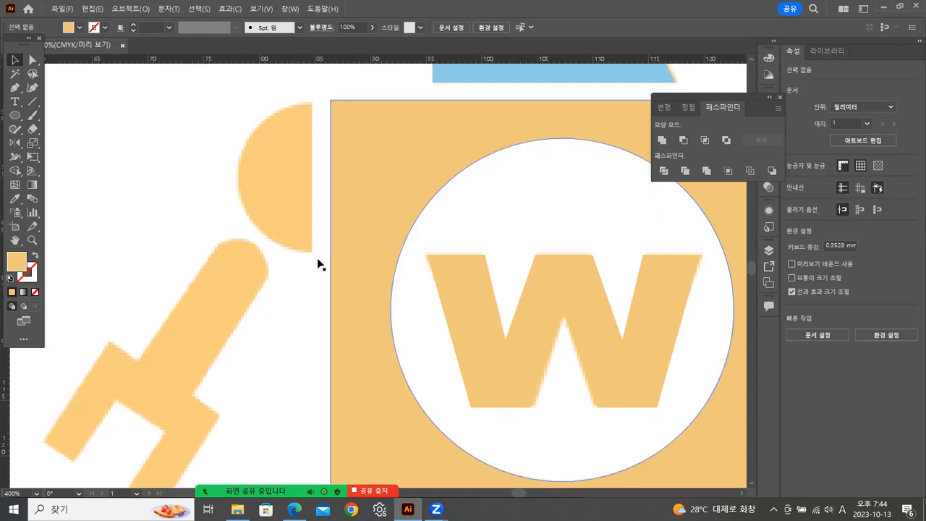
pyautogui.click(15, 116)
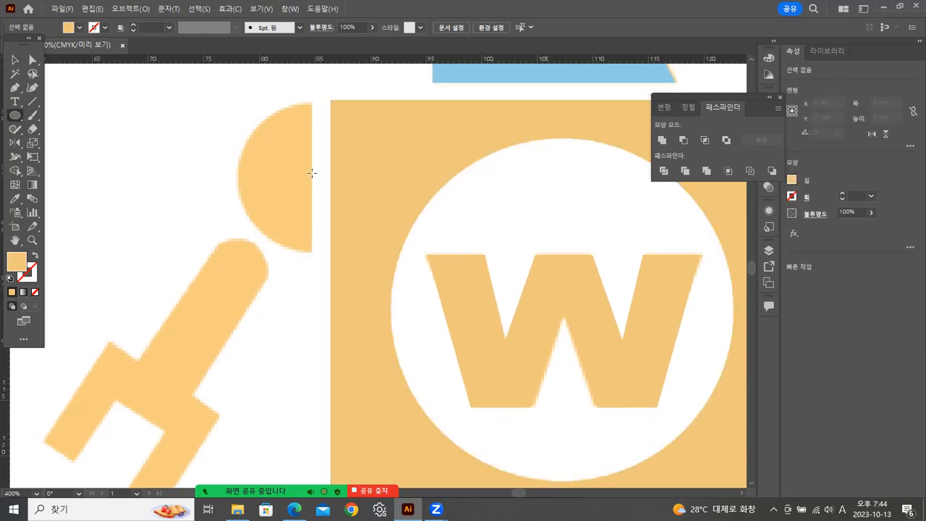
pyautogui.moveTo(311, 176); pyautogui.dragTo(386, 208)
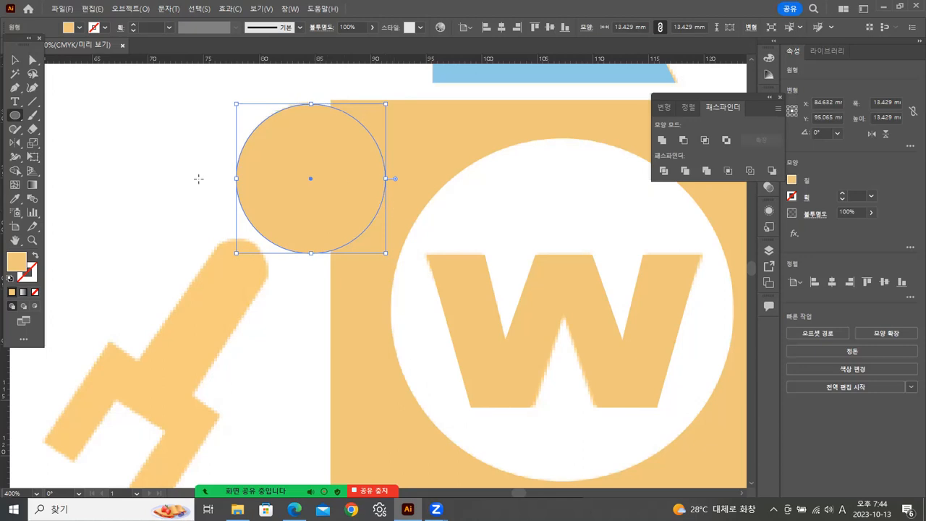
pyautogui.click(15, 59)
pyautogui.click(137, 114)
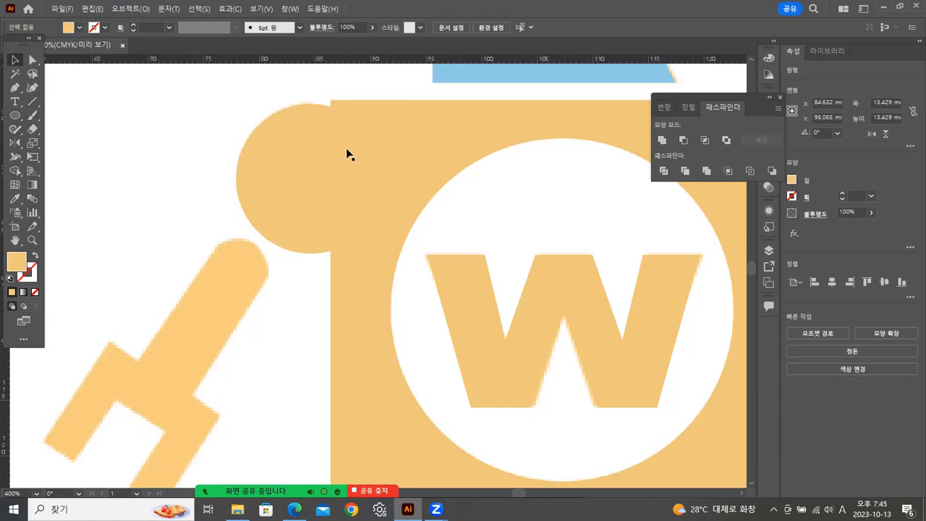
# Delete the rightmost anchor point of the shoulder circle to leave only its left half.
pyautogui.click(282, 151)
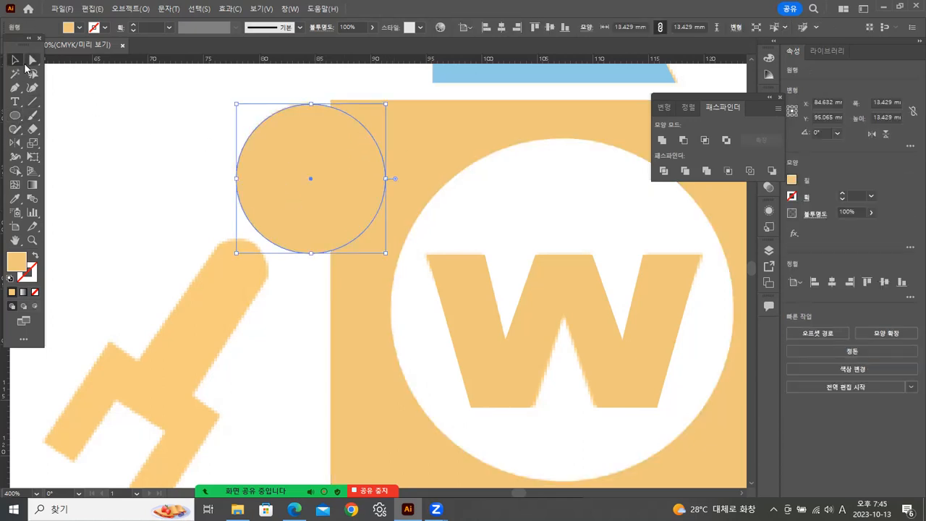
pyautogui.click(31, 60)
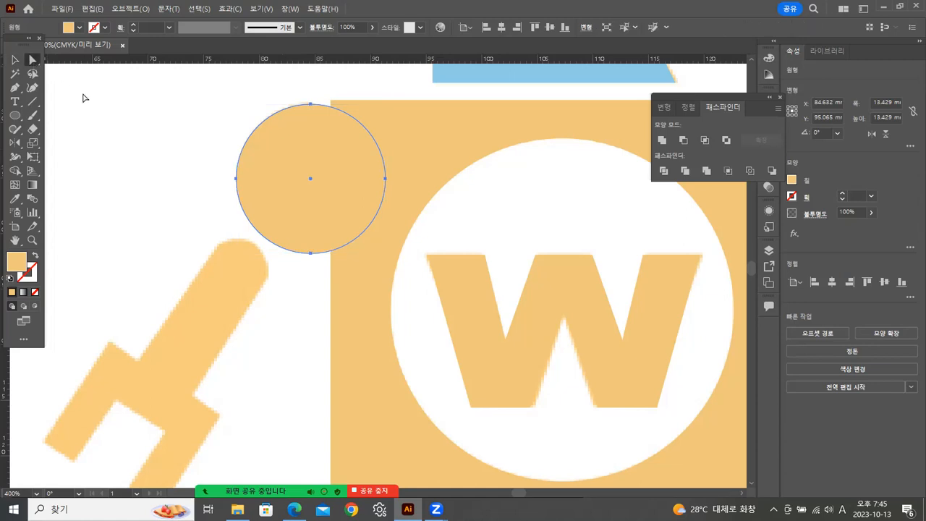
pyautogui.click(384, 180)
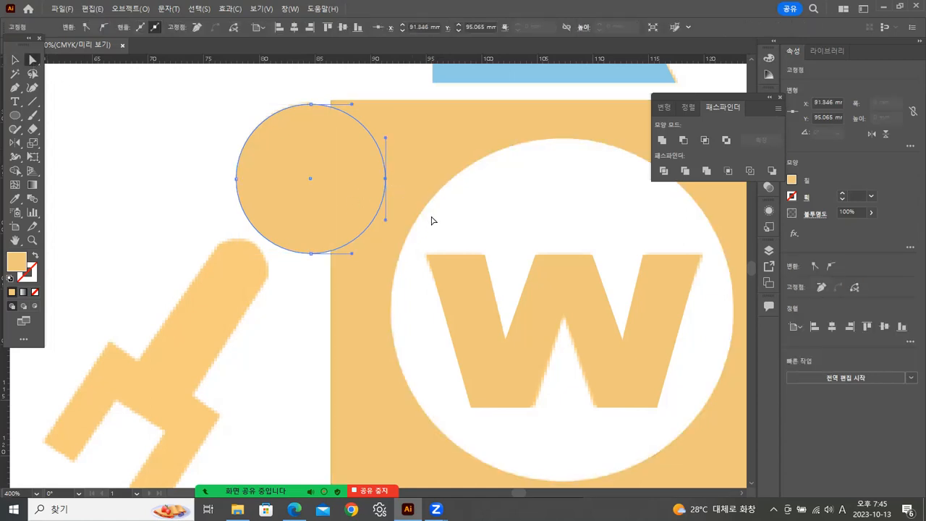
pyautogui.press('Delete')
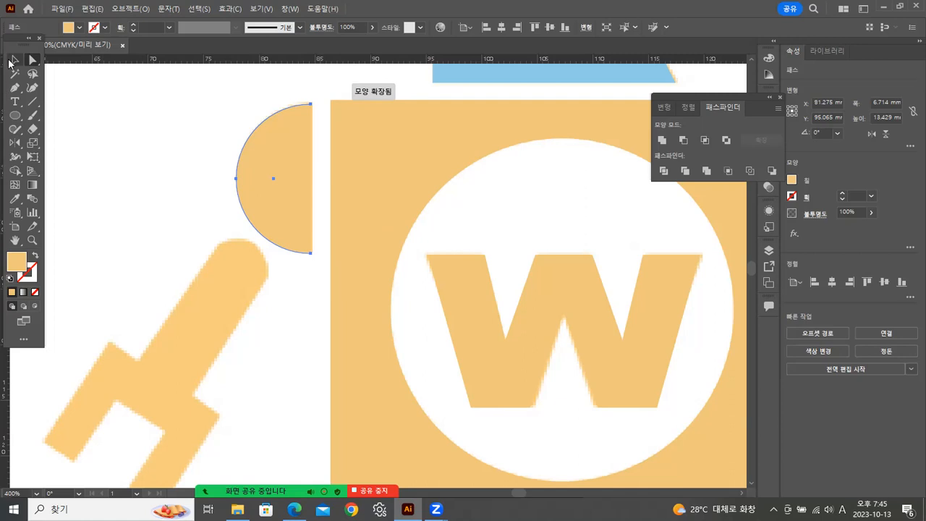
pyautogui.click(15, 60)
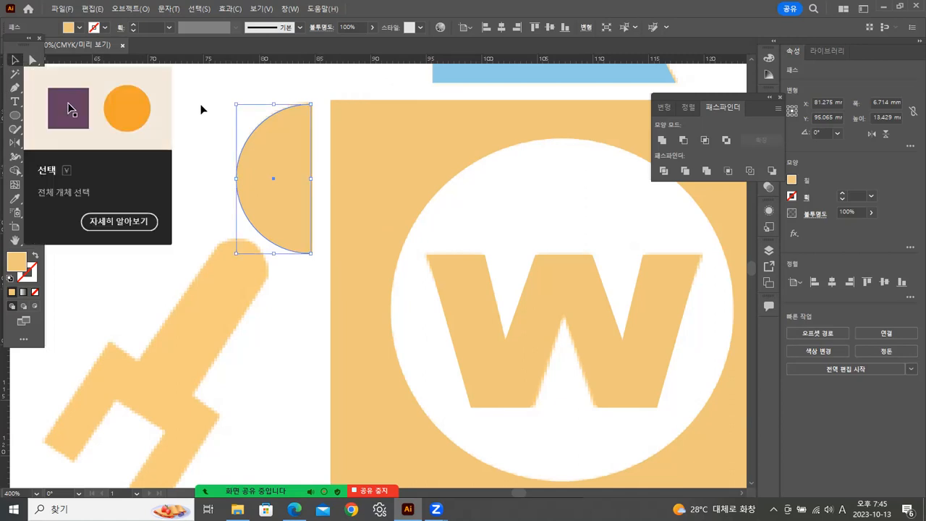
pyautogui.click(204, 108)
pyautogui.click(293, 162)
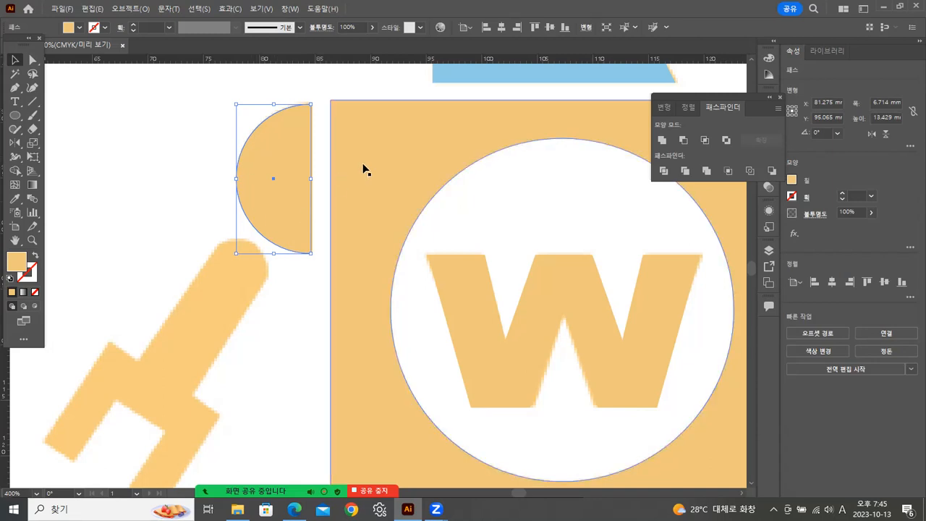
pyautogui.click(301, 313)
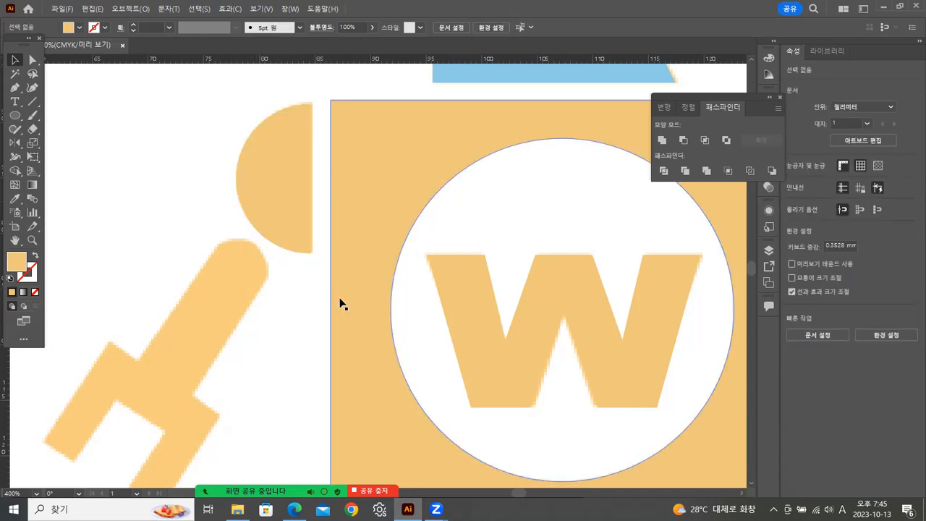
pyautogui.moveTo(337, 324); pyautogui.dragTo(366, 193)
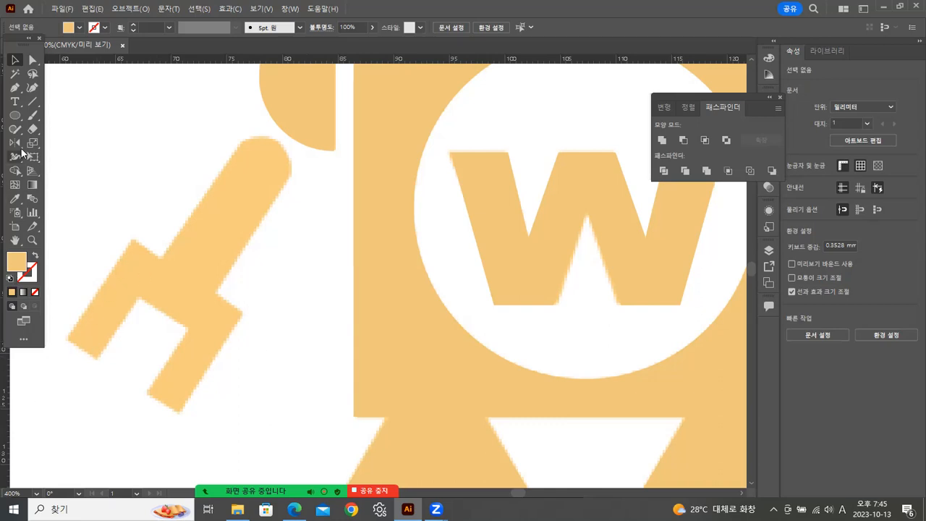
# Trace the reference gripper hand with an open three-segment Pen path and swap its fill and stroke.
pyautogui.click(15, 89)
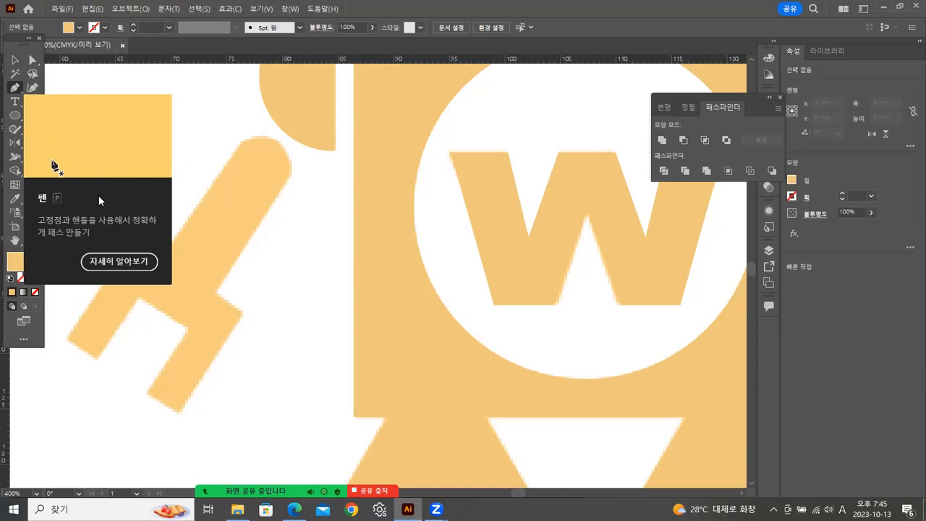
pyautogui.click(81, 347)
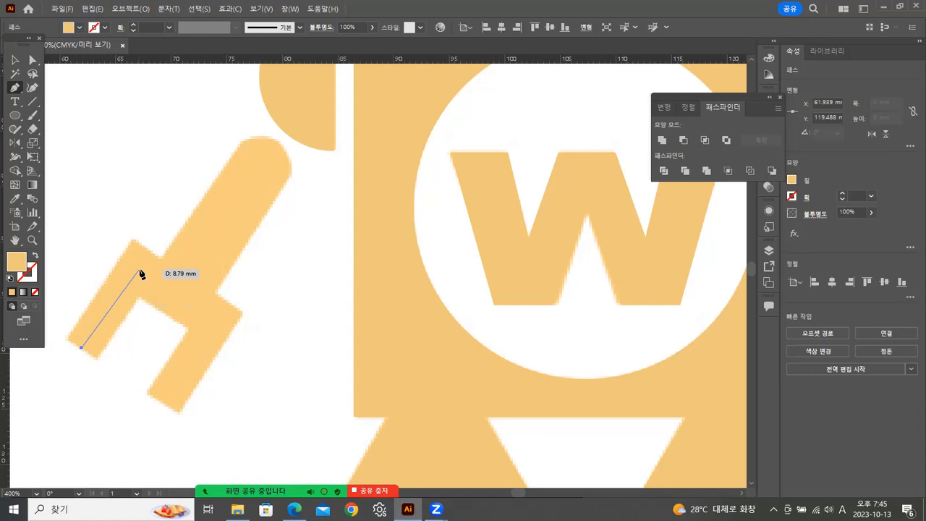
pyautogui.click(139, 270)
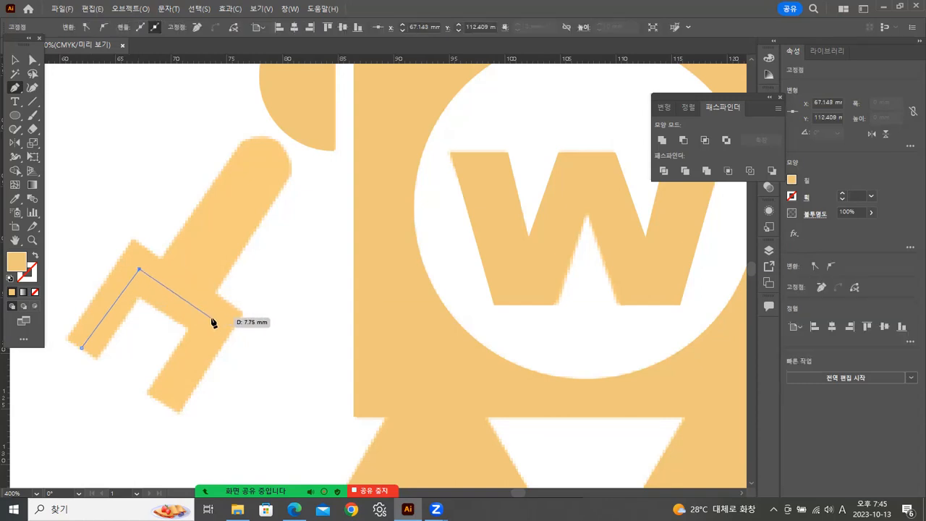
pyautogui.click(214, 323)
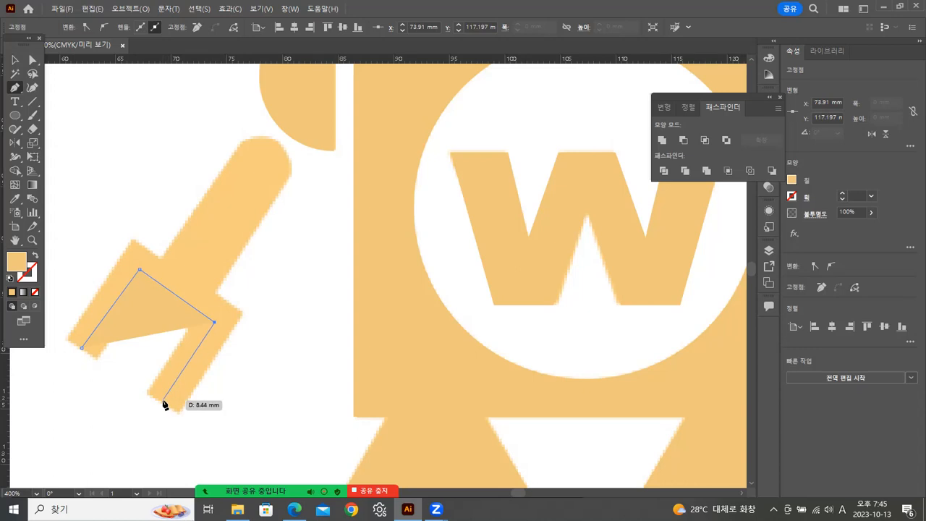
pyautogui.click(163, 400)
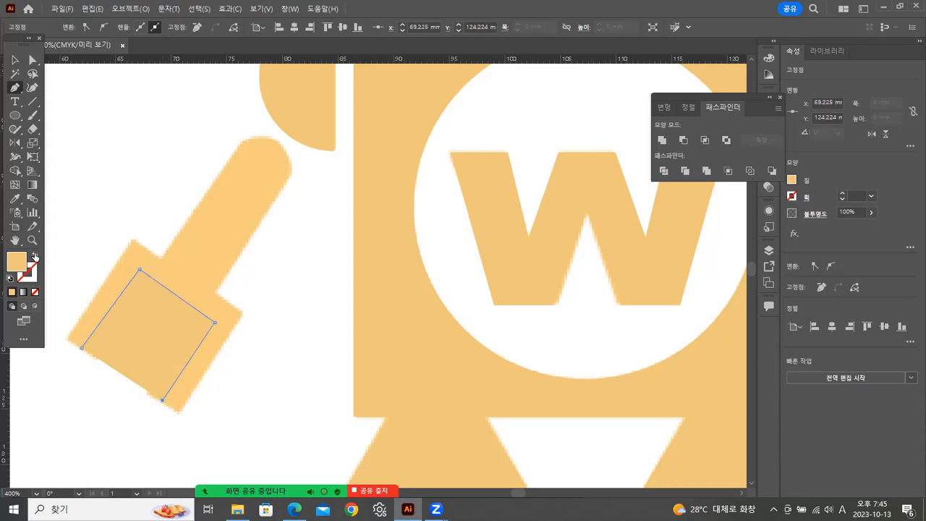
pyautogui.click(34, 257)
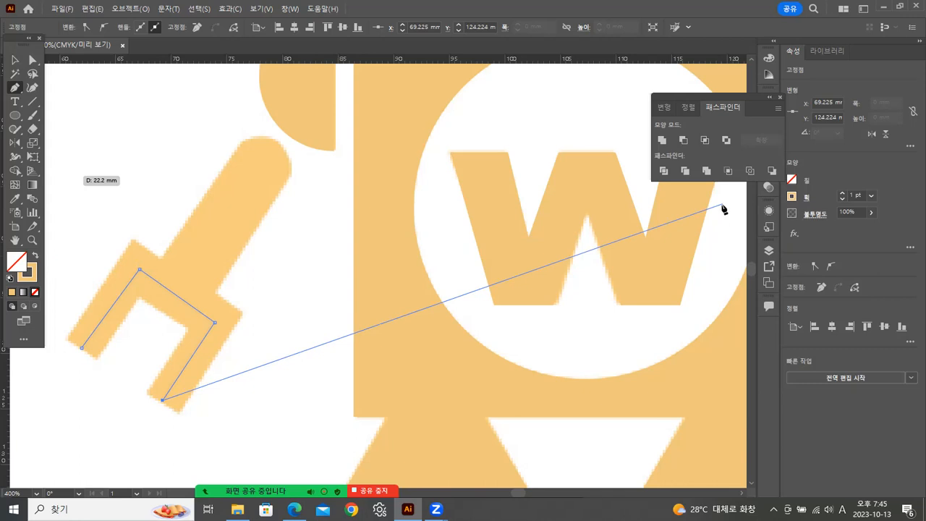
# Set the gripper path's stroke weight to 8 pt.
pyautogui.click(14, 60)
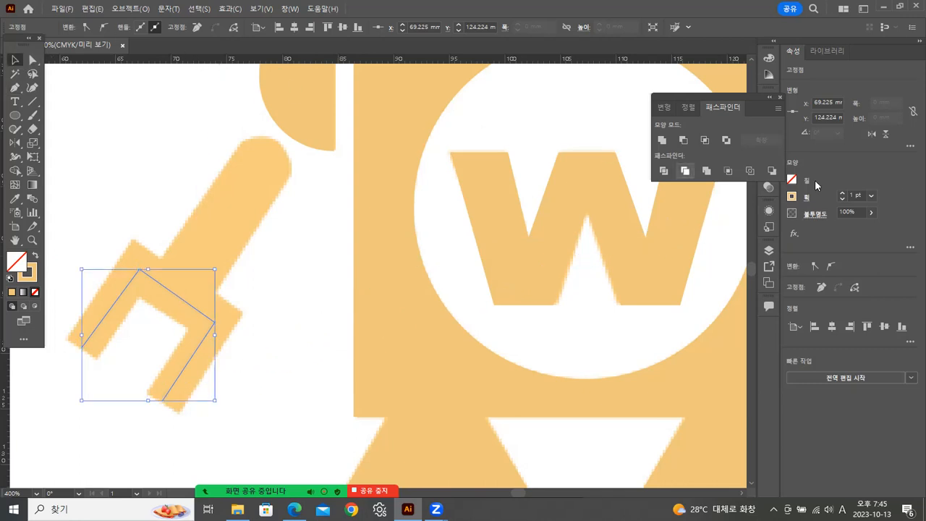
pyautogui.click(872, 196)
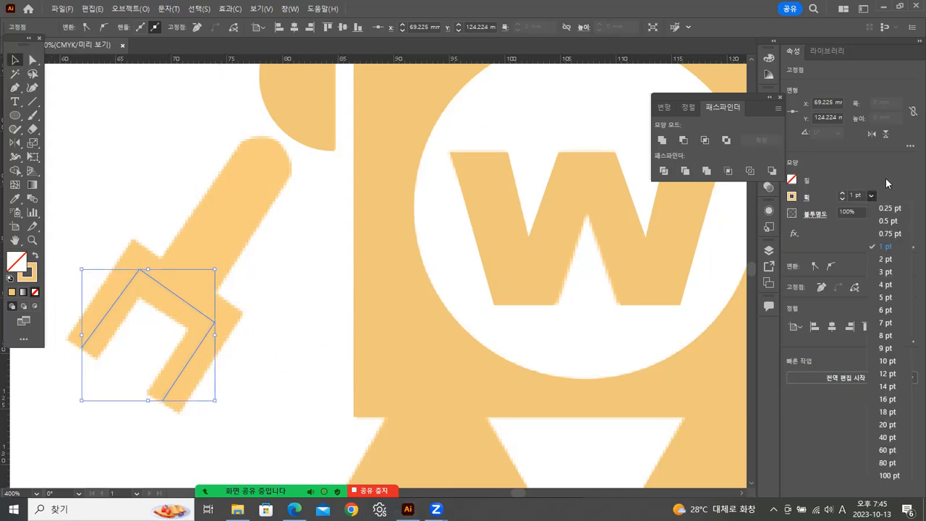
pyautogui.click(886, 336)
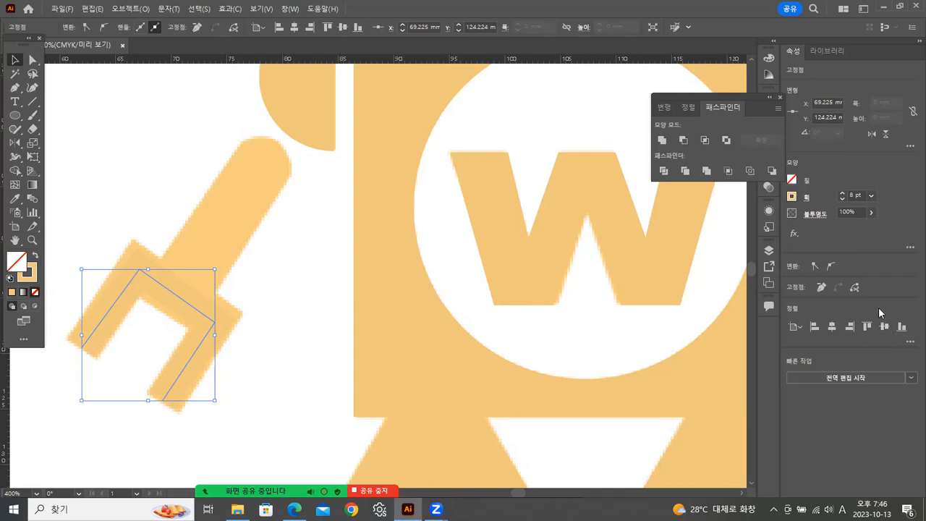
# Reset the gripper path to default colours, remove its fill, and give the black stroke a weight of 9 pt.
pyautogui.click(8, 279)
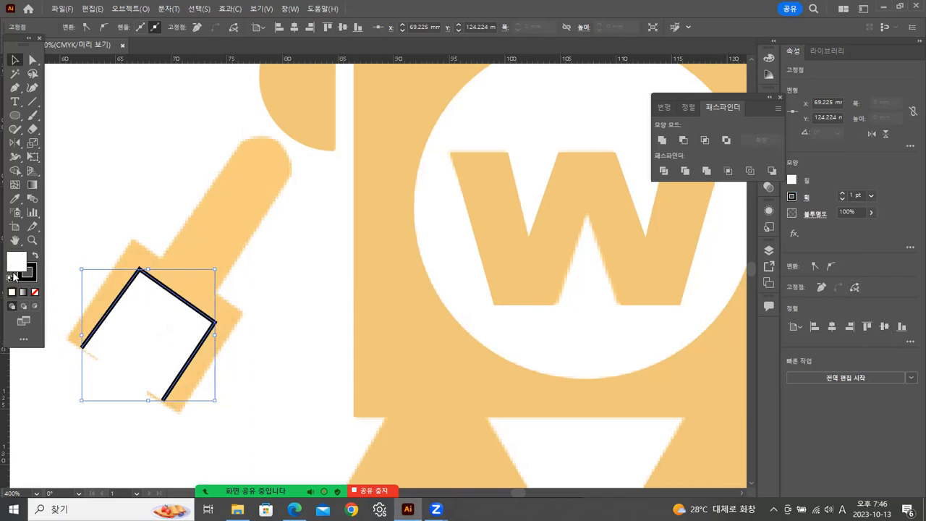
pyautogui.click(35, 292)
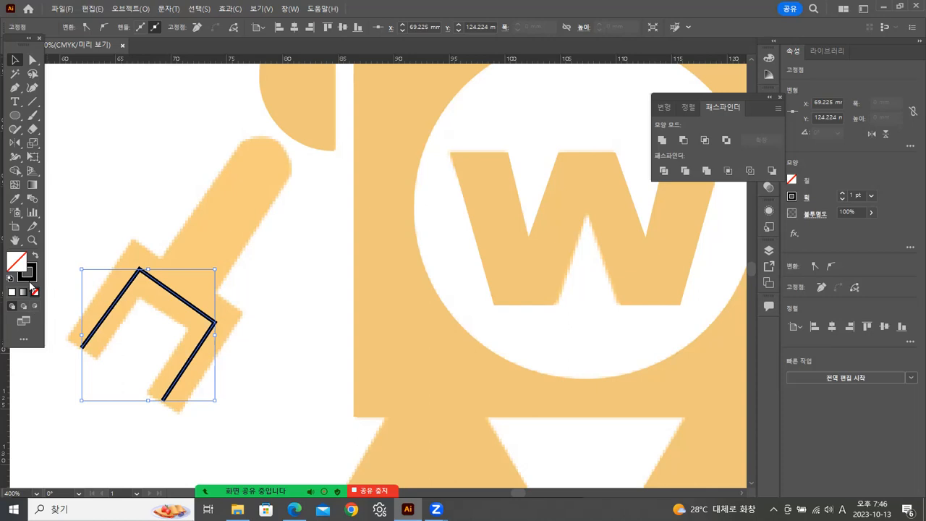
pyautogui.click(29, 278)
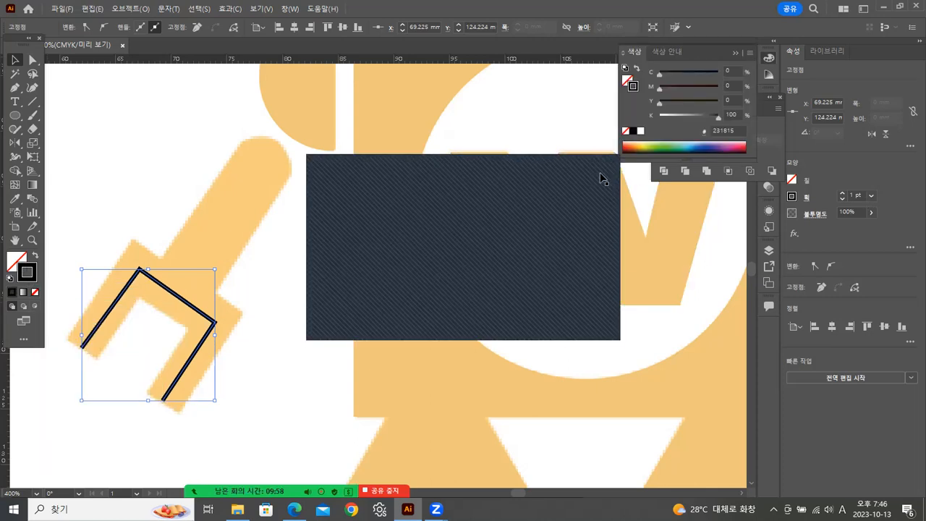
pyautogui.click(872, 195)
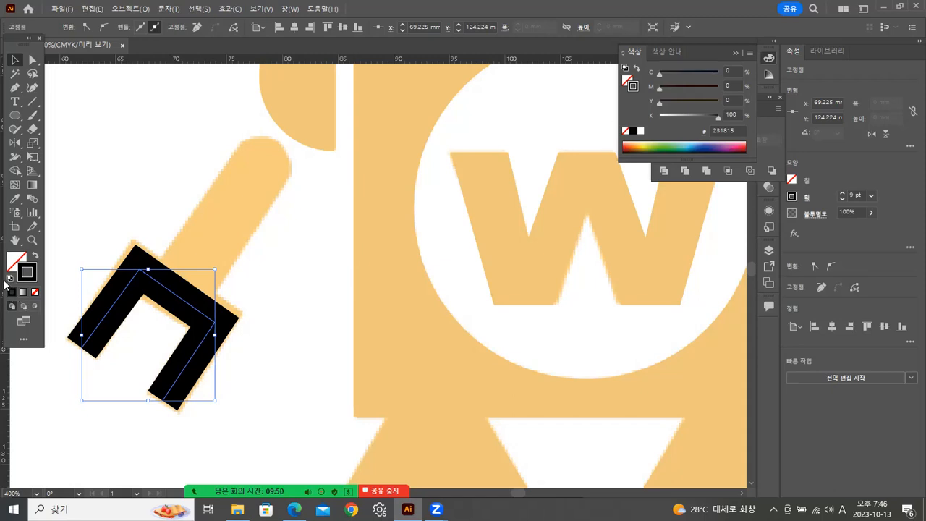
# Stretch the gripper path slightly upward to match the reference and set its stroke weight to 10 pt.
pyautogui.click(33, 58)
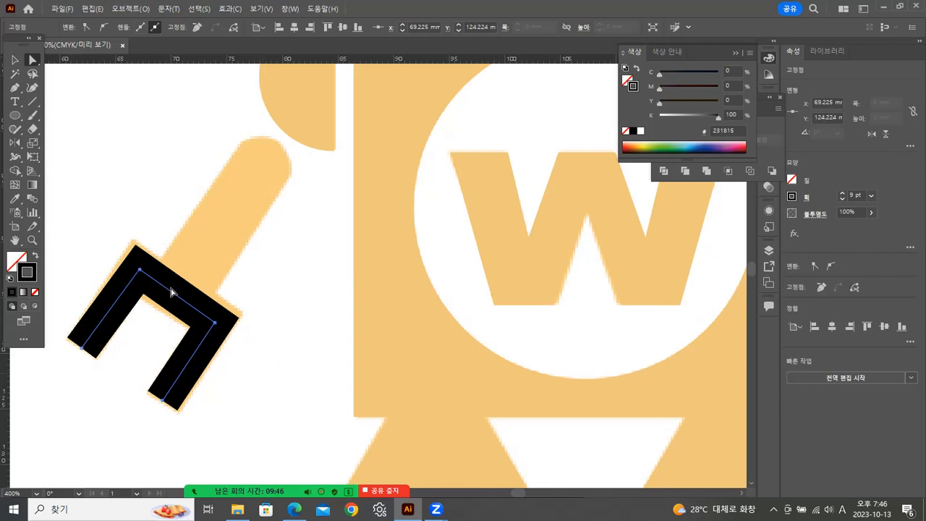
pyautogui.click(14, 61)
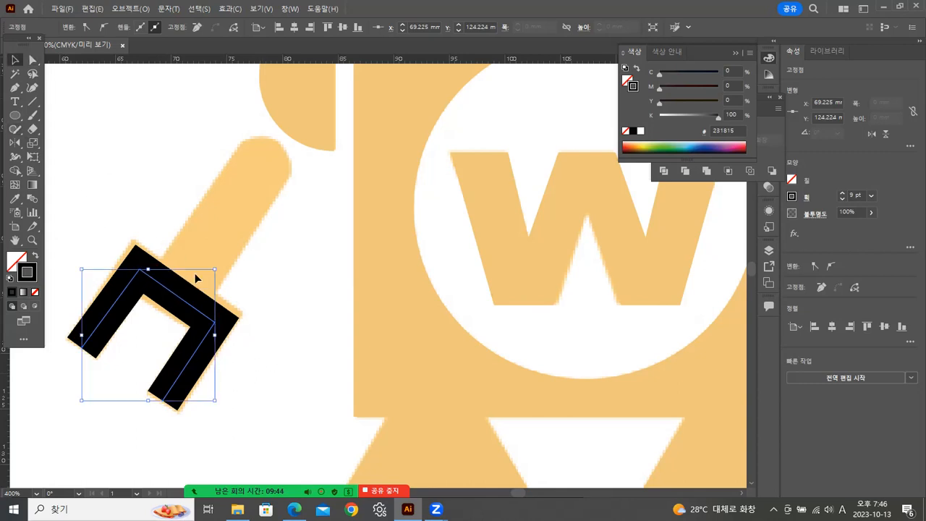
pyautogui.moveTo(216, 267); pyautogui.dragTo(215, 267)
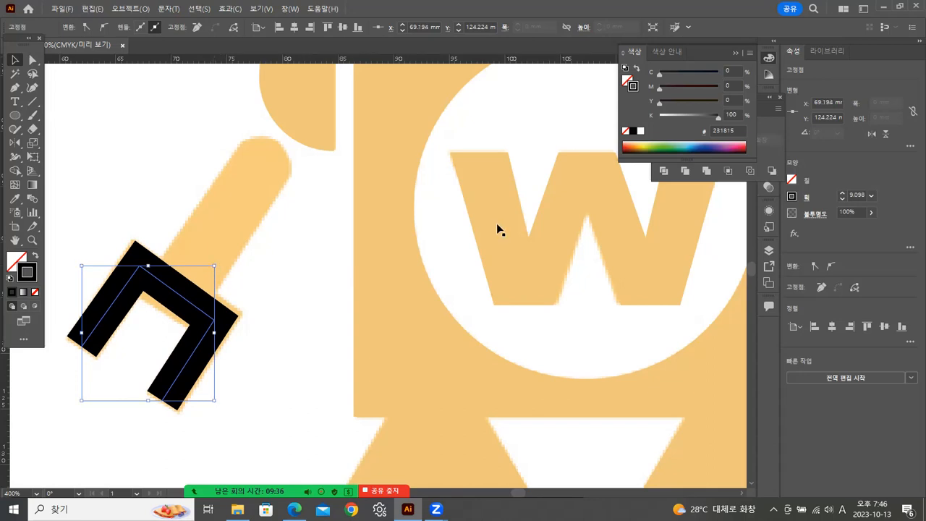
pyautogui.click(871, 195)
pyautogui.click(887, 361)
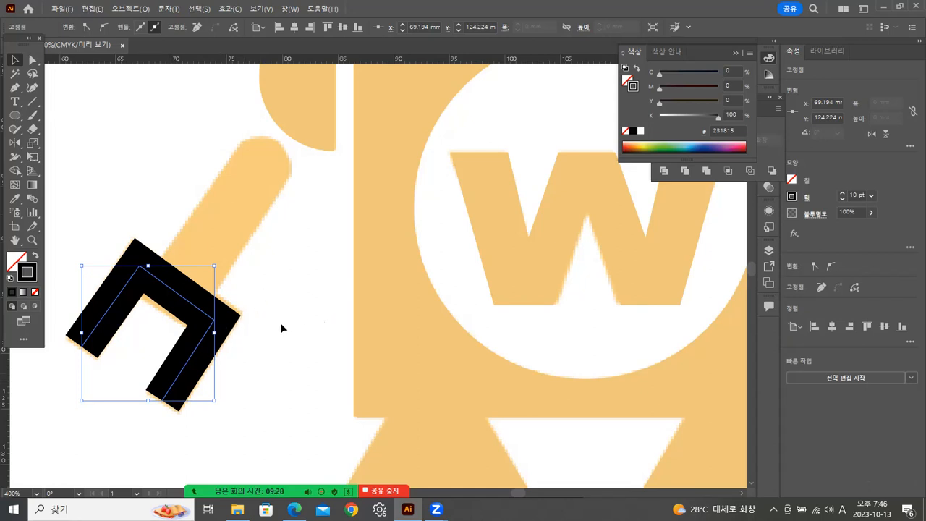
pyautogui.click(260, 309)
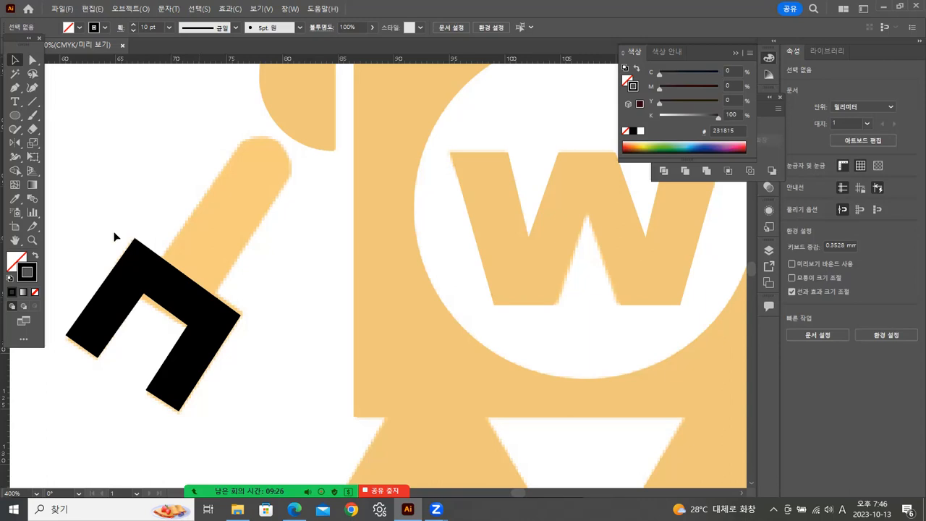
# Draw a line about 7.9 mm wide and 11.8 mm high along the reference forearm into the gripper, with a 14 pt stroke.
pyautogui.click(15, 115)
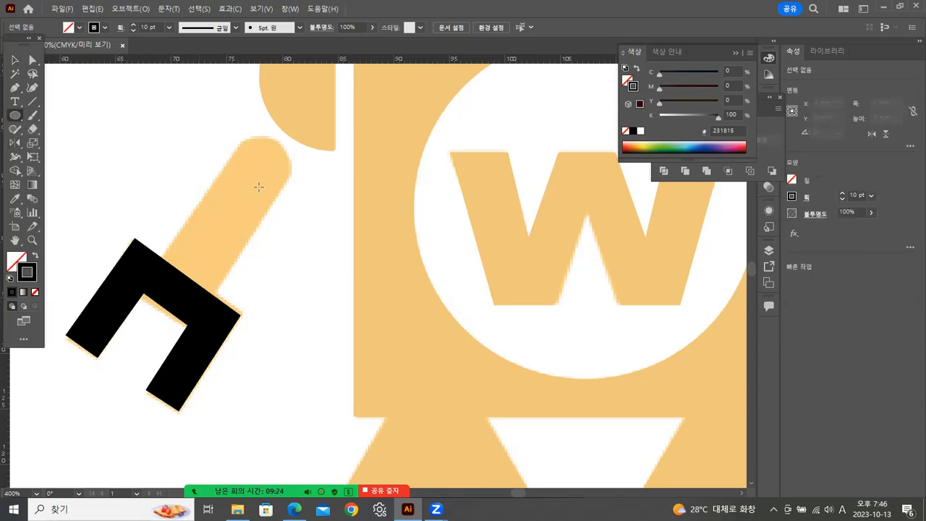
pyautogui.click(32, 101)
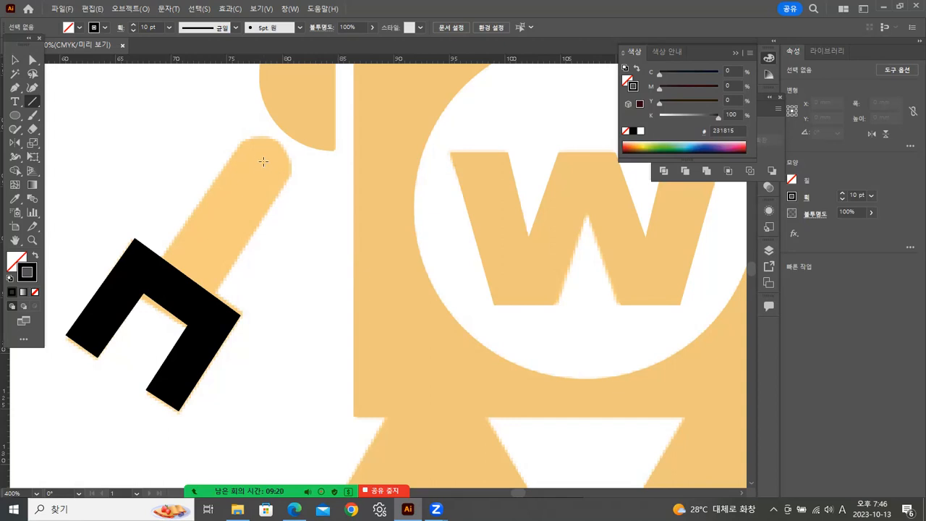
pyautogui.moveTo(264, 161)
pyautogui.mouseDown()
pyautogui.moveTo(220, 236)
pyautogui.moveTo(217, 269)
pyautogui.moveTo(176, 291)
pyautogui.mouseUp()
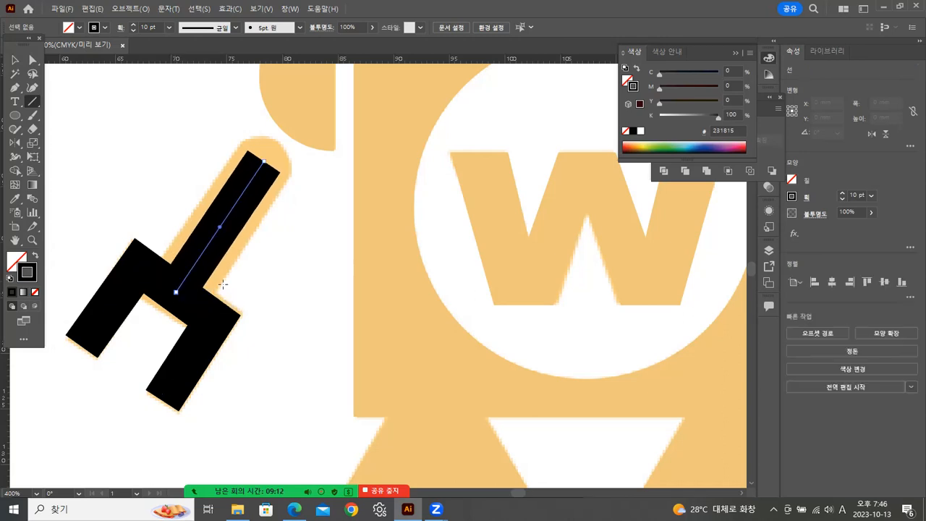
pyautogui.click(14, 60)
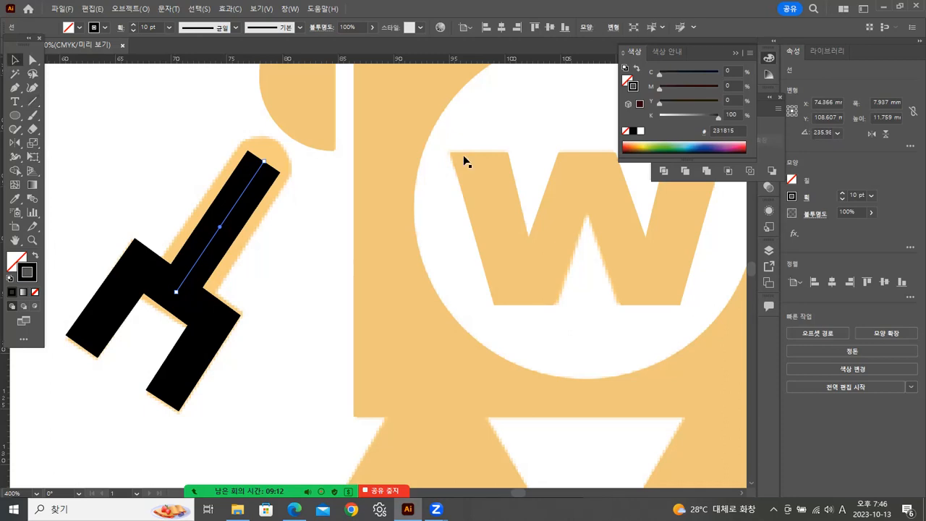
pyautogui.click(872, 195)
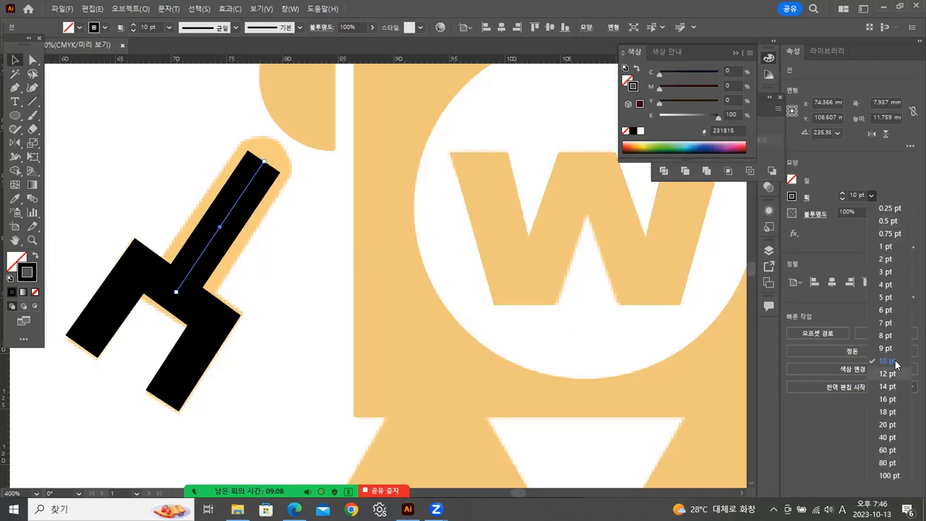
pyautogui.click(887, 387)
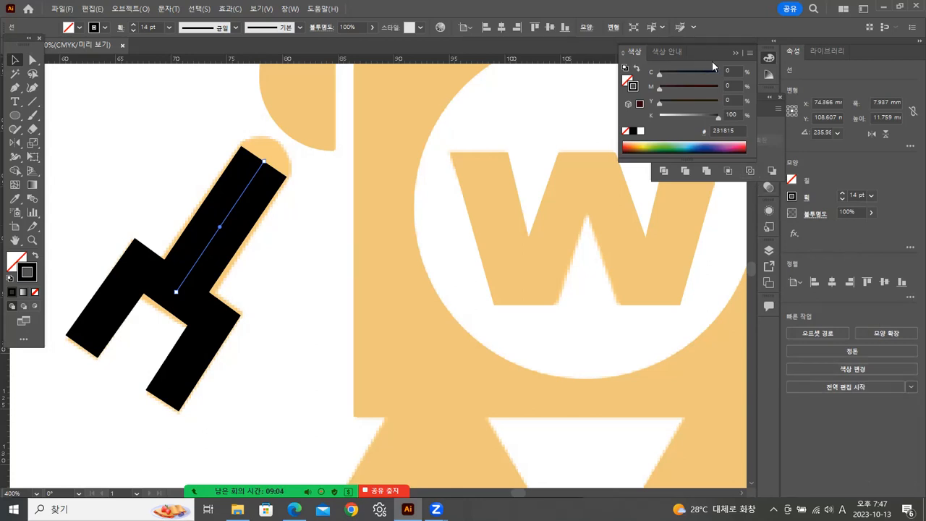
# Give the forearm line round caps in the stroke settings.
pyautogui.click(729, 52)
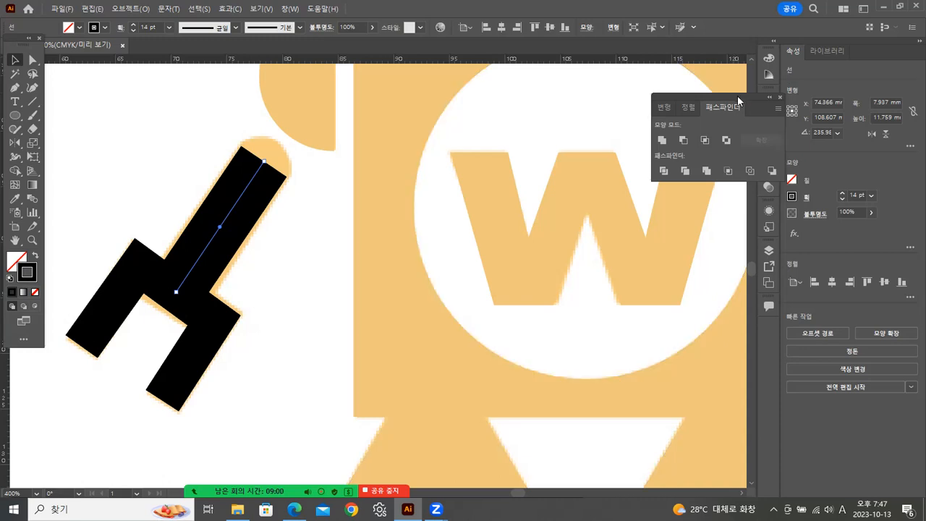
pyautogui.moveTo(737, 96); pyautogui.dragTo(675, 92)
pyautogui.click(769, 155)
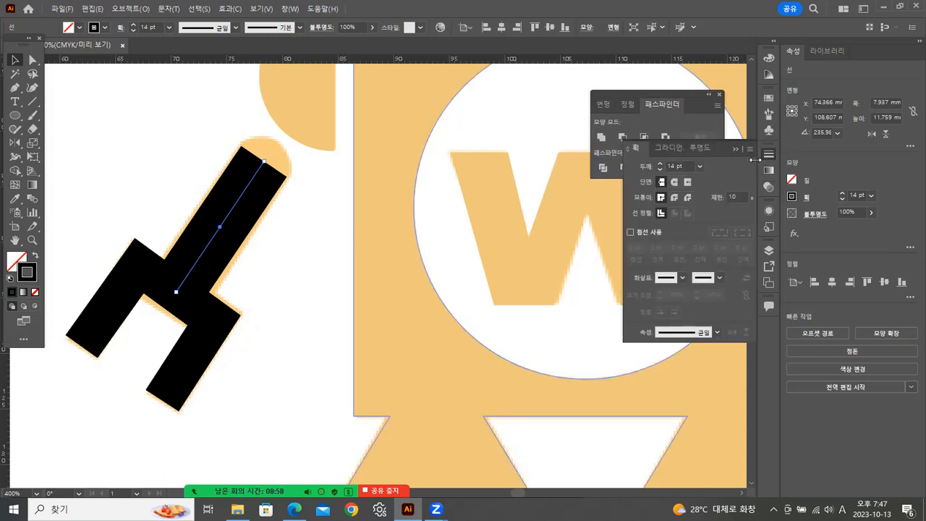
pyautogui.click(674, 181)
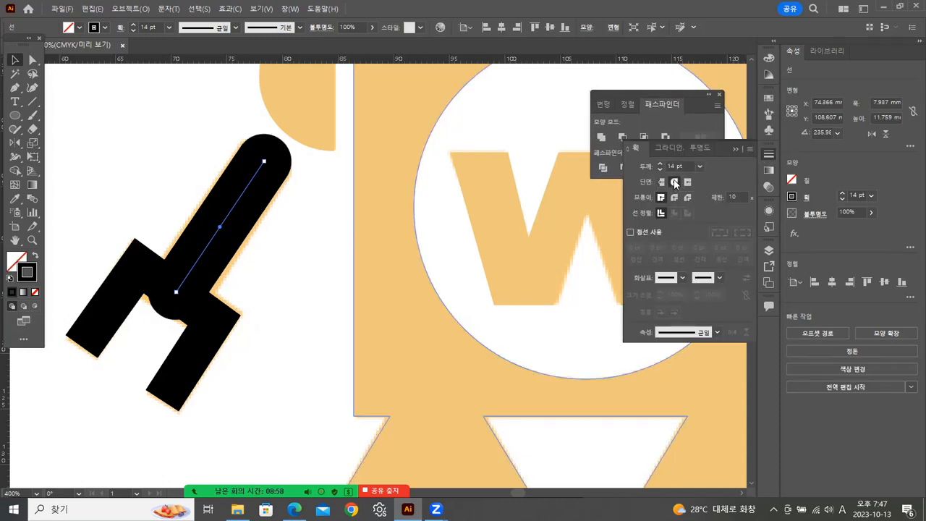
# Try to pull the lower end of the forearm line up into the gripper's crossbar.
pyautogui.click(33, 59)
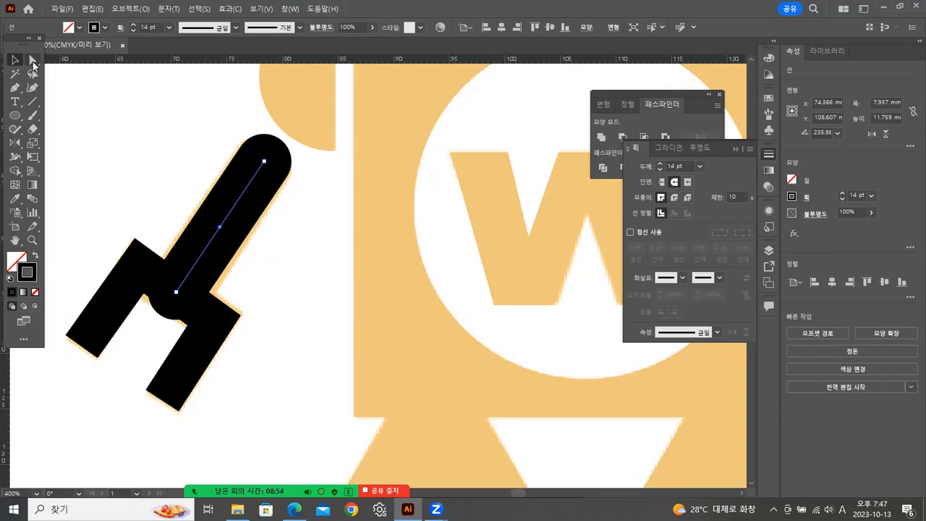
pyautogui.click(177, 293)
pyautogui.moveTo(179, 297); pyautogui.dragTo(185, 288)
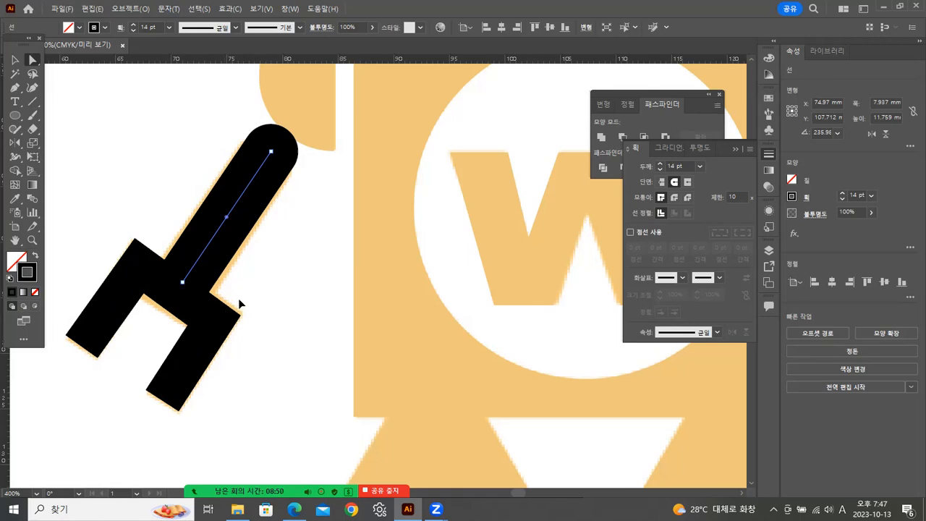
pyautogui.hotkey('ctrl', 'z')
pyautogui.click(313, 300)
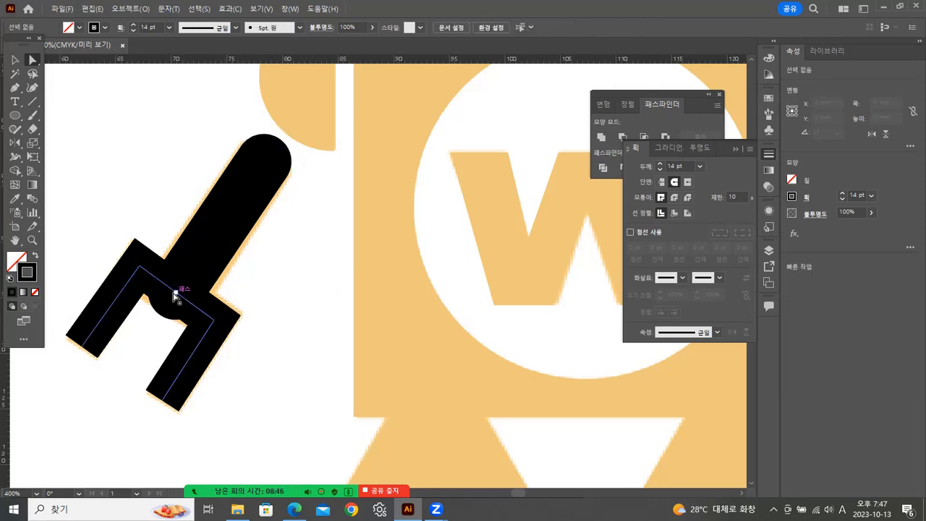
# Move the forearm line's lower anchor about 1 mm right and 1.3 mm up into the gripper, and set the stroke to 15 pt.
pyautogui.moveTo(177, 295); pyautogui.dragTo(185, 282)
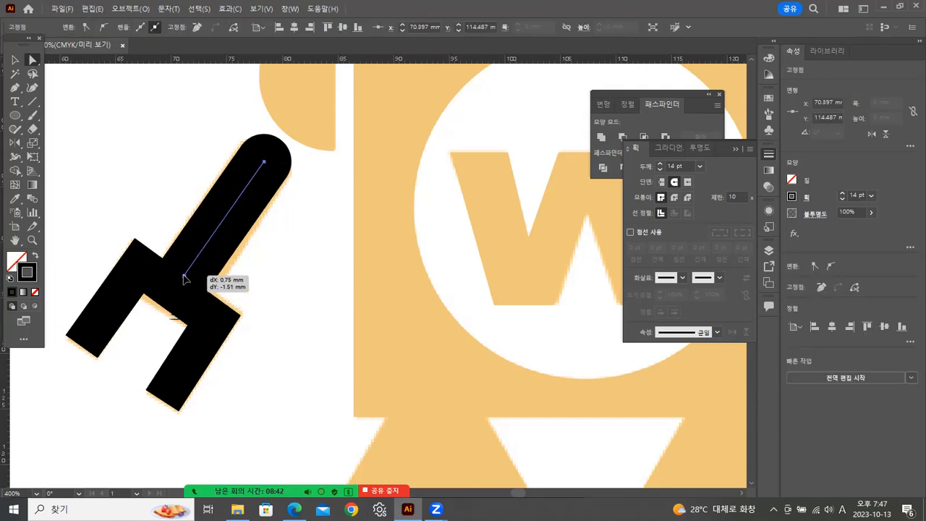
pyautogui.moveTo(184, 280); pyautogui.dragTo(187, 281)
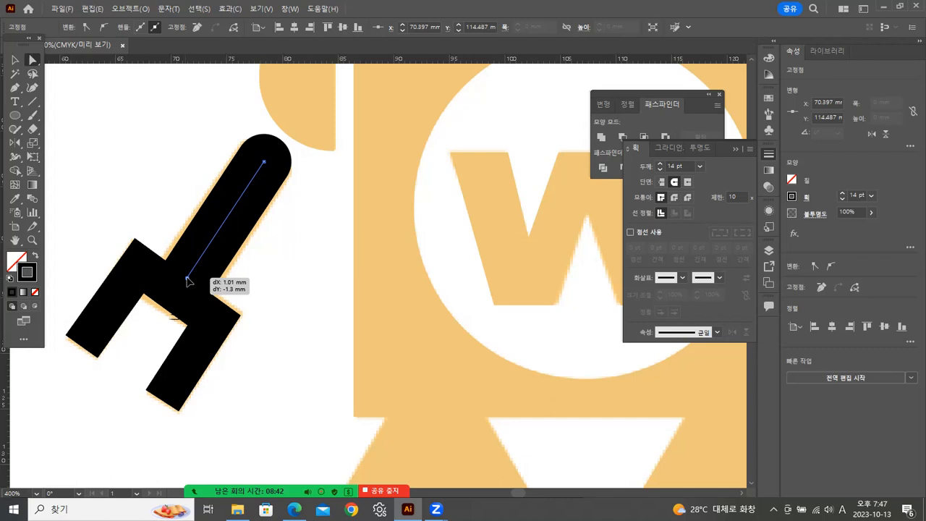
pyautogui.moveTo(269, 293); pyautogui.dragTo(269, 293)
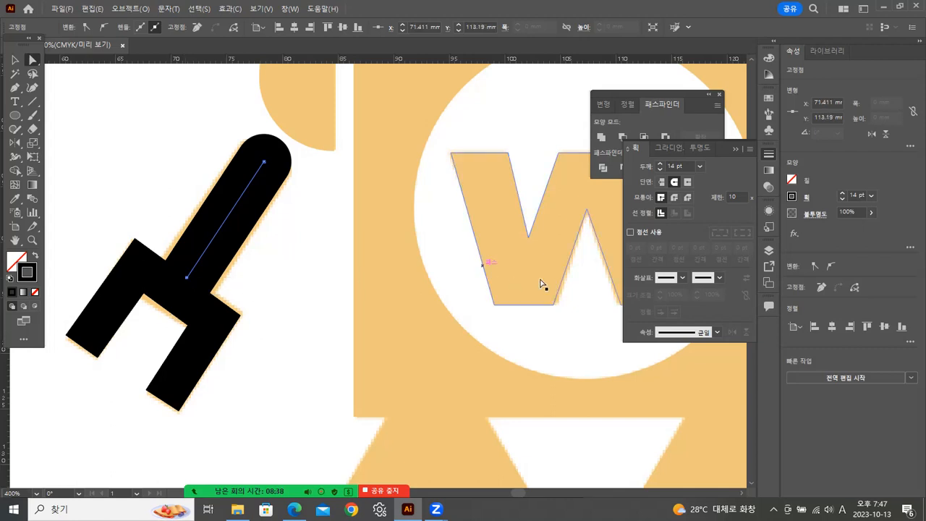
pyautogui.click(855, 195)
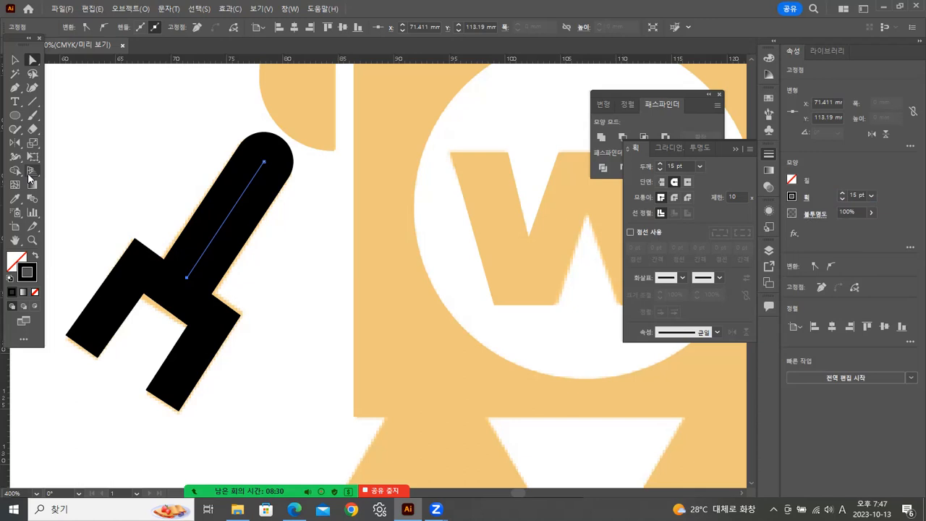
# Convert the gripper and forearm strokes to outlines and unite them into a single arm shape.
pyautogui.click(14, 60)
pyautogui.moveTo(151, 214); pyautogui.dragTo(206, 264)
pyautogui.click(131, 9)
pyautogui.moveTo(174, 304)
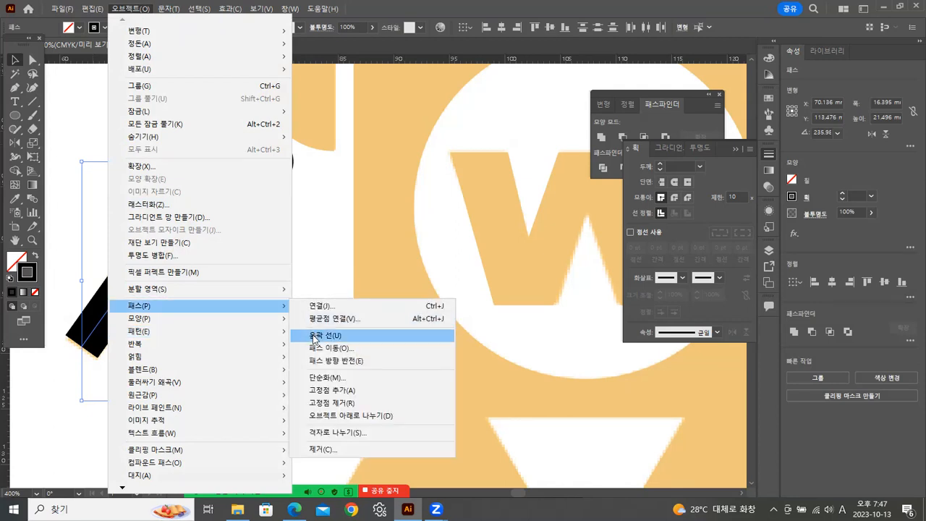
pyautogui.click(313, 337)
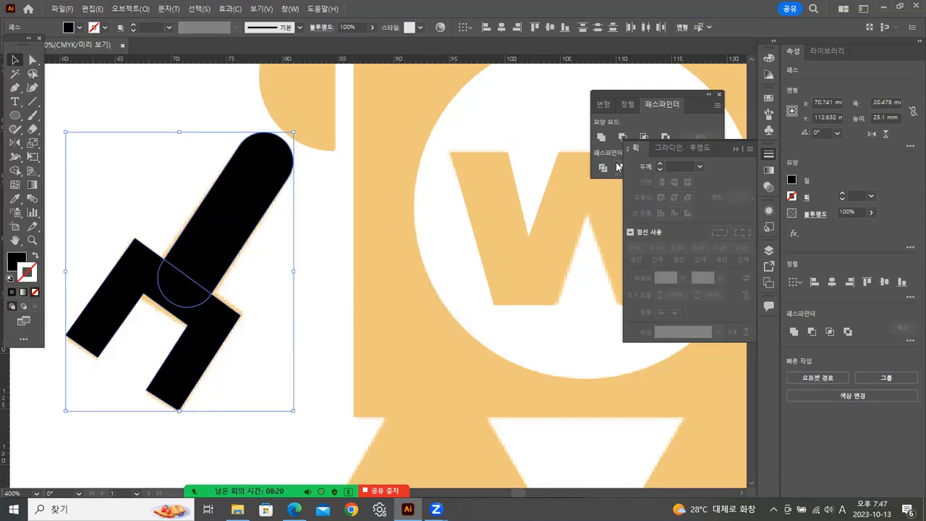
pyautogui.click(601, 136)
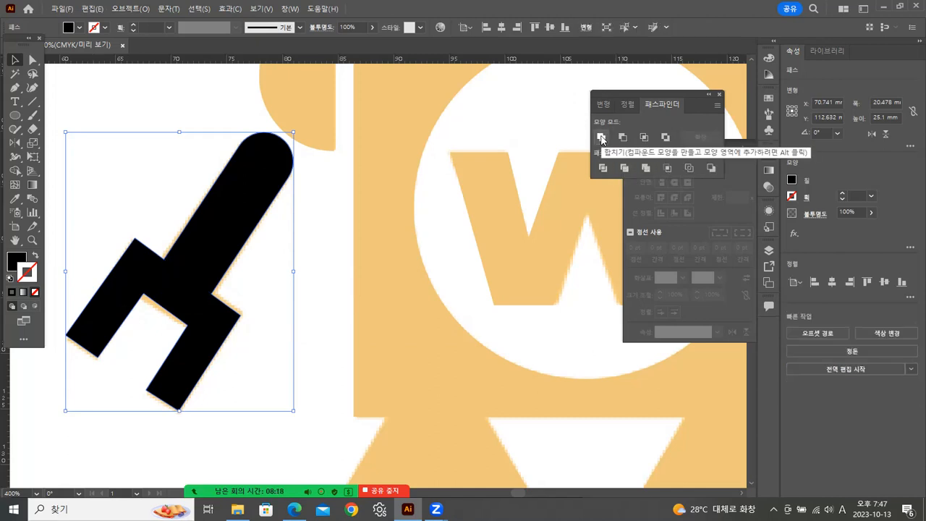
# Fill the united arm shape with the orange sampled from the wolf robot's torso.
pyautogui.click(14, 198)
pyautogui.click(386, 232)
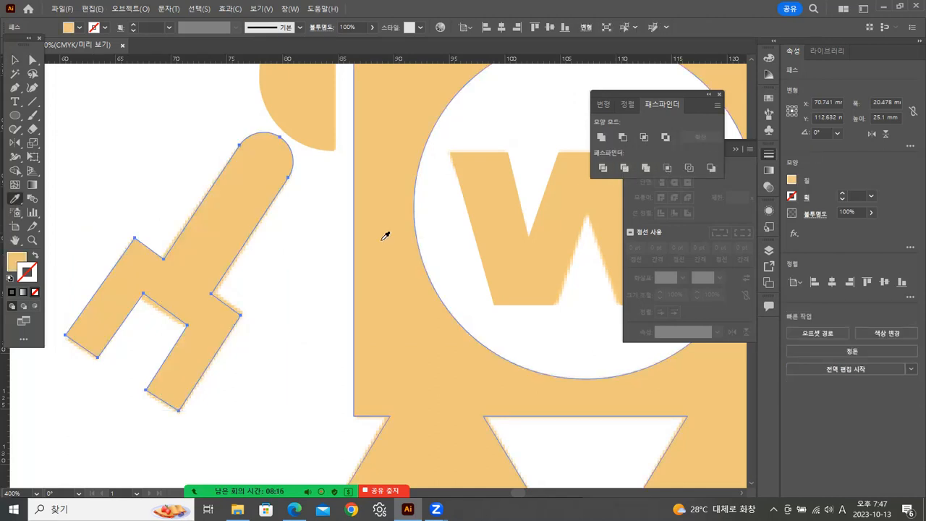
pyautogui.doubleClick(32, 240)
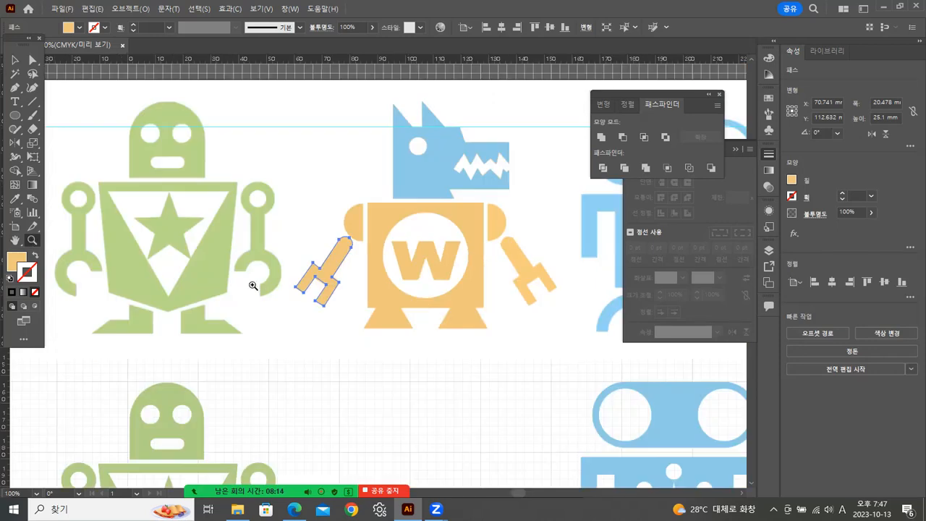
# Reflect a copy of the left shoulder and arm across the vertical guide to form the wolf robot's right arm.
pyautogui.click(14, 59)
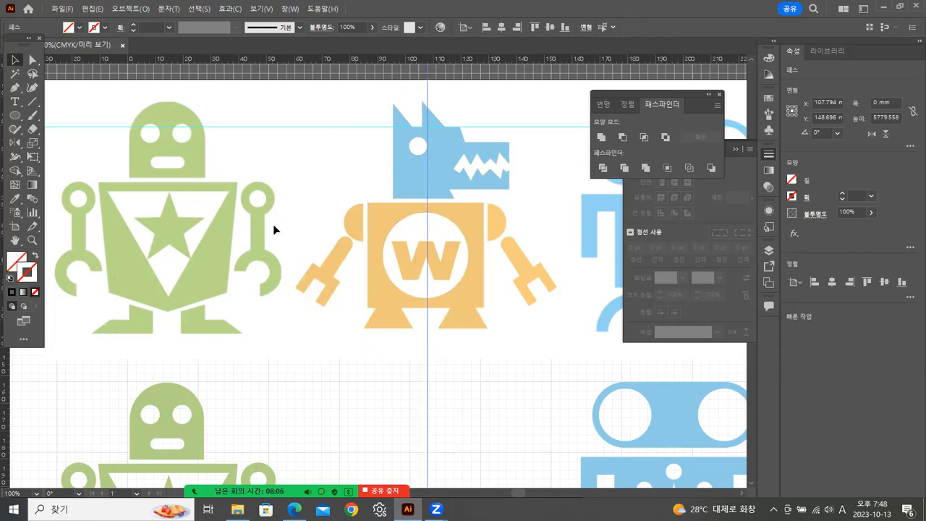
pyautogui.hotkey('ctrl', '2')
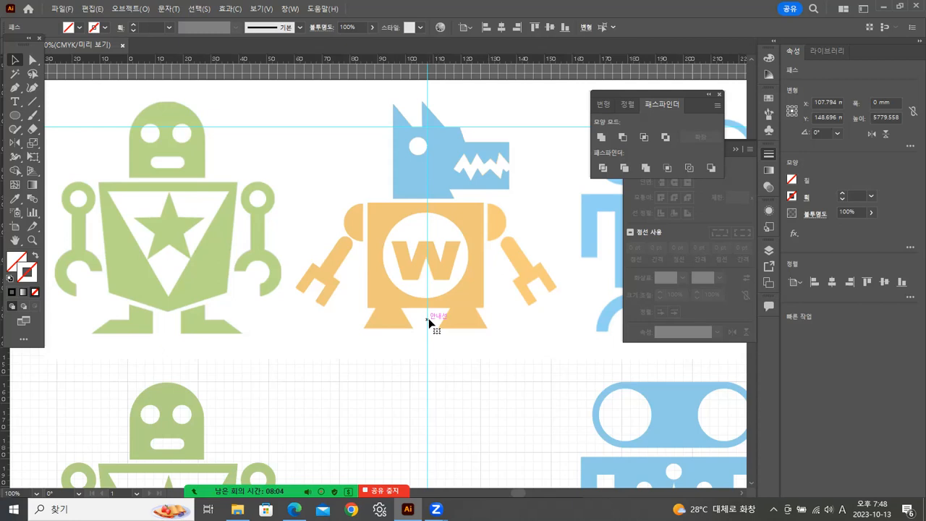
pyautogui.moveTo(427, 323); pyautogui.dragTo(427, 313)
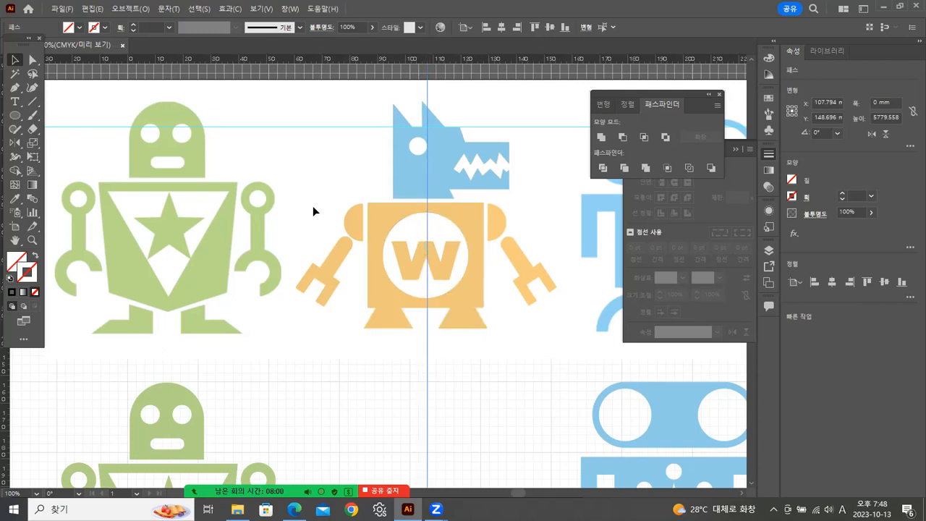
pyautogui.moveTo(349, 276); pyautogui.dragTo(349, 279)
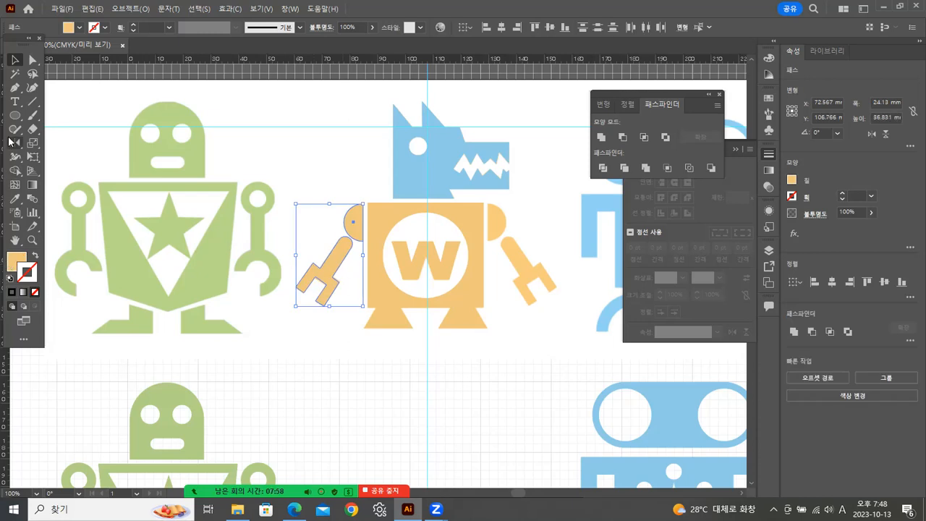
pyautogui.click(15, 144)
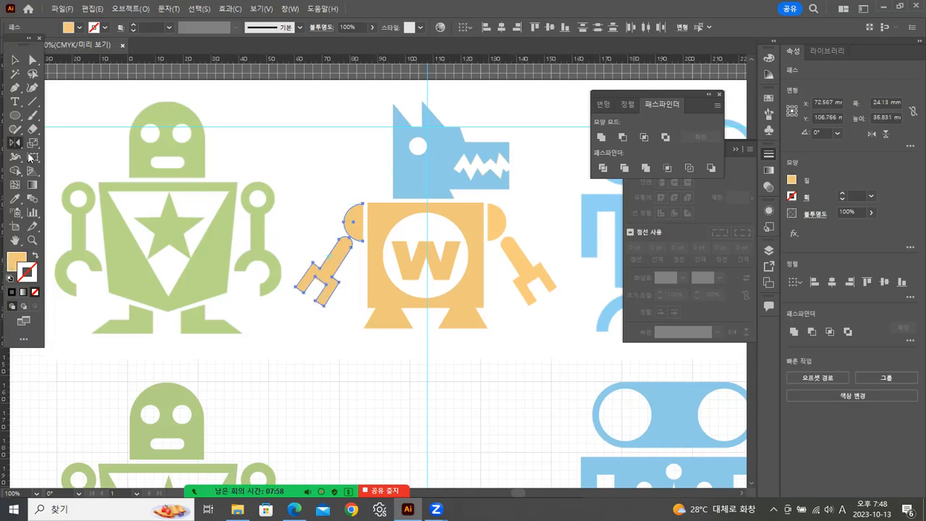
pyautogui.keyDown('alt'); pyautogui.click(426, 253); pyautogui.keyUp('alt')
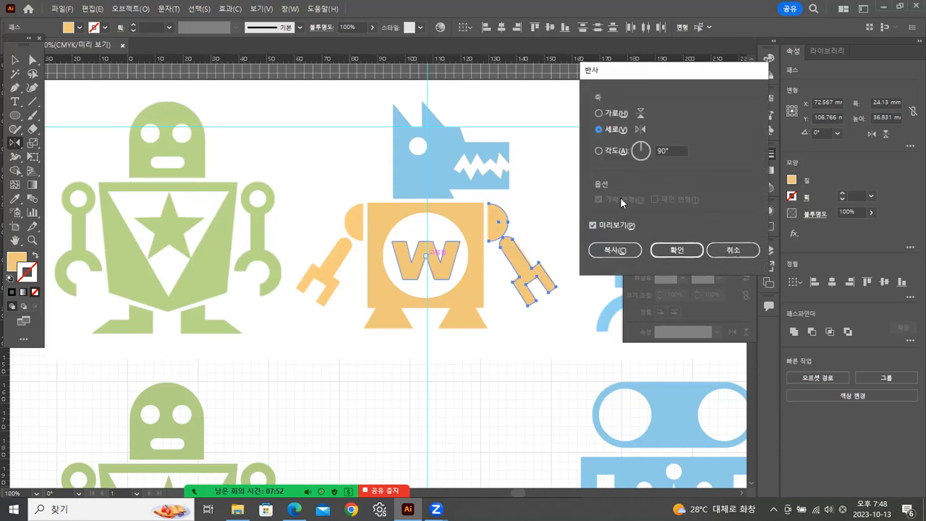
pyautogui.click(614, 251)
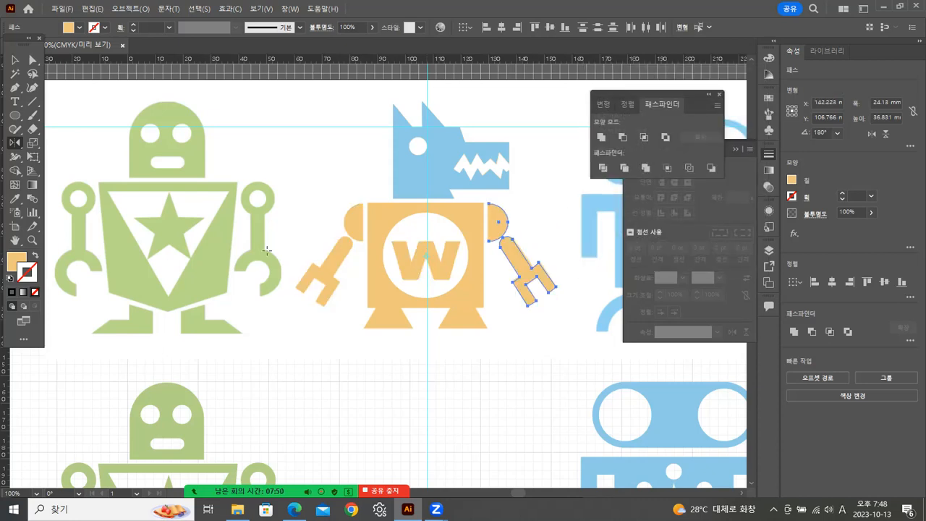
# Recolour the wolf robot's blue head with the orange sampled from its torso.
pyautogui.click(14, 61)
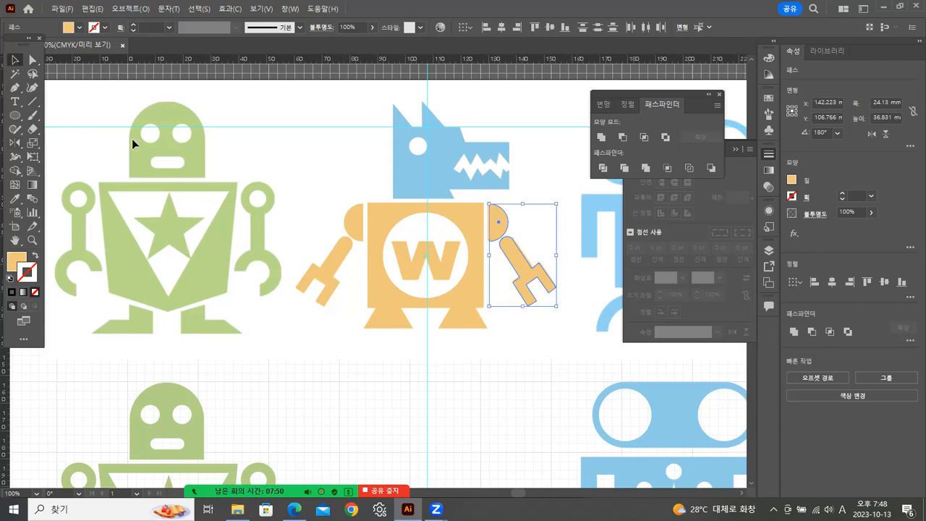
pyautogui.click(425, 175)
pyautogui.click(457, 190)
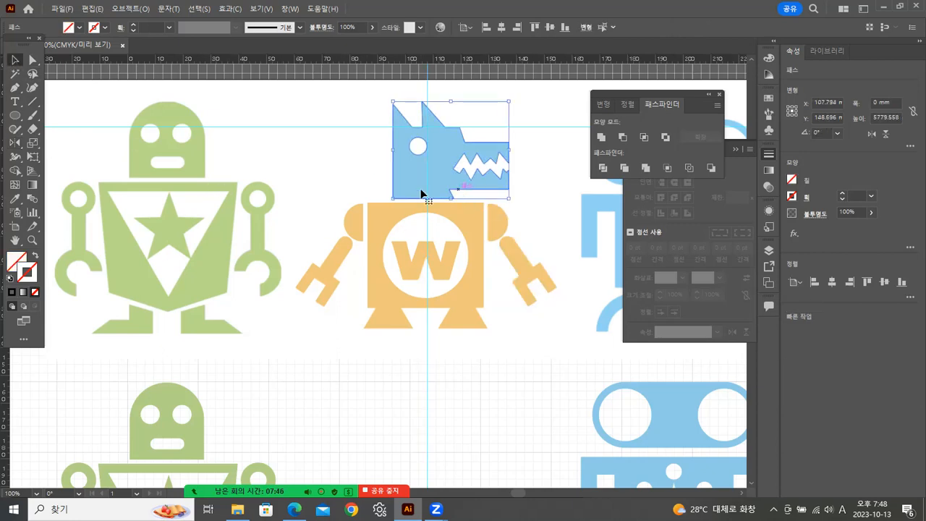
pyautogui.hotkey('ctrl', '8')
pyautogui.press('i')
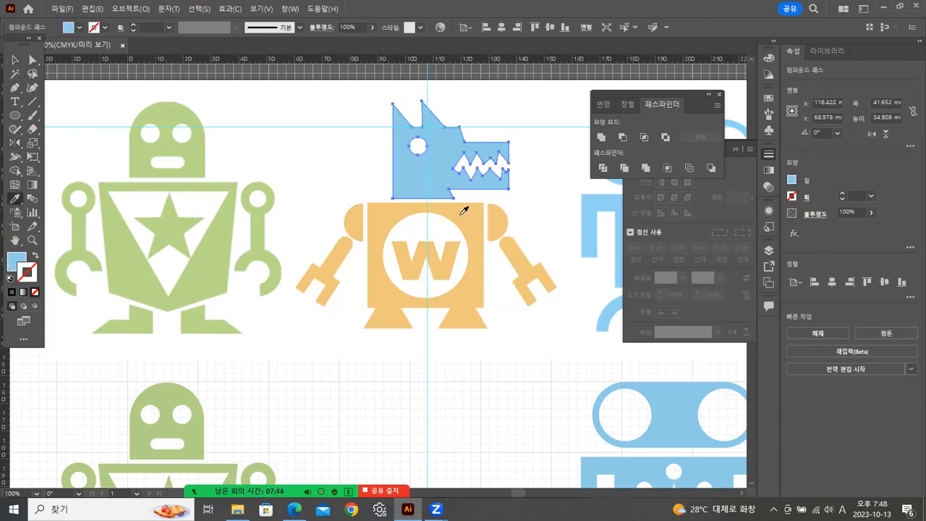
pyautogui.click(464, 210)
pyautogui.click(16, 60)
pyautogui.click(326, 108)
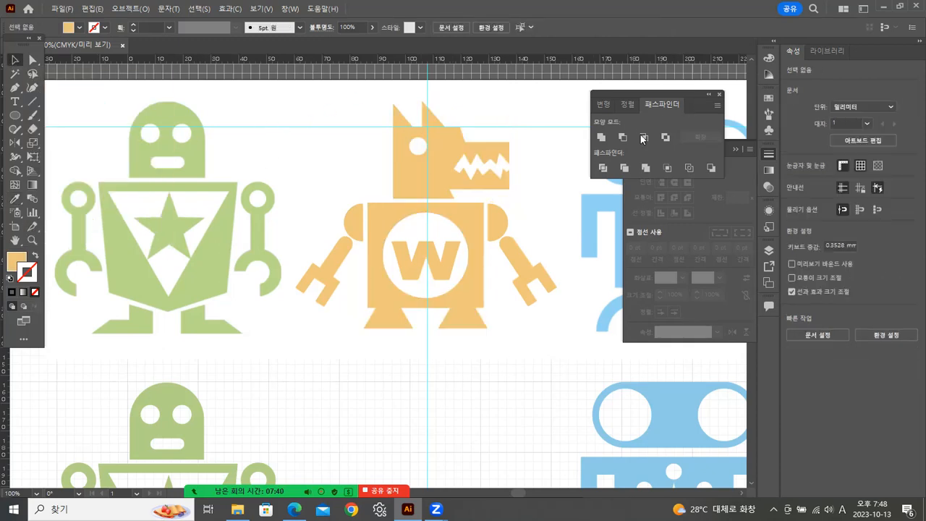
# Collapse the Stroke panel and park the Pathfinder panel away from the artwork.
pyautogui.click(738, 150)
pyautogui.click(737, 150)
pyautogui.moveTo(652, 92)
pyautogui.mouseDown()
pyautogui.moveTo(755, 221)
pyautogui.moveTo(847, 376)
pyautogui.mouseUp()
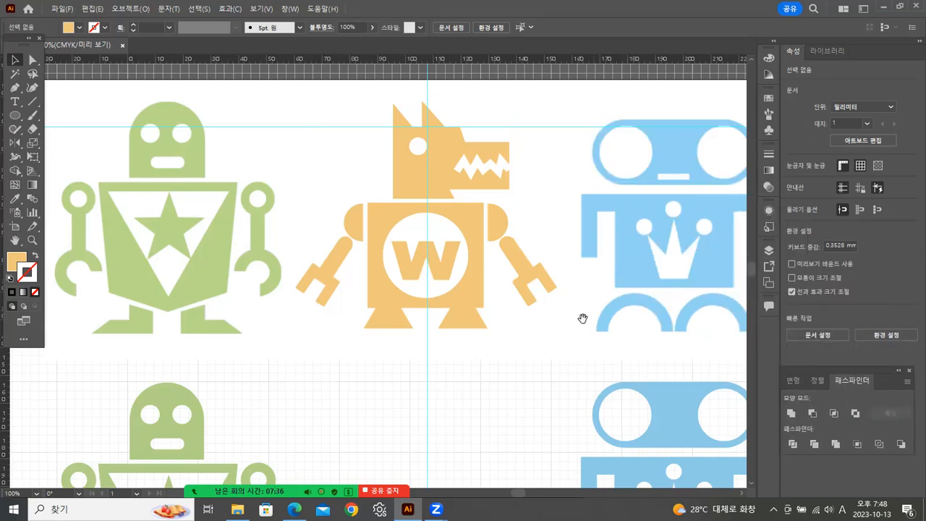
# Delete the vertical guide through the wolf robot's centre and the horizontal guide across the robots' heads.
pyautogui.moveTo(487, 350); pyautogui.dragTo(412, 282)
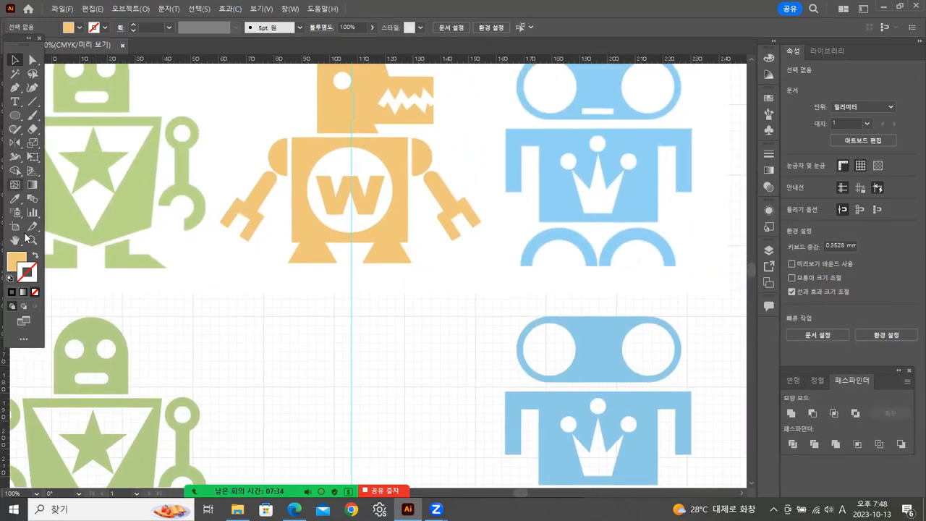
pyautogui.click(32, 240)
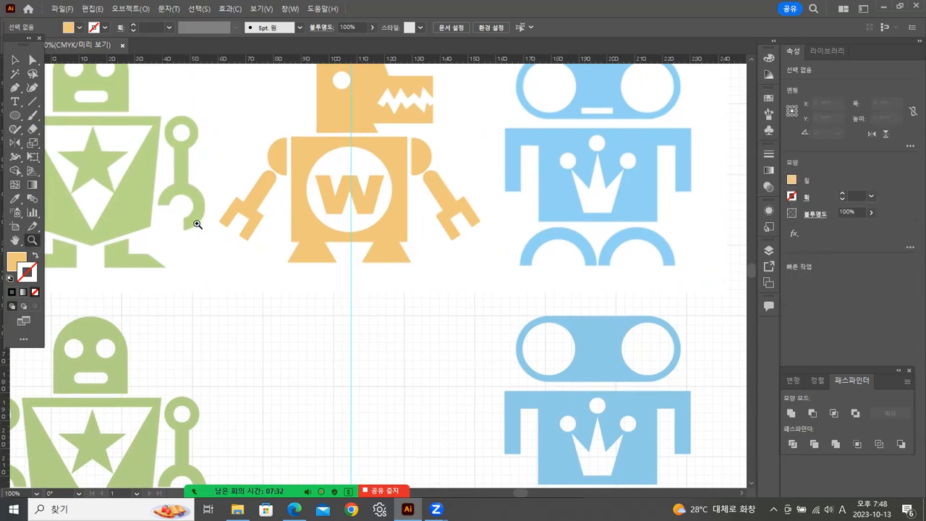
pyautogui.keyDown('alt'); pyautogui.click(387, 228); pyautogui.keyUp('alt')
pyautogui.keyDown('alt'); pyautogui.click(468, 219); pyautogui.keyUp('alt')
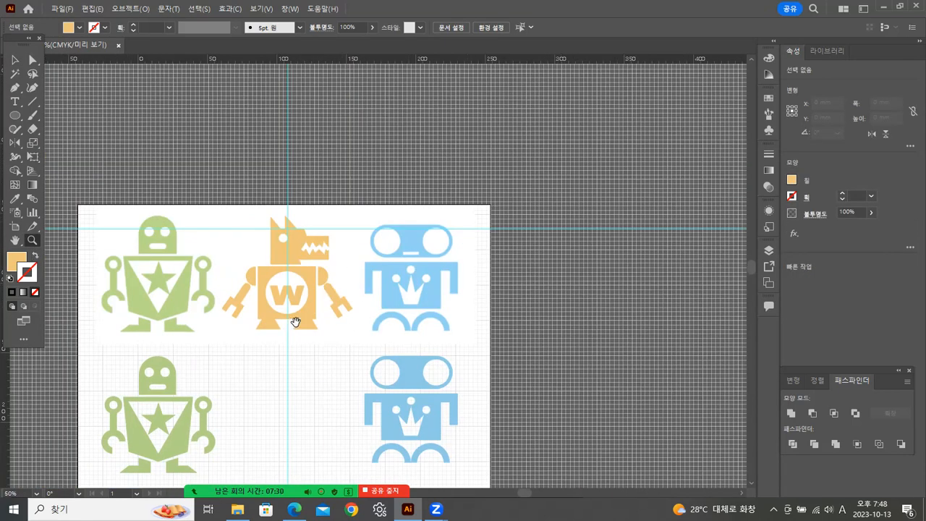
pyautogui.moveTo(296, 321); pyautogui.dragTo(332, 219)
pyautogui.click(15, 59)
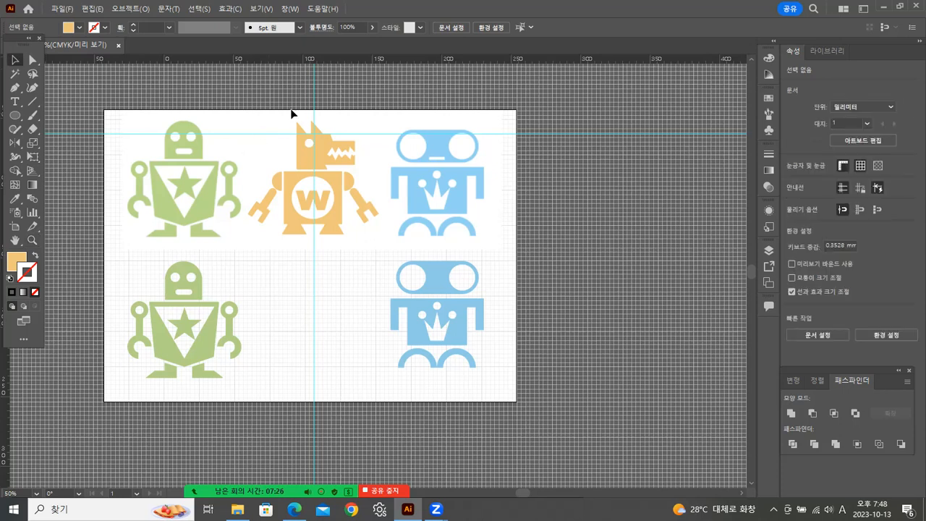
pyautogui.moveTo(346, 116); pyautogui.dragTo(389, 100)
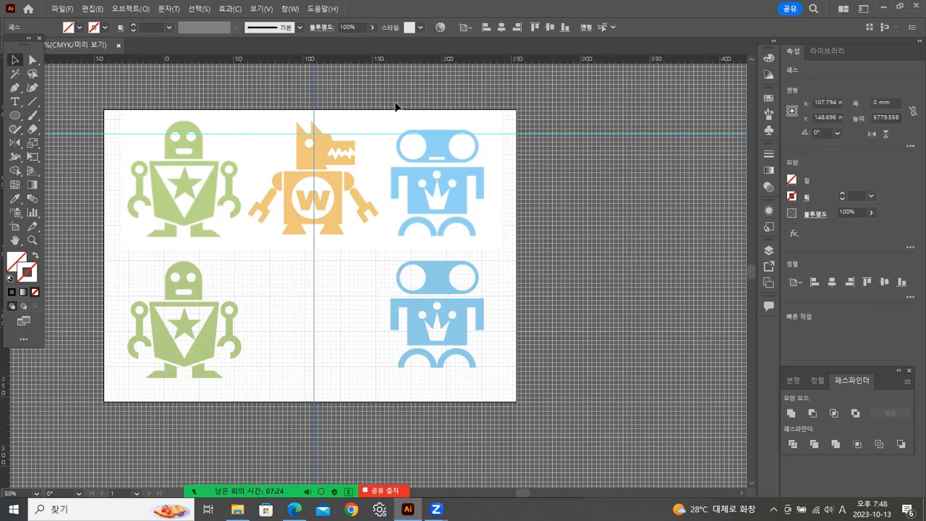
pyautogui.press('Delete')
pyautogui.moveTo(261, 124); pyautogui.dragTo(311, 209)
pyautogui.press('Delete')
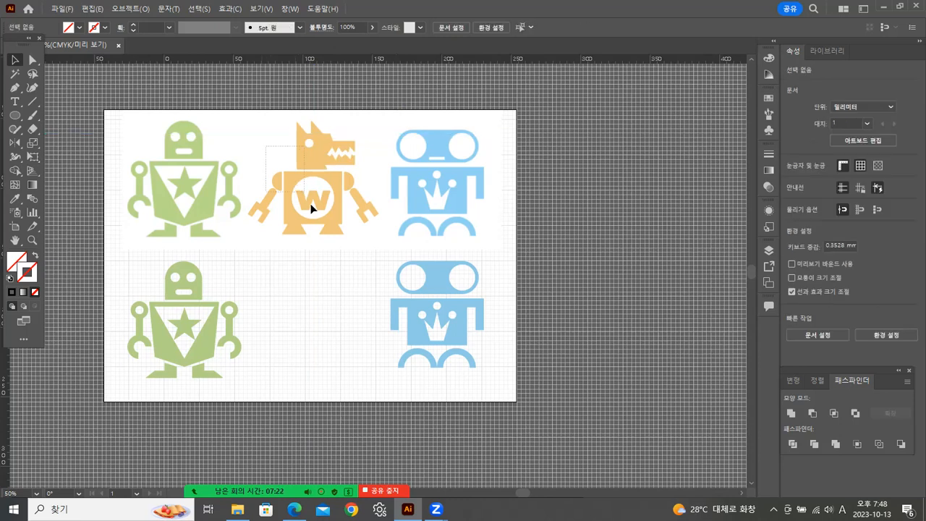
# Move all the wolf robot shapes into the lower row between the green and blue robots, and group them.
pyautogui.moveTo(363, 239); pyautogui.dragTo(366, 243)
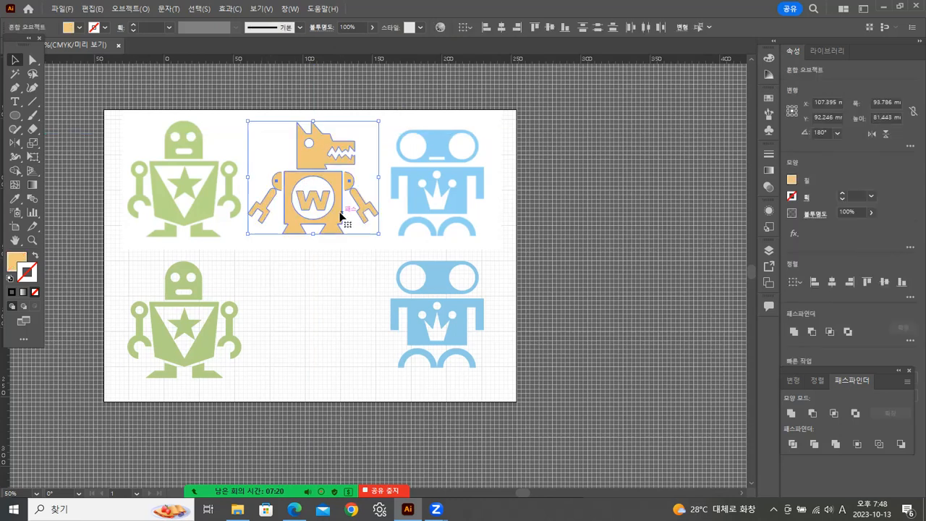
pyautogui.moveTo(337, 215); pyautogui.dragTo(346, 354)
pyautogui.press('Up')
pyautogui.press('Up')
pyautogui.press('Up')
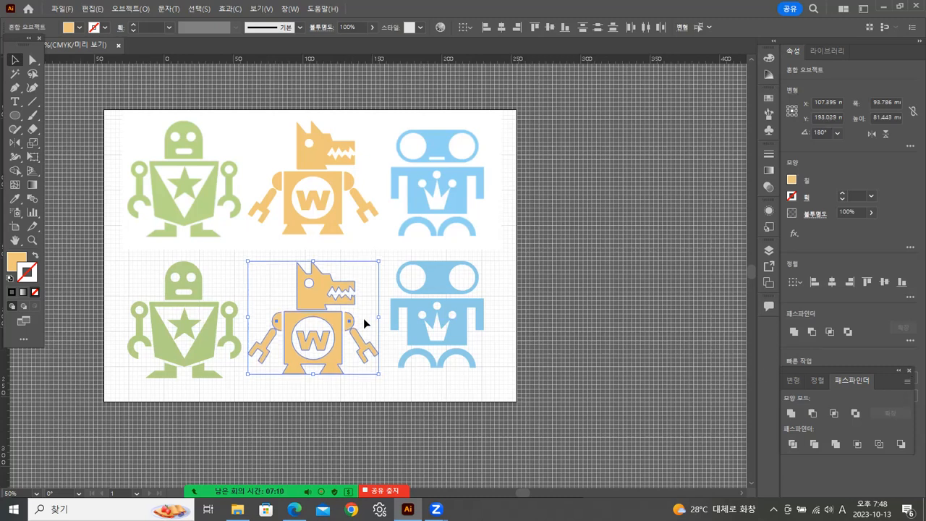
pyautogui.rightClick(316, 299)
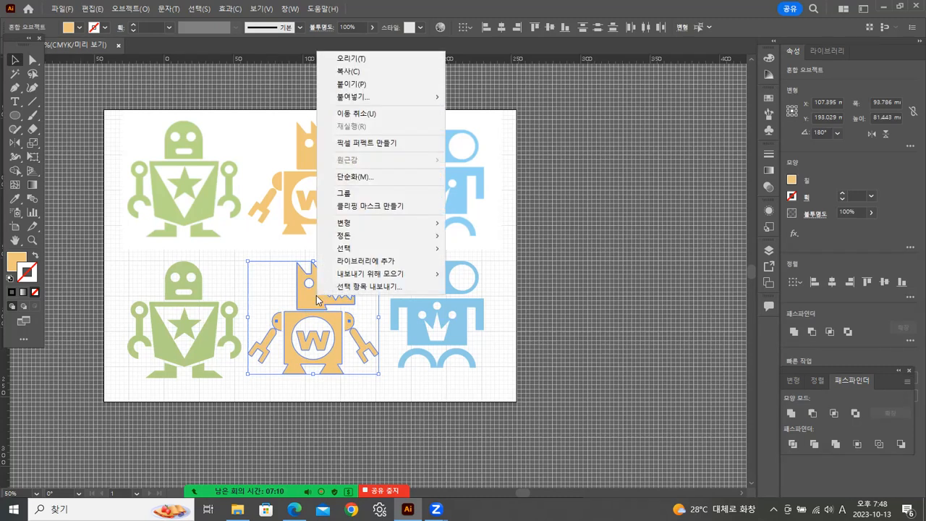
pyautogui.click(352, 197)
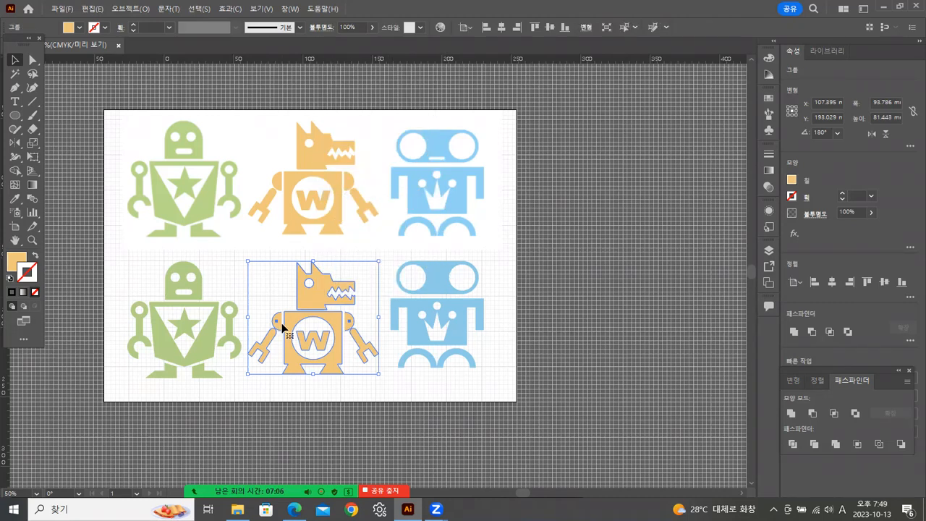
# Ungroup the wolf robot in the lower row.
pyautogui.click(32, 241)
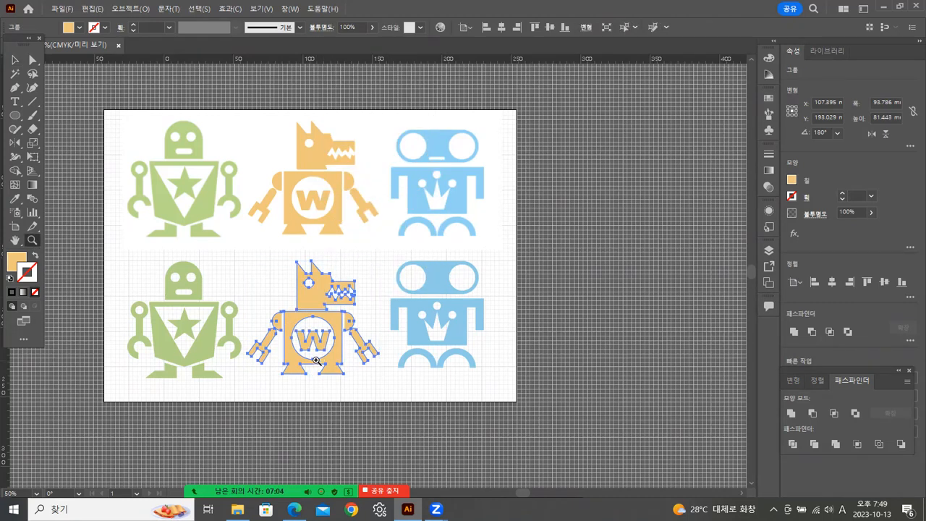
pyautogui.click(320, 361)
pyautogui.click(348, 276)
pyautogui.click(444, 249)
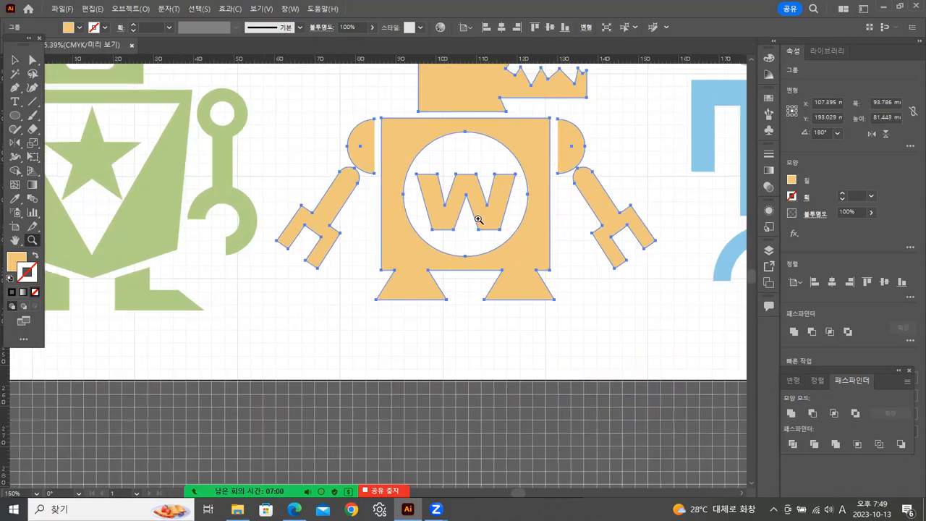
pyautogui.click(474, 210)
pyautogui.click(15, 59)
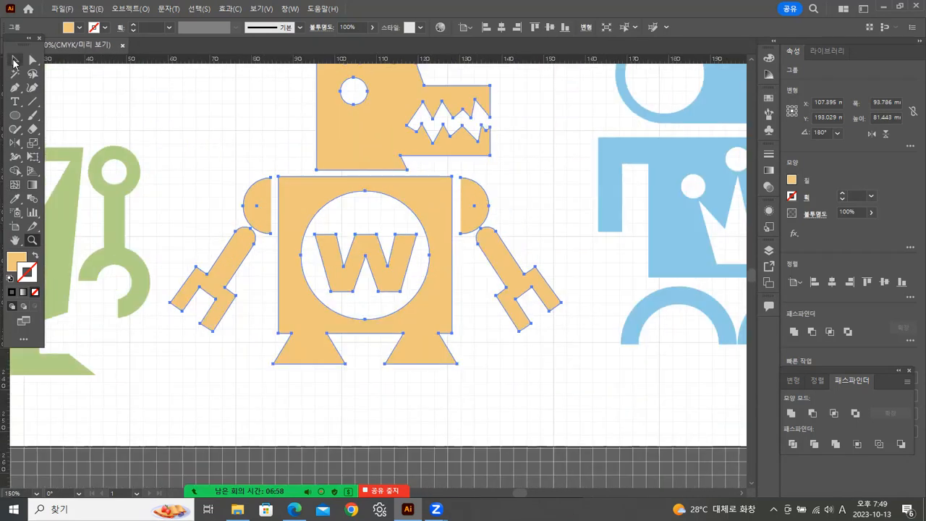
pyautogui.click(156, 103)
pyautogui.click(268, 208)
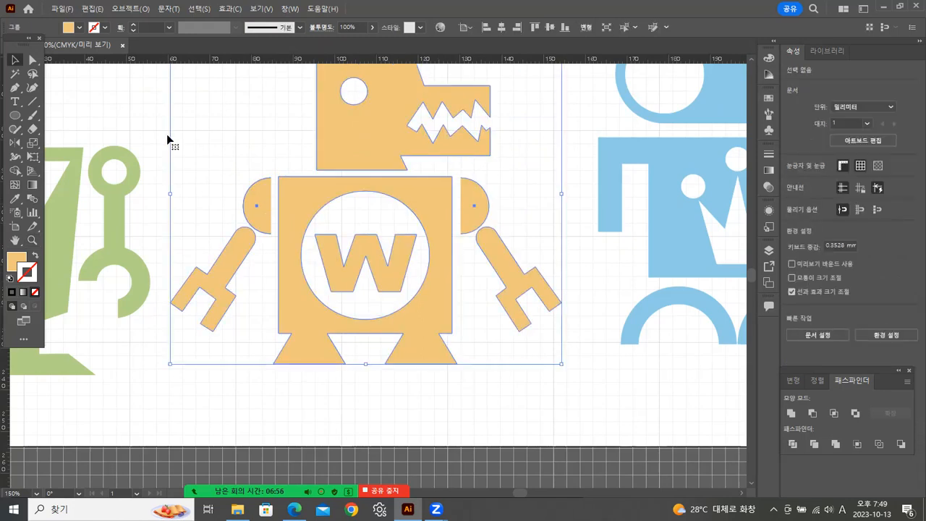
pyautogui.rightClick(262, 200)
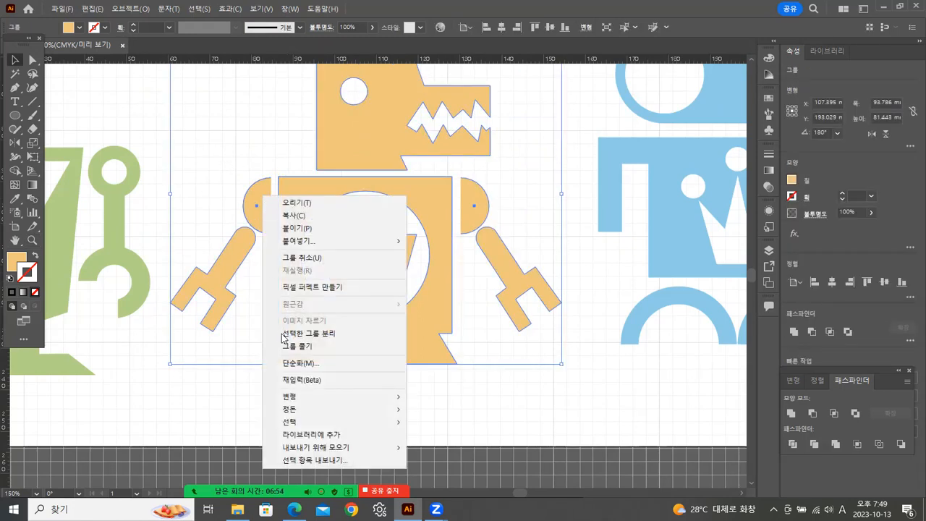
pyautogui.click(297, 346)
# Try to expand the half-circle shoulder above the orange wolf robot's arm nearest the green robot.
pyautogui.click(263, 202)
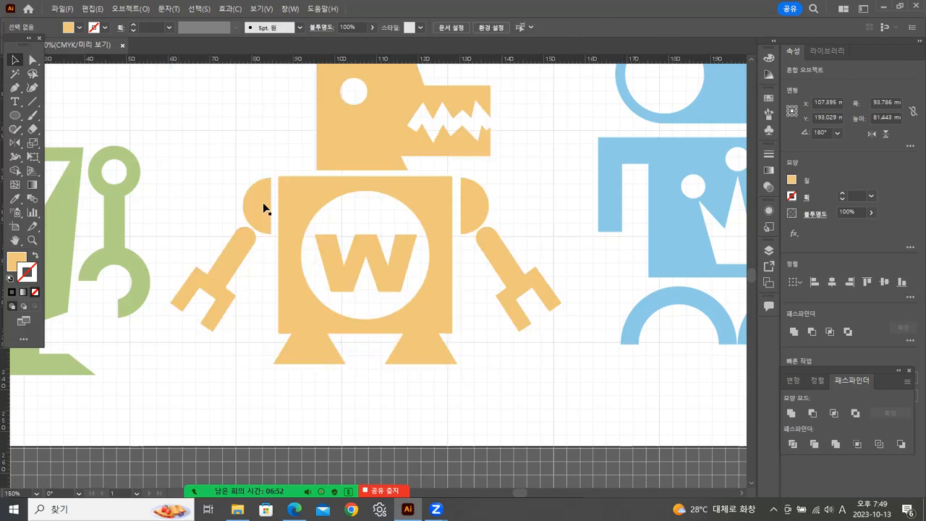
pyautogui.click(115, 9)
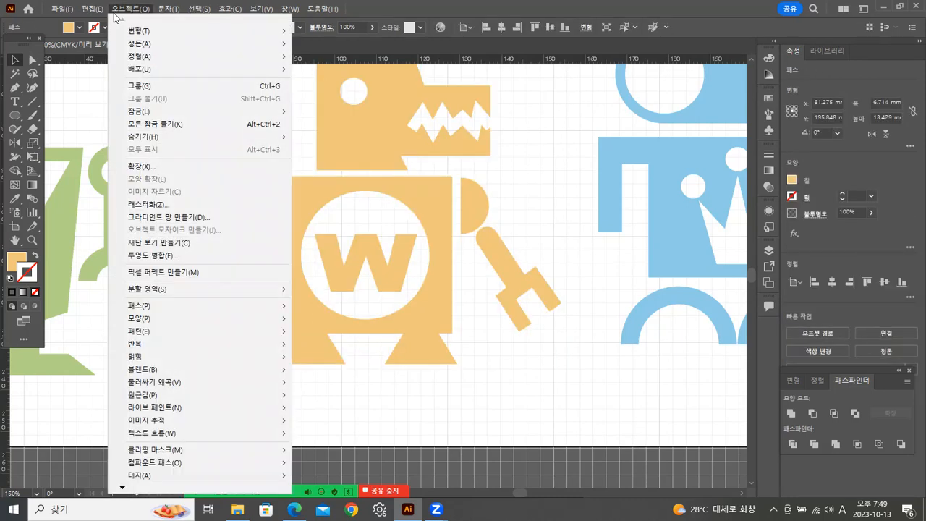
pyautogui.click(137, 167)
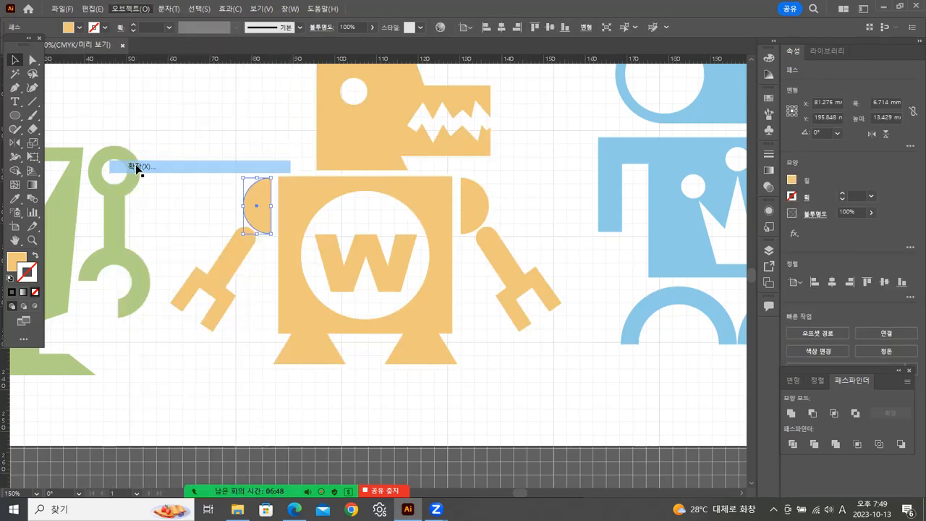
pyautogui.click(130, 8)
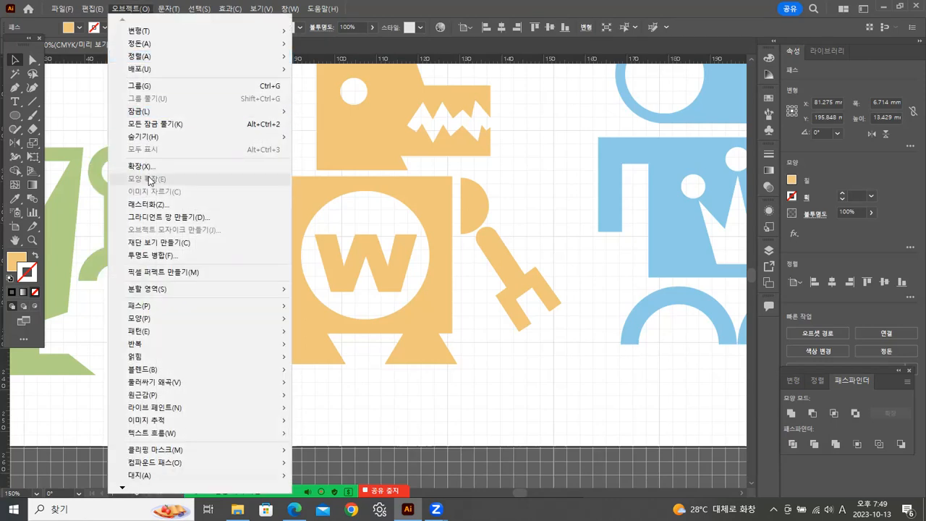
pyautogui.click(501, 414)
pyautogui.click(257, 211)
pyautogui.click(235, 146)
pyautogui.click(260, 196)
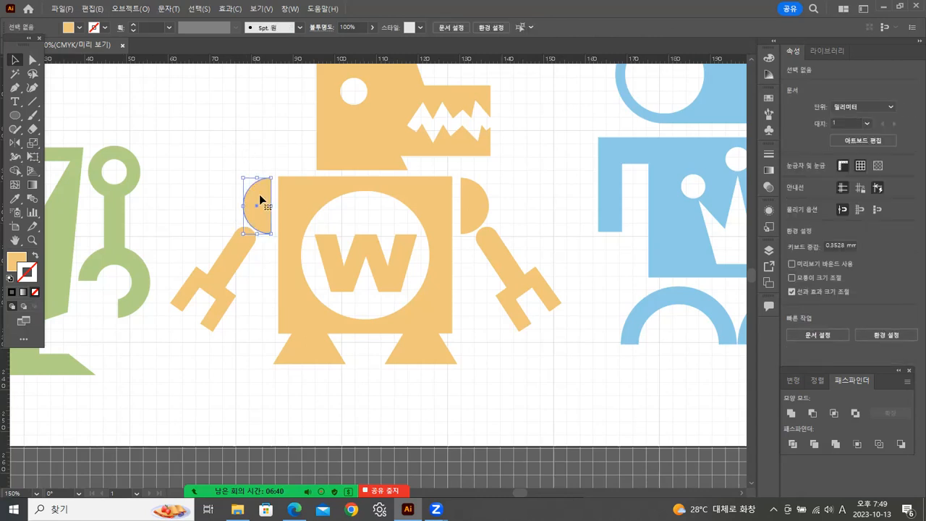
pyautogui.click(130, 8)
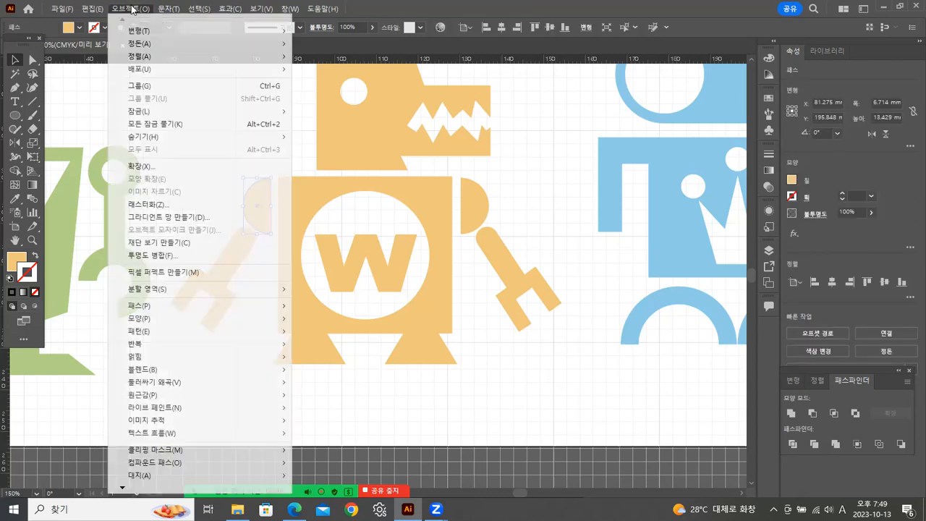
pyautogui.click(136, 167)
pyautogui.click(306, 149)
pyautogui.click(262, 179)
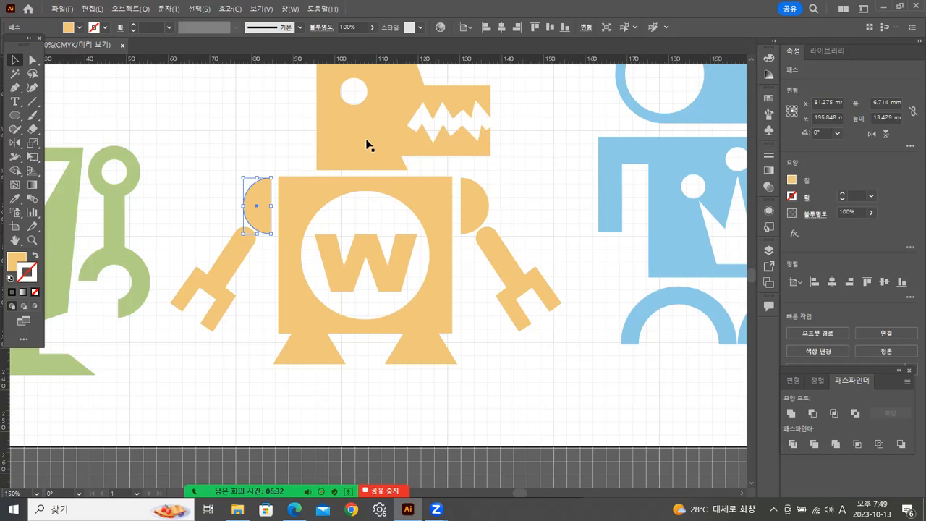
pyautogui.click(120, 9)
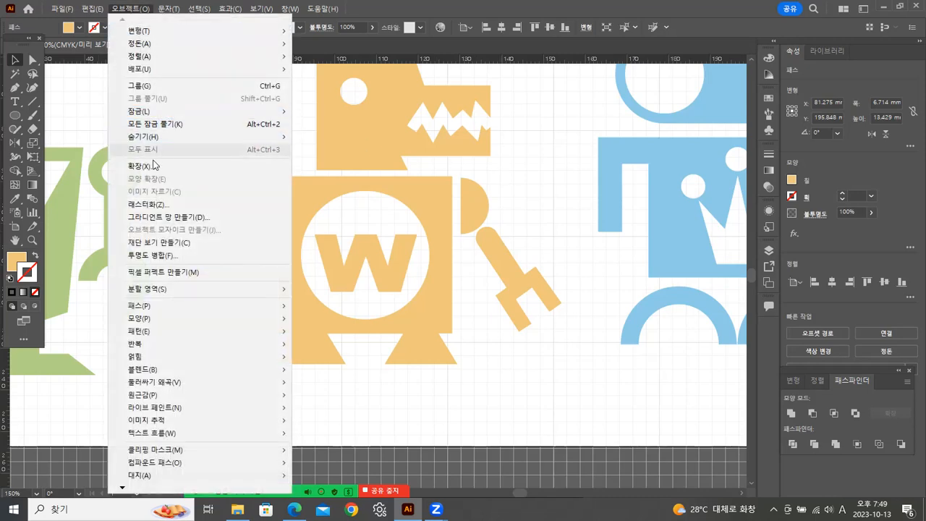
pyautogui.click(151, 205)
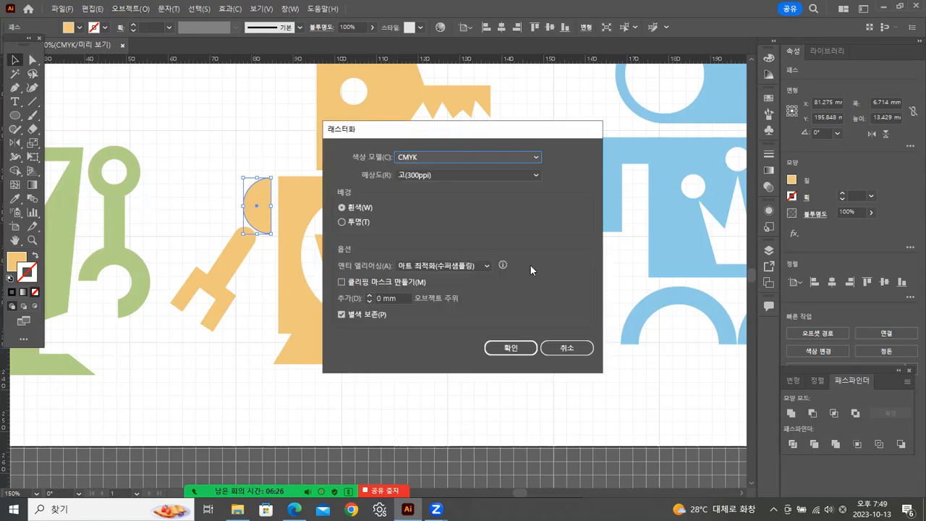
pyautogui.click(557, 351)
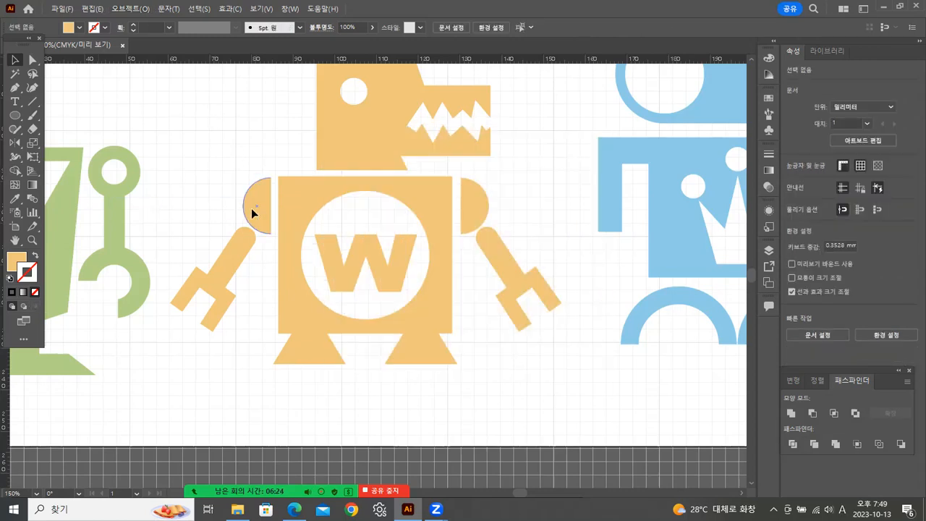
pyautogui.click(122, 10)
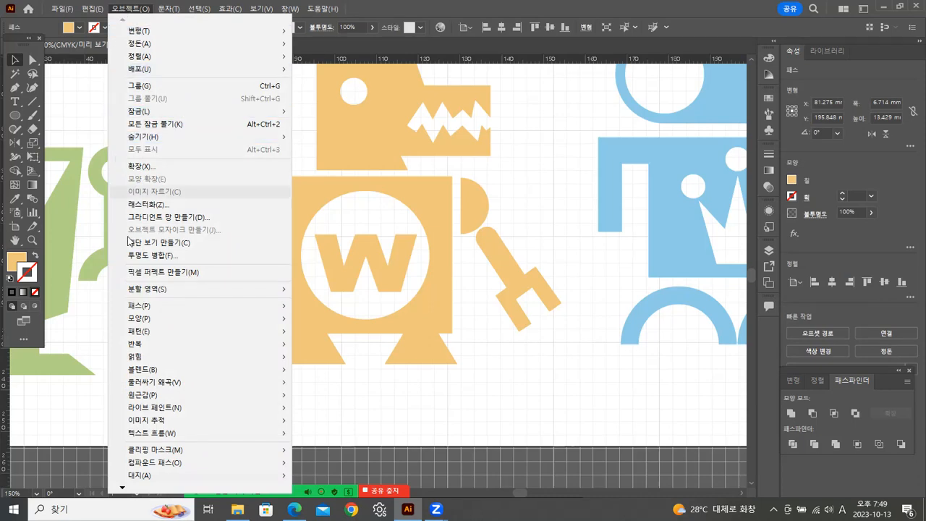
pyautogui.click(492, 407)
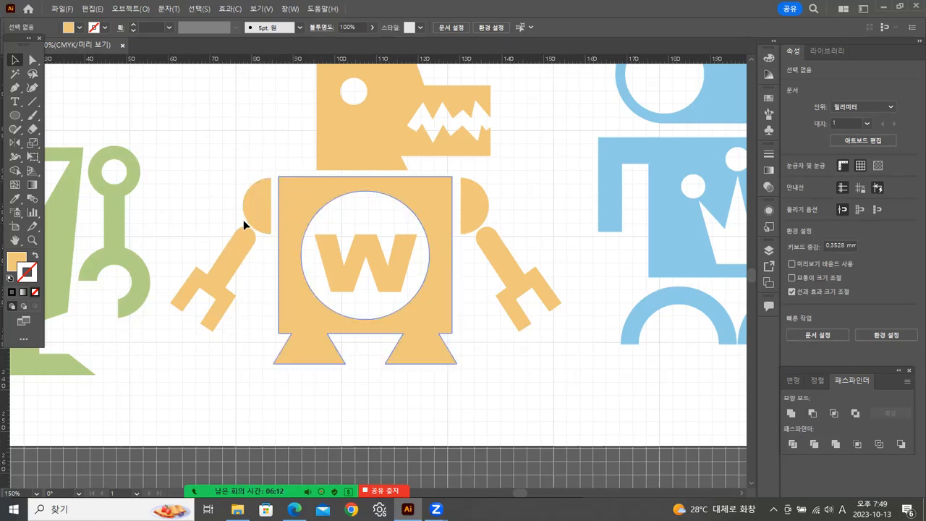
pyautogui.click(131, 11)
pyautogui.moveTo(128, 10)
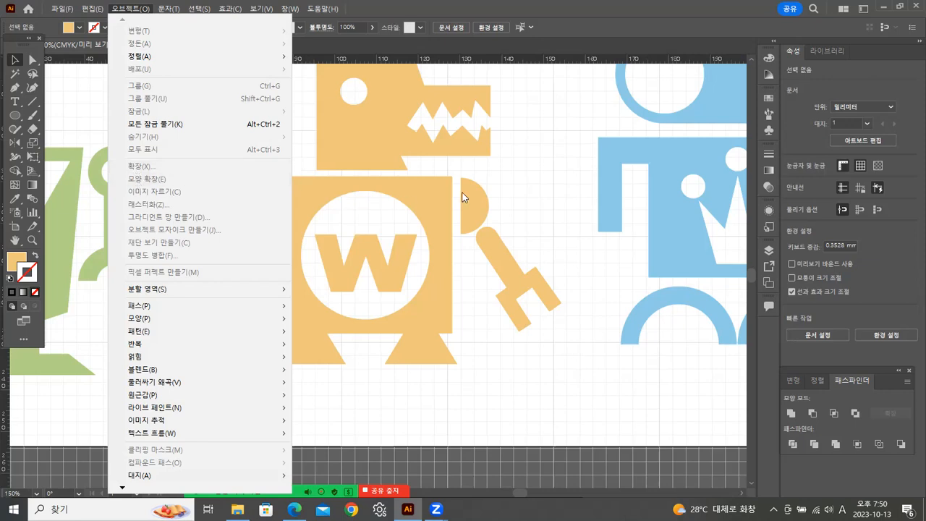
pyautogui.click(539, 171)
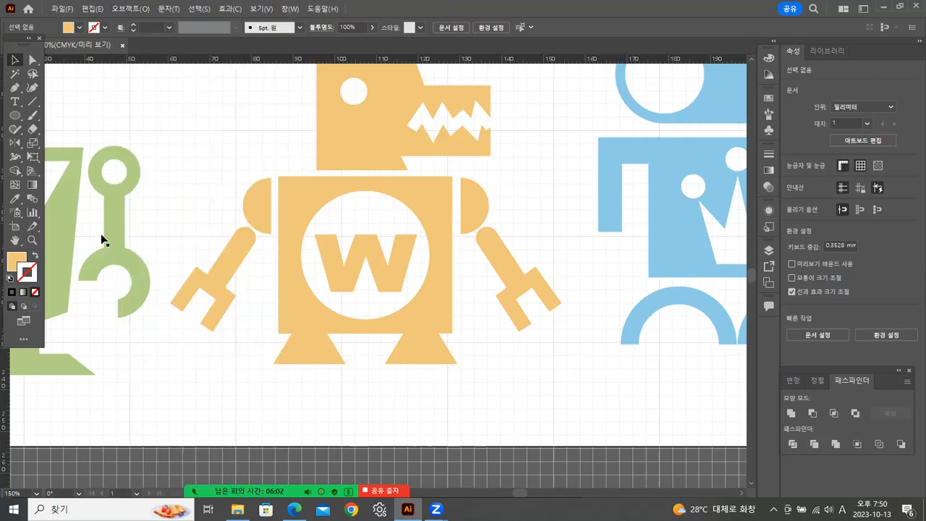
# Examine the whole artboard, comparing the redrawn lower row of robots with the reference row above.
pyautogui.click(33, 243)
pyautogui.hotkey('ctrl', '-')
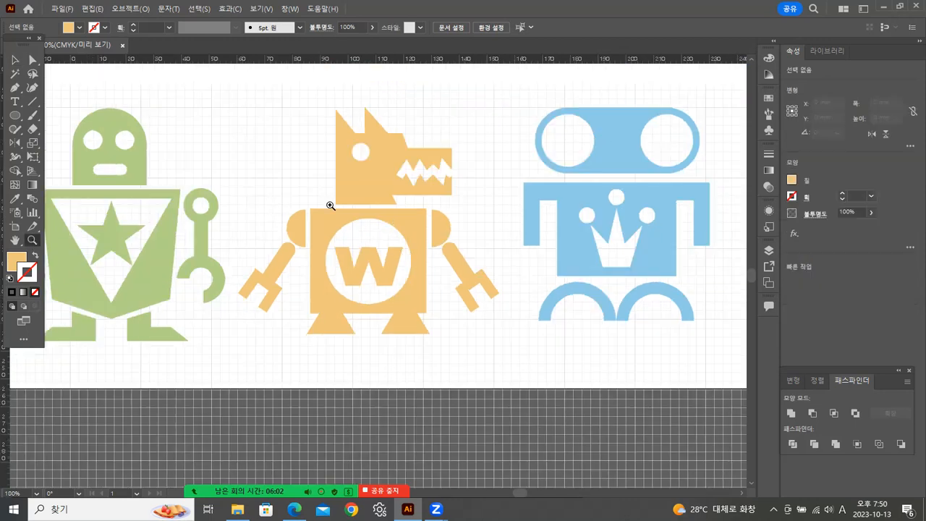
pyautogui.keyDown('alt'); pyautogui.click(412, 197); pyautogui.keyUp('alt')
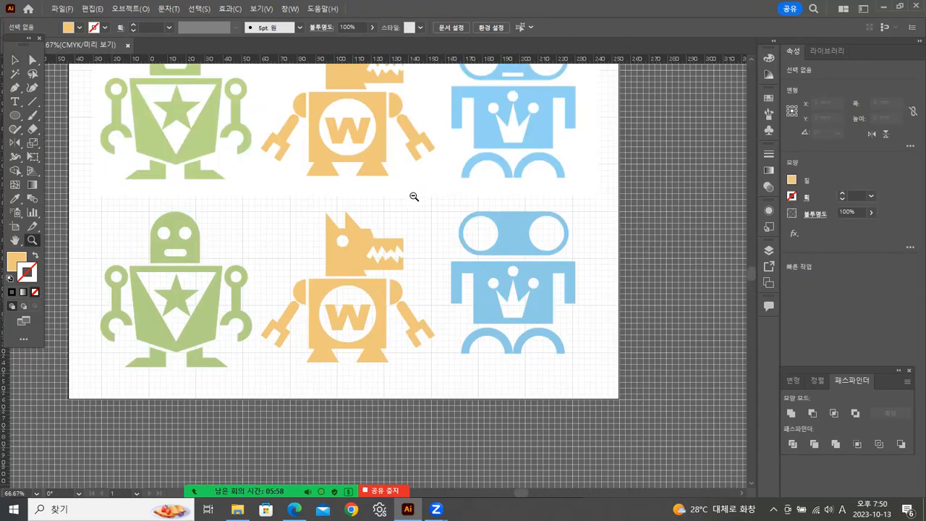
pyautogui.scroll(4, 381, 208)
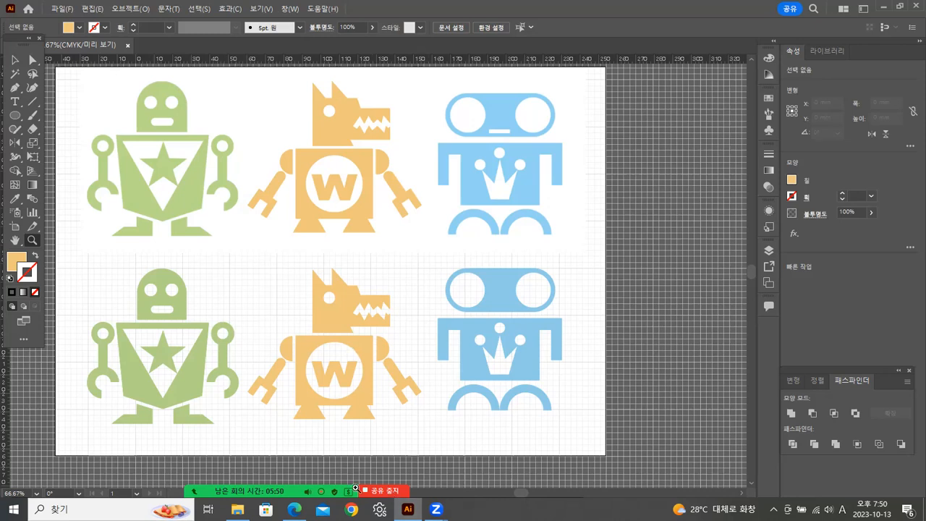
pyautogui.moveTo(355, 488)
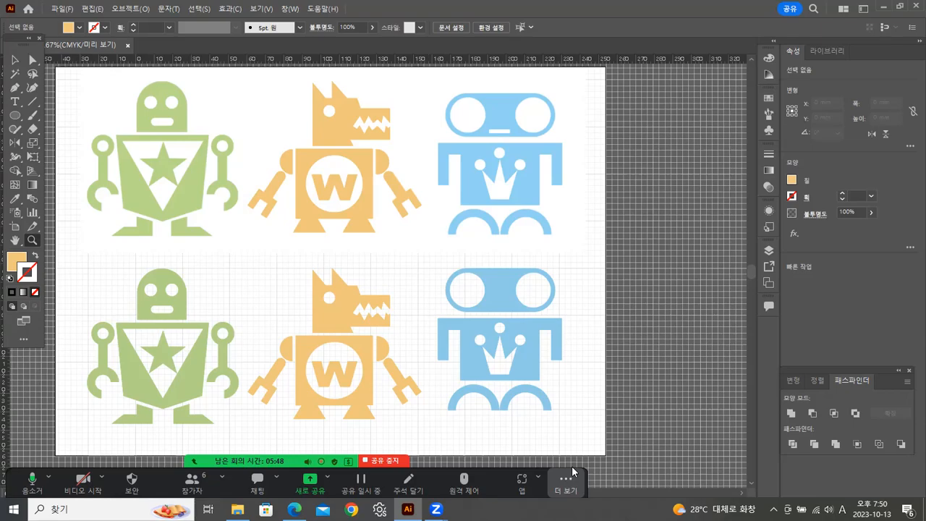